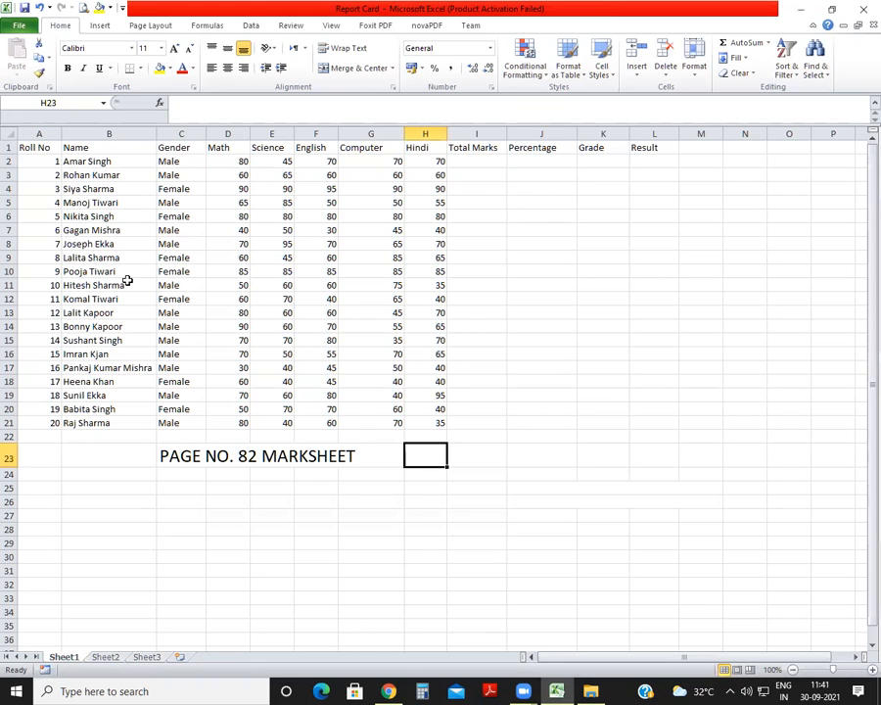
scroll(125, 278, up, 1)
scroll(125, 280, down, 3)
scroll(118, 281, up, 4)
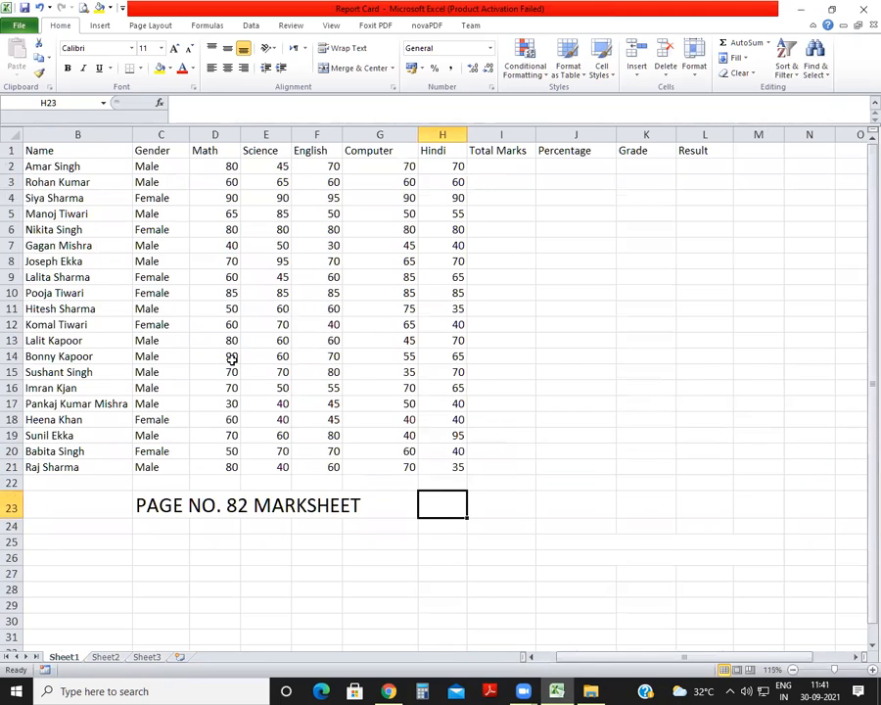
drag(581, 659, 513, 673)
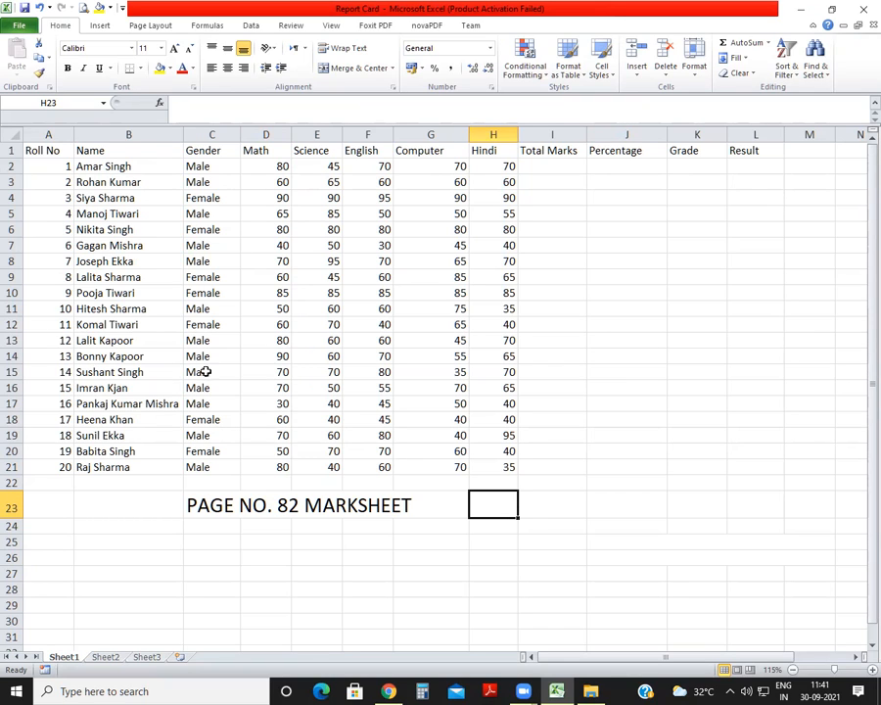
Insert a new worksheet and enter the headers NAME, COMPUTER, MATHS and SCIENCE in A1:D1.
click(180, 657)
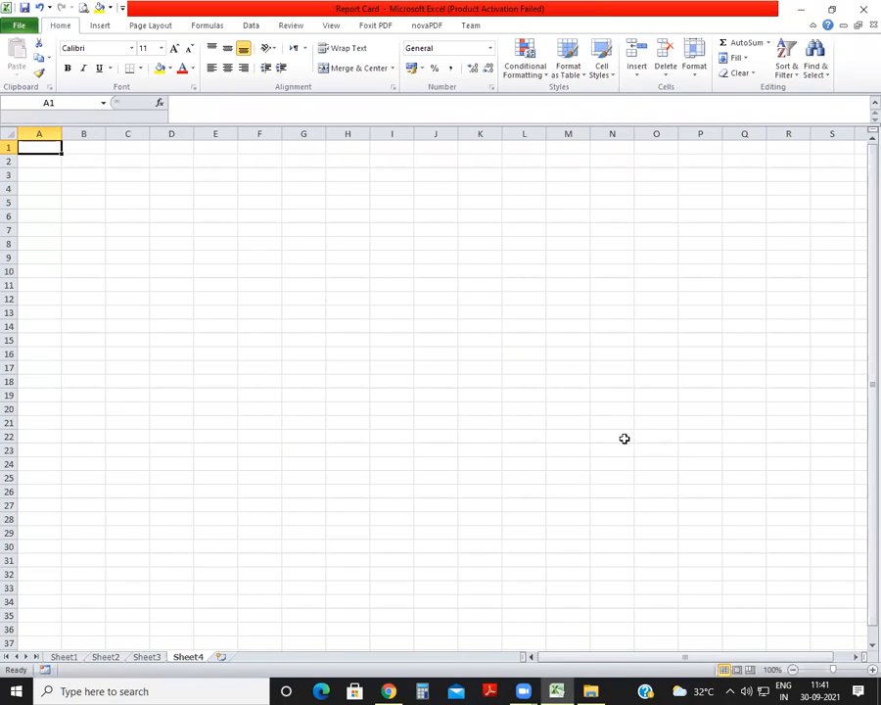
text(NAME)
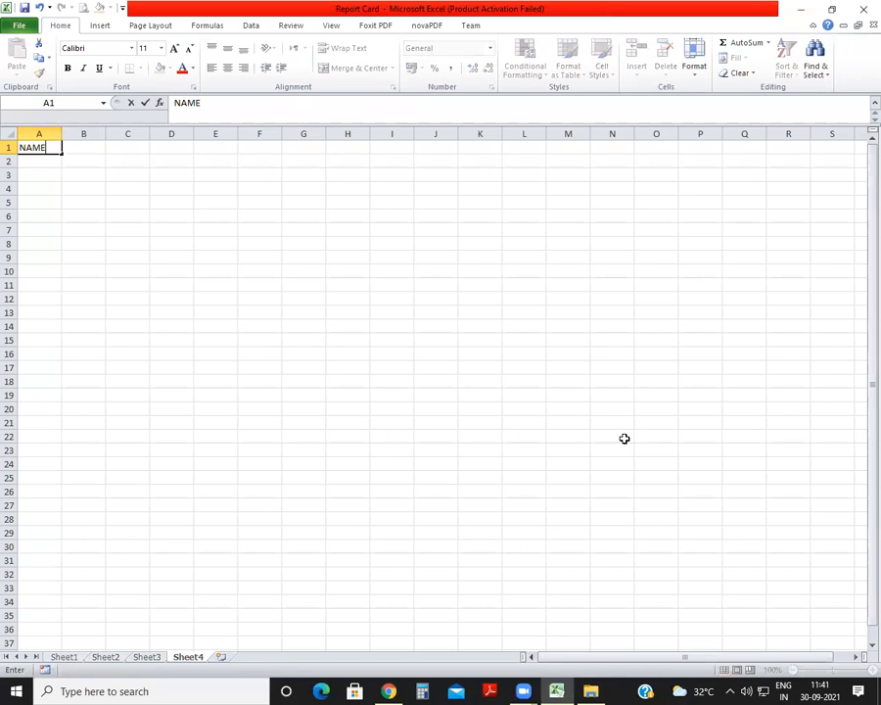
key(Tab)
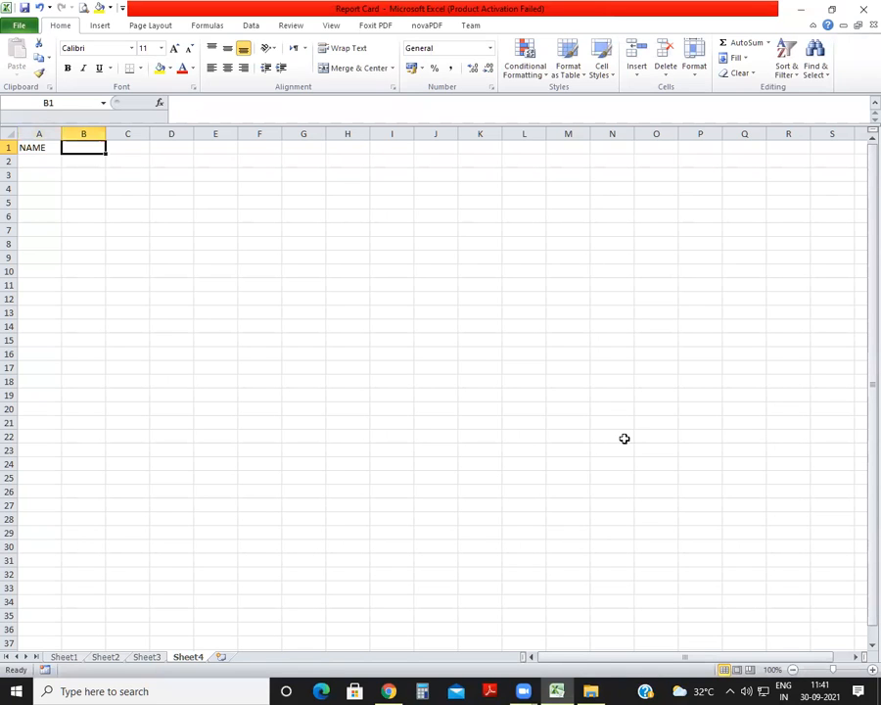
text(COMPUTER)
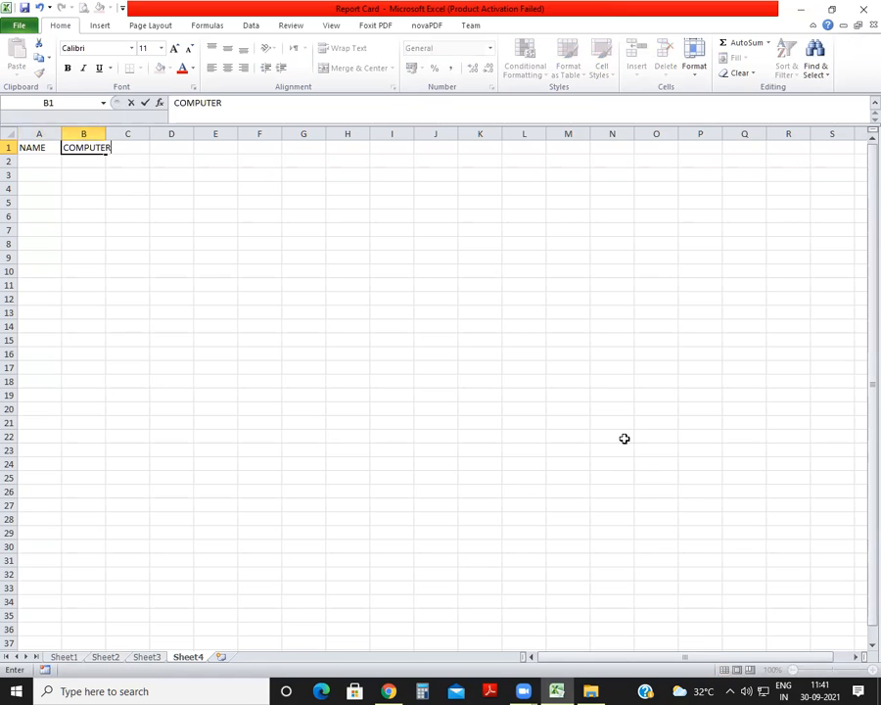
key(Tab)
text(MATH)
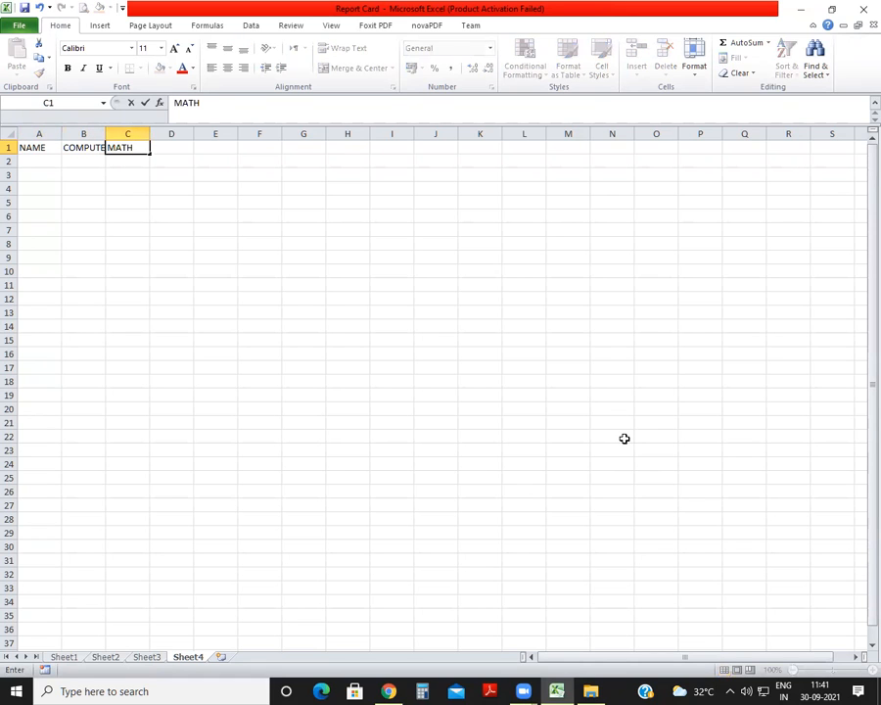
text(S)
key(Tab)
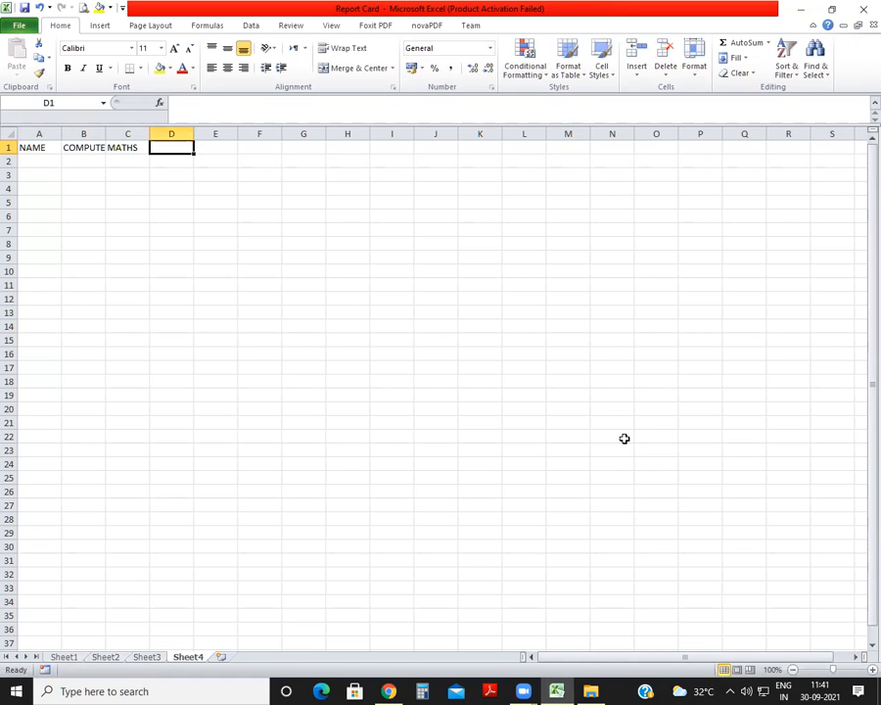
text(SCIEN)
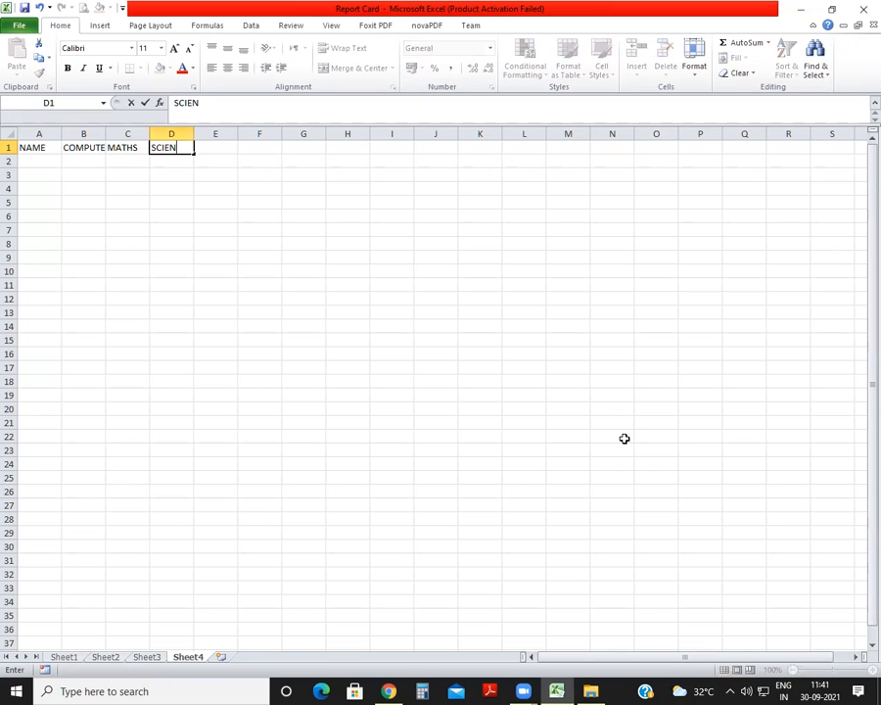
text(CE)
key(Tab)
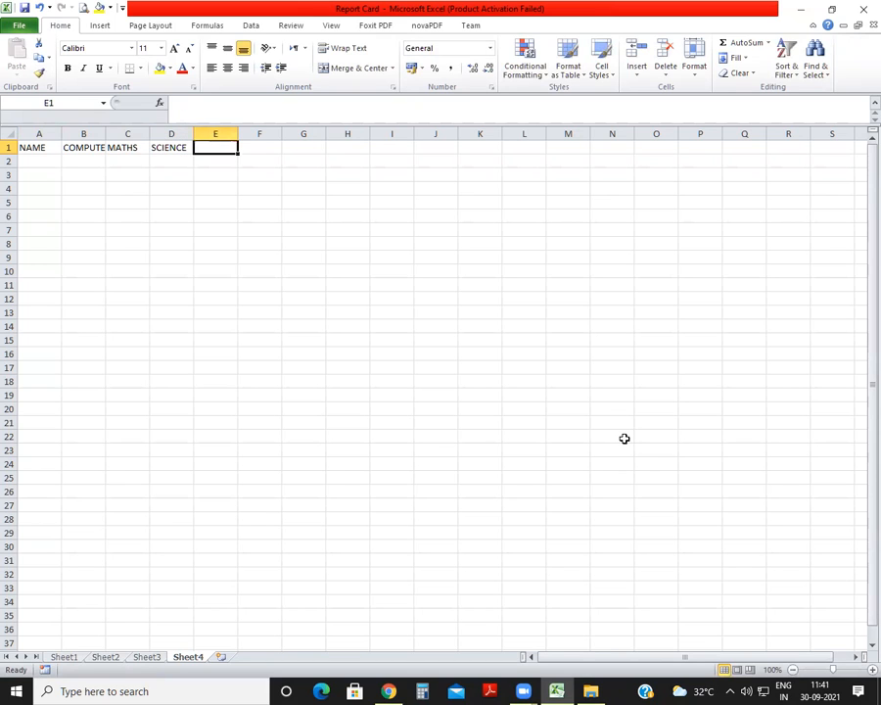
Enter the headers TOTAL MARKS, PERCENTAGE, GRADE and RESULT in E1:H1.
text(TOTAL MARKS)
key(Tab)
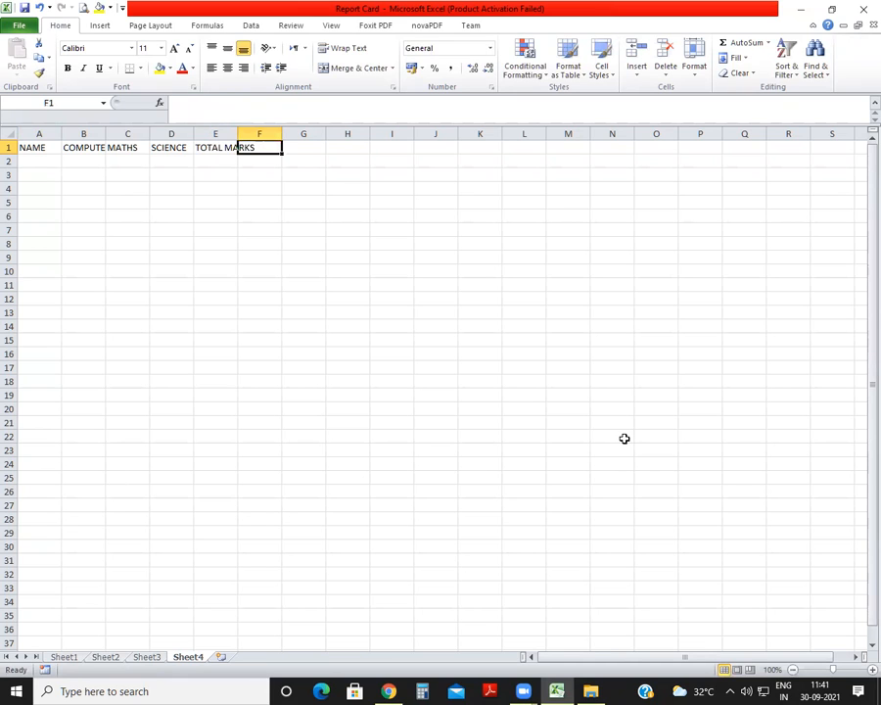
text(PERCENTAGE)
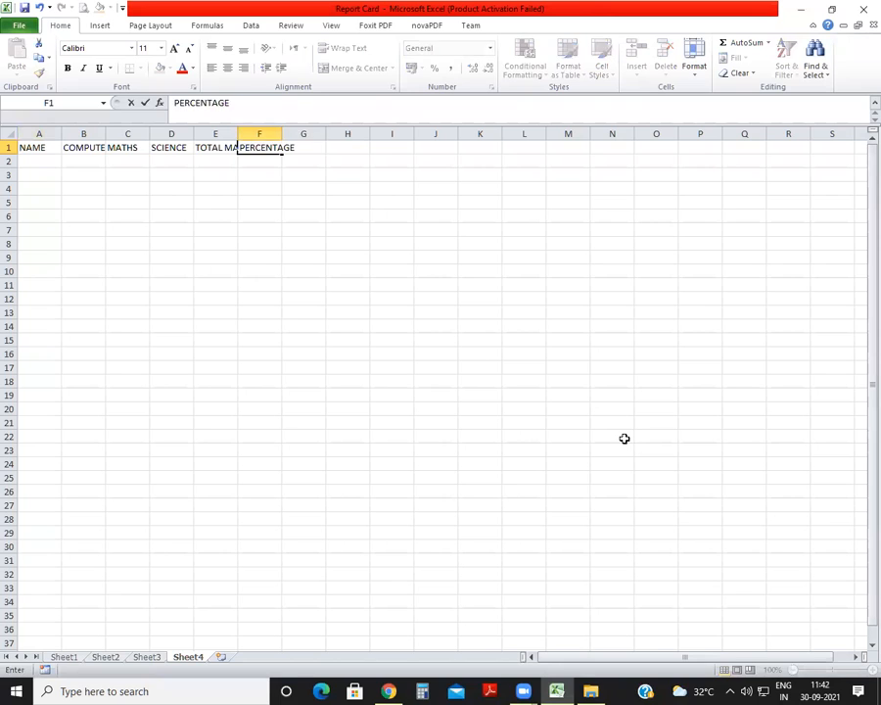
key(Tab)
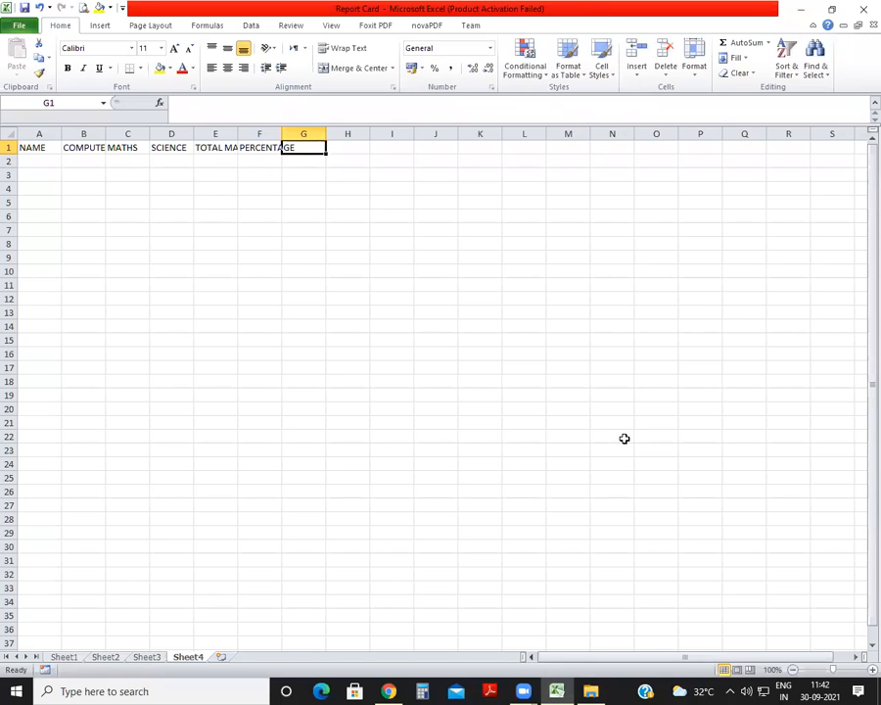
text(GRADE)
key(Tab)
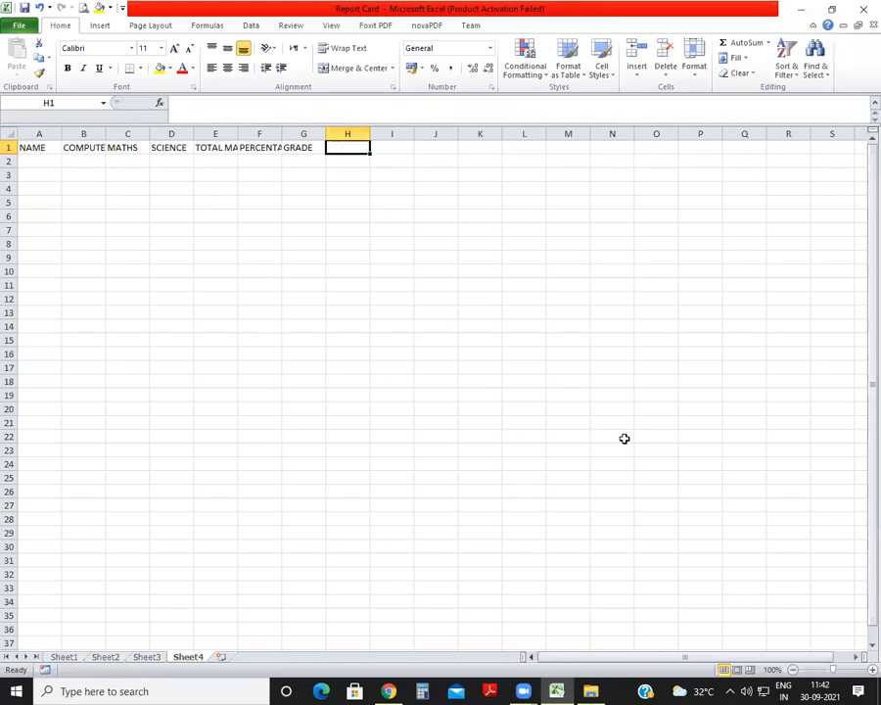
text(RESULT)
key(Return)
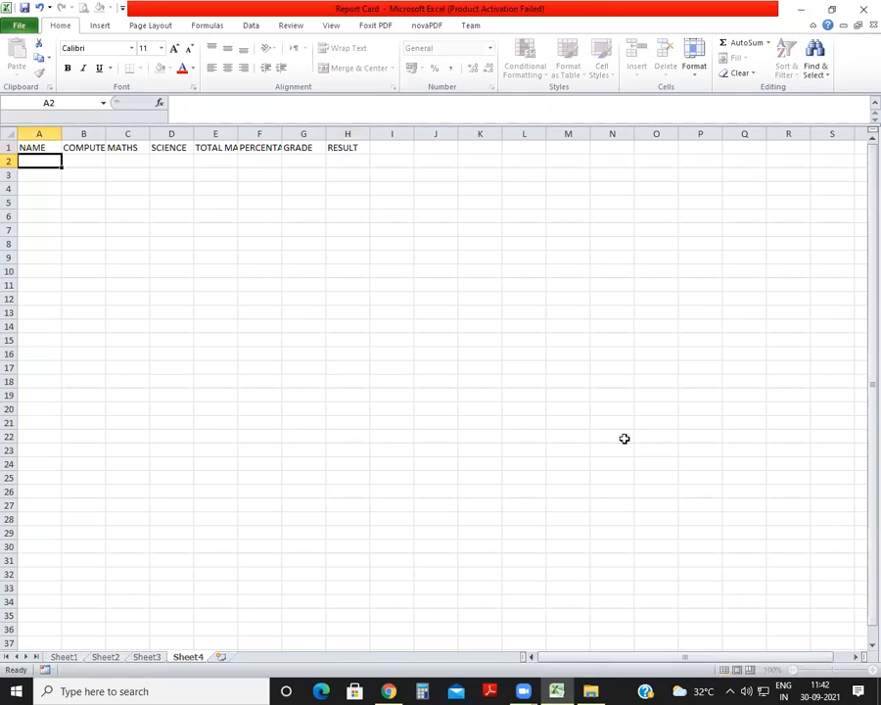
Widen columns A to G so that every header in row 1 fits with extra room.
double_click(103, 134)
double_click(157, 133)
drag(194, 134, 211, 136)
drag(62, 134, 284, 135)
drag(338, 132, 580, 135)
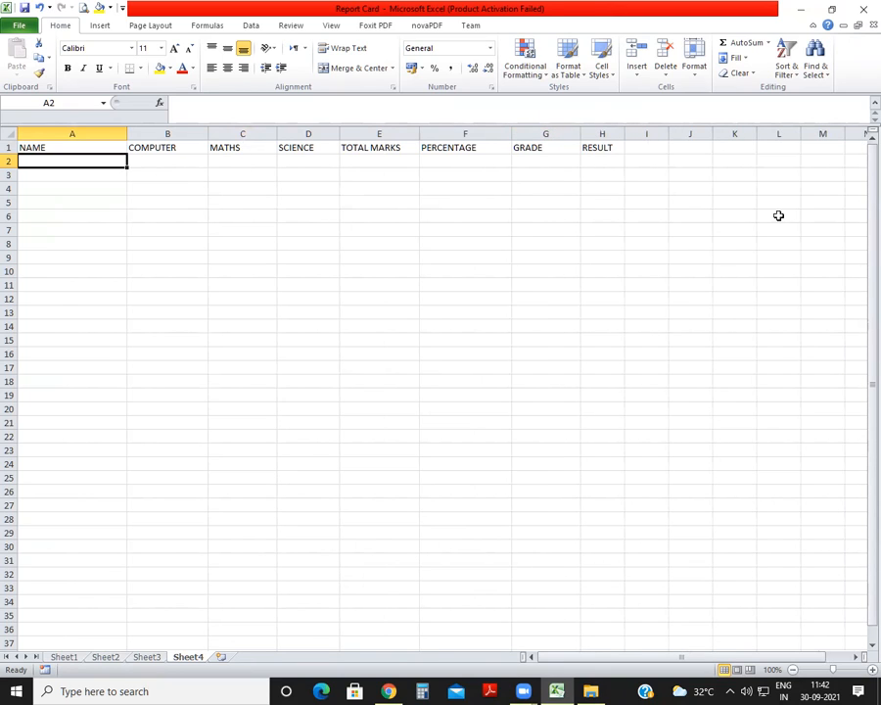
Enter the four students' first names under NAME in A2:A5.
text(AHMAD)
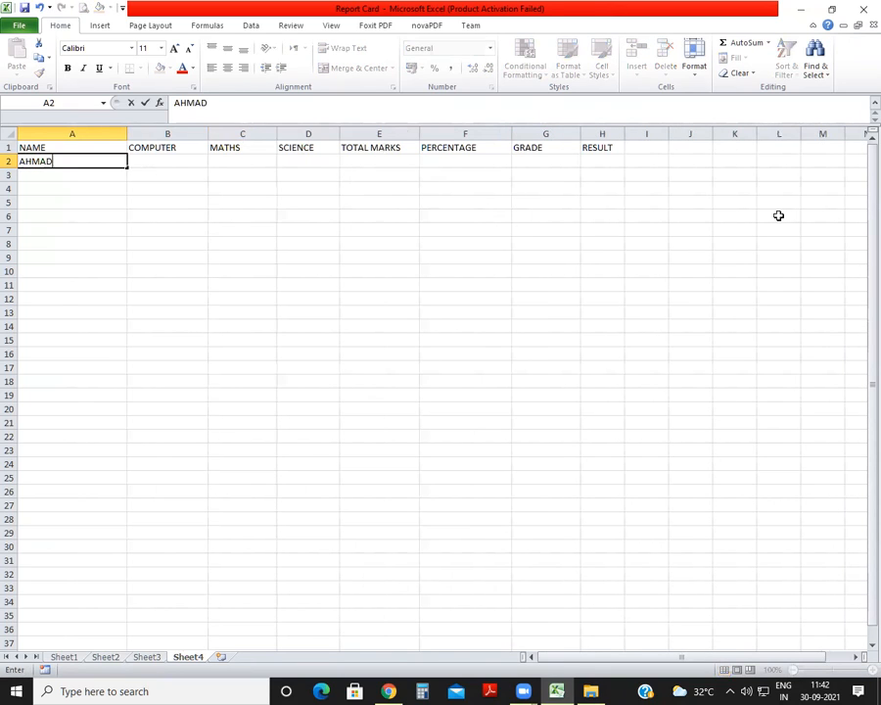
key(Return)
text(ASHA)
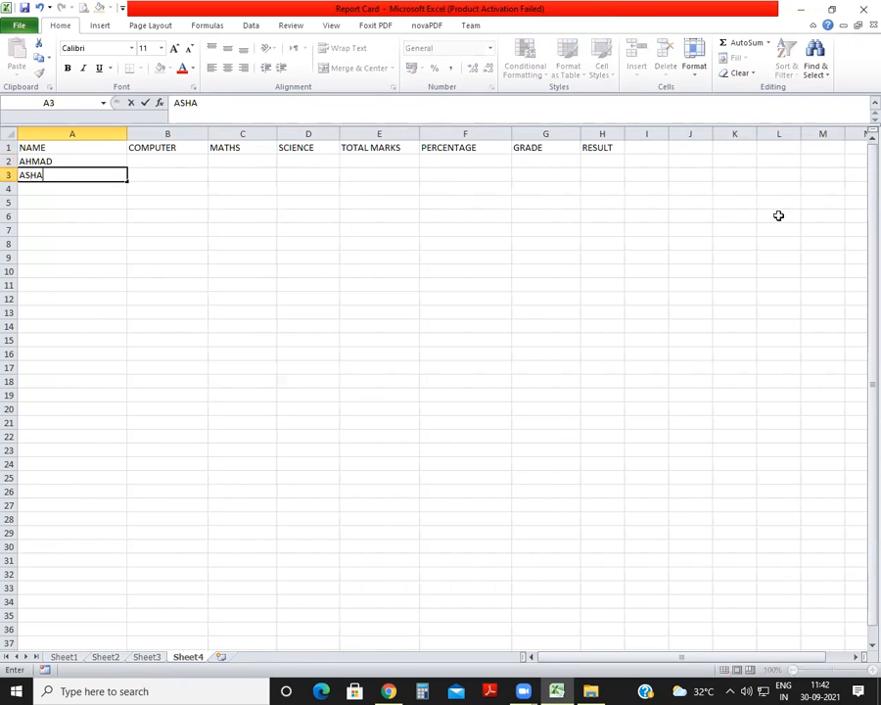
key(Return)
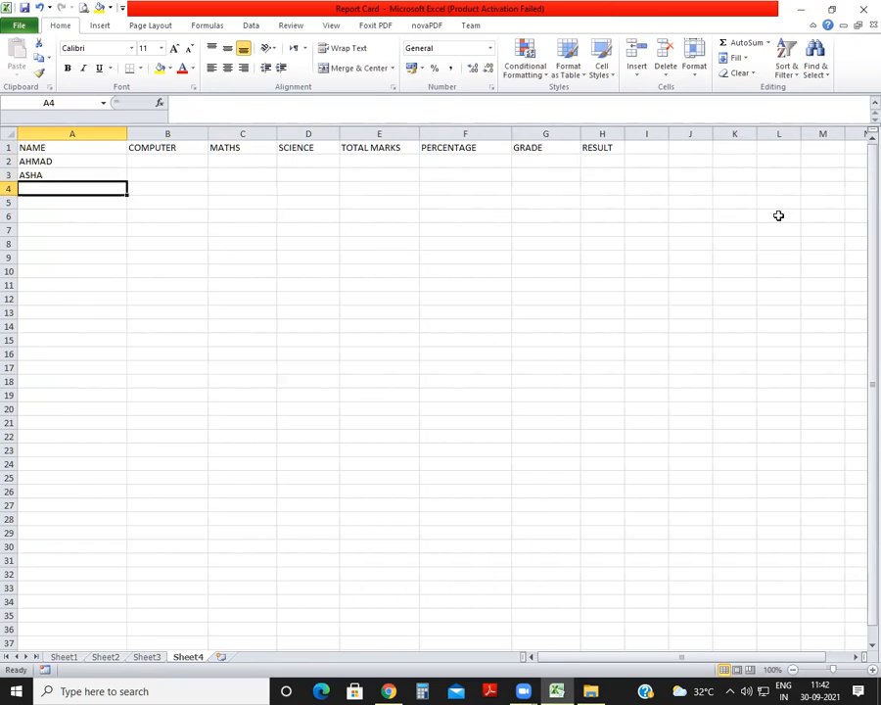
text(MARIANUS)
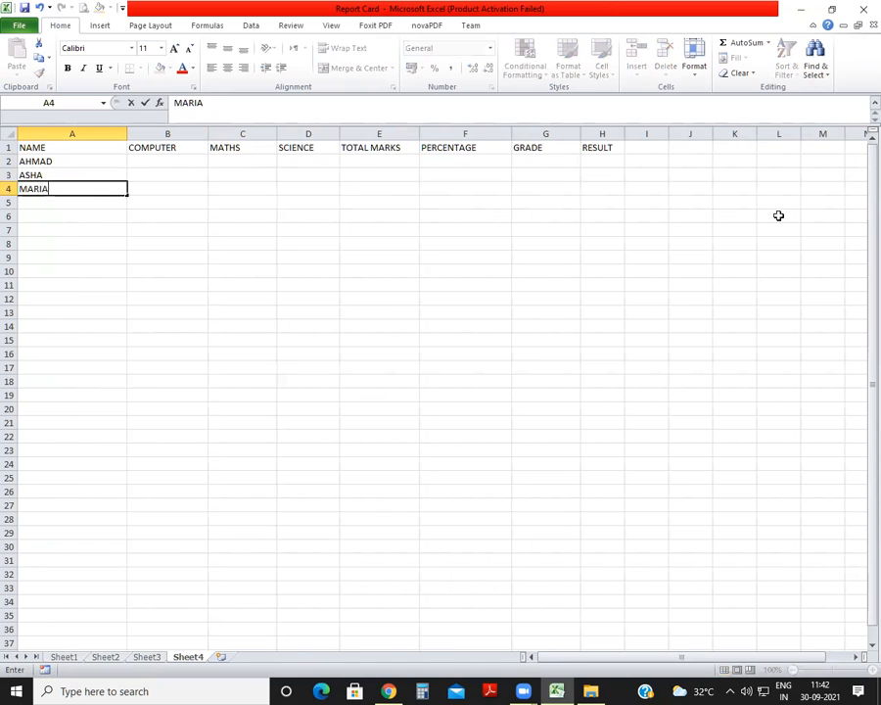
key(Return)
text(MUKESH)
key(Return)
Enter the COMPUTER marks 52, 45, 87 and 88 in B2:B5.
key(Up)
key(Up)
key(Up)
key(Up)
key(Right)
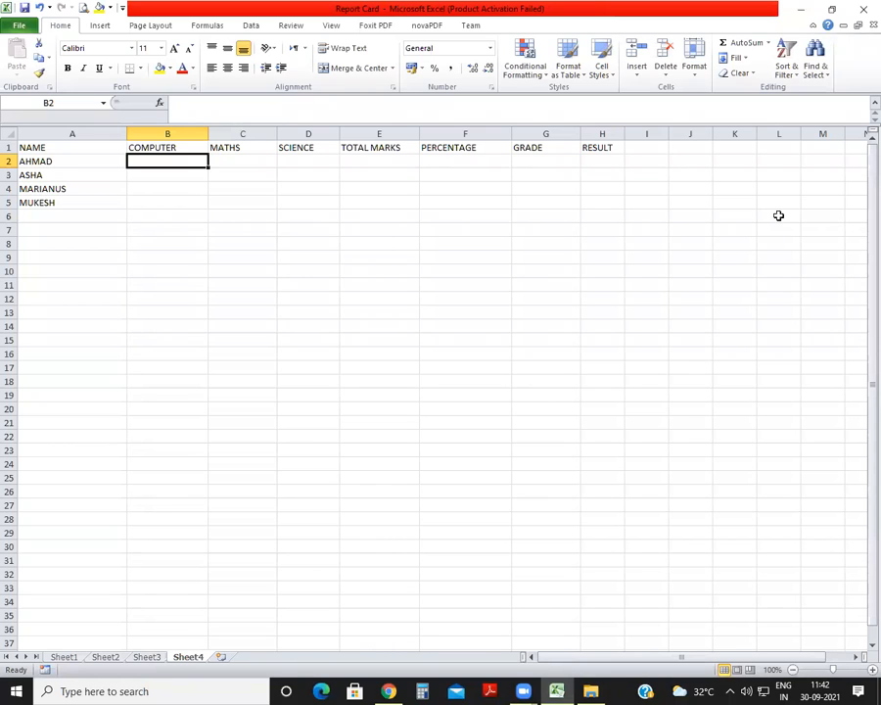
text(52)
key(Return)
text(45)
key(Return)
text(87)
key(Return)
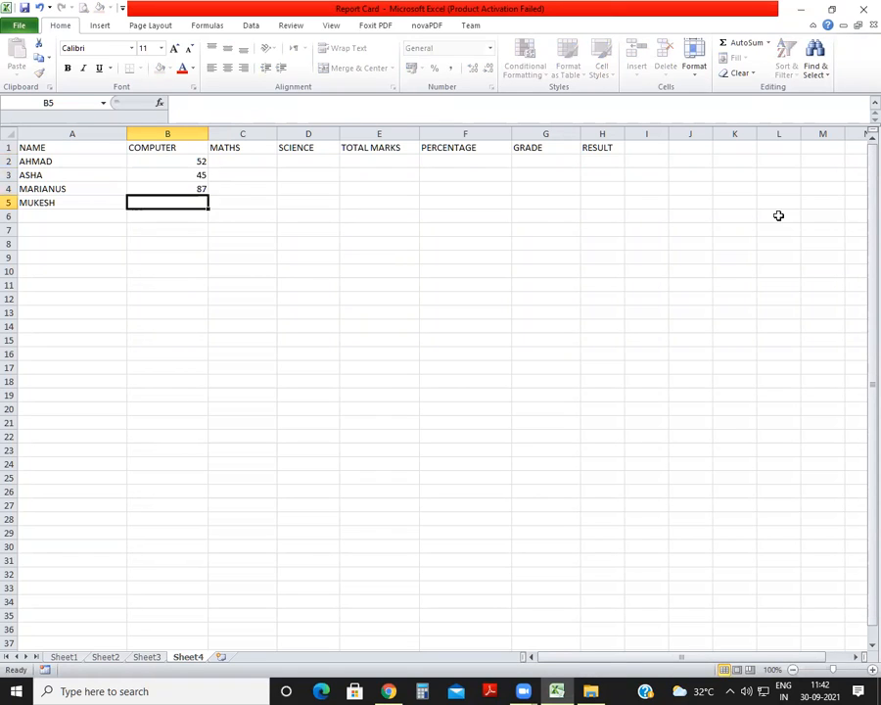
text(88)
key(Tab)
Enter the MATHS marks 63, 38, 75 and 63 in C2:C5.
key(Up)
key(Up)
key(Up)
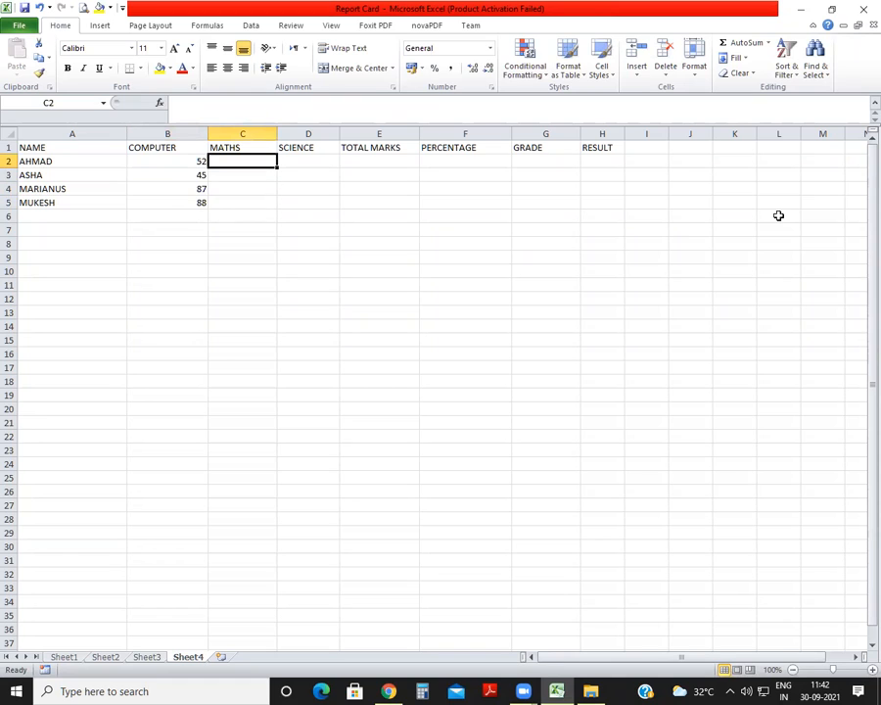
text(63)
key(Return)
text(38)
key(Return)
text(75)
key(Return)
text(63)
key(Return)
Enter the SCIENCE marks 56, 28, 69 and 58 in D2:D5.
key(Right)
key(Up)
key(Up)
key(Up)
key(Up)
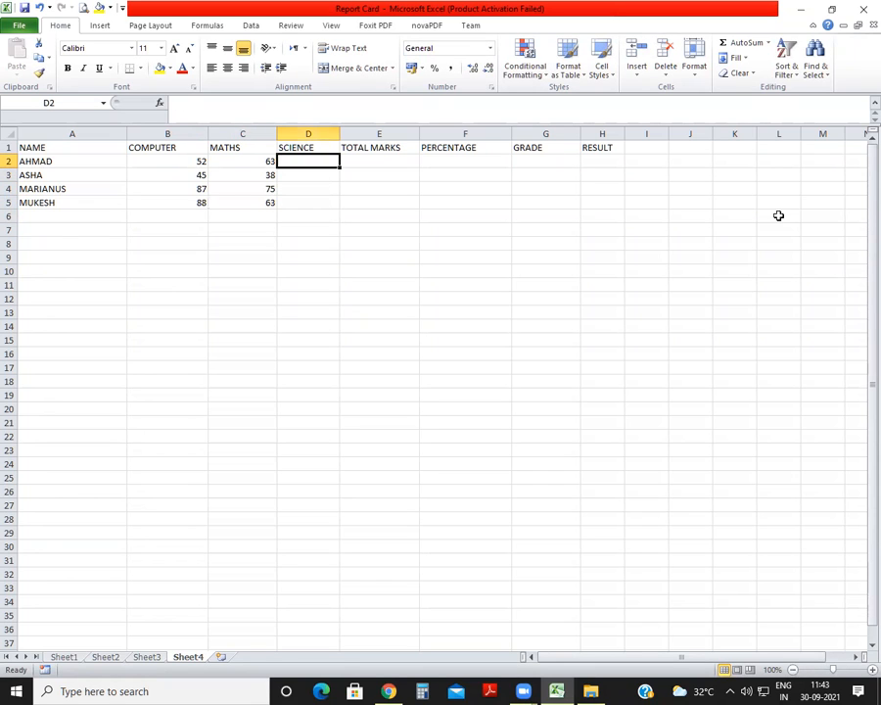
text(56)
key(Return)
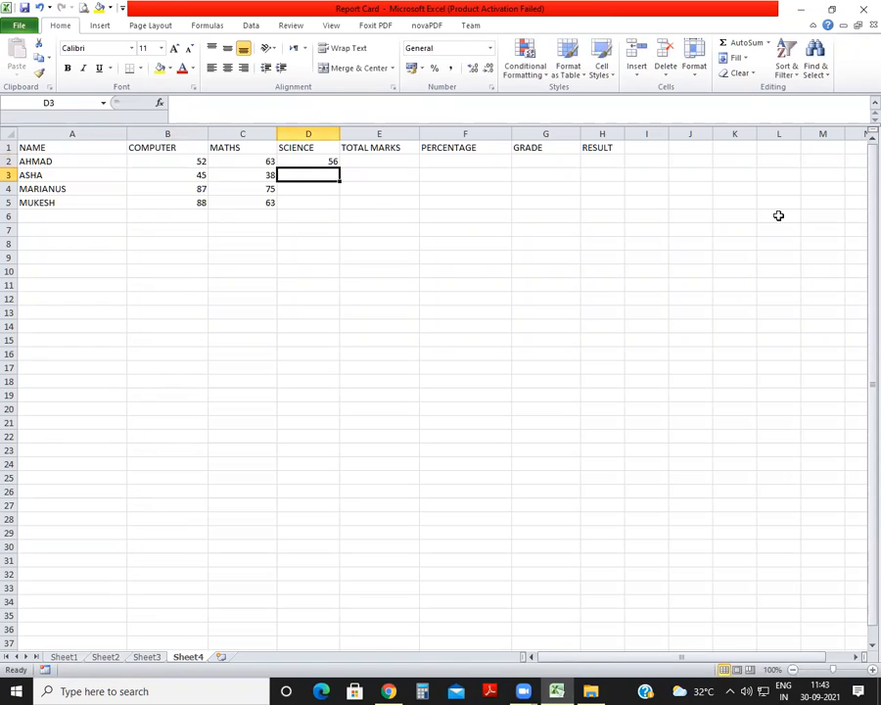
text(28)
key(Return)
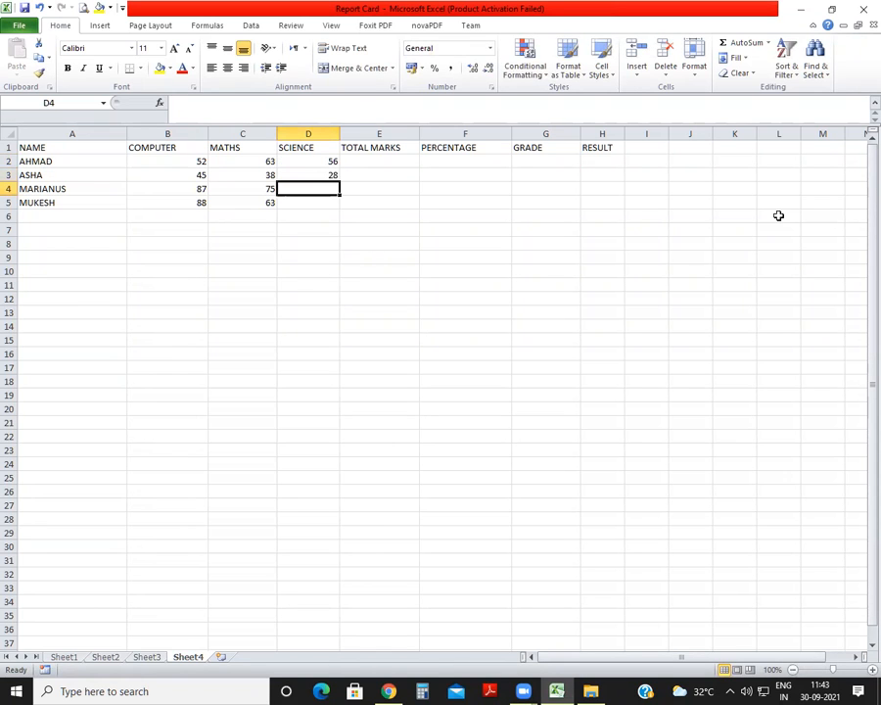
text(69)
key(Return)
text(58)
key(Return)
key(Right)
key(Up)
key(Up)
key(Up)
key(Up)
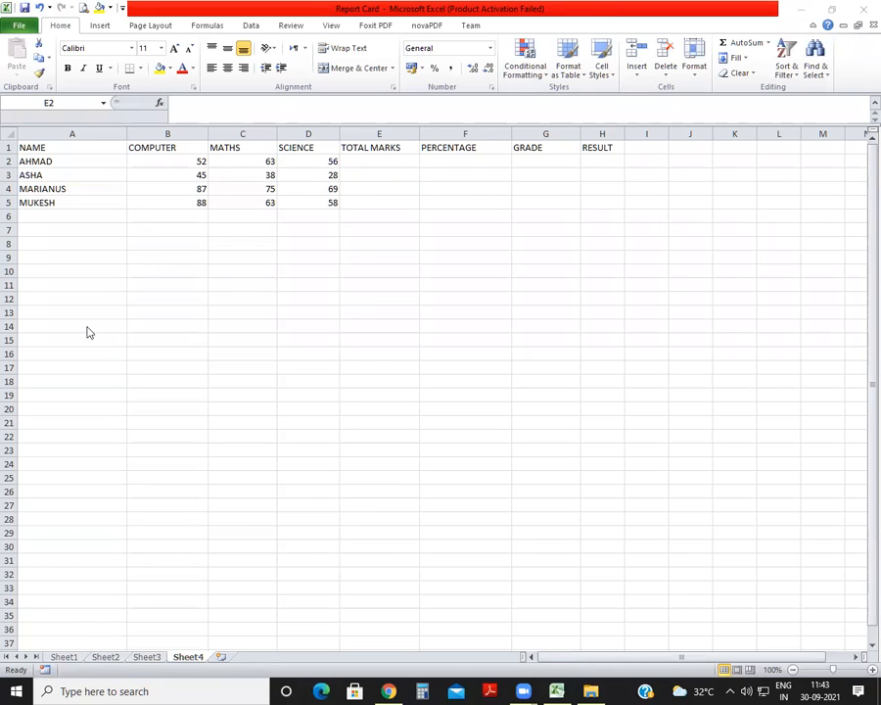
Label A9 TOTAL MARKS and note its formula as the plain text "SUM(B2:D2) EQUALS 171" in B9.
click(158, 255)
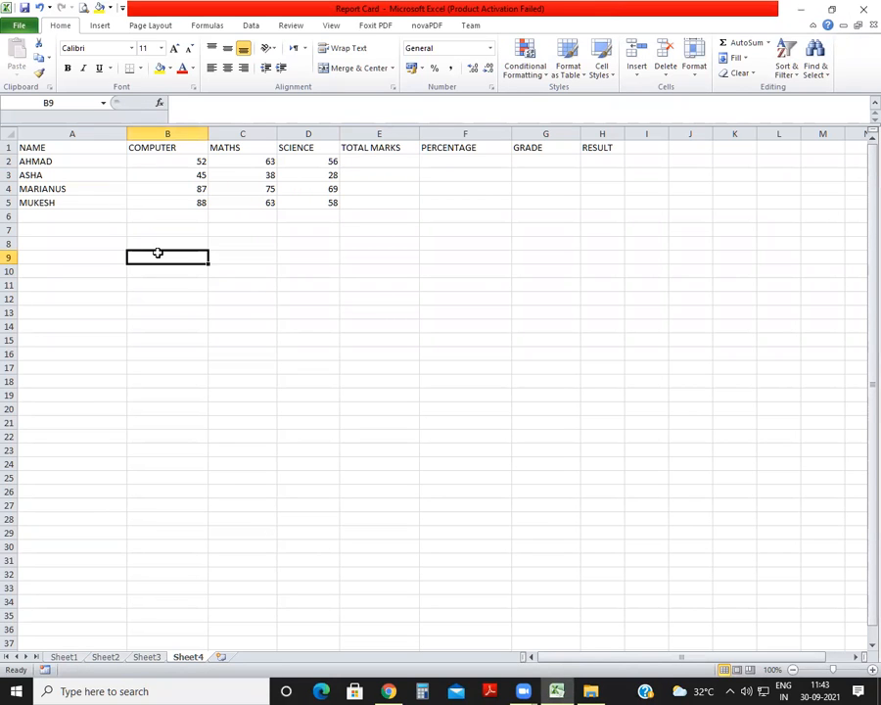
key(Left)
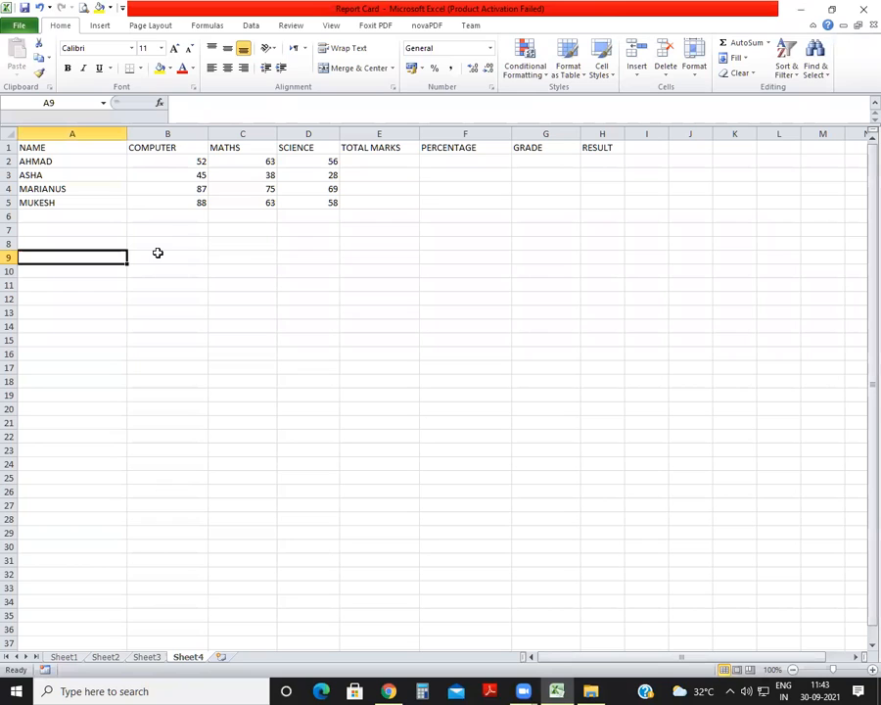
text(TO)
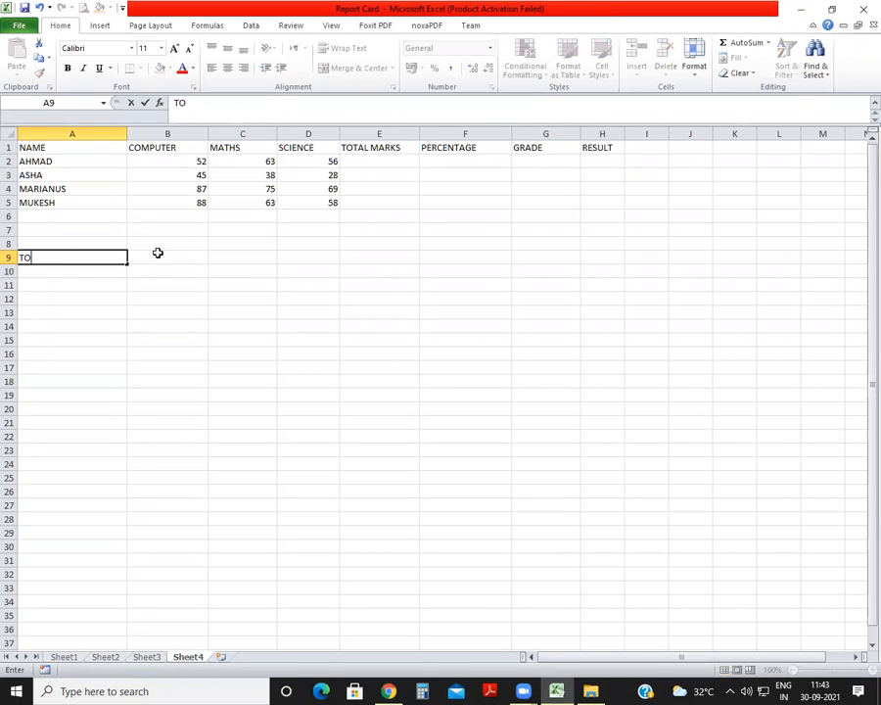
text(TAL MARKS)
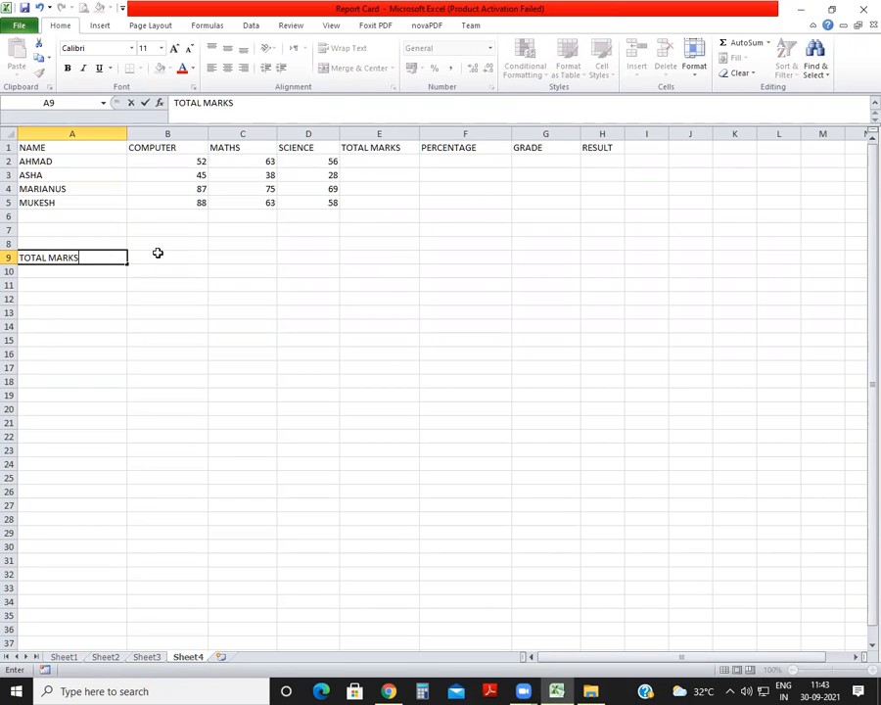
key(Tab)
text(S)
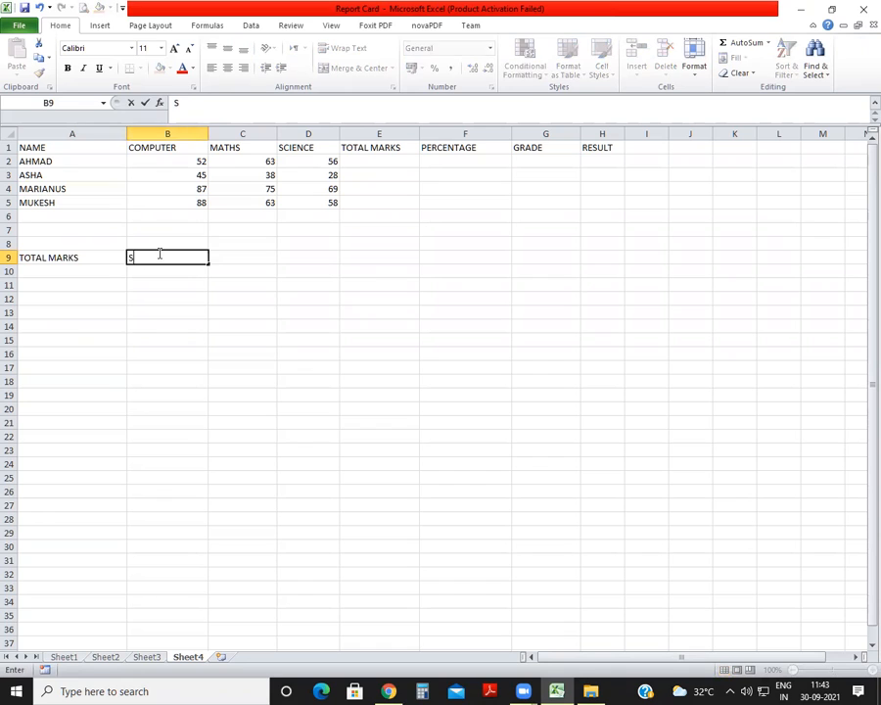
text(UM(B2:D2)  EQUALS 171)
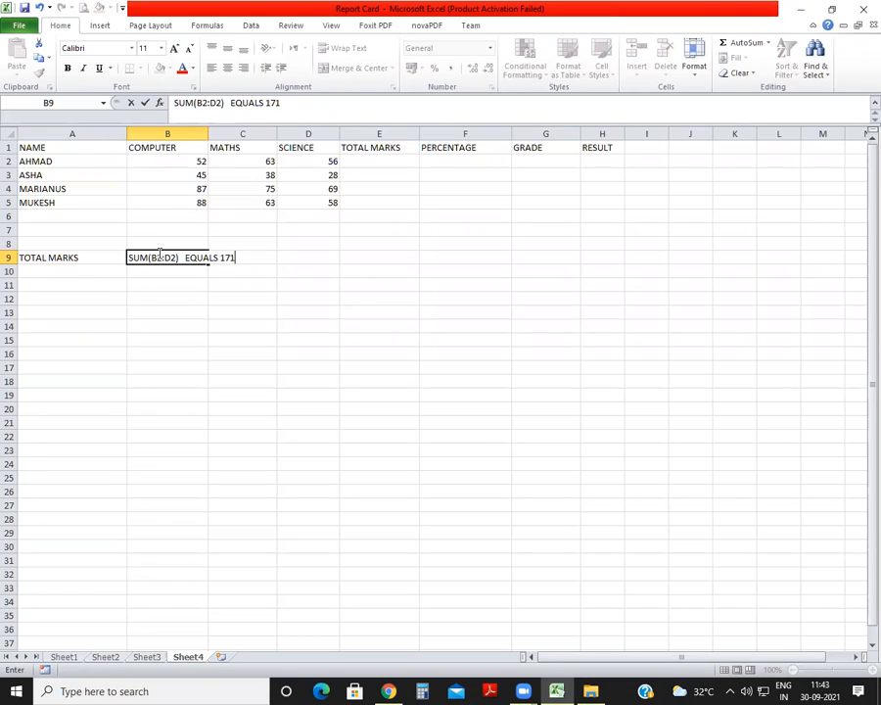
key(Return)
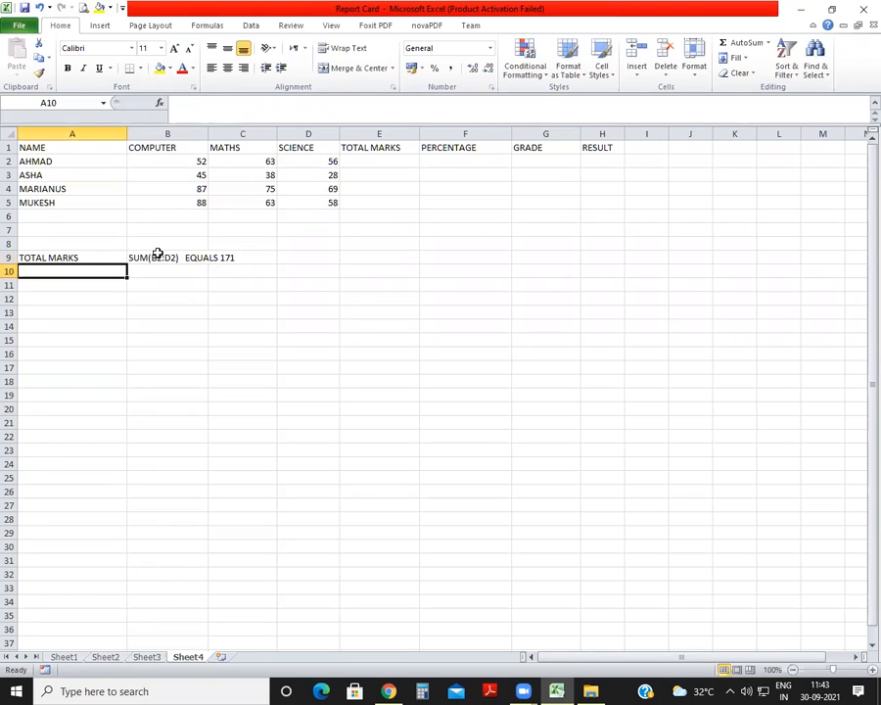
Label A10 PERCENTAGE and note its formula as the plain text "TOTAL NUMBER / ORIGINAL NUMBER *100 EQUALS 57" in B10.
text(PERCENTAGE)
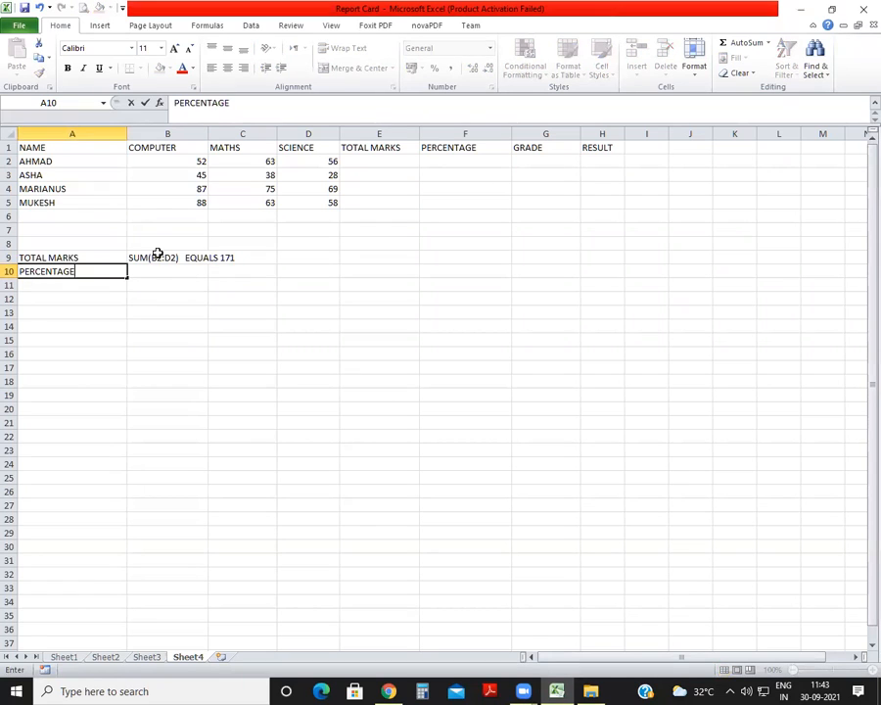
key(Tab)
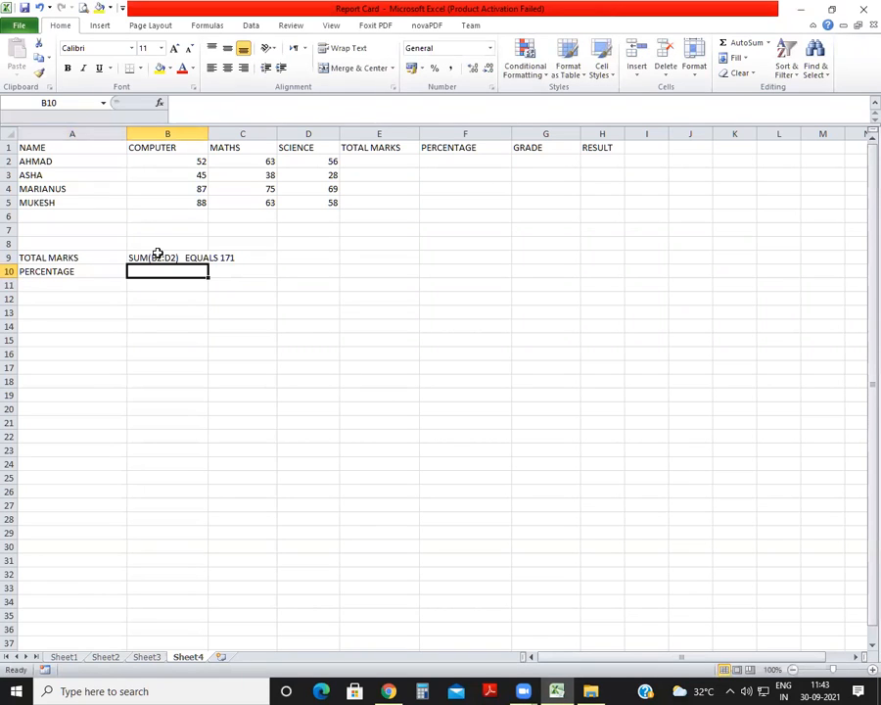
text(TO)
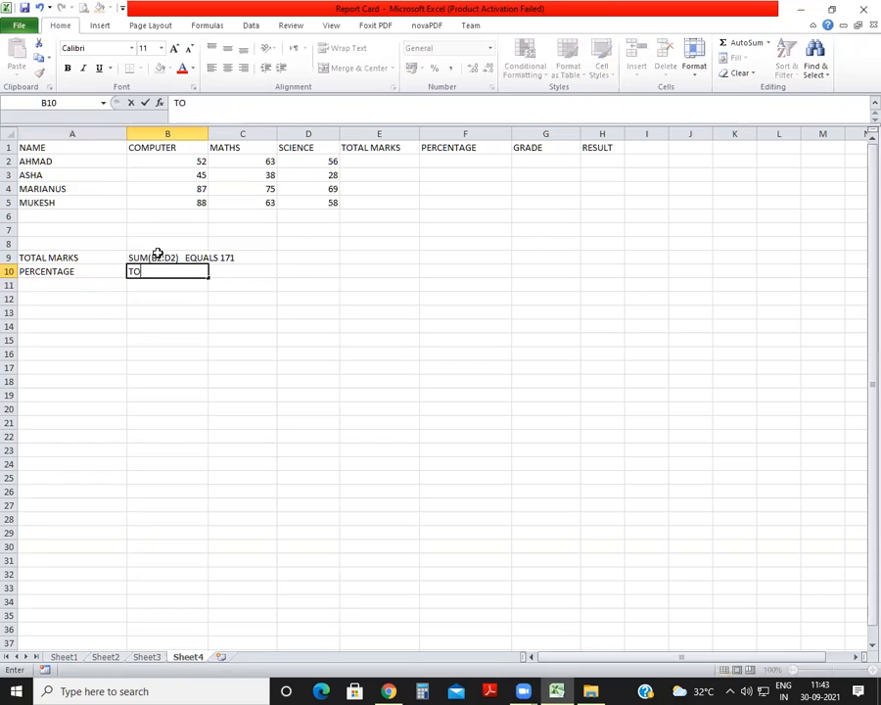
text(TAL NUMBER / ORIGINAL NUMBER *100 EQUALS 57)
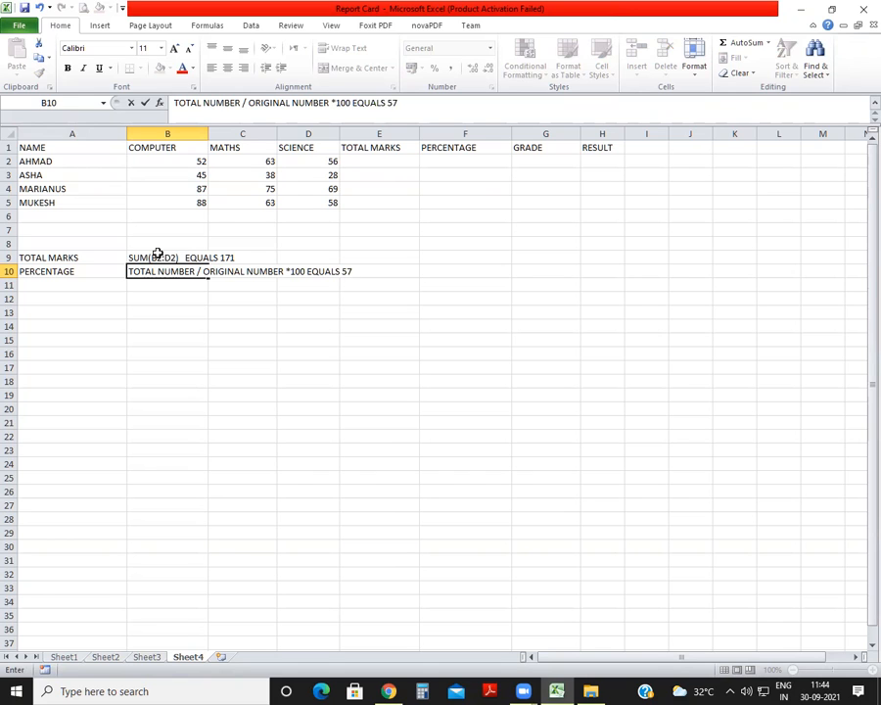
key(Return)
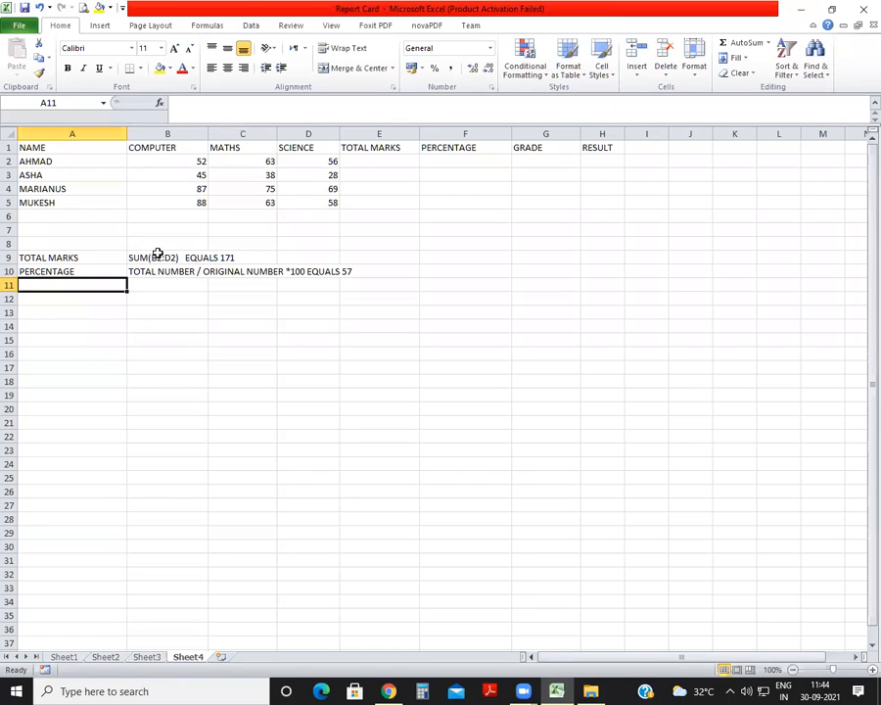
Label A11 GRADE and begin its plain-text formula in B11 with IF(F2>=90,"".
text(GRADE)
key(Tab)
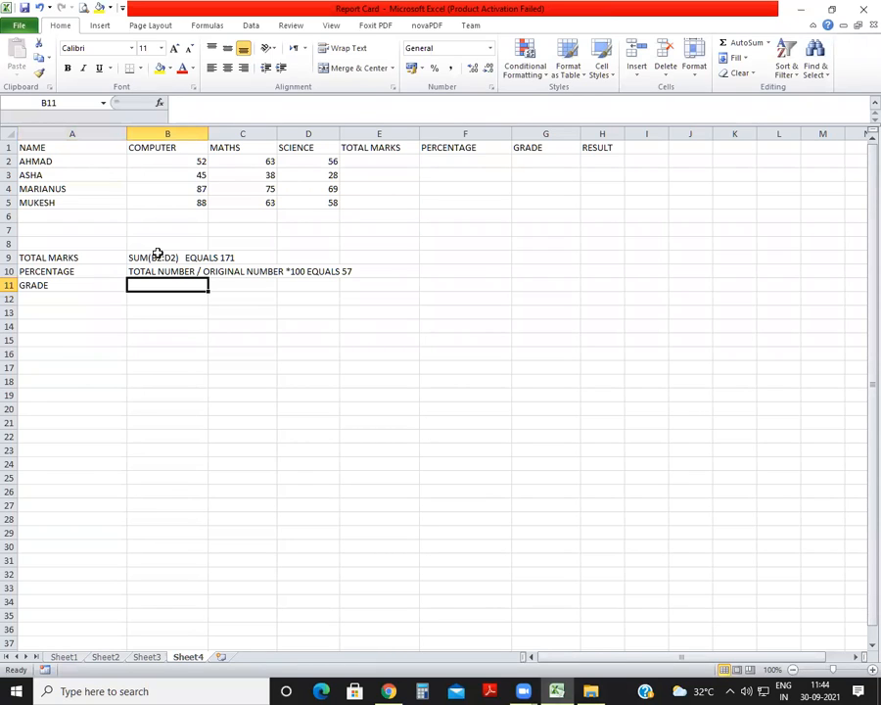
text(IF(F2)
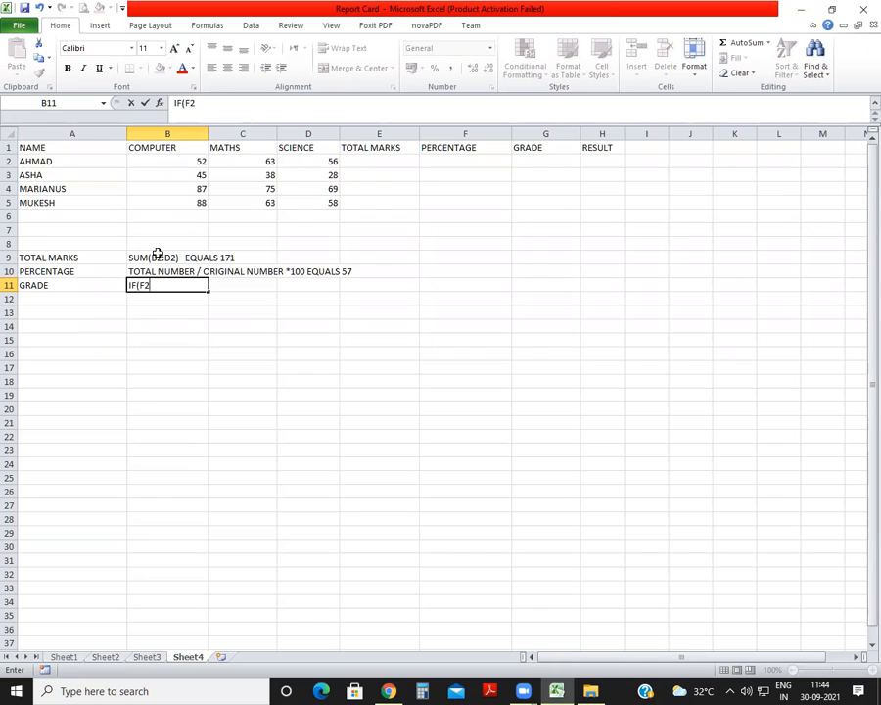
text(>=90,"")
text(,)
key(BackSpace)
key(shift+Left)
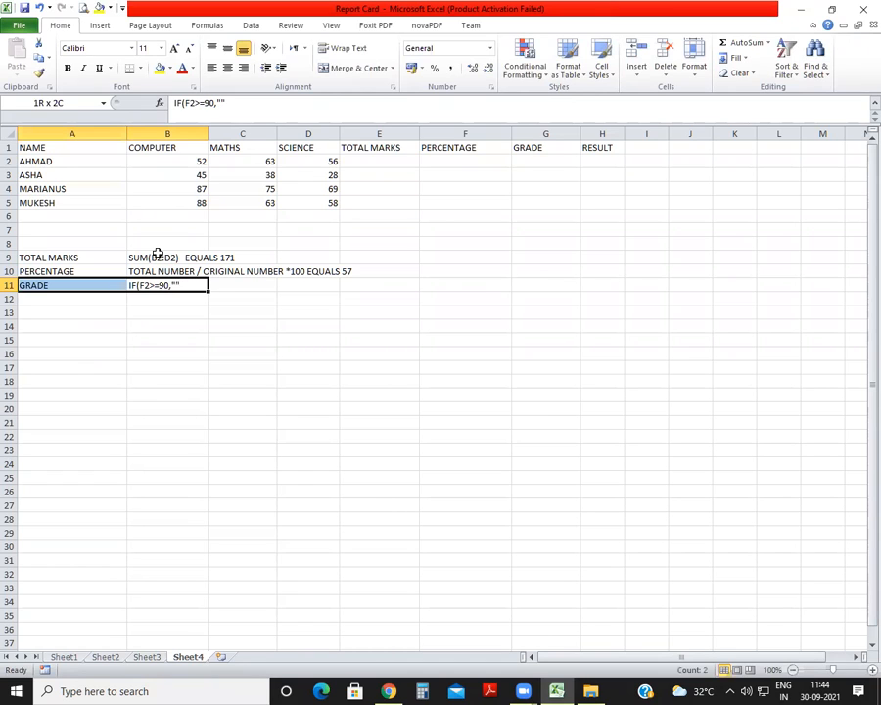
key(Right)
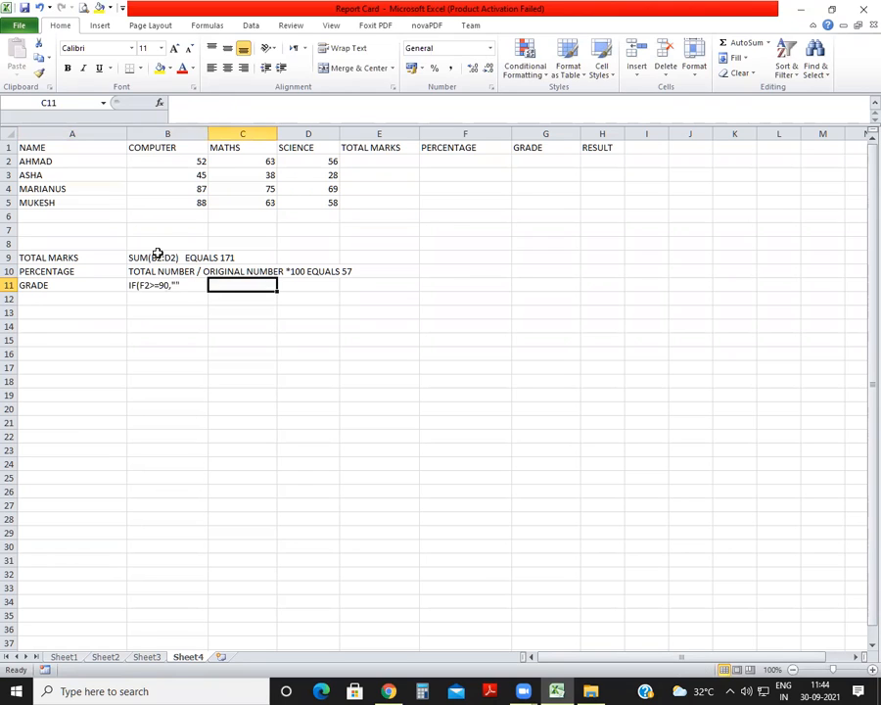
Reopen B11 for editing, copy its text for reuse, and fill the empty quotes with 90, followed by a comma.
key(Left)
key(F2)
key(shift+Left)
key(shift+Left)
key(shift+Left)
key(shift+Left)
key(shift+Left)
key(shift+Left)
key(shift+Left)
key(shift+Left)
key(shift+Left)
key(shift+Left)
key(shift+Left)
key(shift+Left)
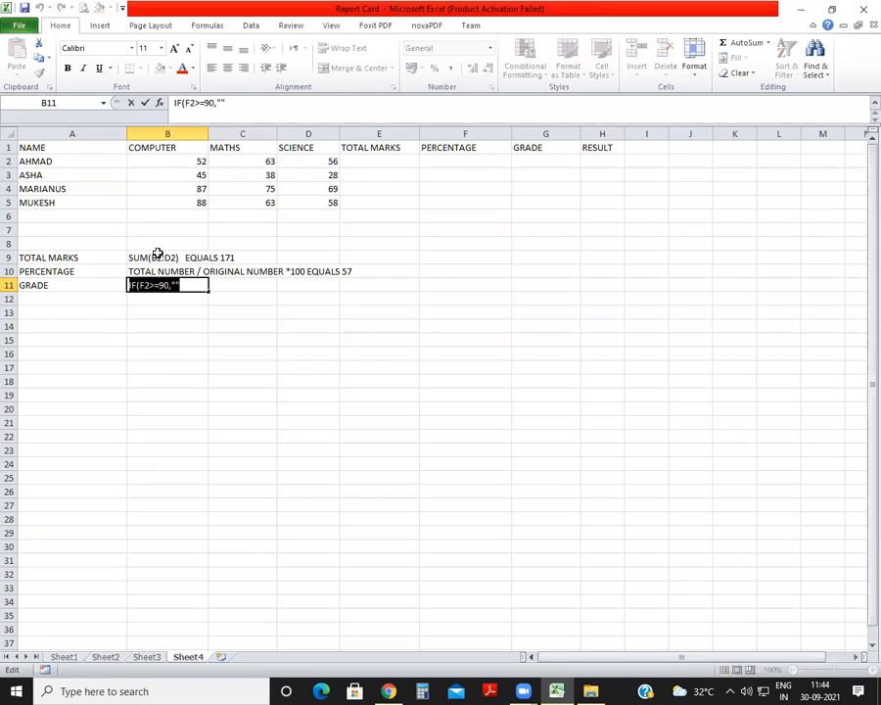
key(Left)
key(Right)
key(Right)
key(Right)
key(Right)
key(Right)
key(Right)
key(Right)
key(Right)
key(Right)
key(Right)
key(Right)
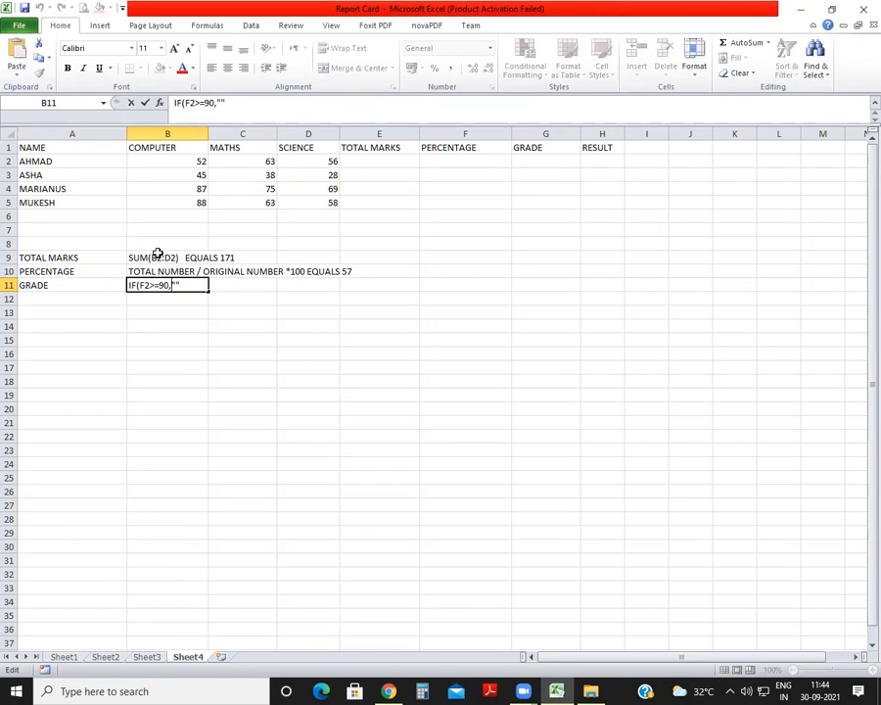
text(90",IF(F2>=90,"")
Append the copied condition to the grade formula in B11 and adapt it to IF(F2>=80,"B".
key(BackSpace)
key(BackSpace)
key(BackSpace)
key(BackSpace)
key(BackSpace)
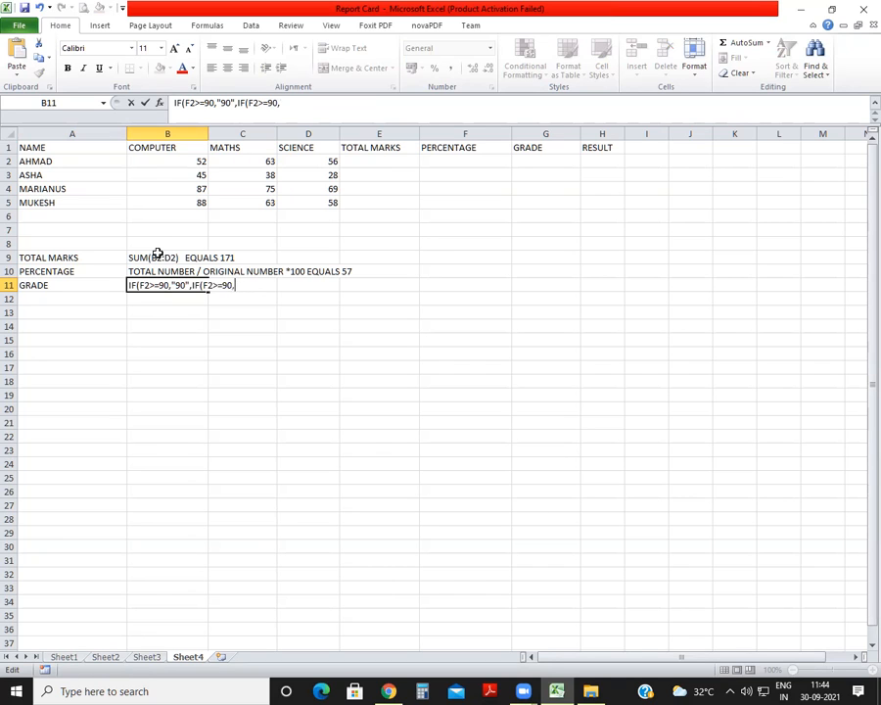
text(80,""B,IF(F2>=90,"")
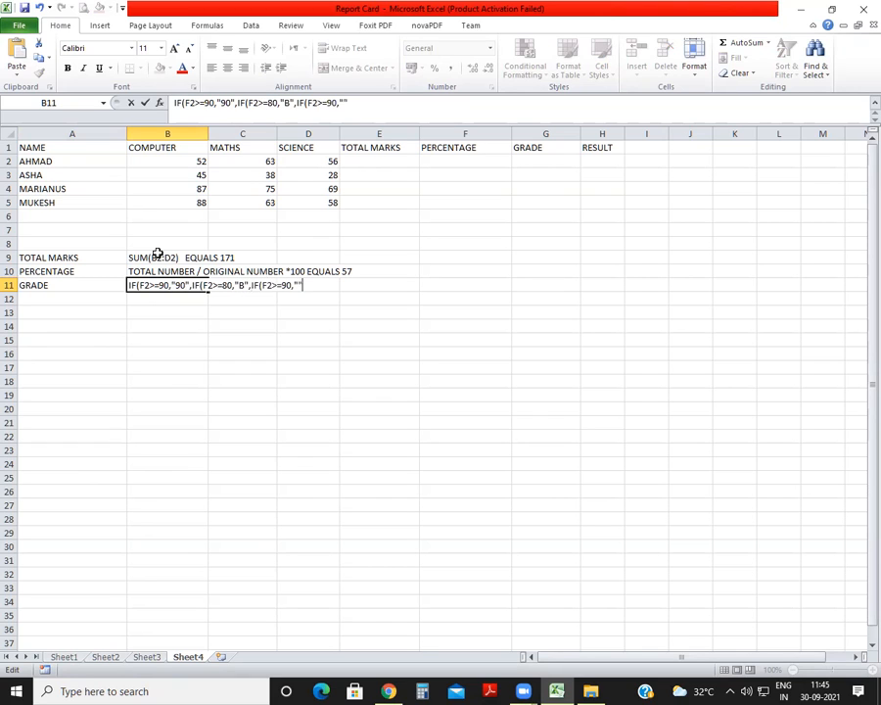
Add a third nested condition to the grade formula in B11, reading IF(F2>=70,"C".
key(Left)
key(Left)
key(BackSpace)
key(BackSpace)
text(70)
key(Right)
key(Right)
text(C",IF(F2>=90,"")
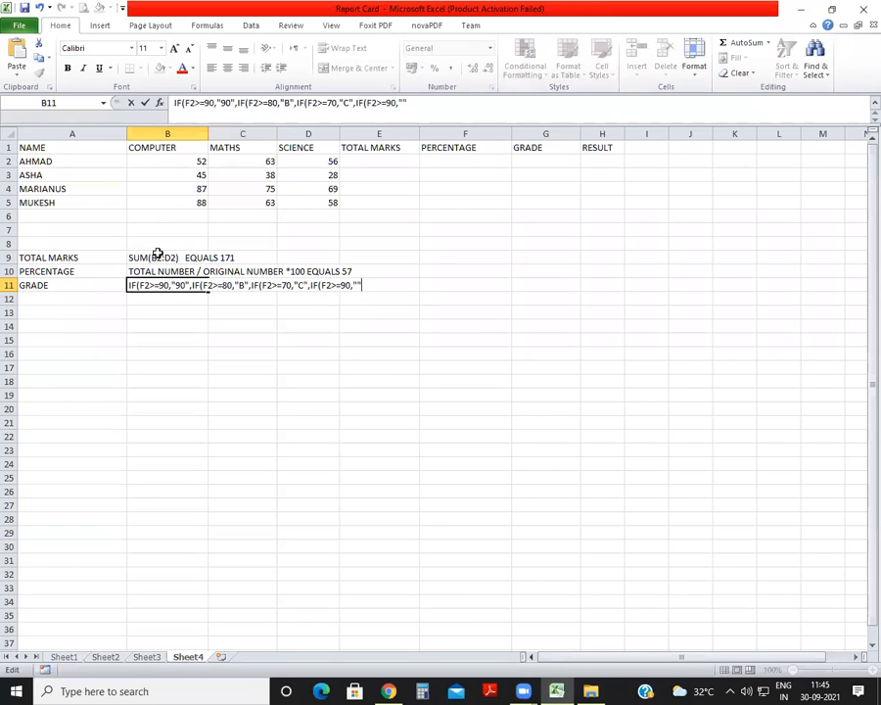
Add a fourth nested condition to the grade formula in B11, reading IF(F2>=60,"D", with a trailing comma.
key(BackSpace)
key(BackSpace)
key(BackSpace)
key(BackSpace)
key(BackSpace)
text(60)
text(,"")
key(Left)
text(D",IF(F2>=90,"")
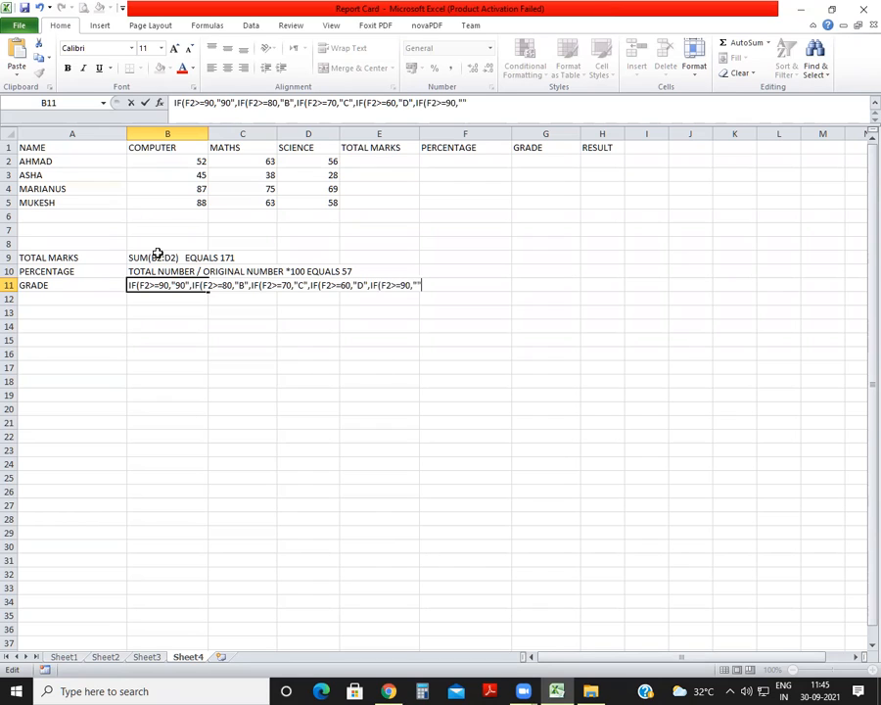
Add a fifth nested condition to the grade formula in B11, reading IF(F2>=50,"E".
key(Left)
key(Left)
key(Left)
key(BackSpace)
key(BackSpace)
text(50)
key(Right)
key(Right)
text(E","FAIL"))))))
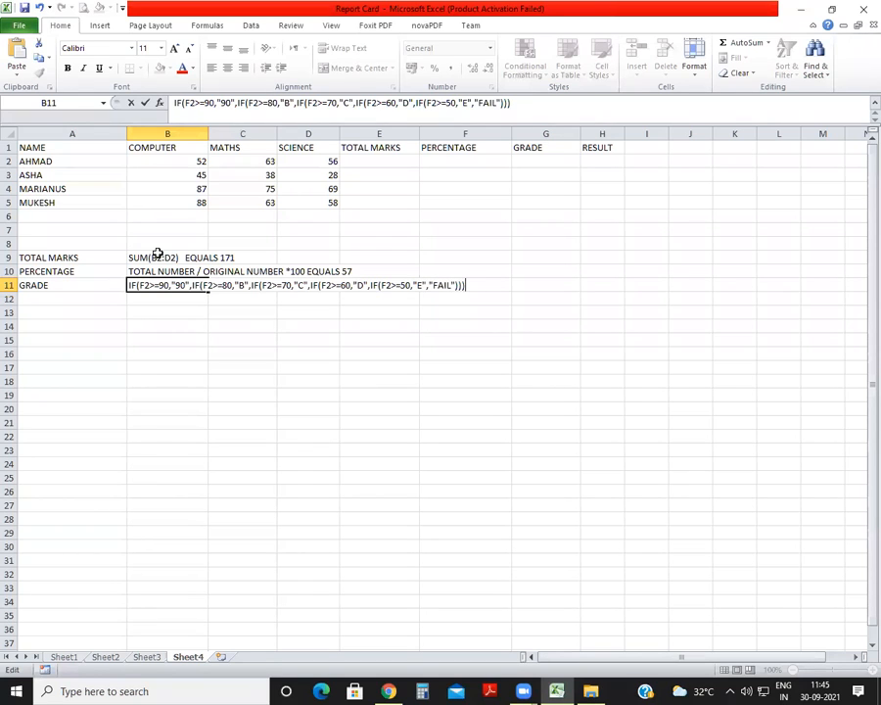
text( EQUALS)
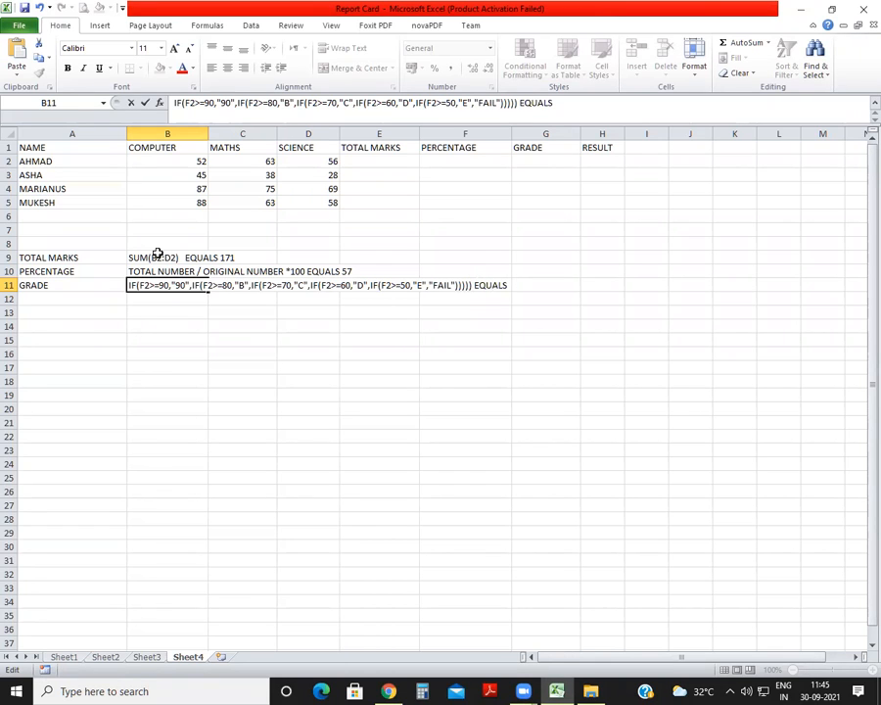
text( E)
Finish the grade formula text in B11 with ,"FAIL"))))) EQUALS E and commit the entry.
key(Return)
key(Left)
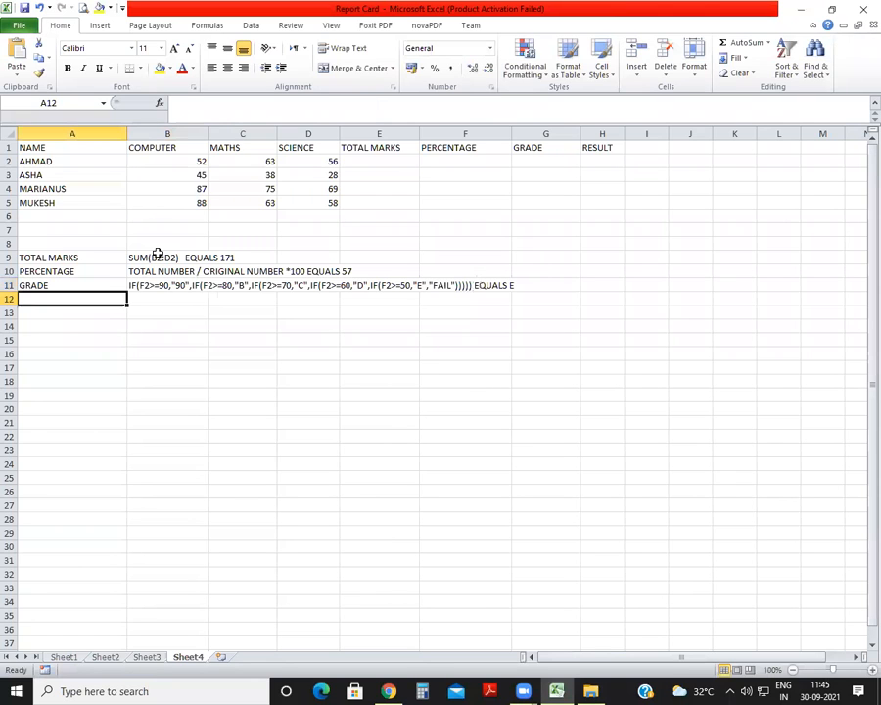
Label A12 RESULT and note its formula as the plain text IF(F2>=50,"PASS","FAIL") EQUALS PASS in B12.
text(RESULT)
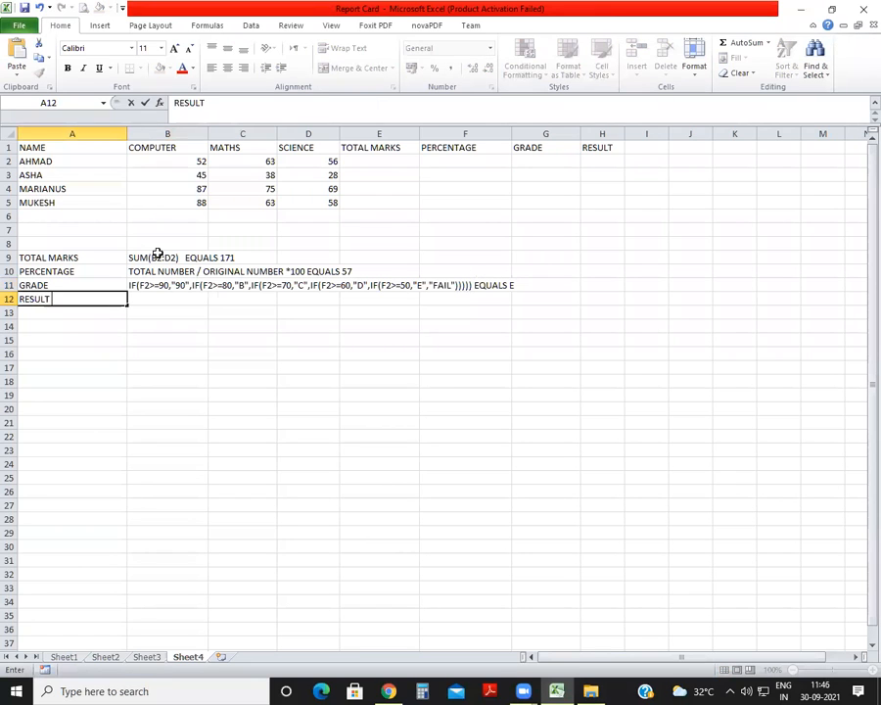
key(Tab)
text(IF)
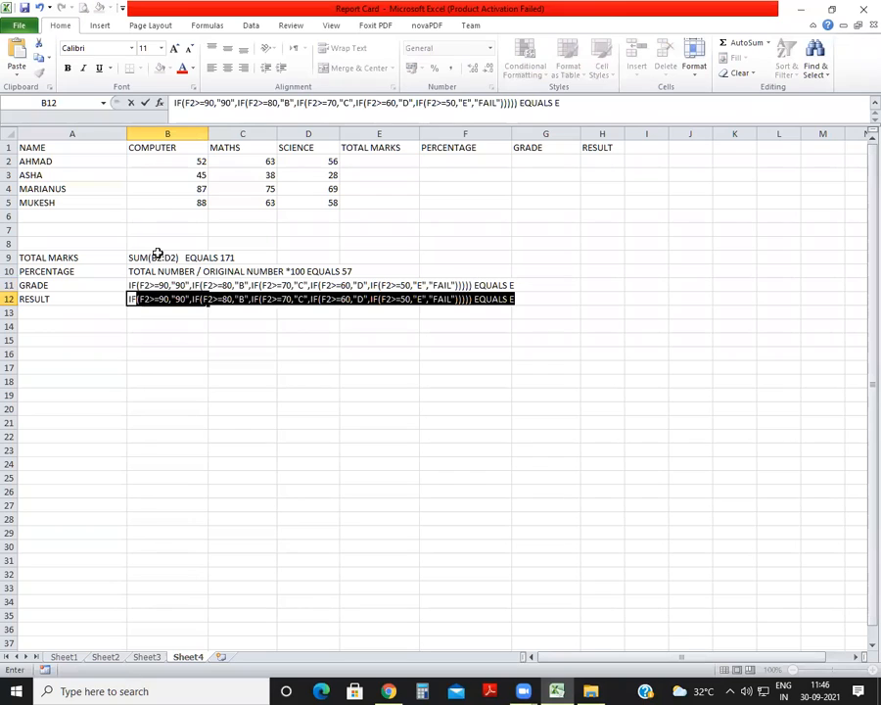
text((F2>=50)
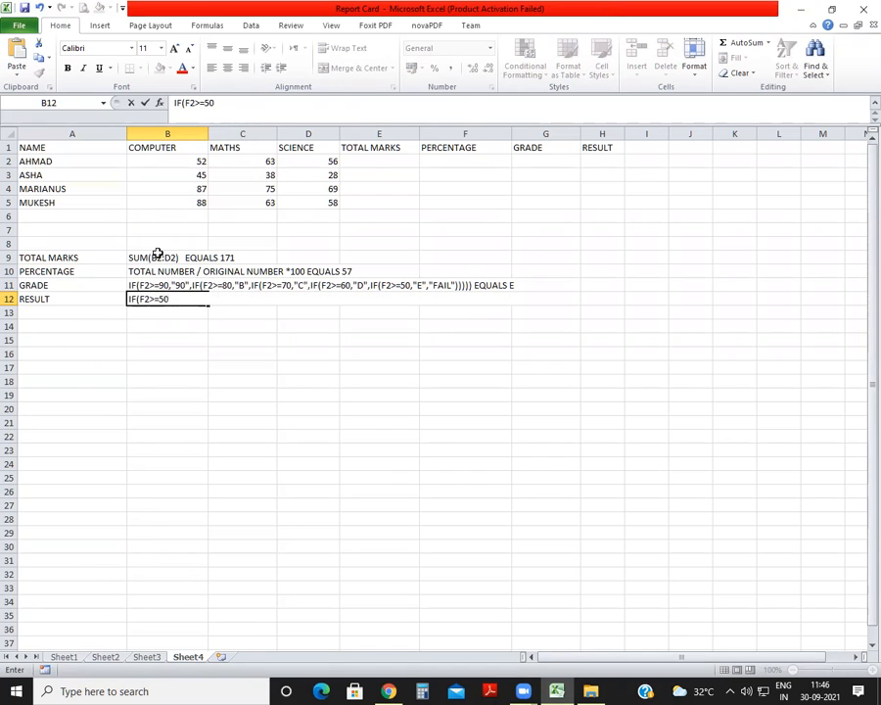
text(,"PASS","FAIL)
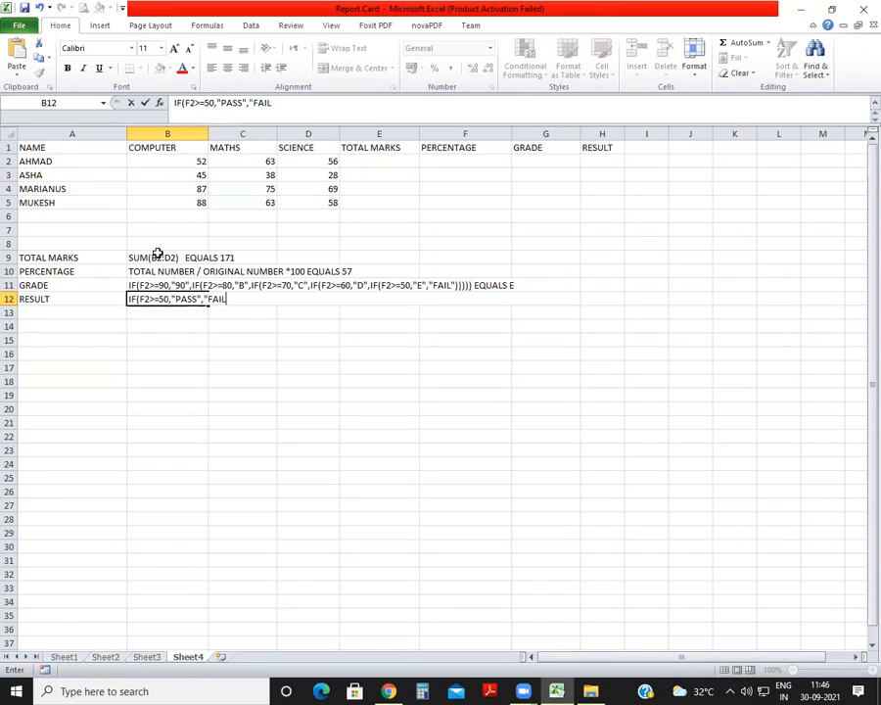
text(")  EQUALS PASS)
key(Return)
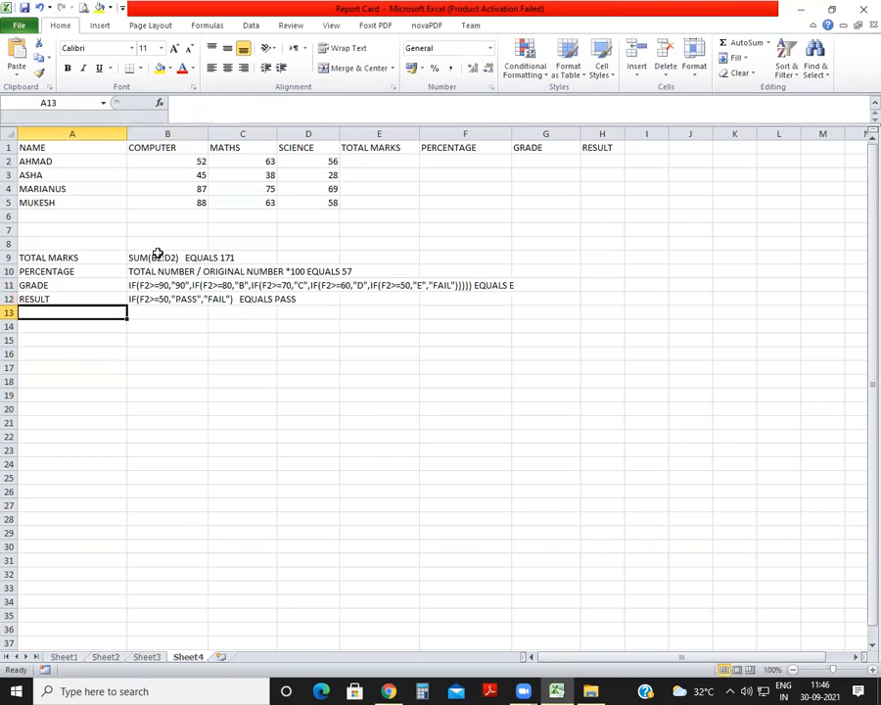
Make the total marks formula text in B9 bold and enlarge it to 12 pt.
click(151, 259)
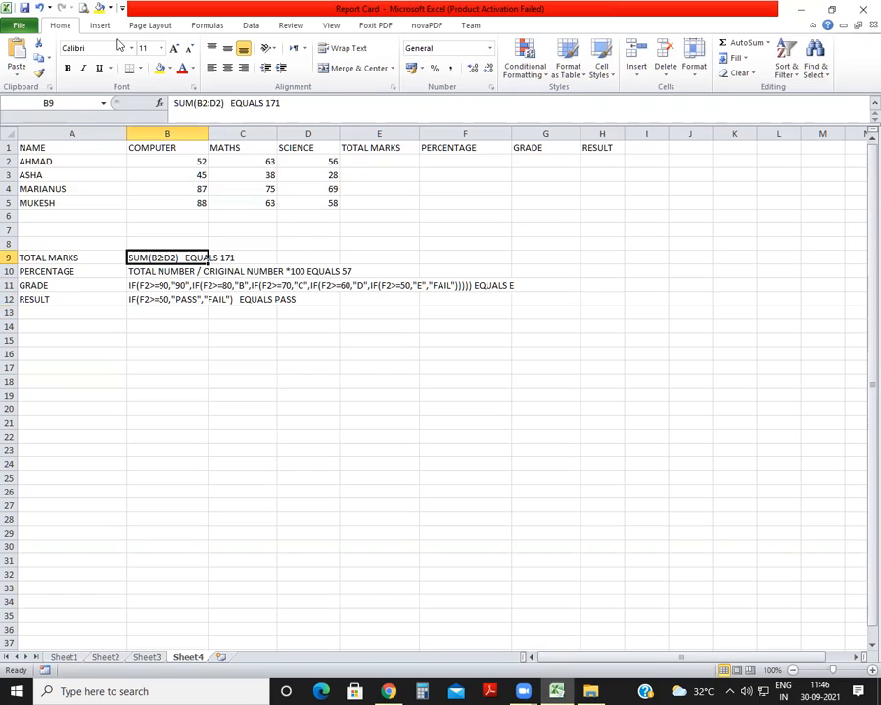
click(66, 67)
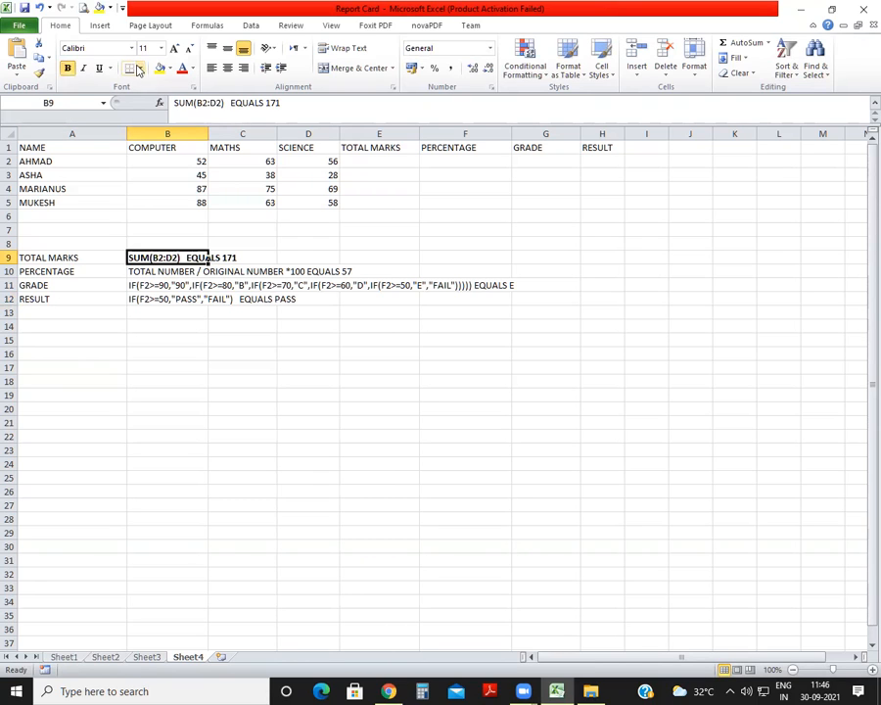
click(175, 48)
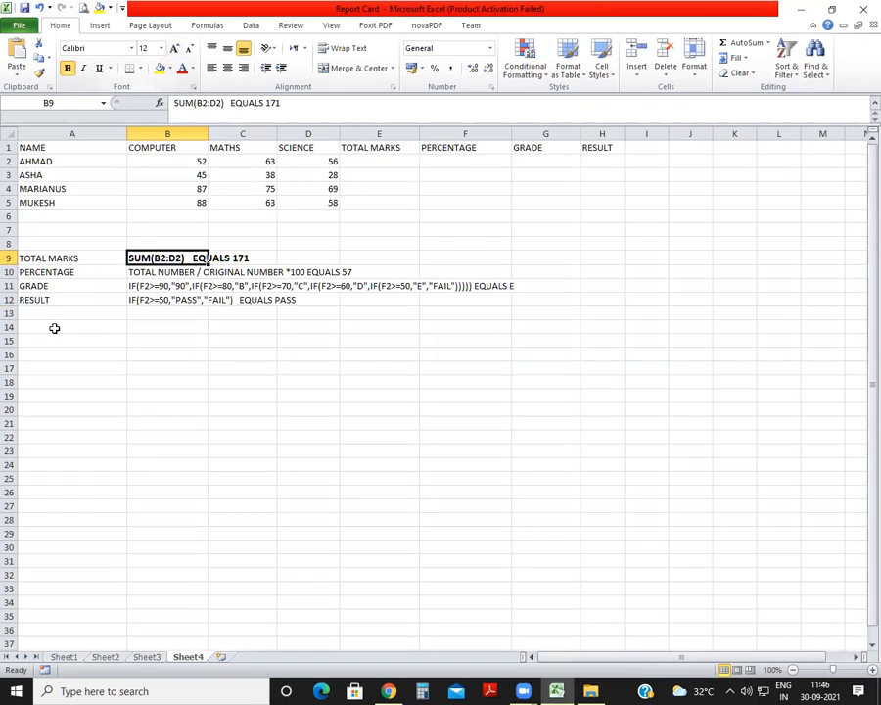
Insert one blank row above each of the PERCENTAGE, GRADE and RESULT note rows.
right_click(9, 273)
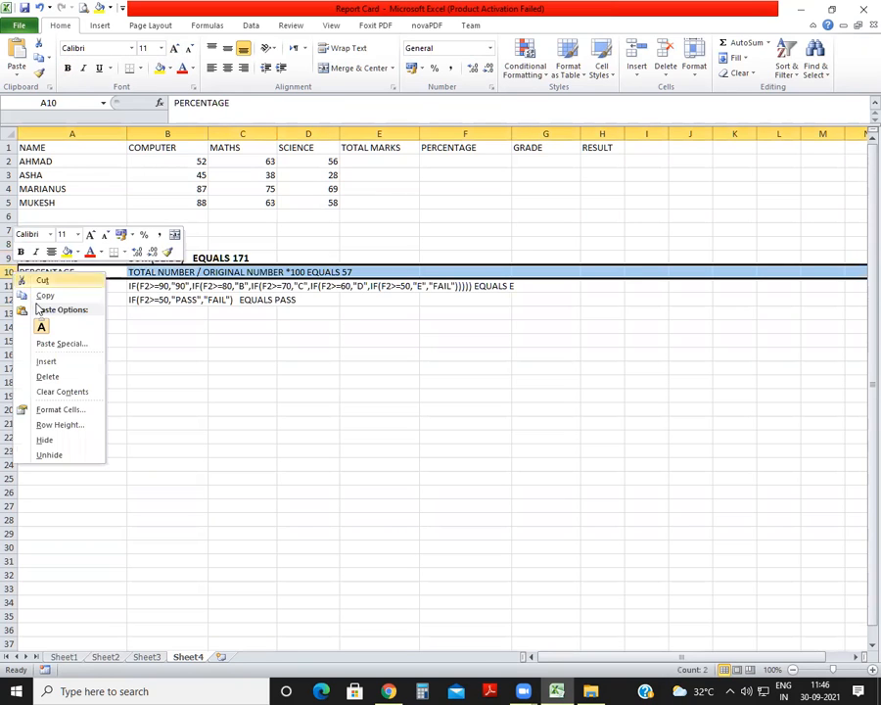
click(49, 363)
right_click(10, 300)
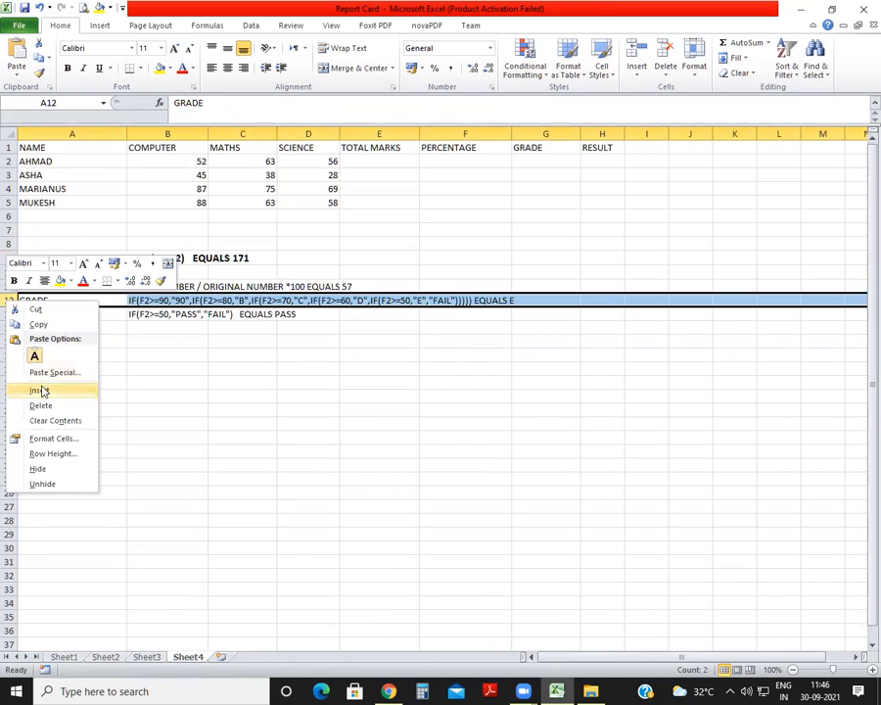
click(39, 390)
right_click(9, 329)
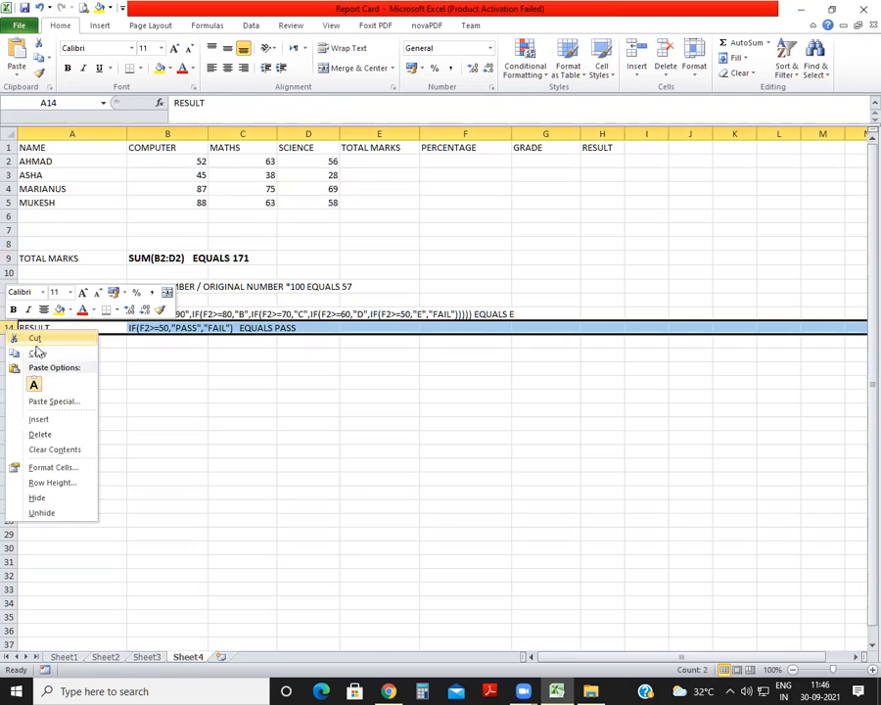
click(38, 418)
click(161, 419)
Enlarge the formula notes in B11:B15 to 14 pt and make them bold.
click(149, 286)
drag(149, 286, 173, 339)
click(174, 49)
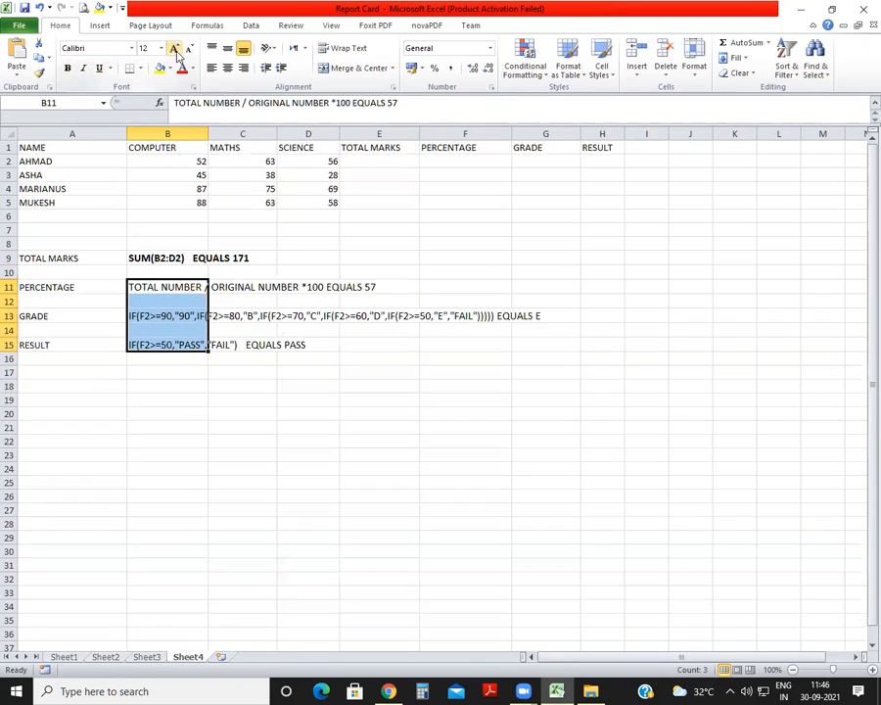
click(174, 49)
click(69, 70)
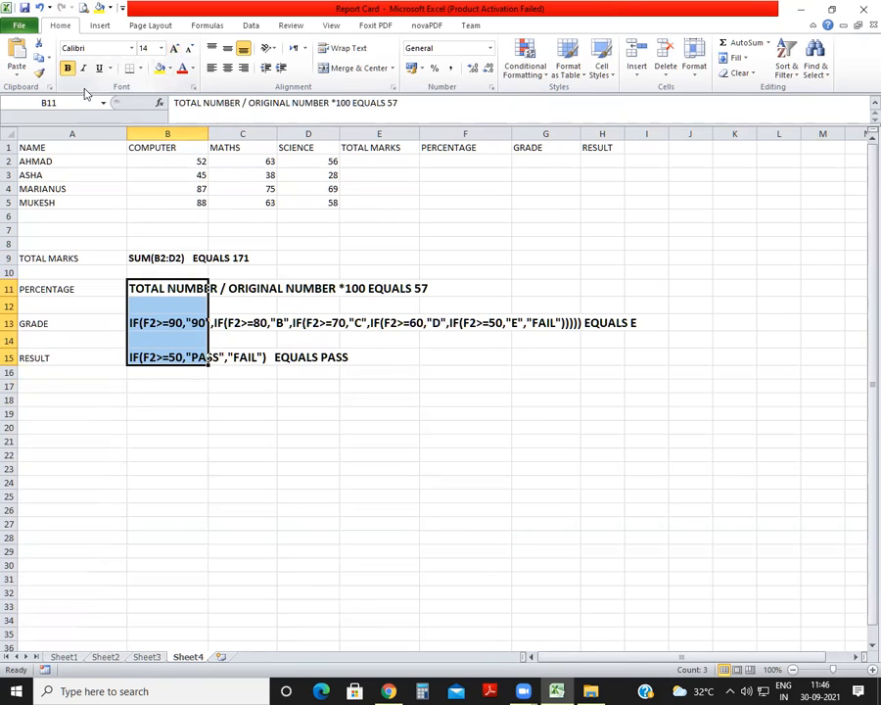
Enlarge the total marks formula text in B9 to 14 pt and deselect it.
click(157, 257)
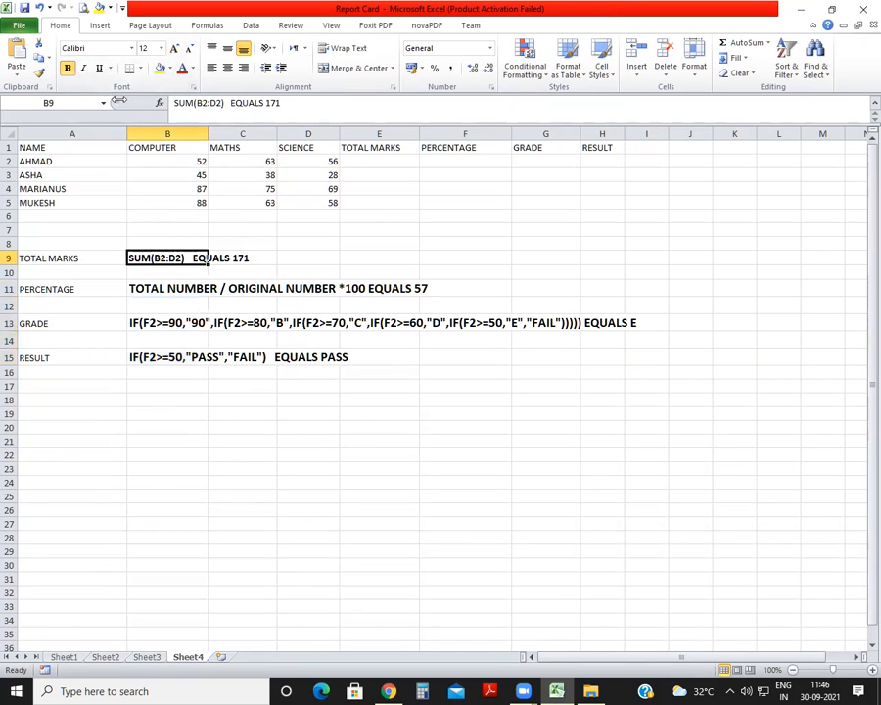
click(174, 49)
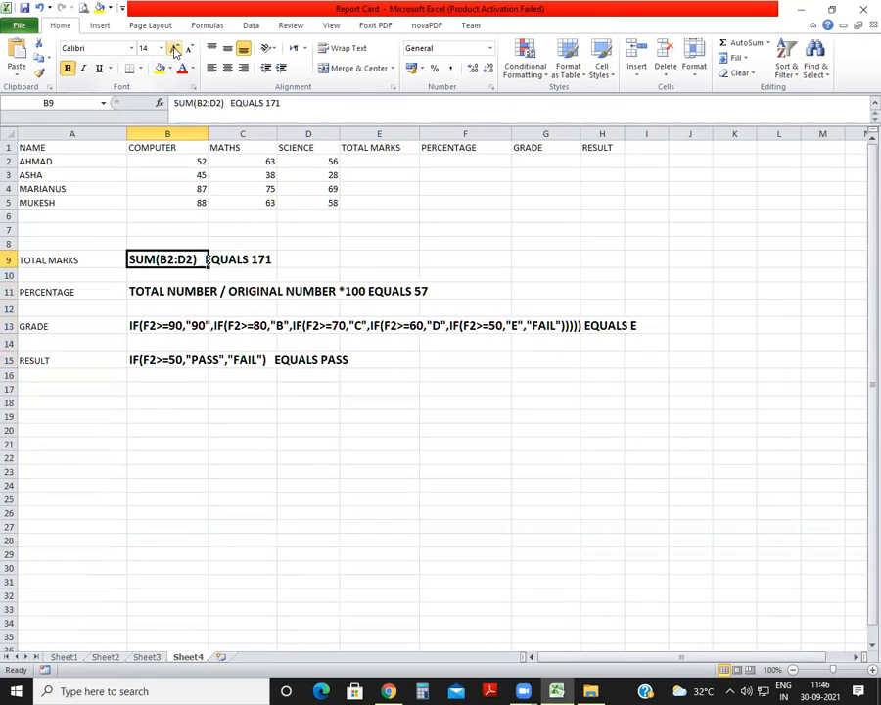
click(164, 287)
click(287, 290)
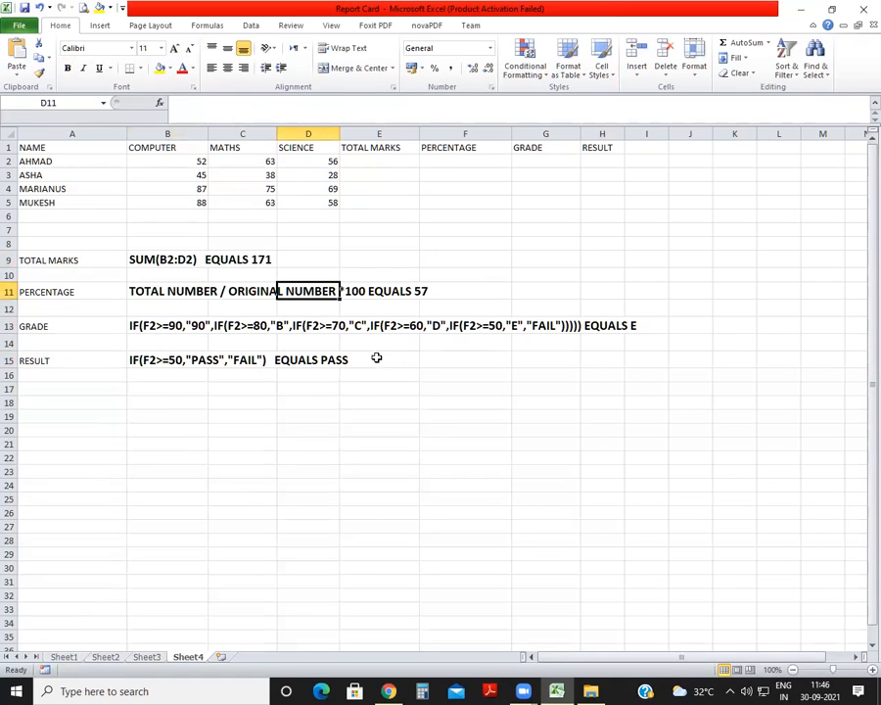
click(403, 416)
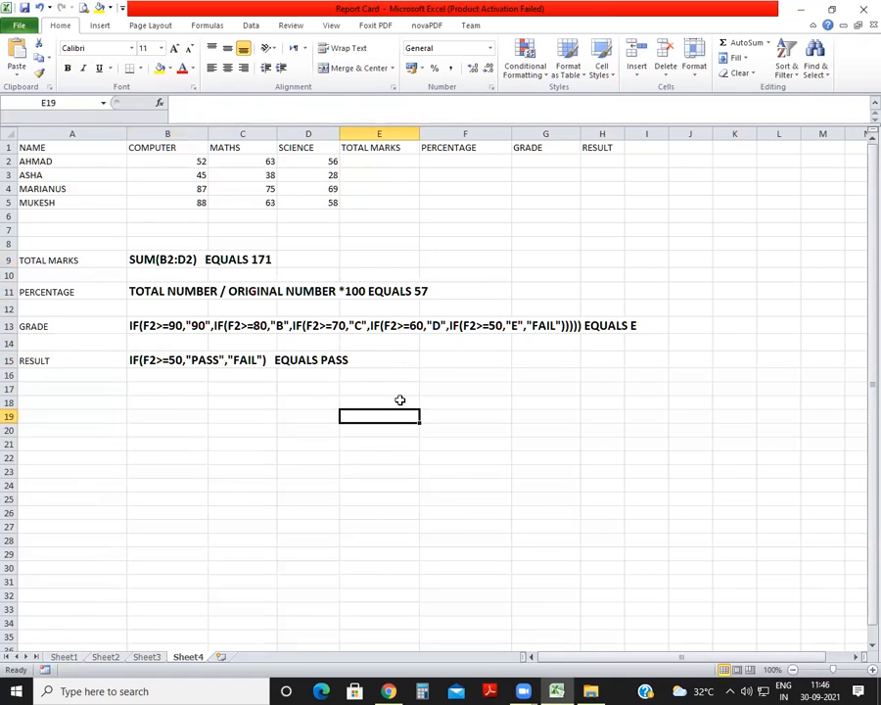
Move the formula notes in B9:B15 one column over, to C9:C15.
click(387, 161)
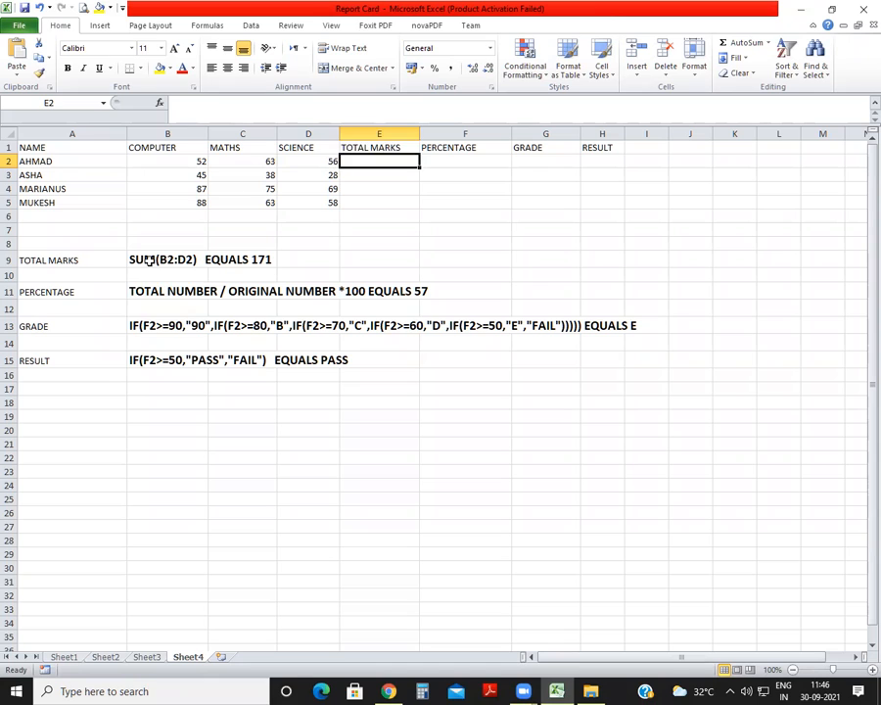
drag(148, 257, 192, 362)
key(ctrl+c)
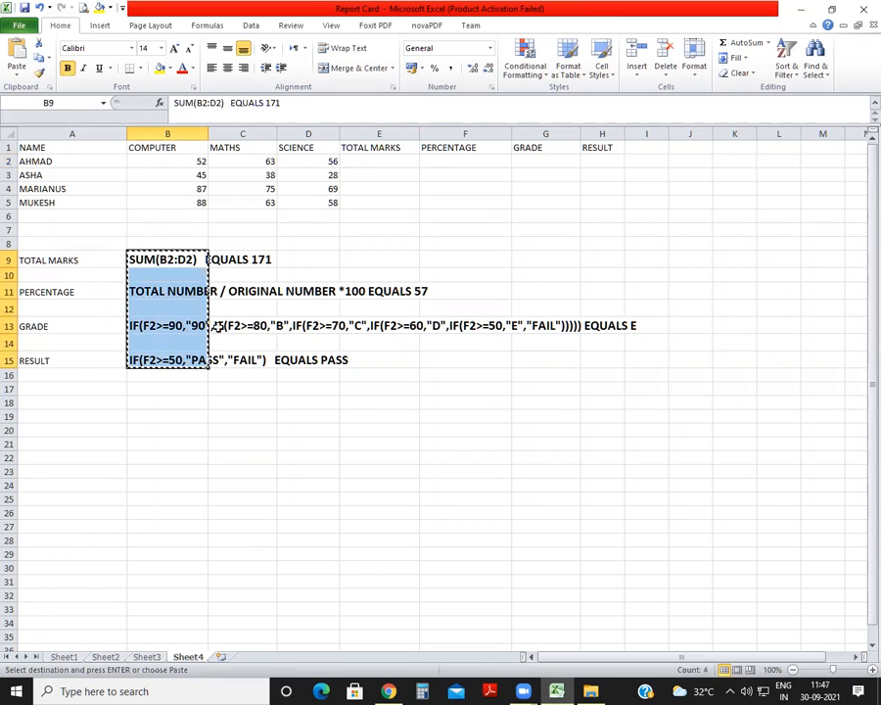
click(233, 257)
key(Return)
click(257, 438)
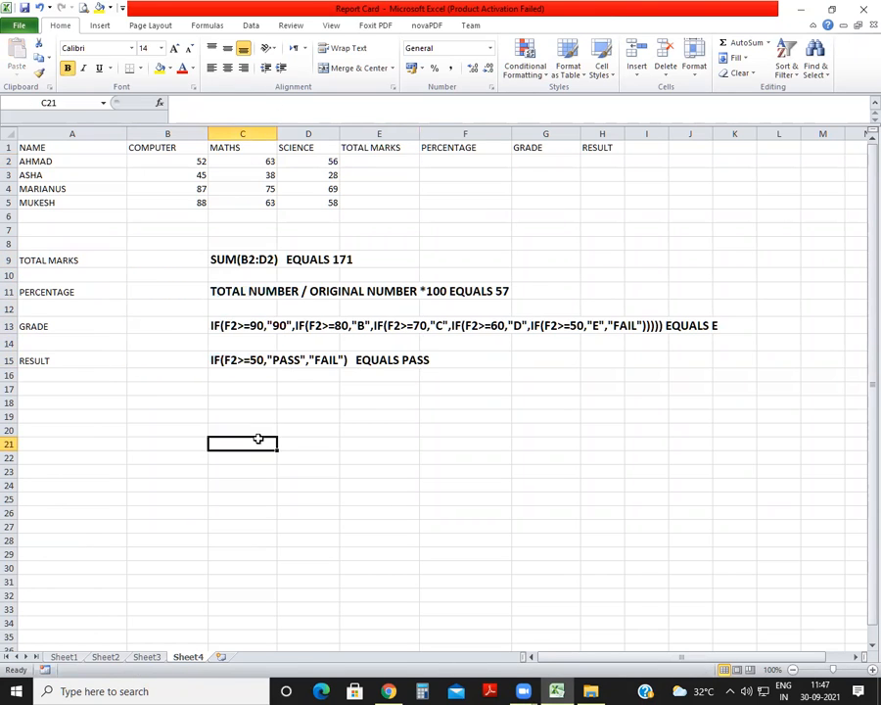
Enter an equals sign in B9, B11, B13 and B15 beside the formula notes.
click(172, 261)
text(=)
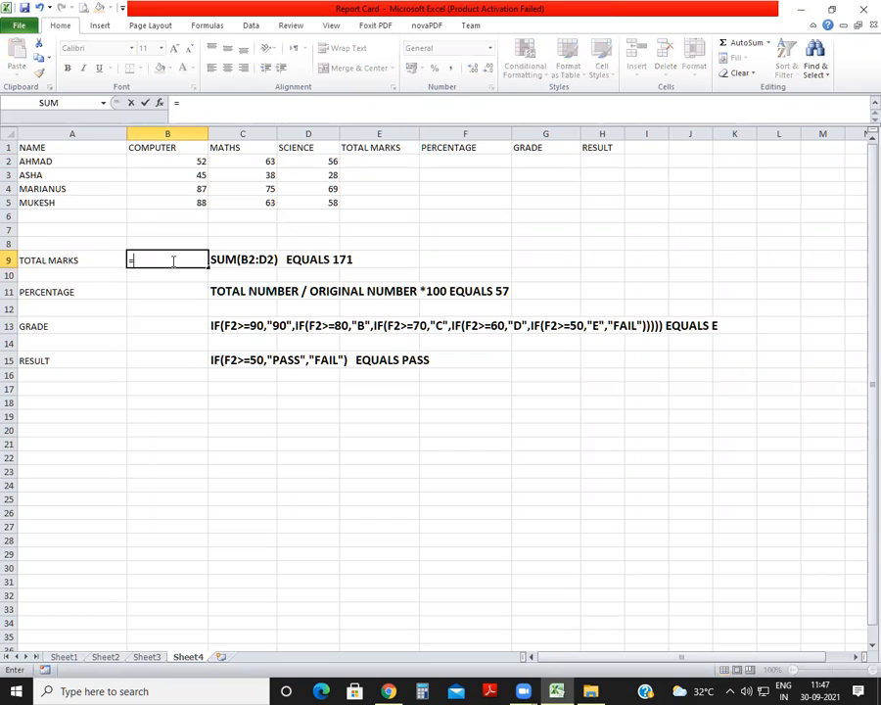
key(Return)
key(Down)
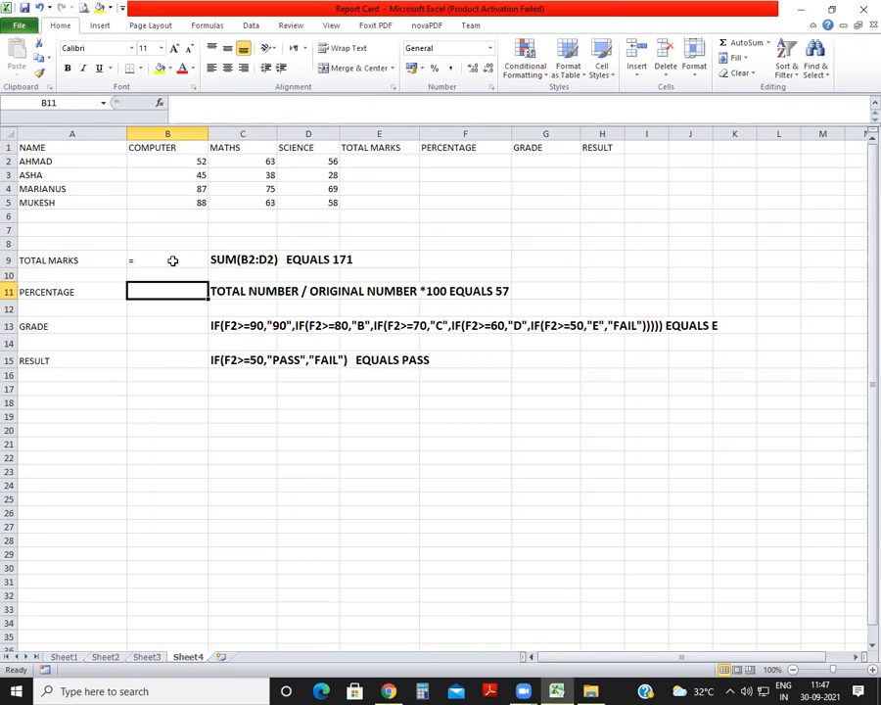
text(=)
key(Return)
key(Down)
text(=)
key(Return)
key(Down)
text(=)
key(Return)
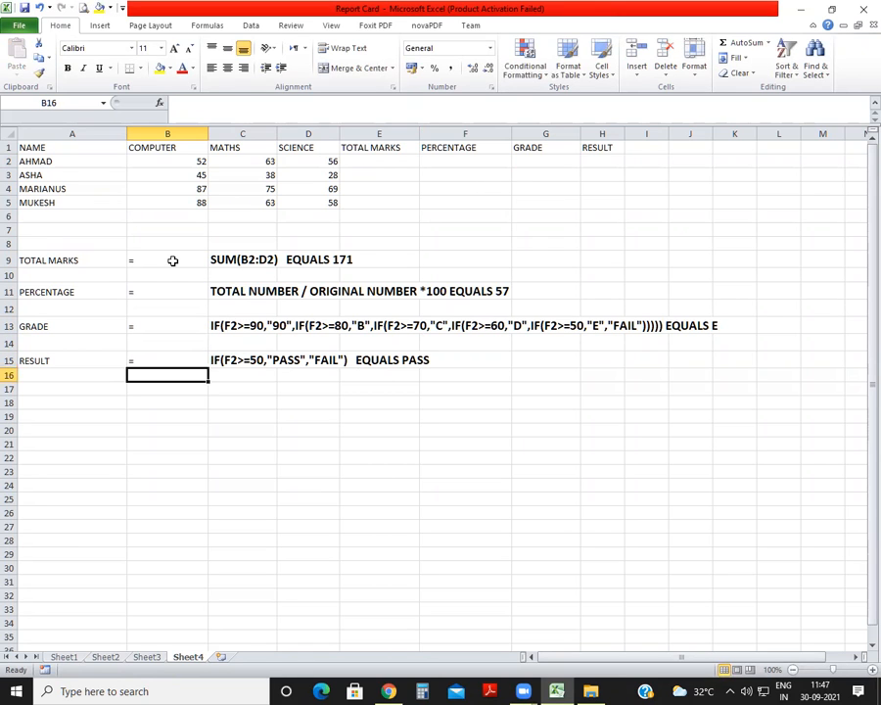
Right-align the equals signs in B9, B11, B13 and B15 one by one.
click(172, 261)
click(227, 68)
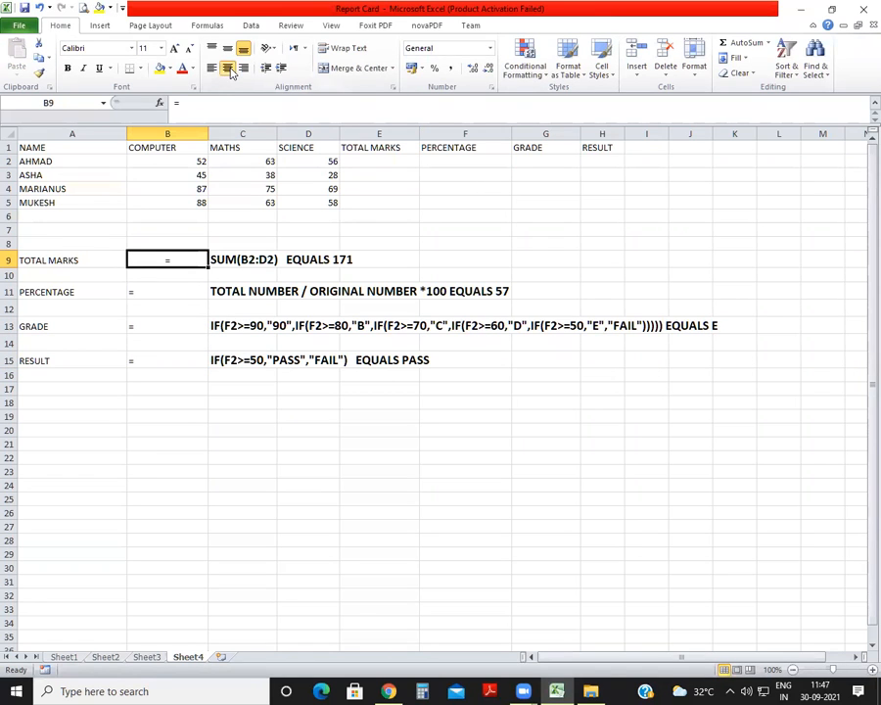
click(242, 70)
click(179, 290)
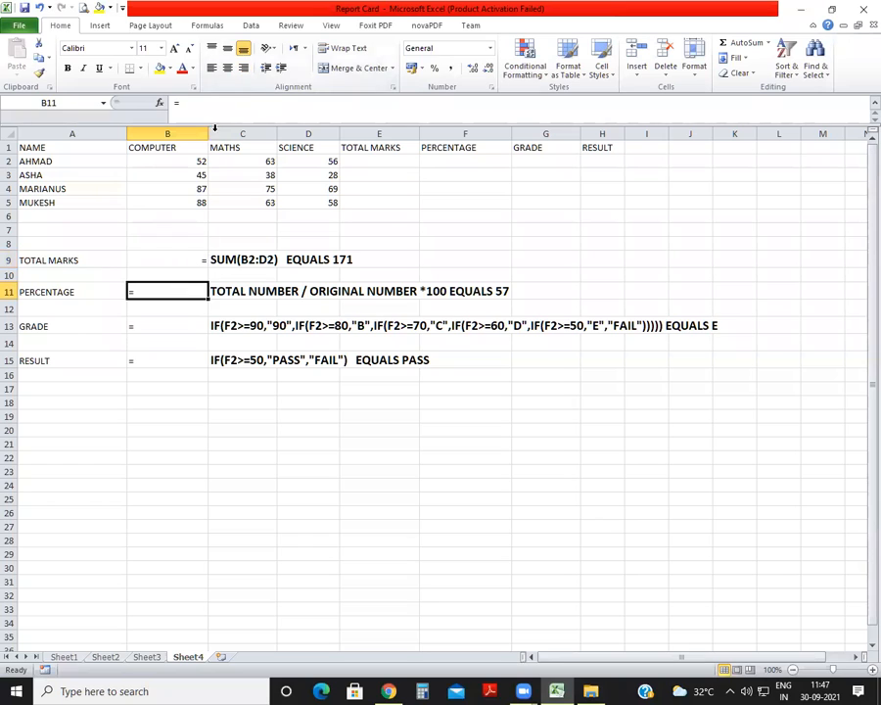
click(246, 70)
click(172, 326)
click(247, 70)
click(171, 357)
click(243, 68)
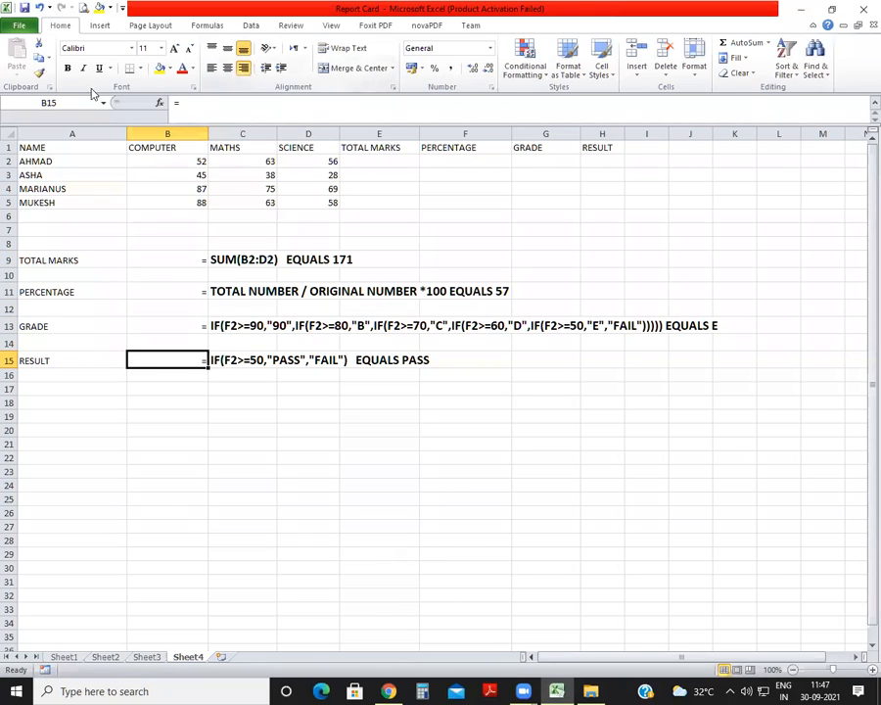
Copy the formatting of the result note in C15 onto the equals signs in B15, B13, B11 and B9.
click(244, 360)
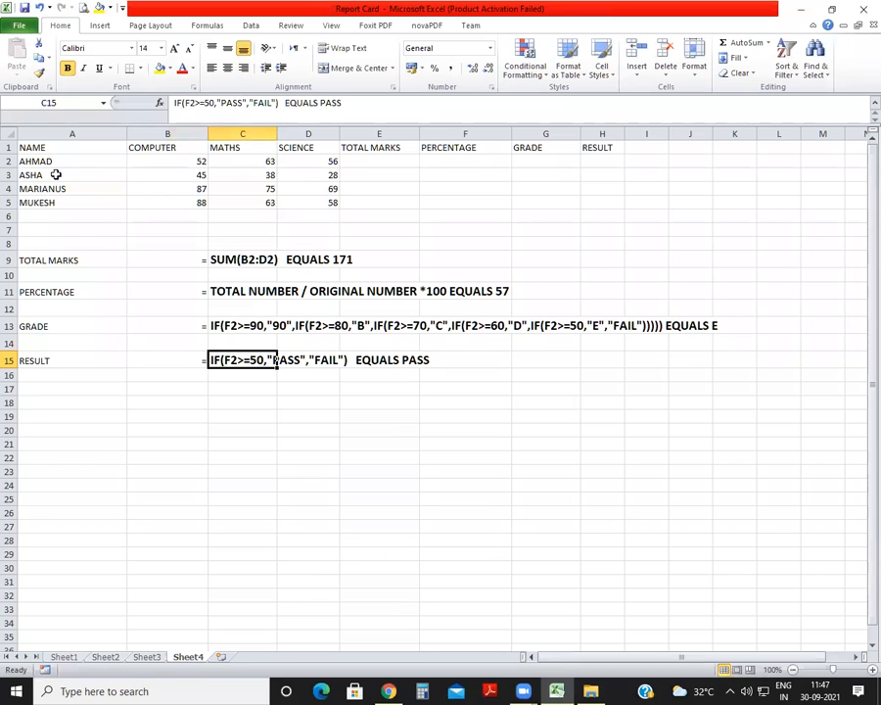
click(39, 73)
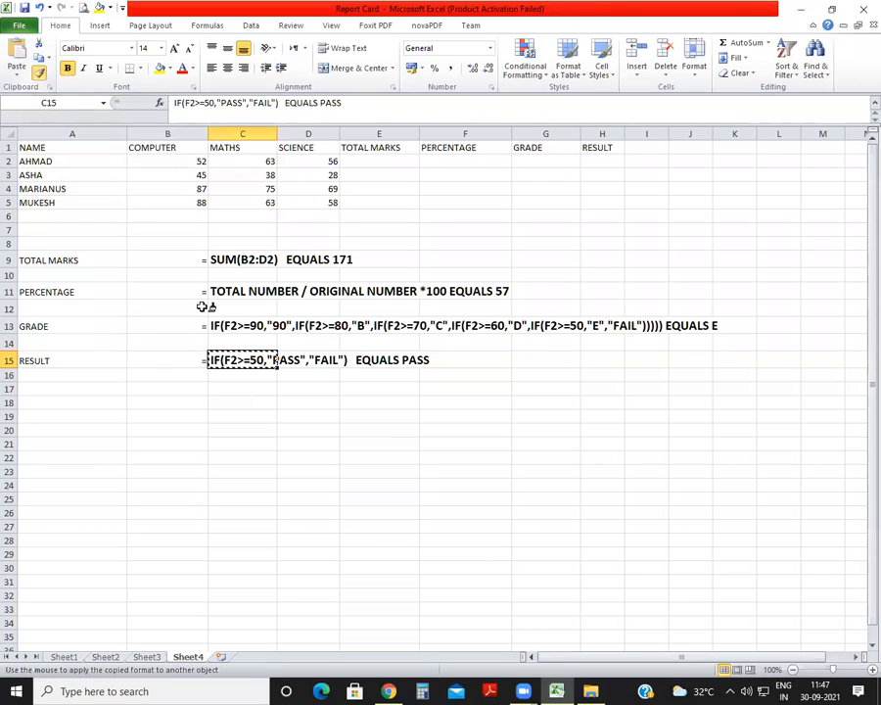
click(198, 358)
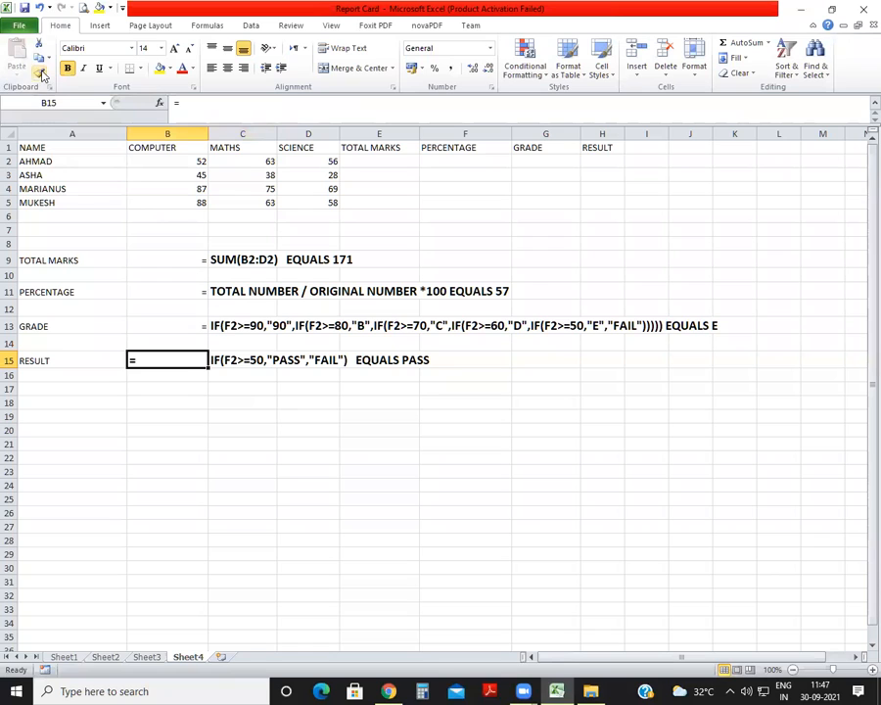
click(178, 326)
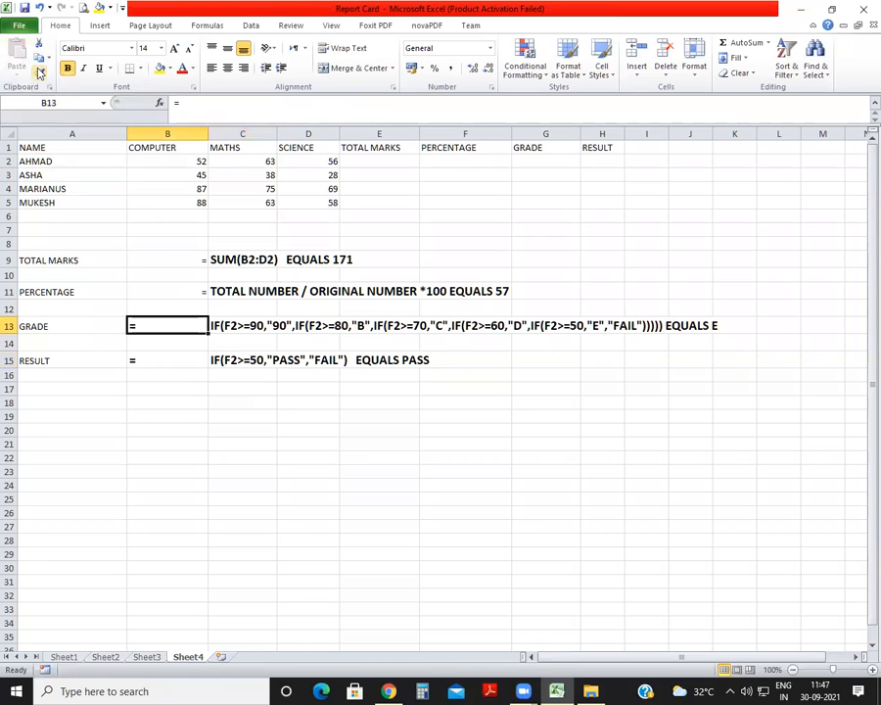
click(171, 291)
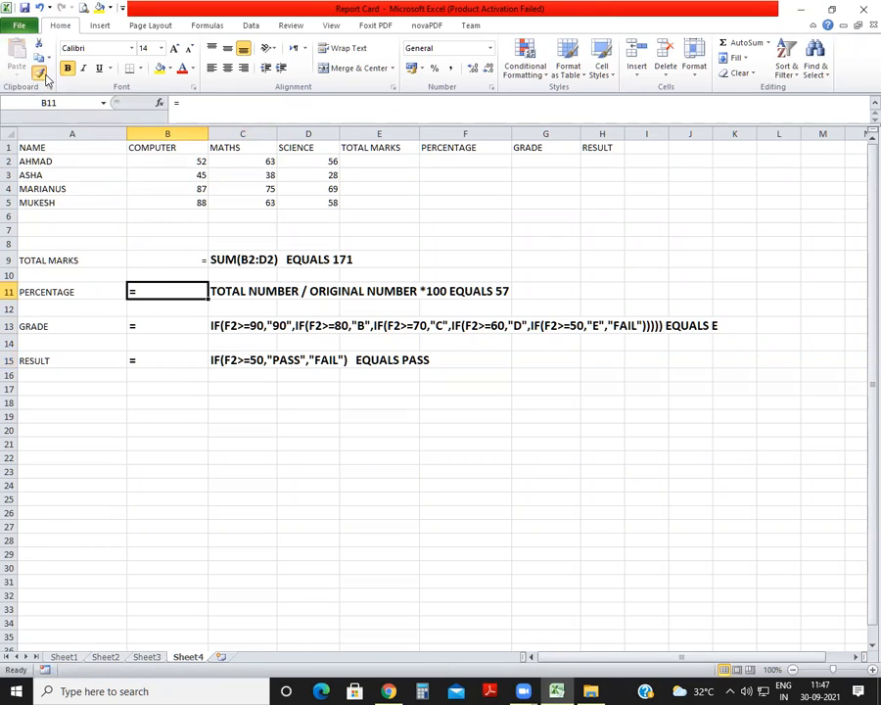
click(39, 72)
click(165, 260)
Right-align the cells B9:B15 and make column B slightly narrower.
drag(170, 257, 192, 361)
click(243, 67)
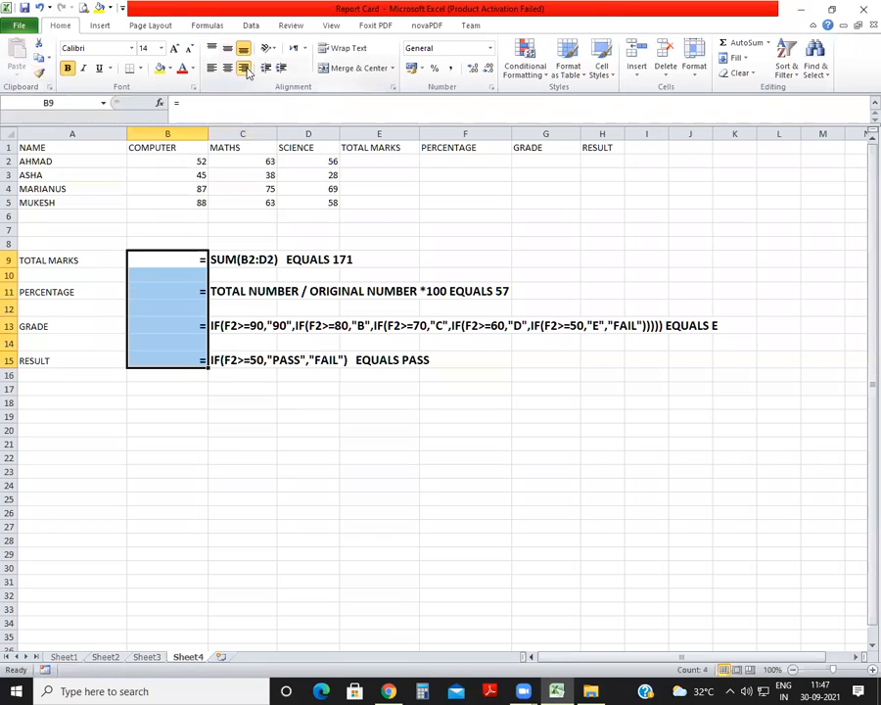
click(274, 306)
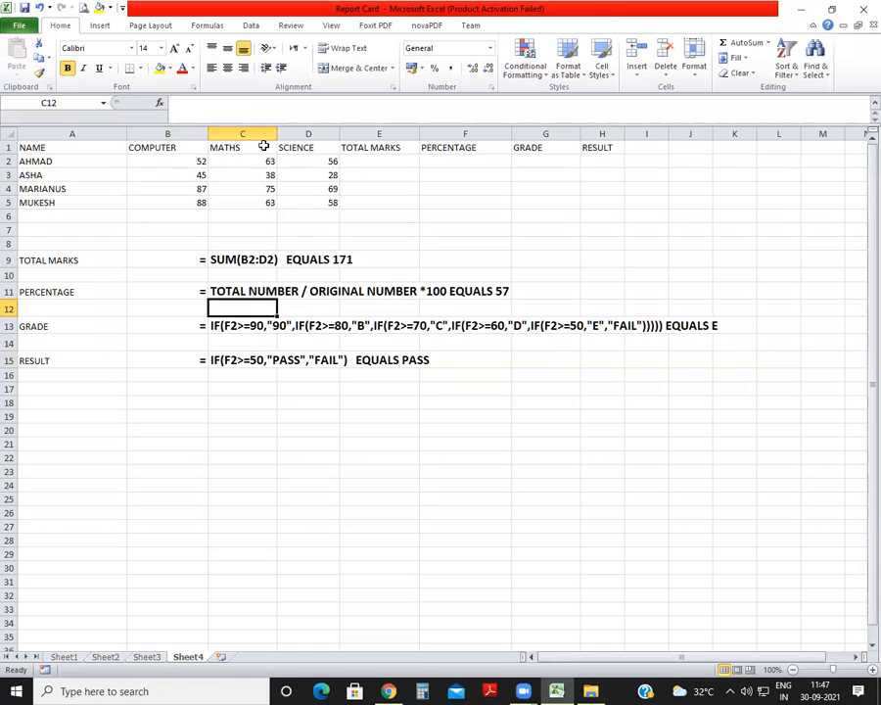
drag(212, 134, 201, 134)
Calculate the first student's total marks in E2 with =SUM(B2:D2).
click(368, 161)
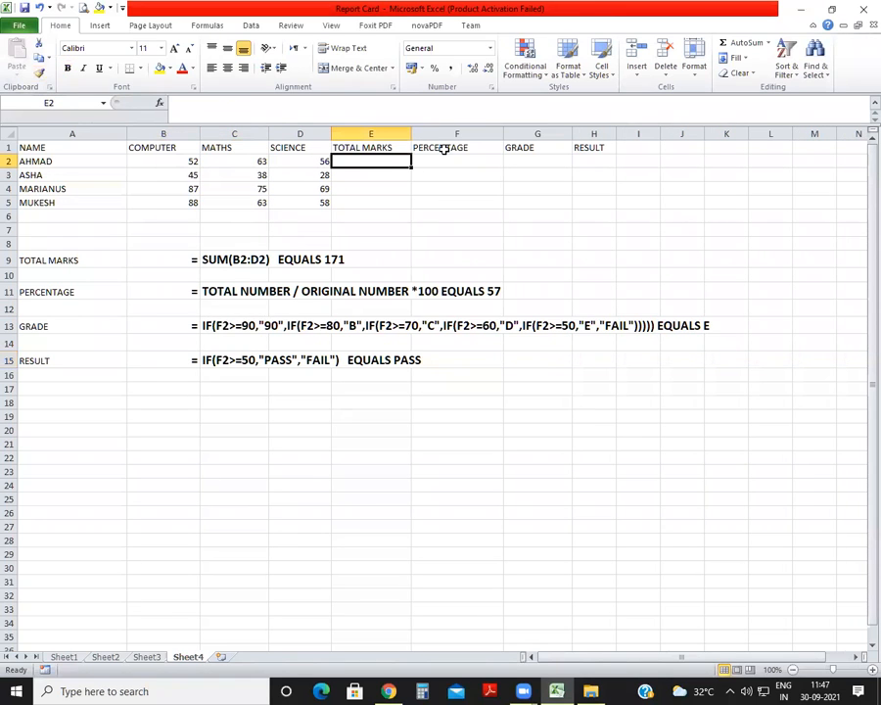
text(=S)
text(UM()
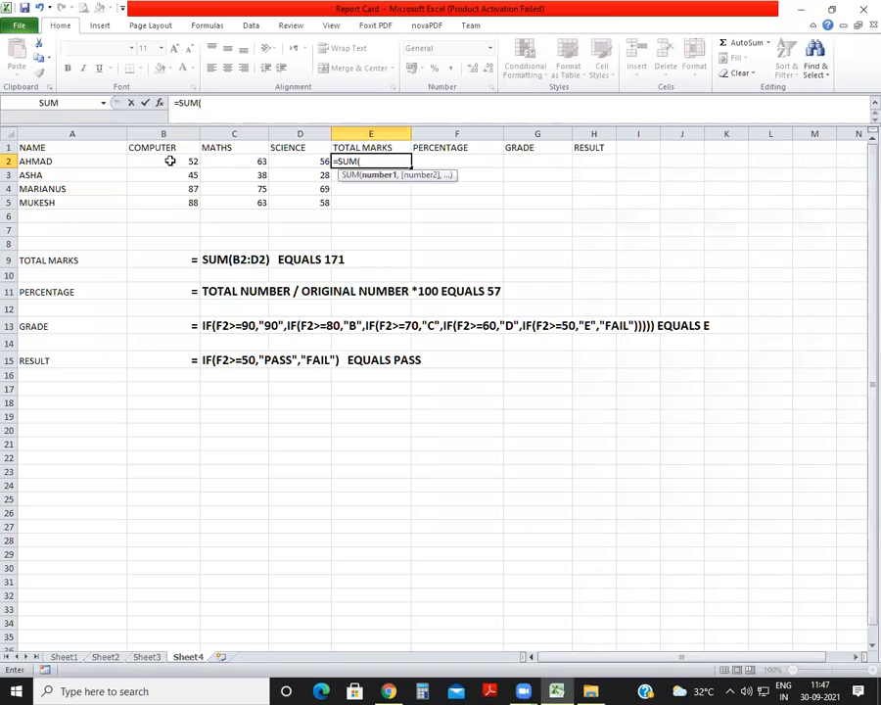
drag(187, 160, 284, 161)
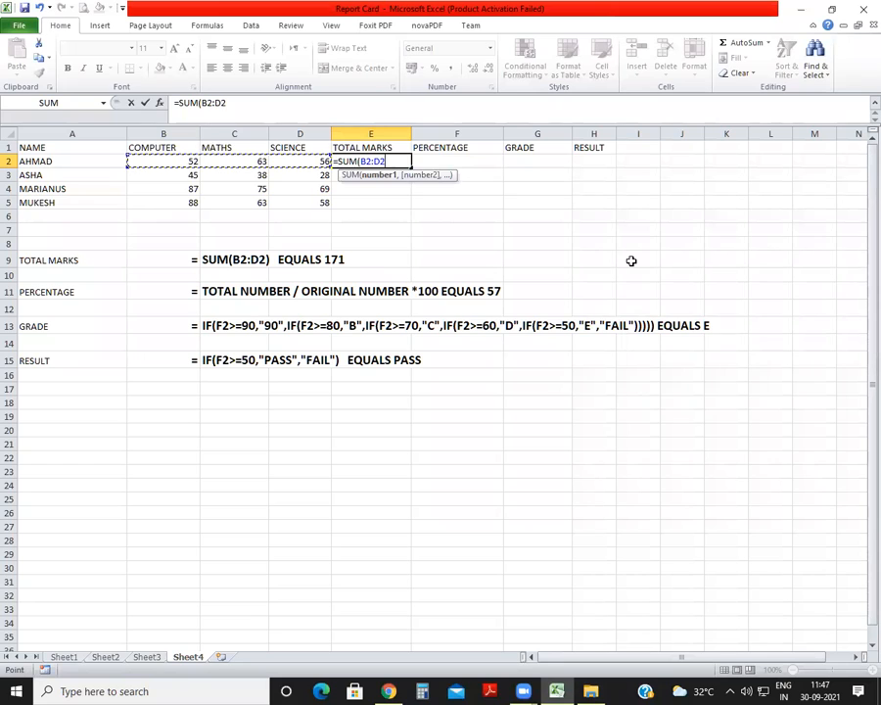
text())
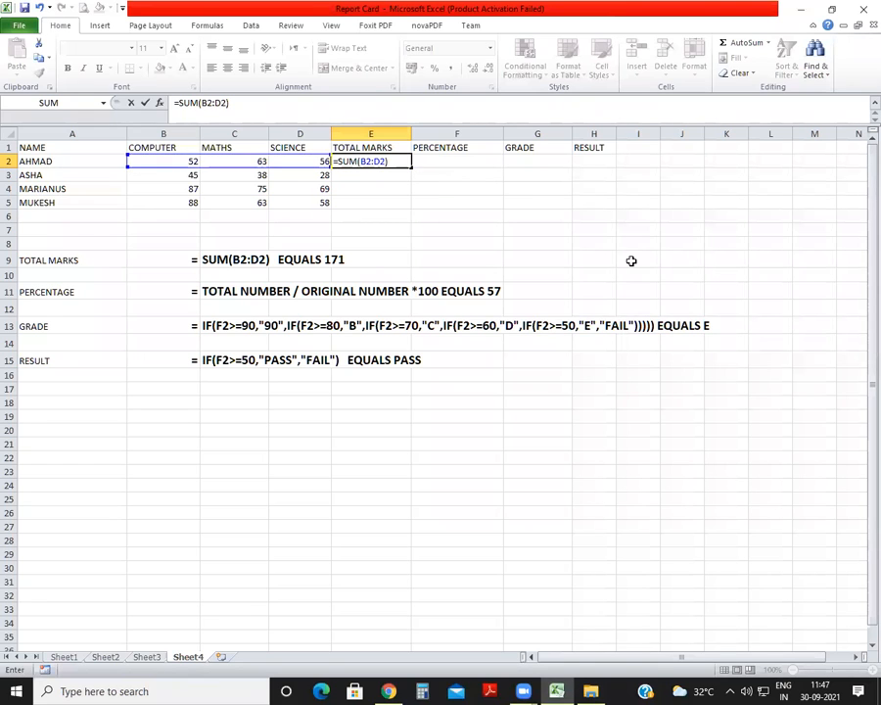
key(Return)
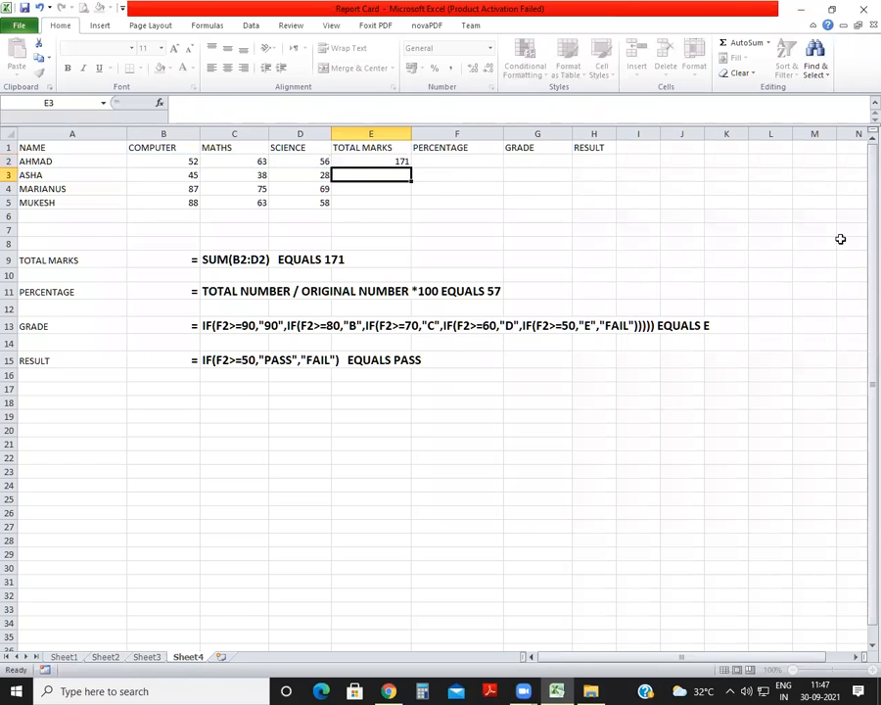
Calculate the first student's percentage in F2 with =E2/300*100.
click(467, 164)
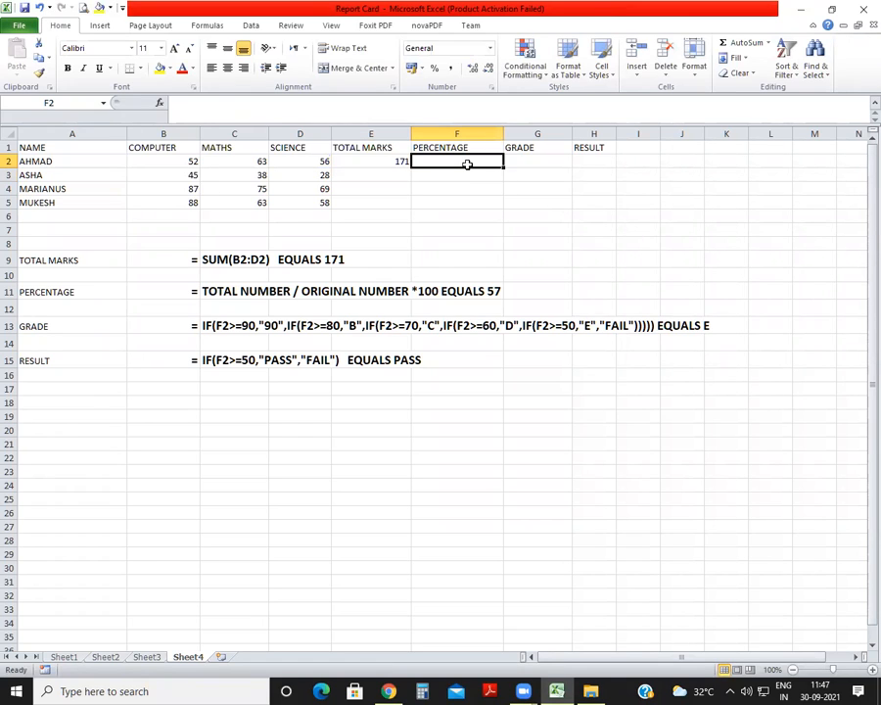
text(=)
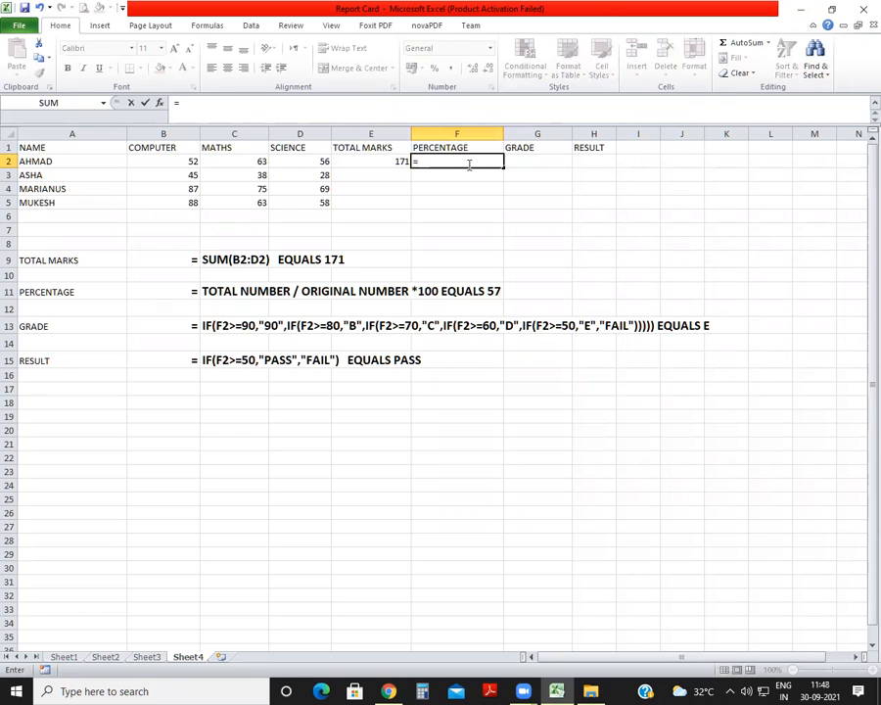
click(379, 163)
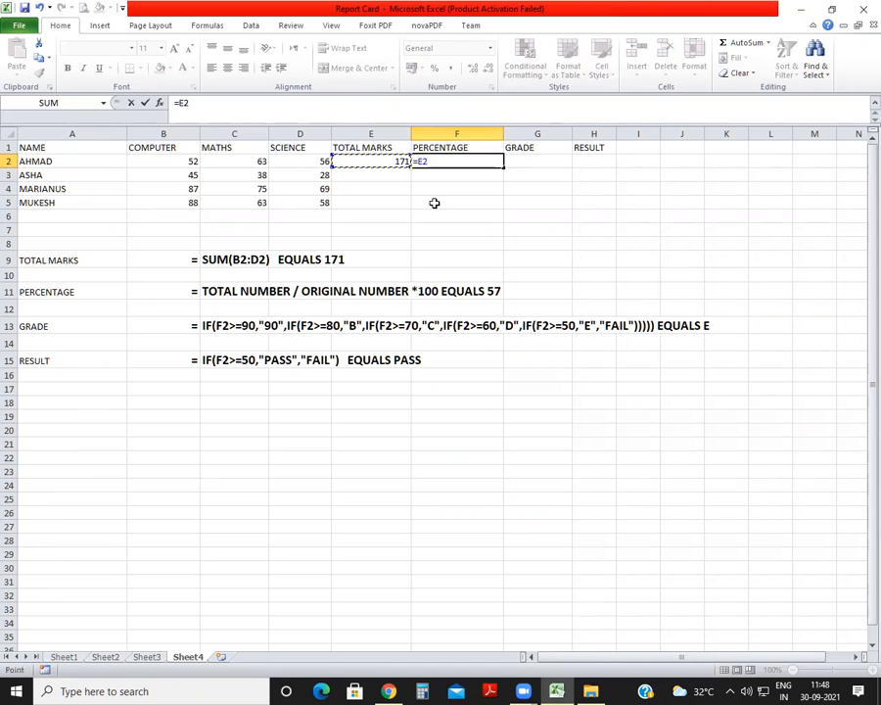
text(/)
text(300)
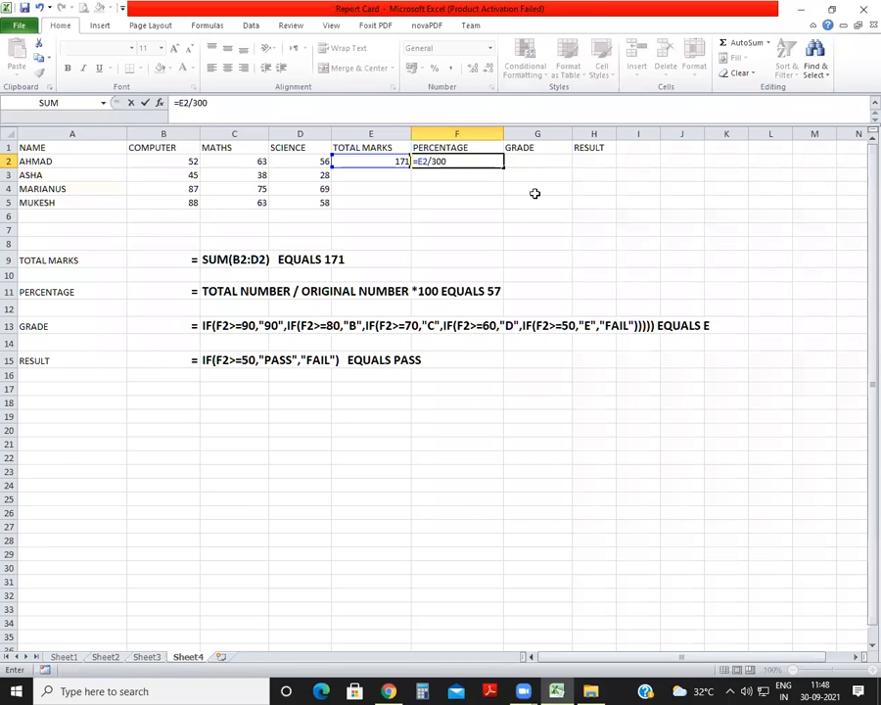
text(*100)
key(Return)
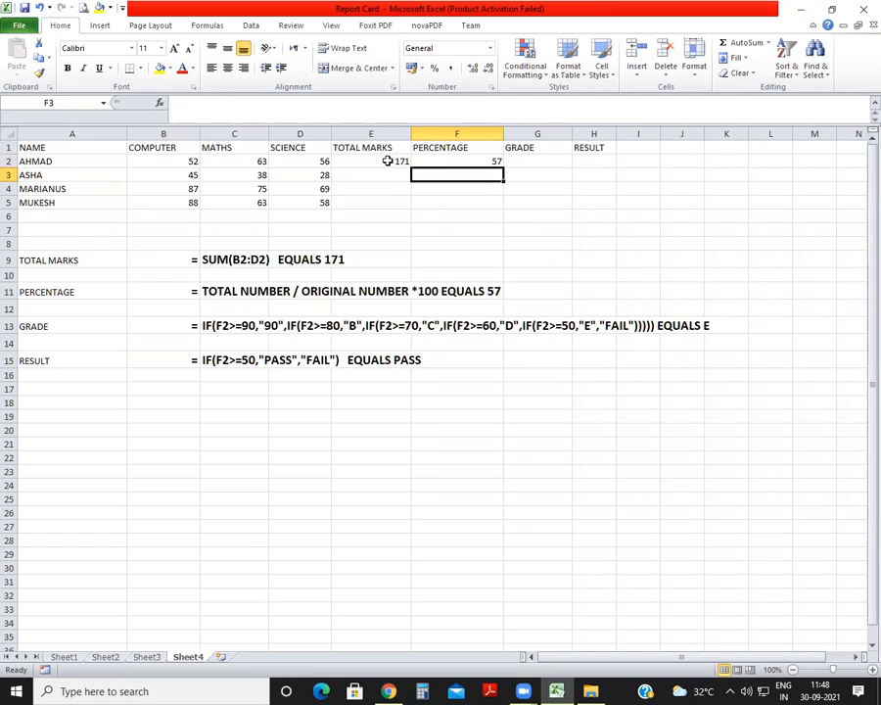
Clear the total marks and percentage formulas from E2:F2.
drag(387, 162, 476, 160)
text(\)
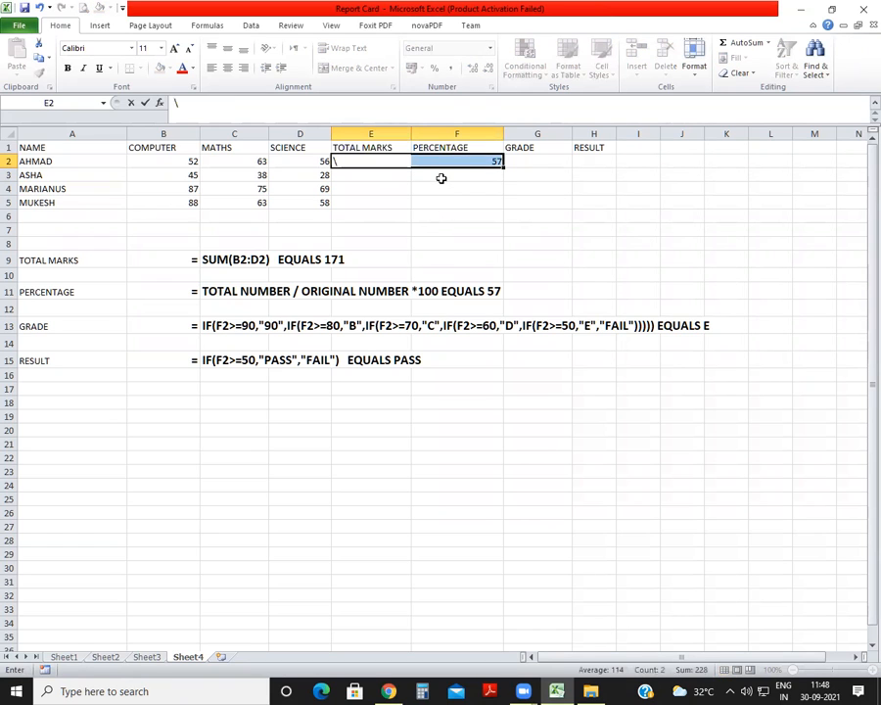
key(Escape)
key(Delete)
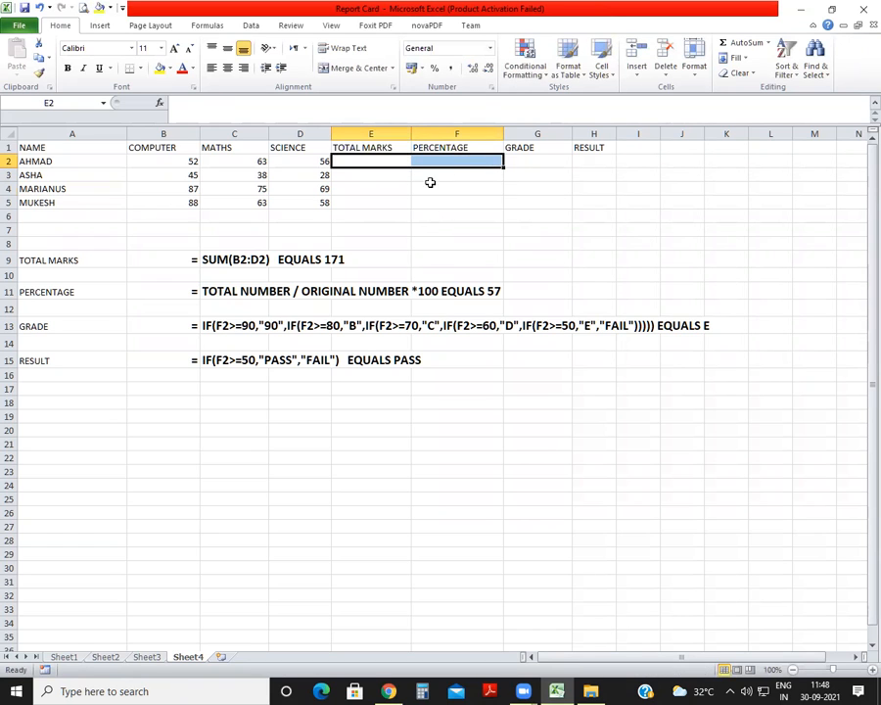
click(428, 183)
Try adding the first student's marks in E2 with =B2+C2+D2 and clear the cell again.
click(392, 160)
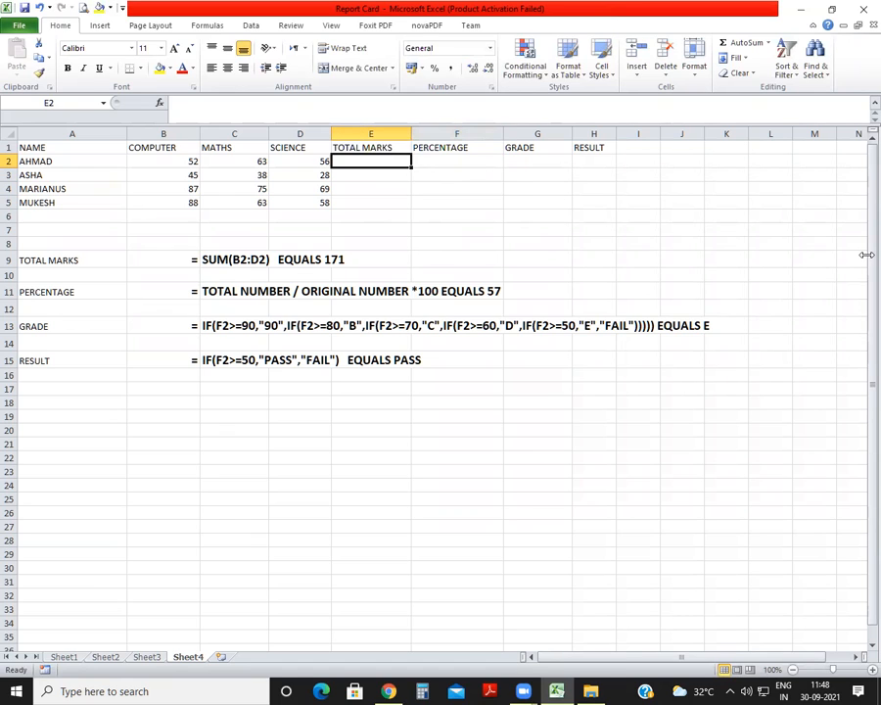
text(=)
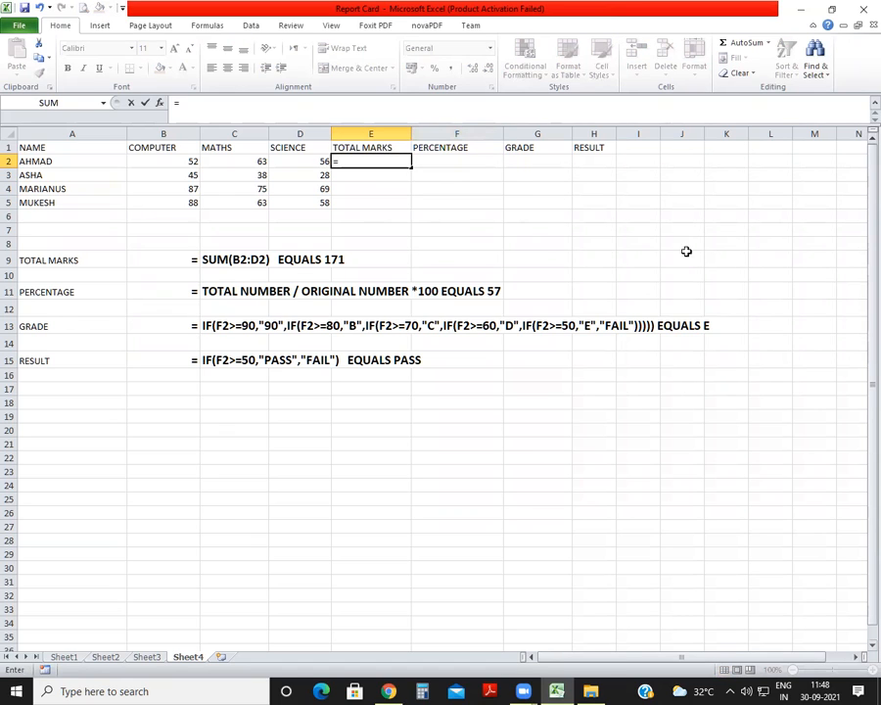
click(195, 161)
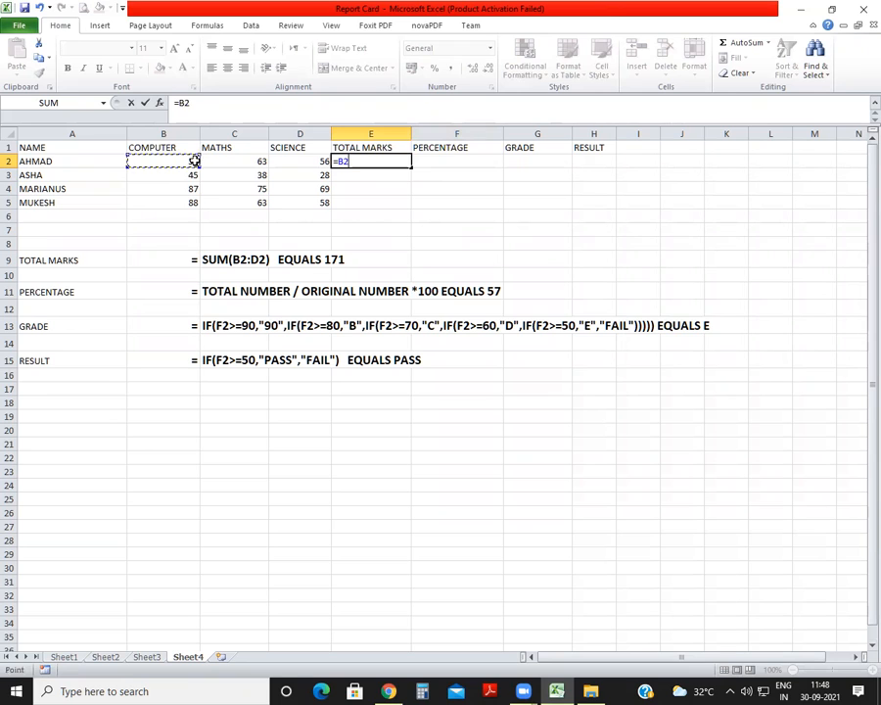
text(+)
click(238, 159)
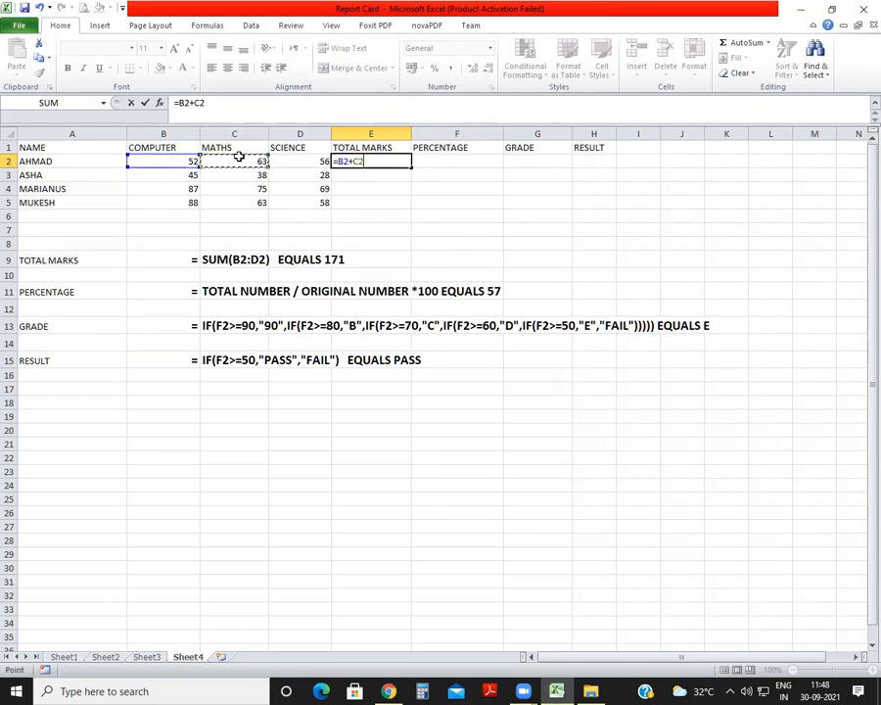
text(+)
click(312, 162)
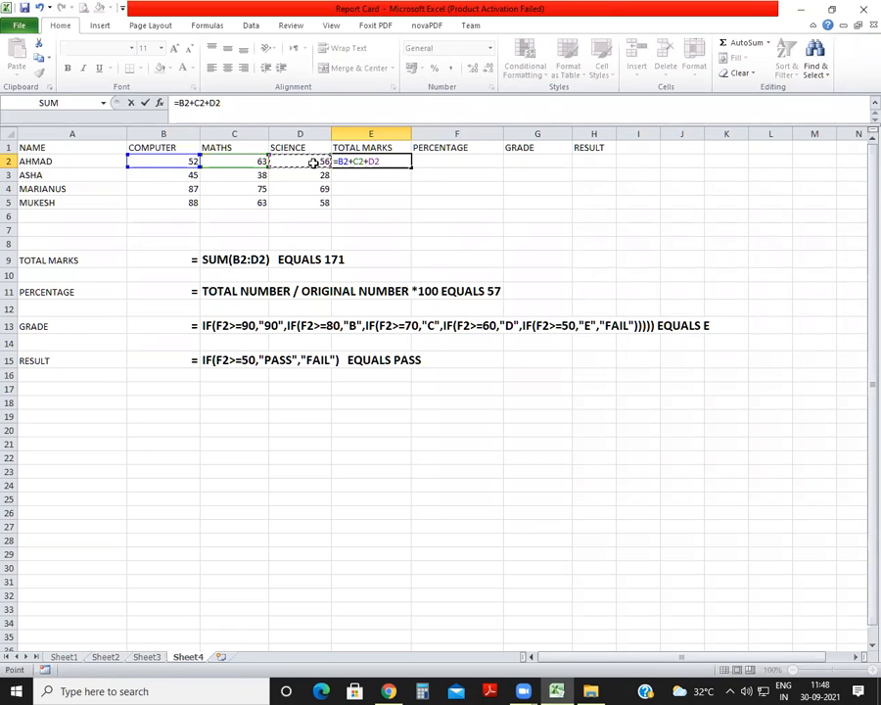
key(Return)
click(375, 162)
key(Delete)
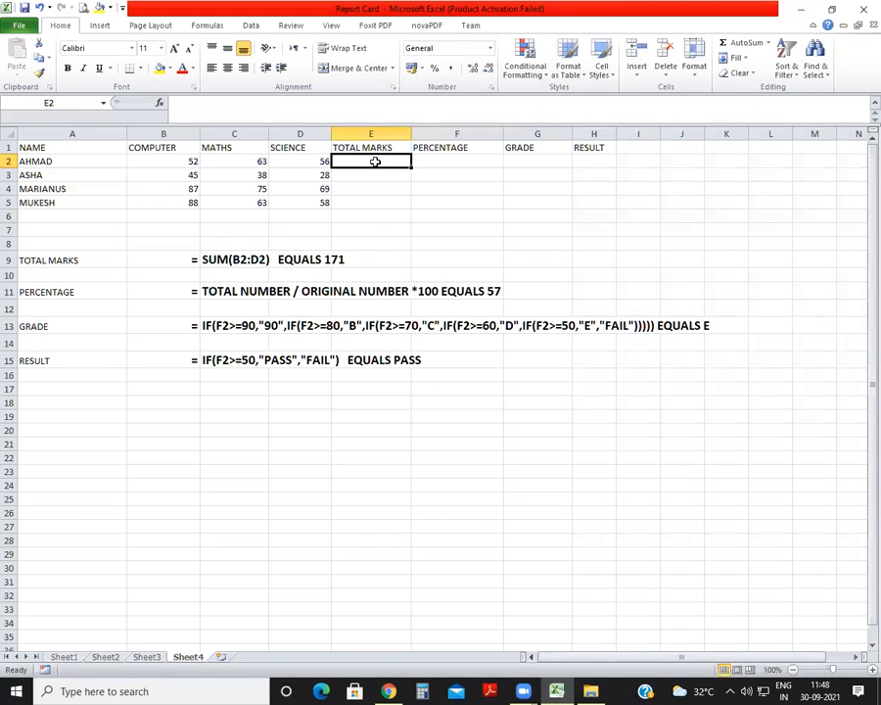
Calculate the first student's total marks in E2 with the formula =SUM(B2:D2).
text(=SUM)
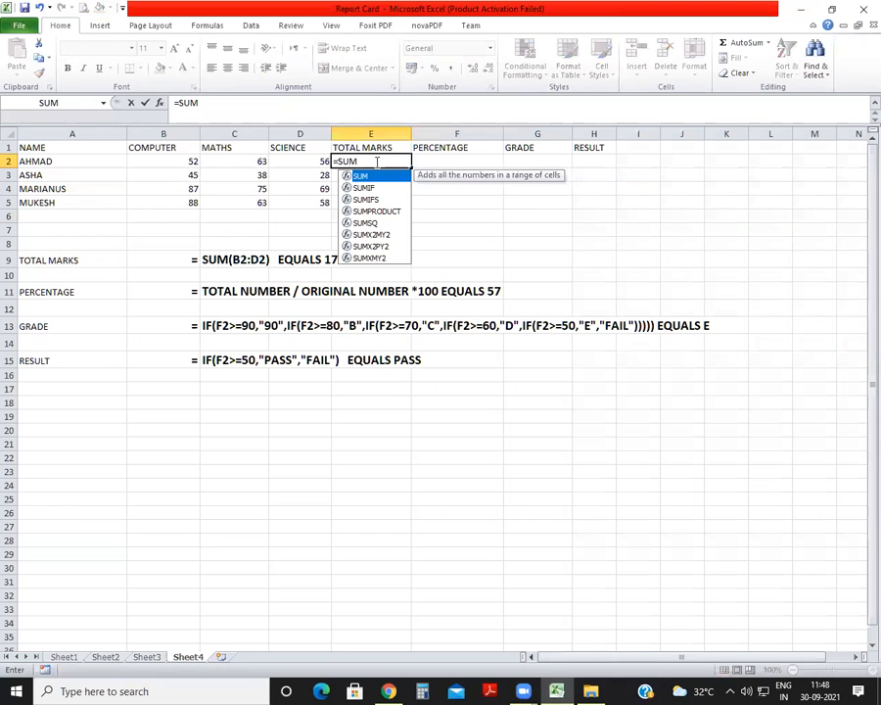
text(()
click(180, 167)
drag(180, 167, 290, 161)
text())
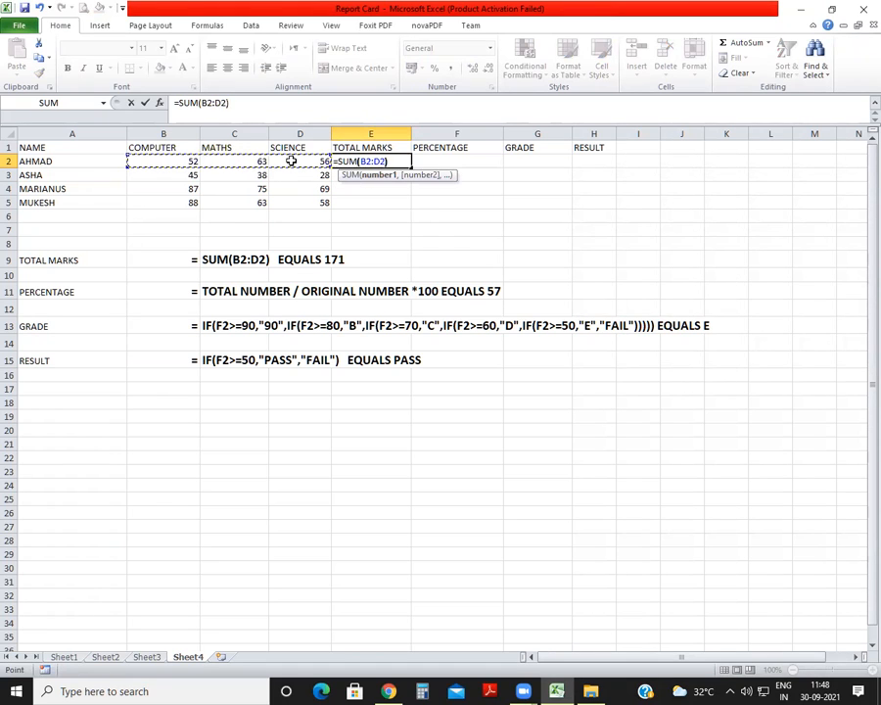
key(Return)
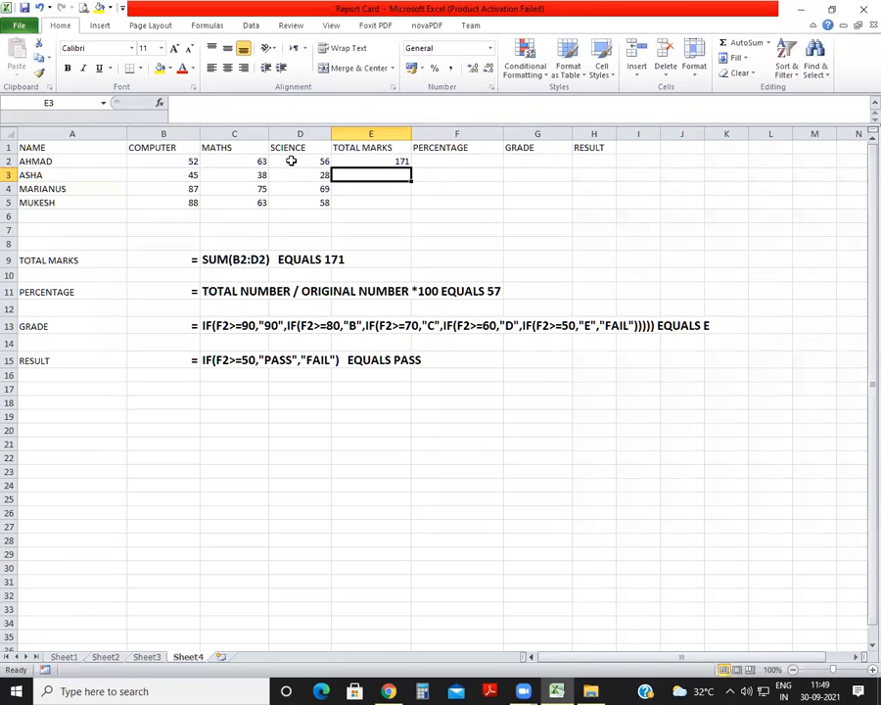
Calculate the first student's percentage in F2 with the formula =E2/300*100.
key(Up)
key(Right)
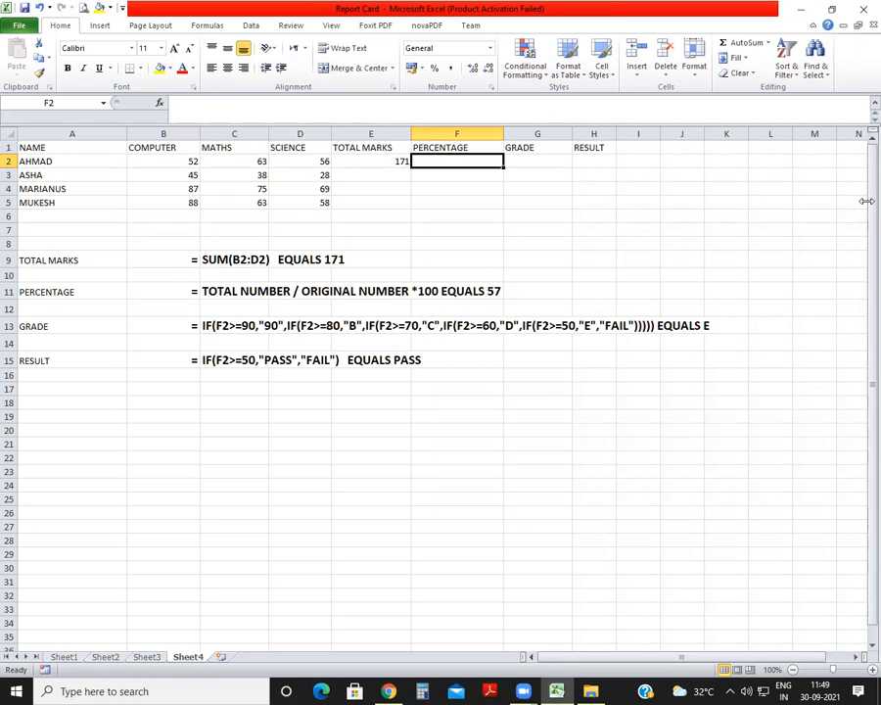
text(=)
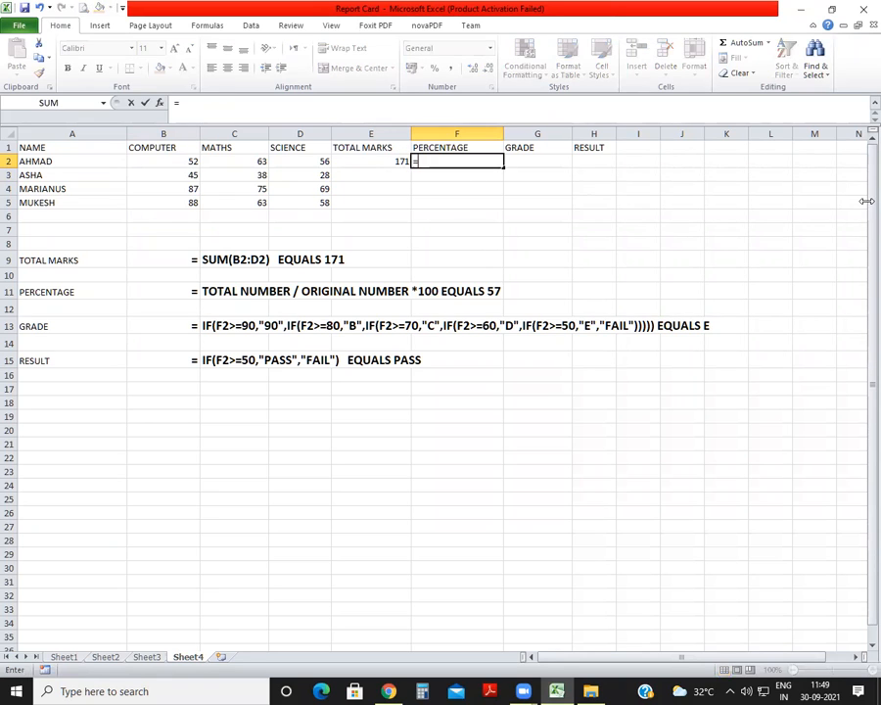
click(373, 161)
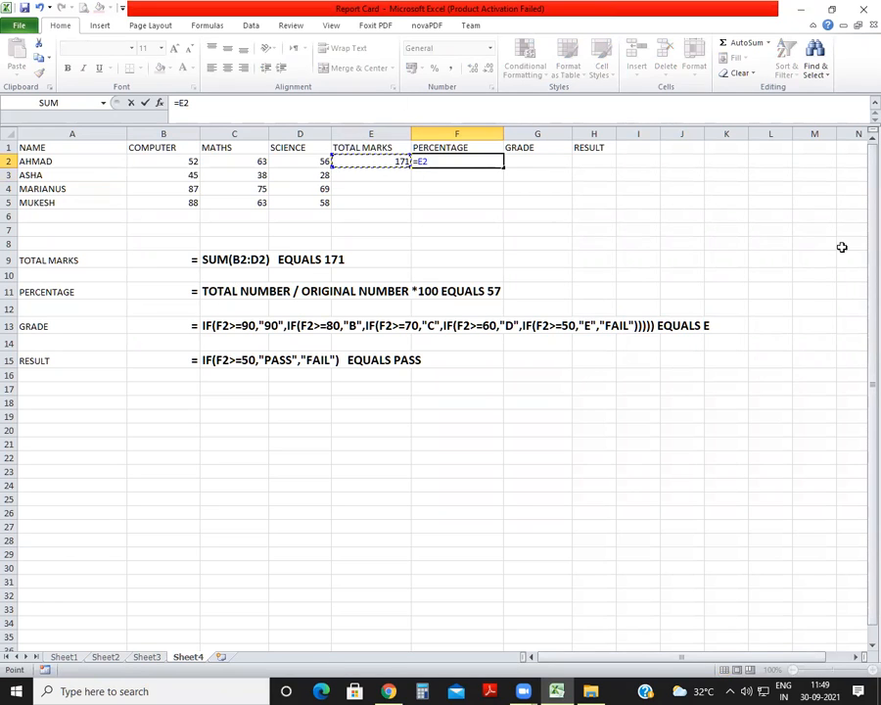
text(/300*100)
key(Return)
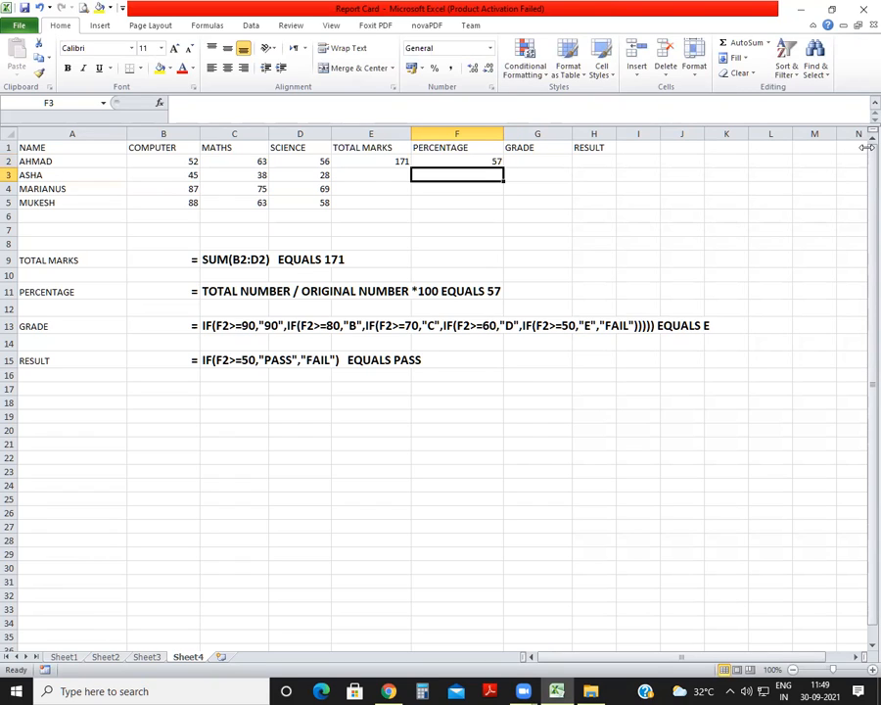
Swap the last two column headings so that G1 reads RESULT and H1 reads GRADE.
click(599, 161)
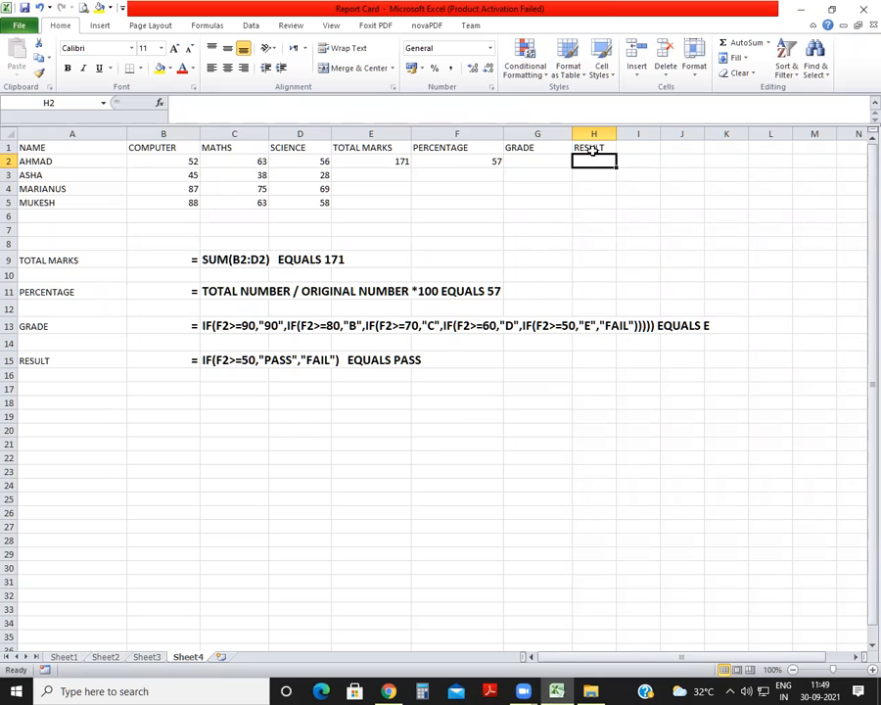
click(213, 361)
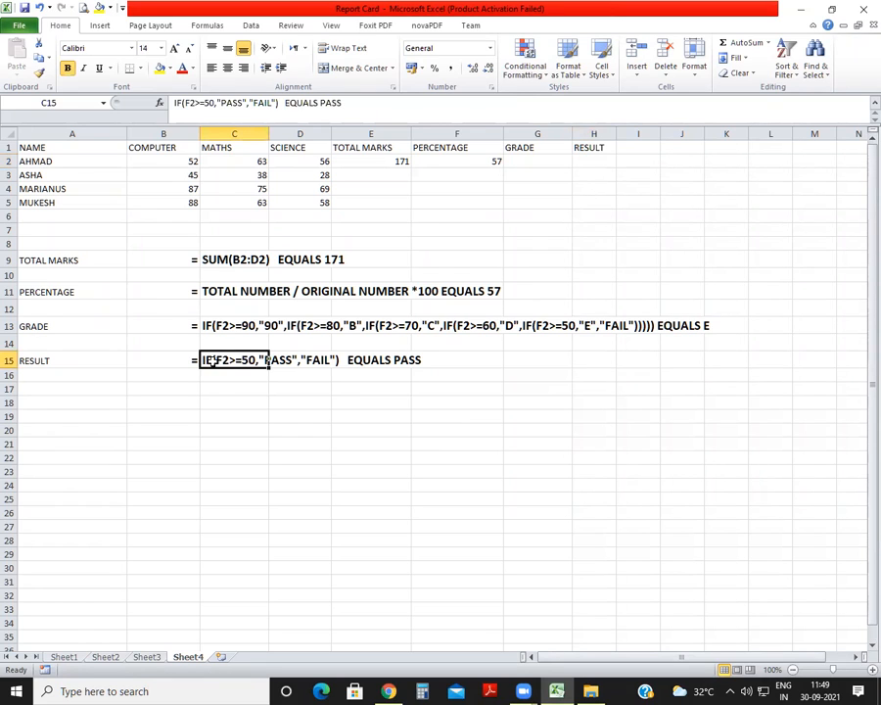
click(260, 391)
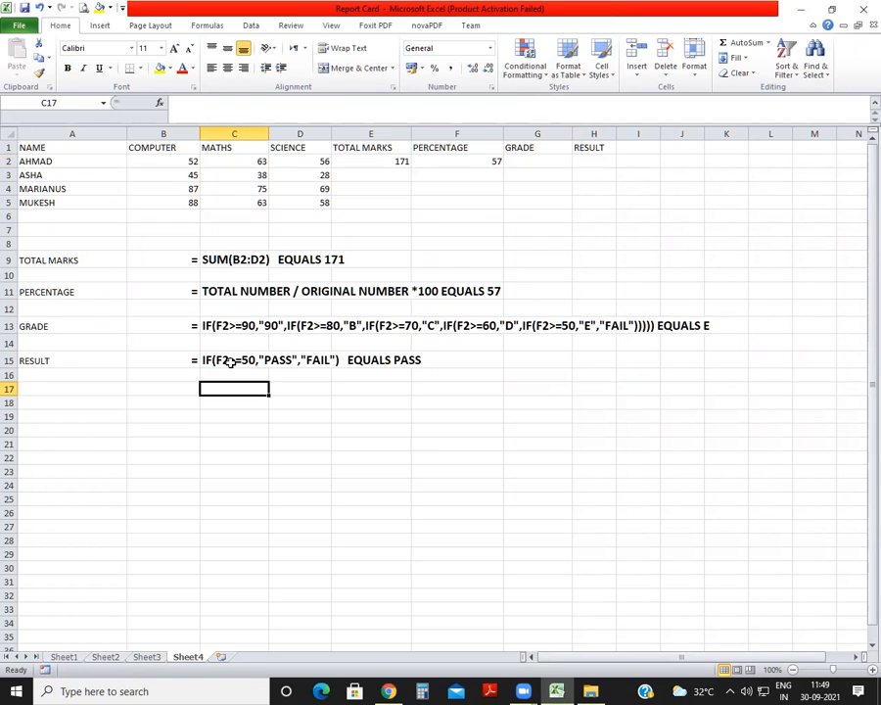
click(593, 161)
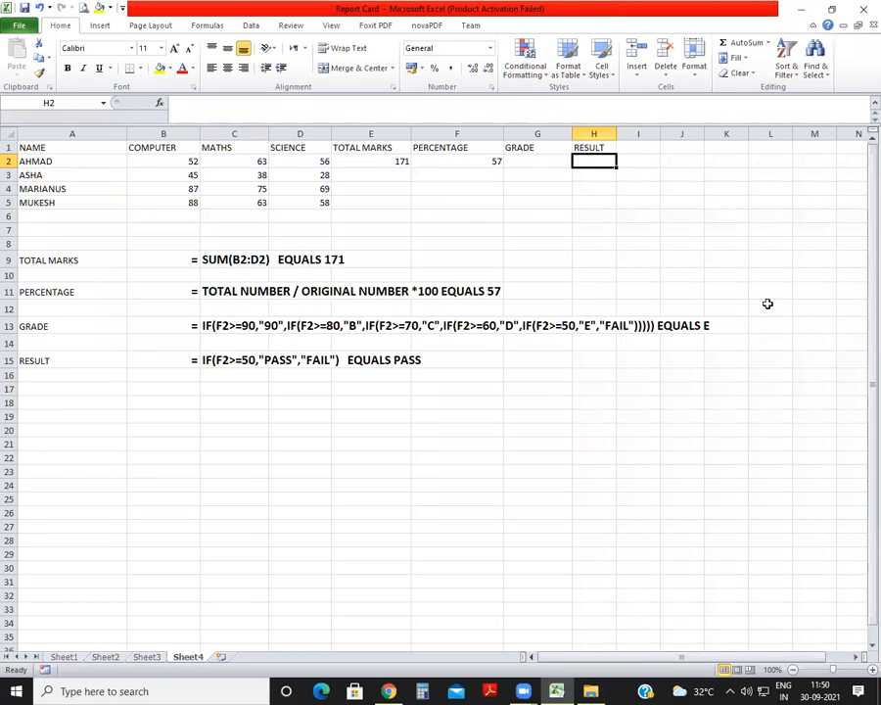
click(525, 143)
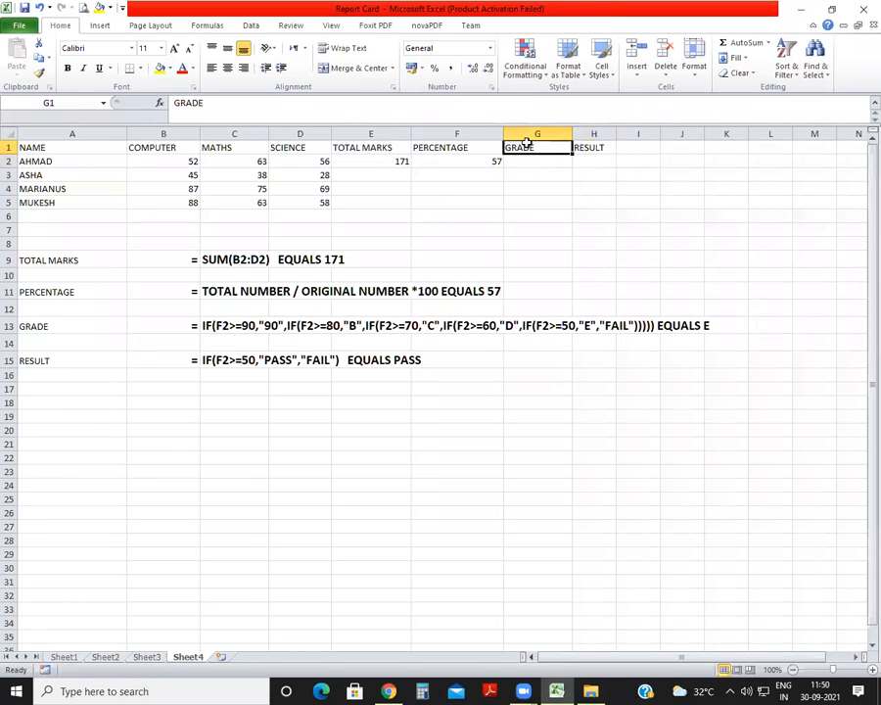
text(RESULT)
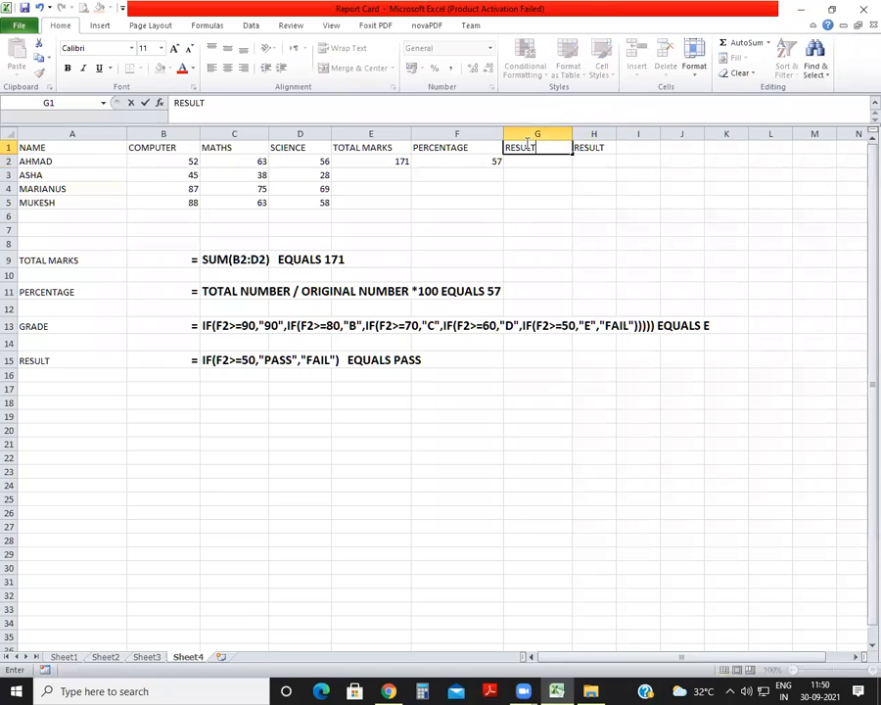
key(Tab)
text(GRADE)
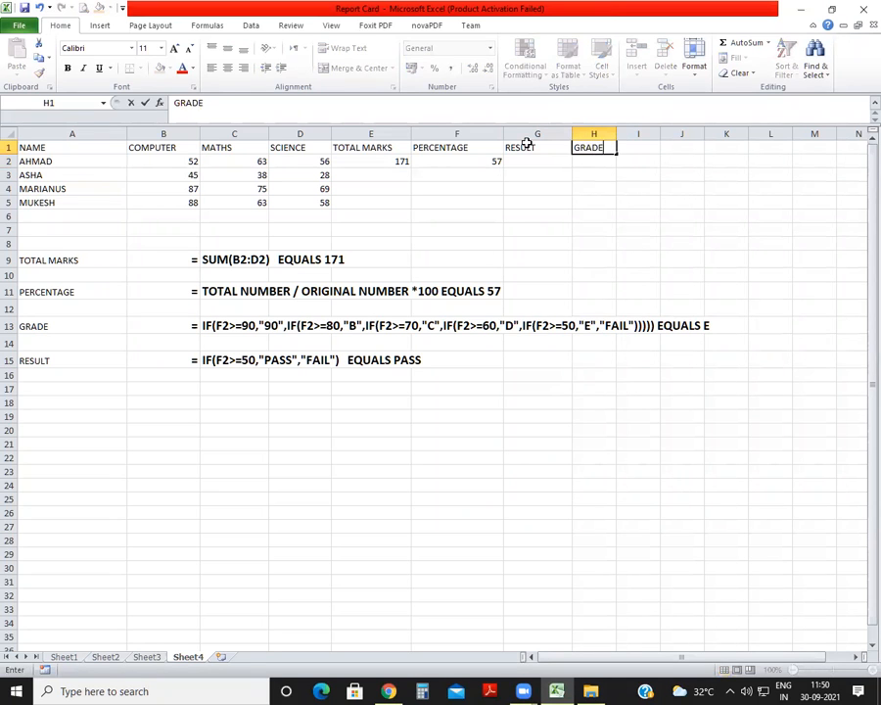
key(Return)
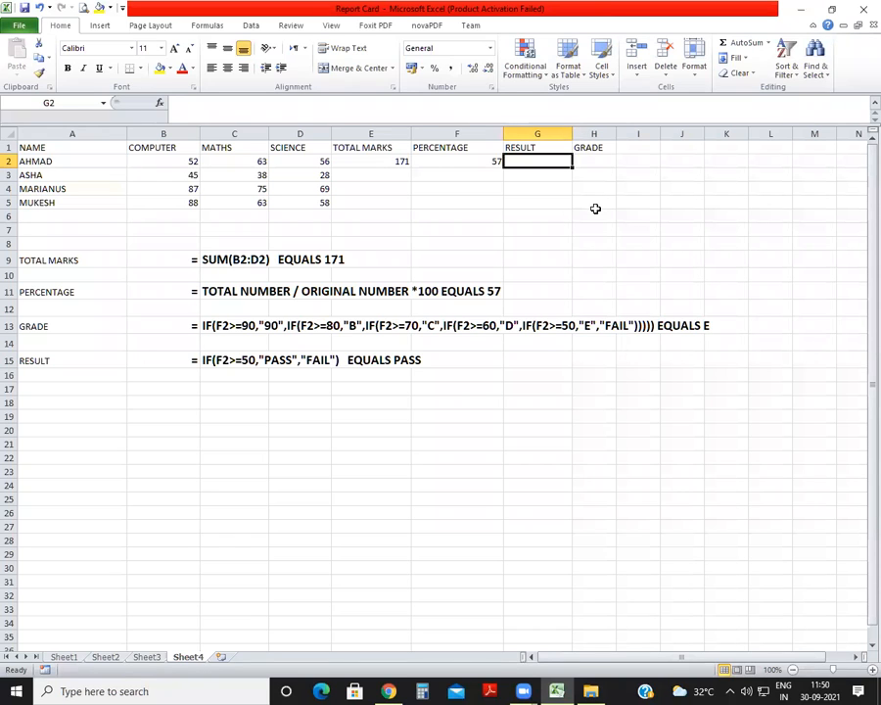
Determine the first student's result in G2 with the formula =IF(F2>=50,"PASS","FAIL").
text(=IF)
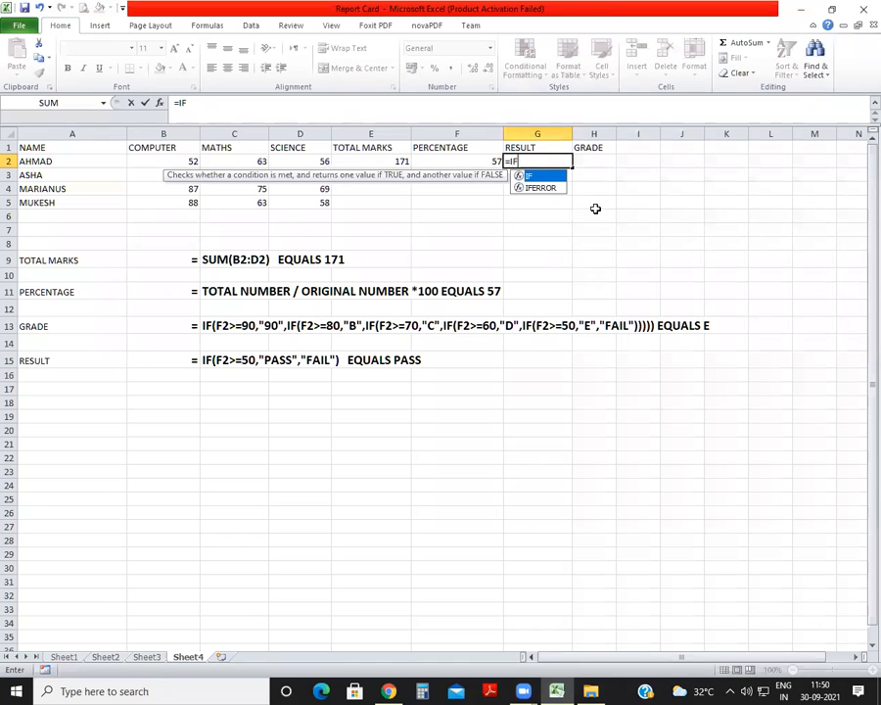
text(()
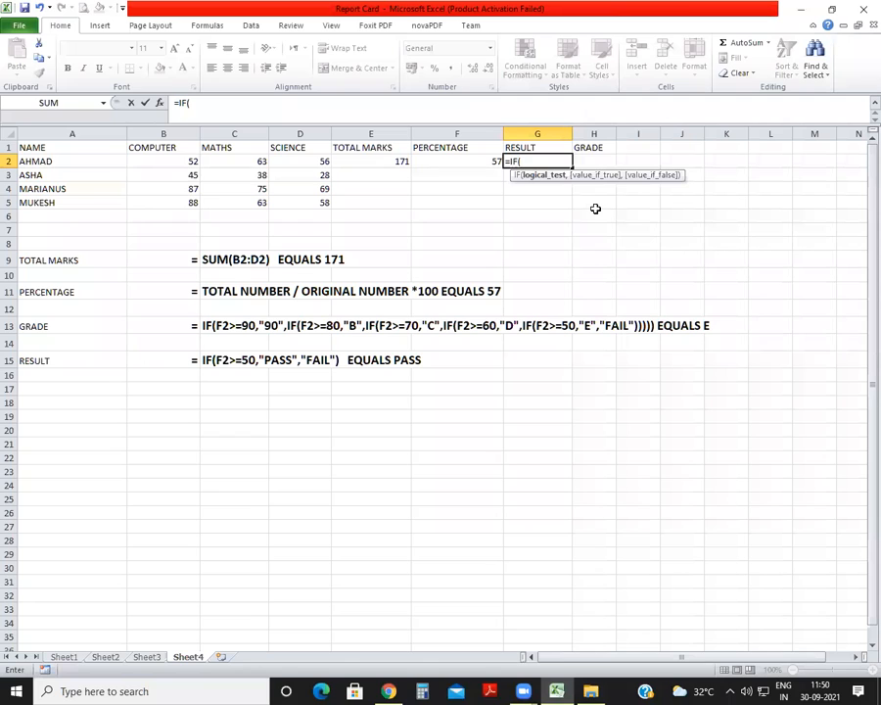
click(474, 163)
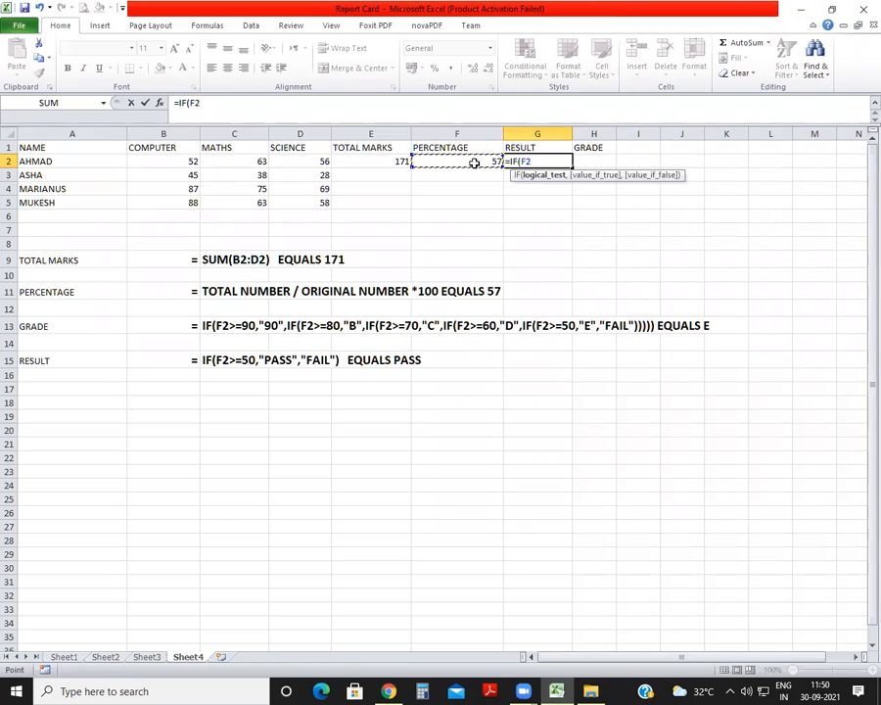
text(>=)
text(50)
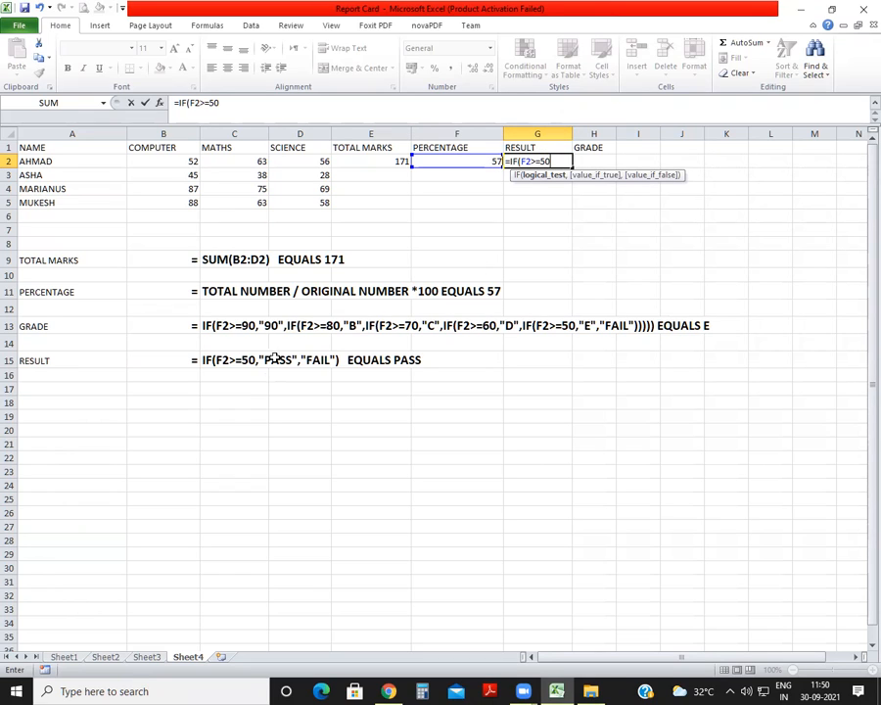
text(,)
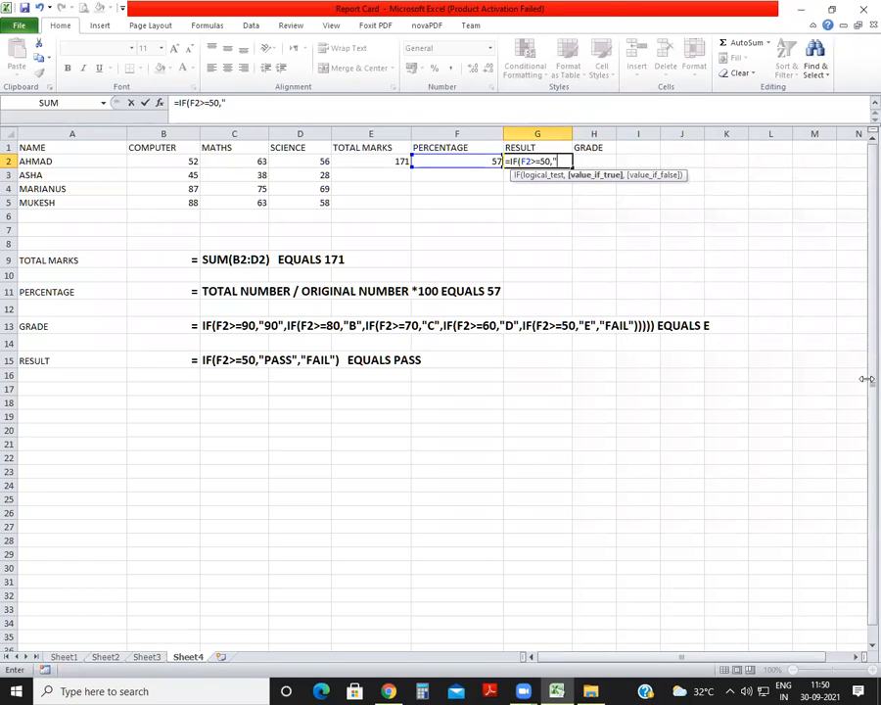
key(F2)
click(226, 102)
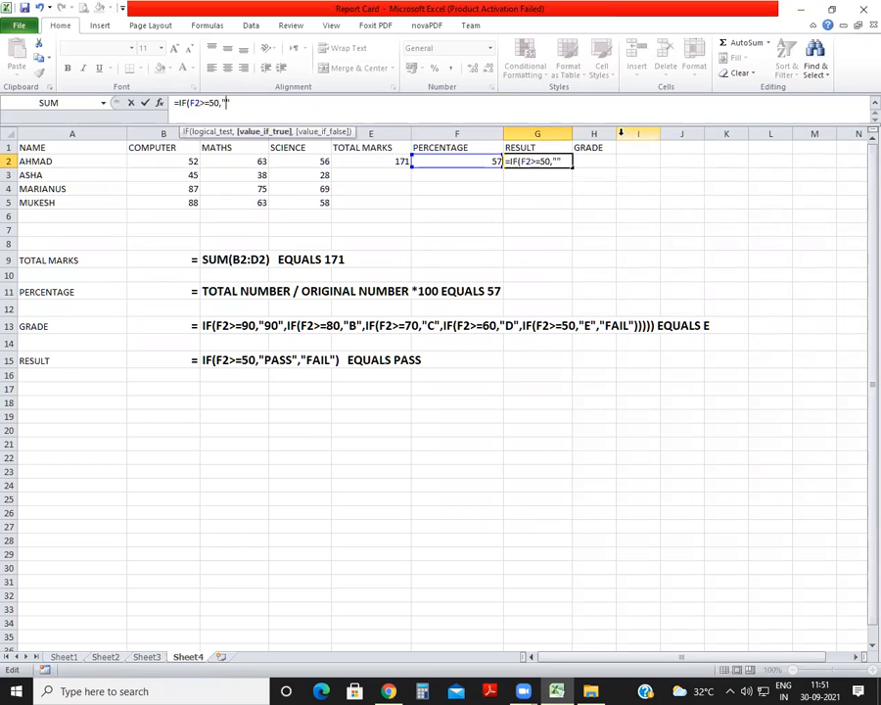
text(PASS",)
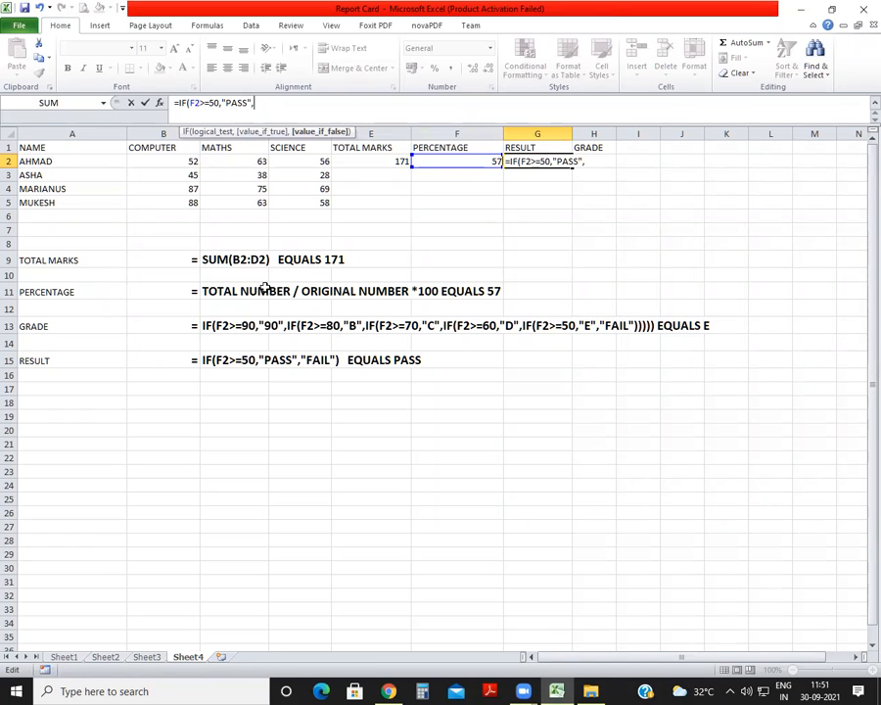
text("")
text())
text(FAIL)
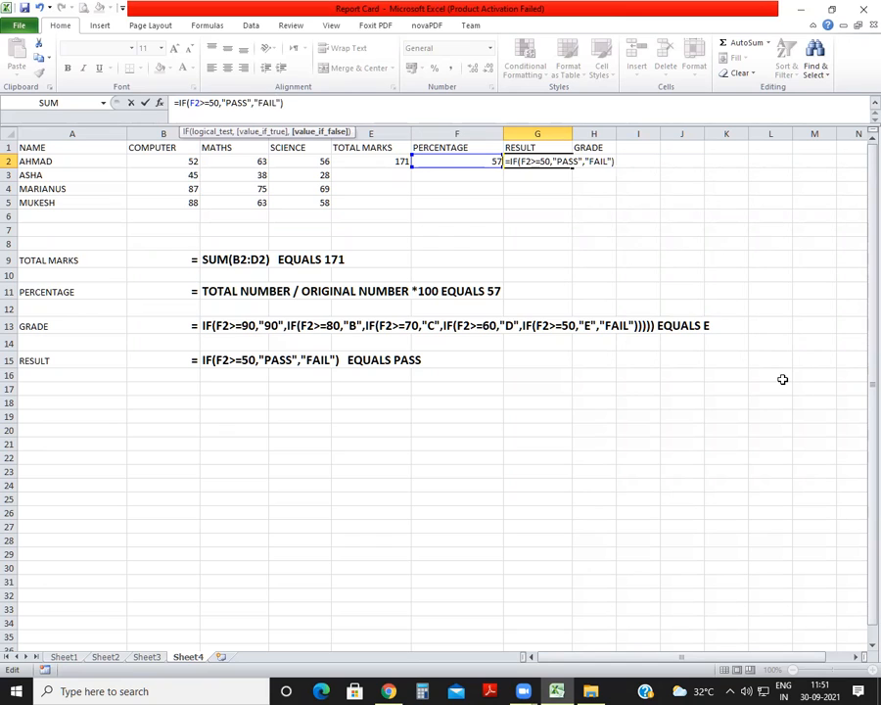
key(Return)
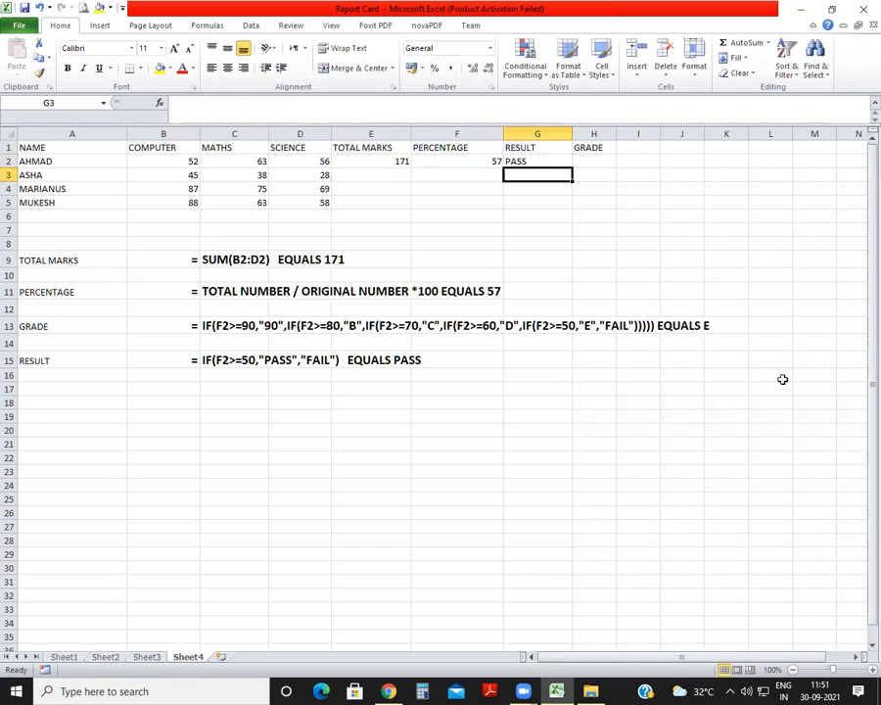
Calculate the second student's total marks in E3 with the formula =SUM(B3:D3).
click(368, 176)
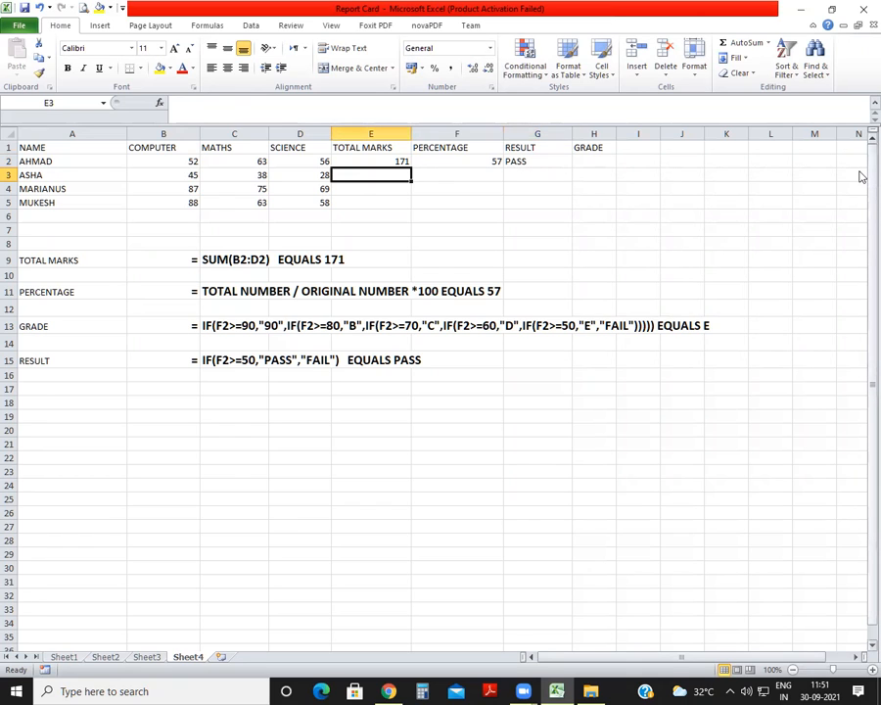
text(=SUM()
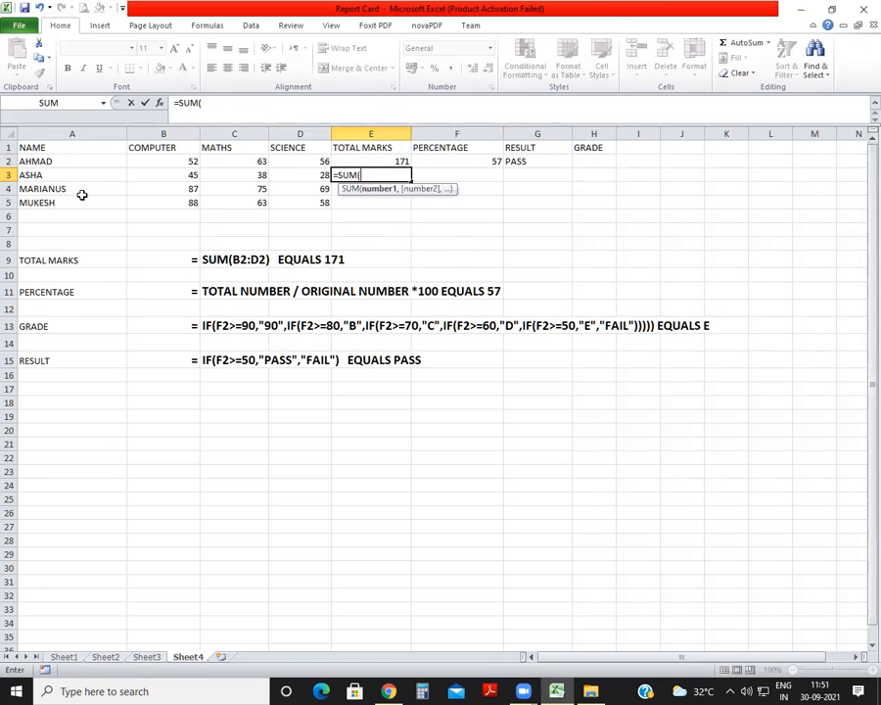
drag(157, 172, 318, 169)
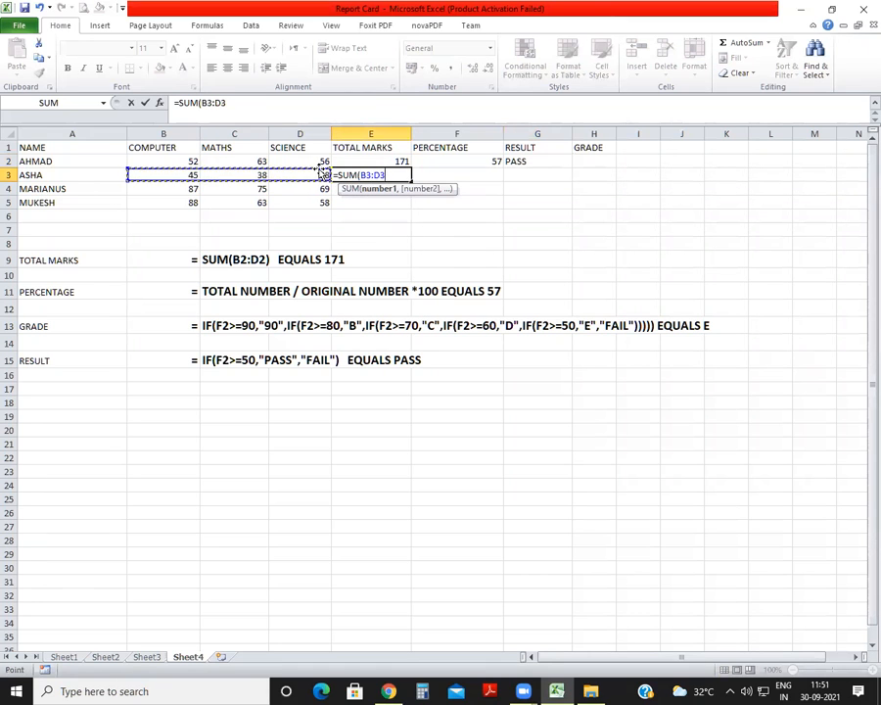
text())
key(Return)
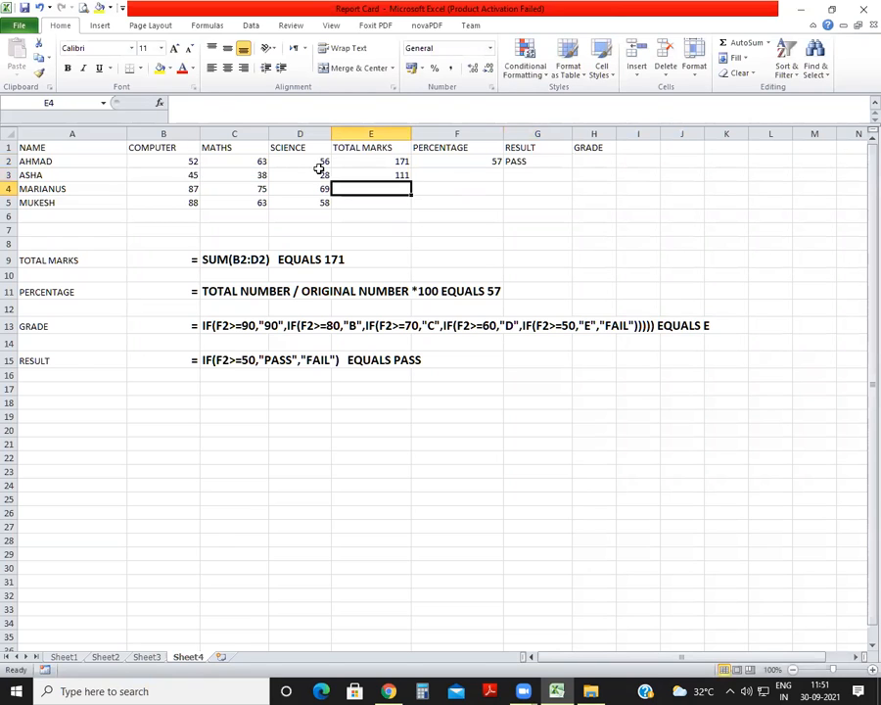
Calculate the third student's total marks in E4 with the formula =SUM(B4:D4).
text(=SUM()
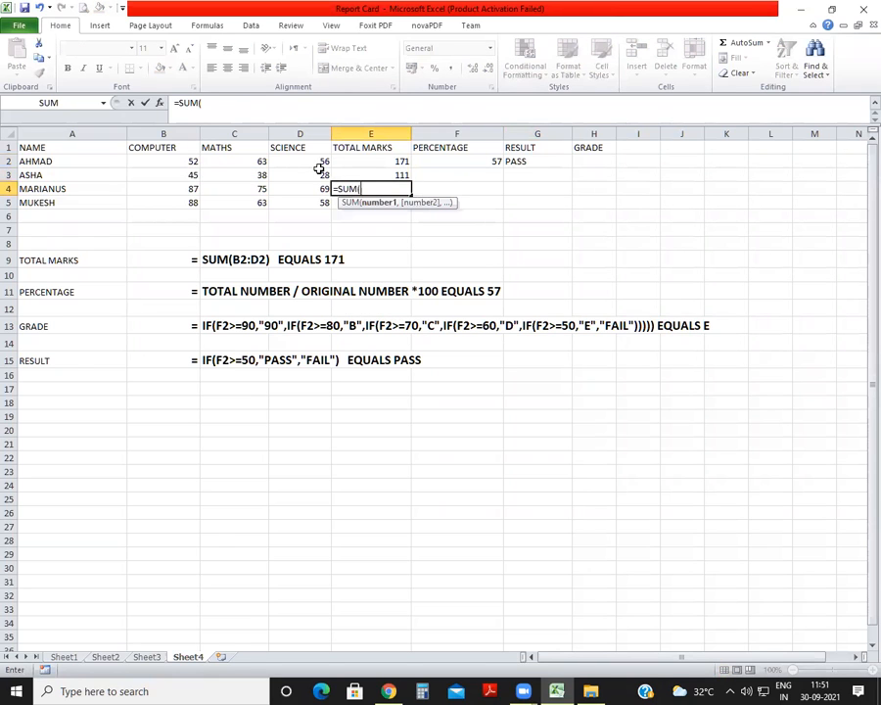
drag(190, 191, 280, 184)
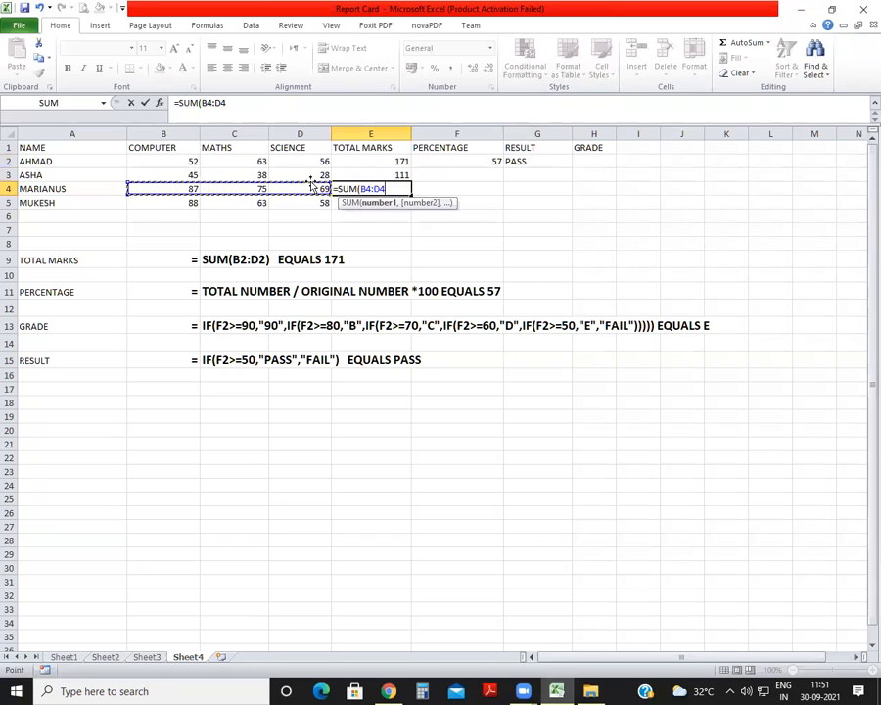
text())
key(Return)
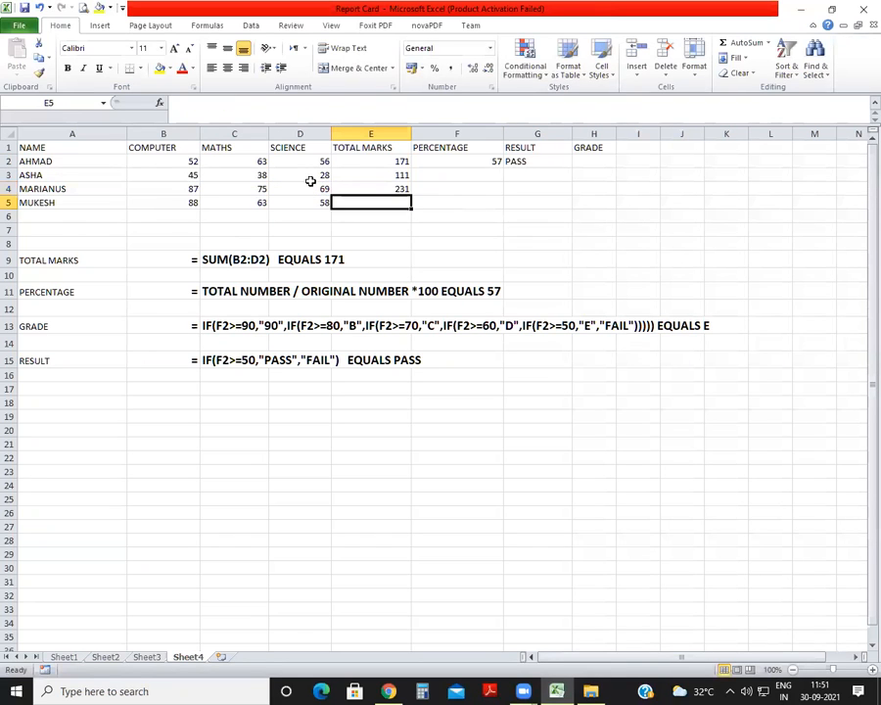
Calculate the fourth student's total marks in E5 with the formula =SUM(B5:D5).
text(=SUM()
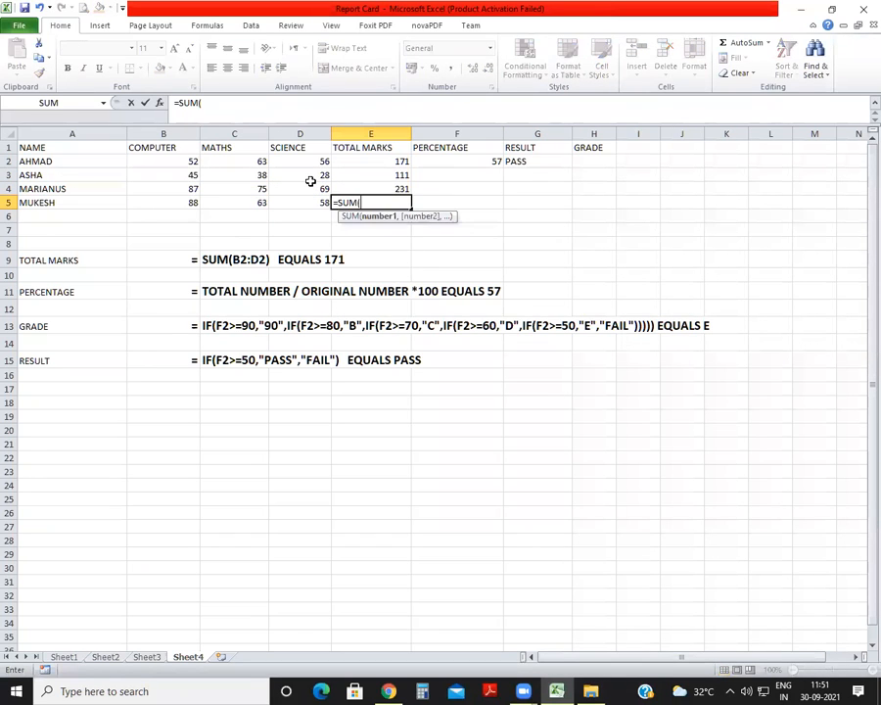
drag(185, 201, 285, 201)
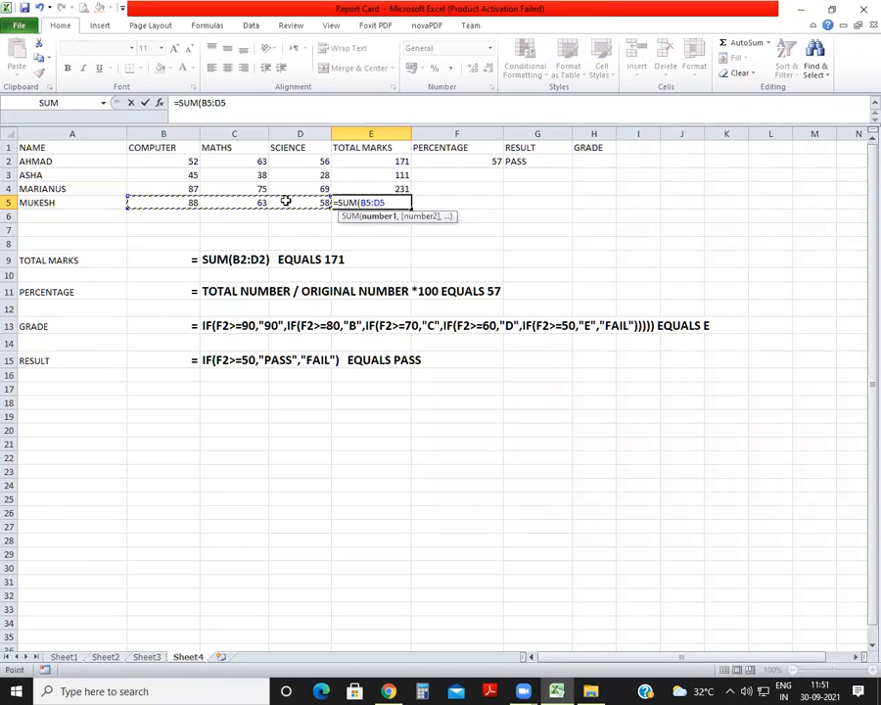
text())
key(Return)
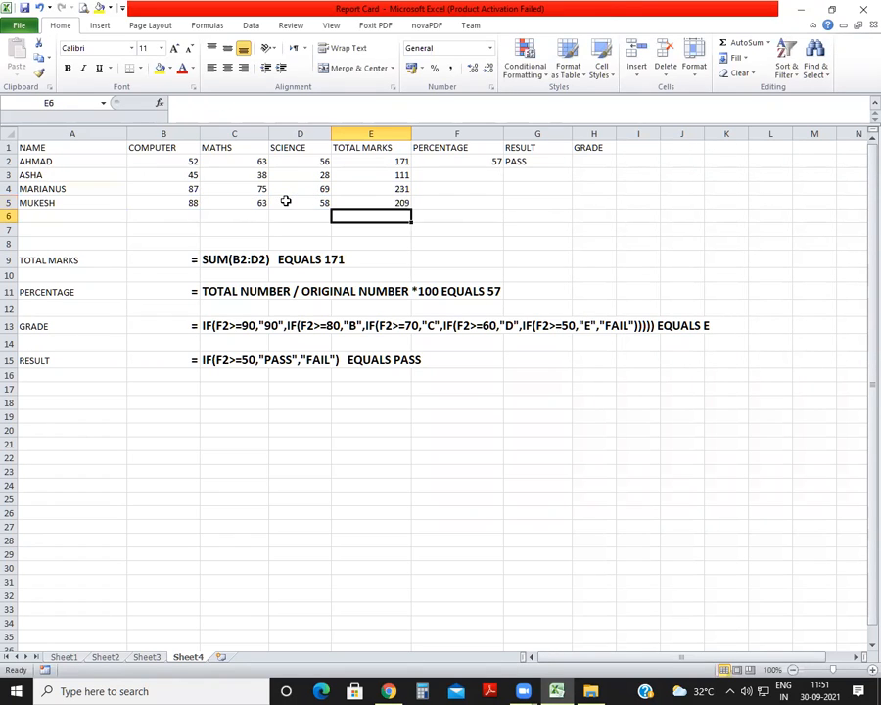
Calculate the second student's percentage in F3 with the formula =E3/300*100.
click(486, 173)
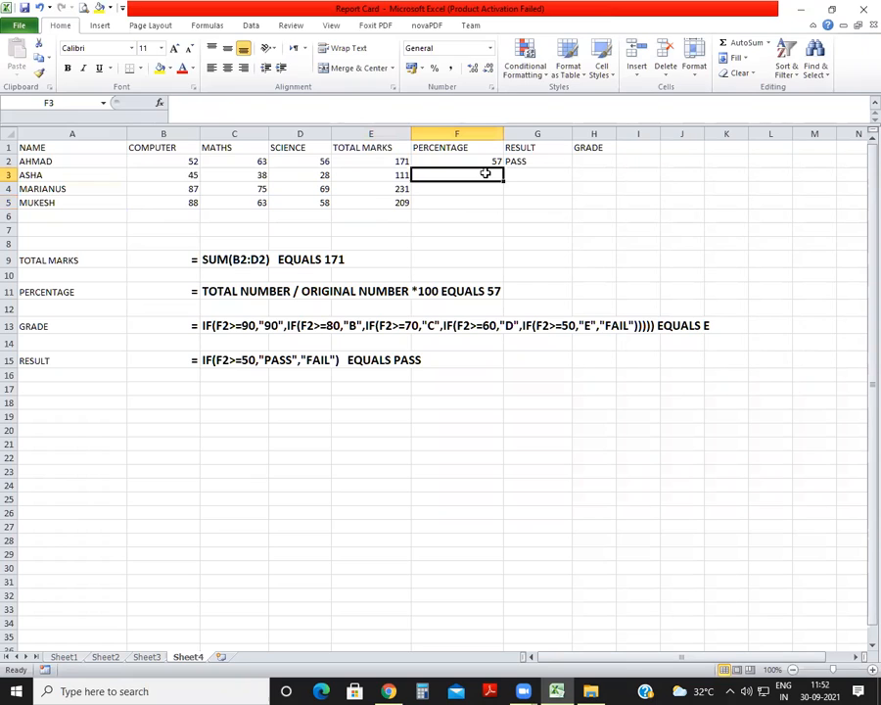
text(=)
click(400, 176)
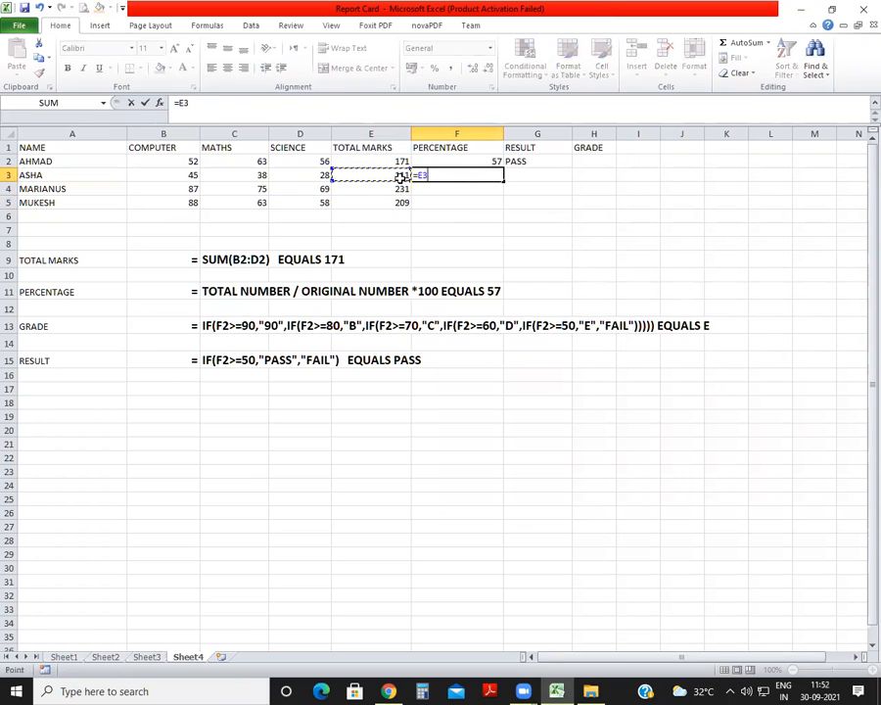
text(/300*100)
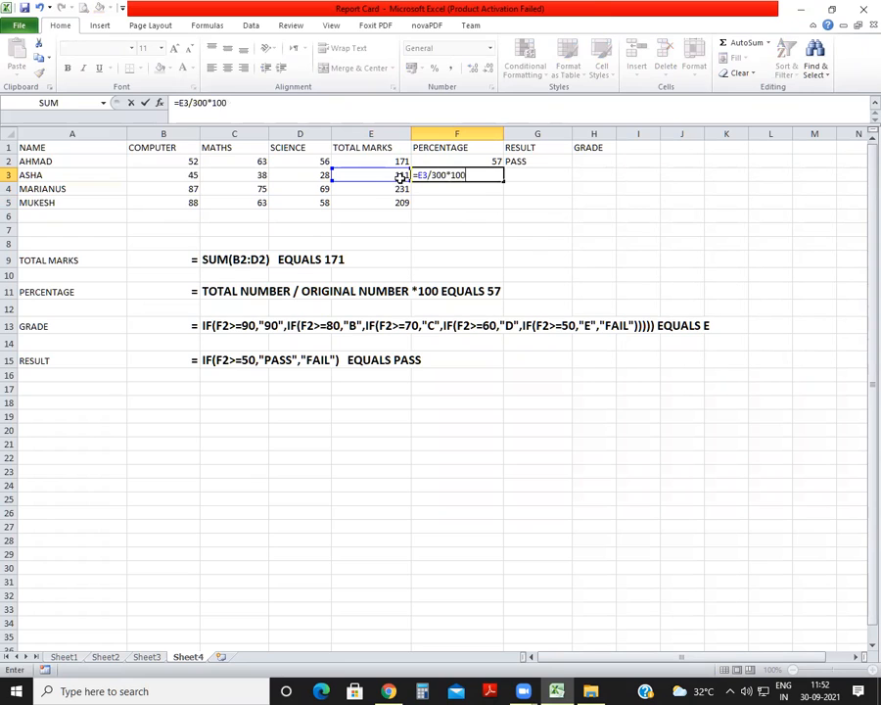
key(Return)
Calculate the third student's percentage in F4 with the formula =E4/300*100.
text(=)
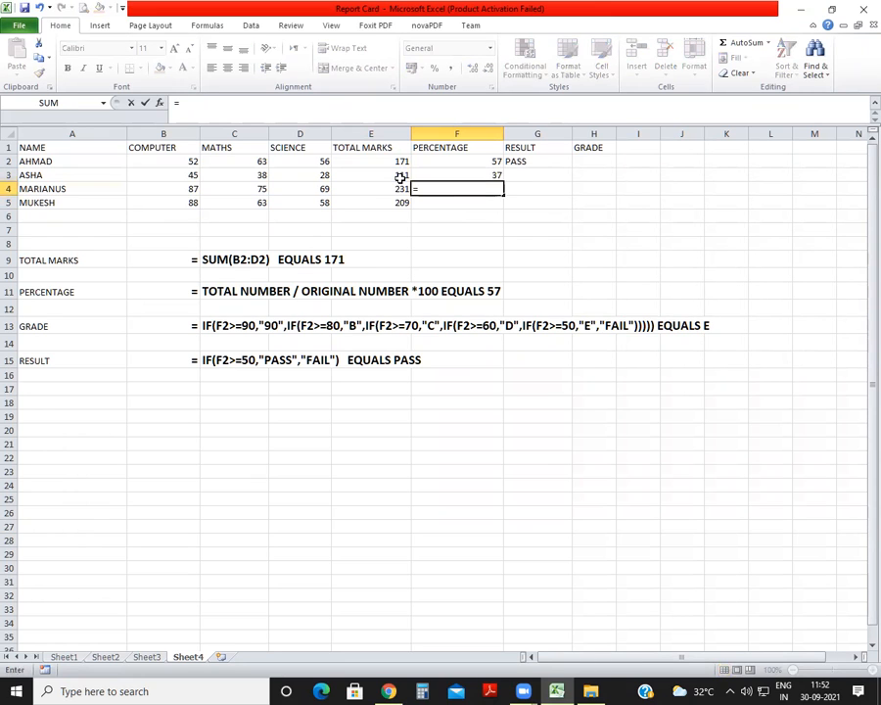
click(397, 188)
text(/300*100)
key(Return)
Calculate the fourth student's percentage in F5 with the formula =E5/300*100.
text(=)
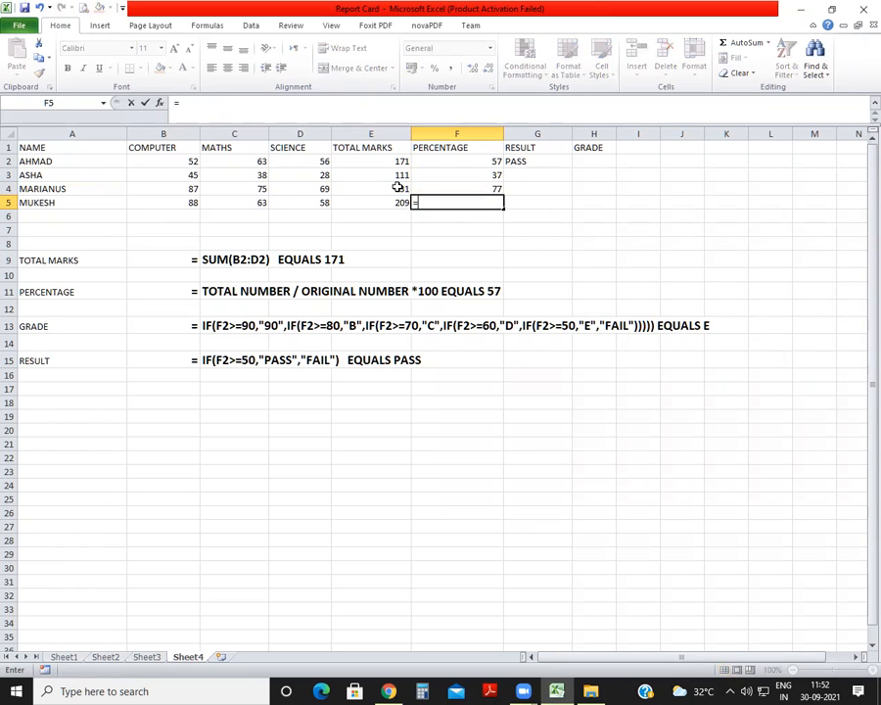
click(393, 202)
text(/300*100)
key(Return)
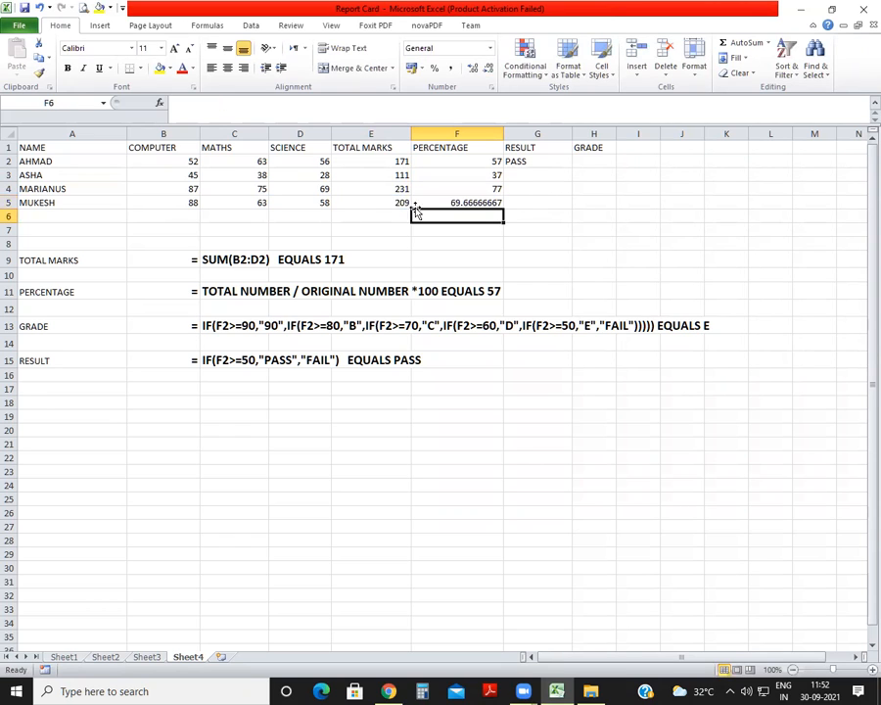
Begin the second student's result formula in G3 with the condition F3>=50 returning "PASS": =IF(F3>=50,"PASS",.
click(538, 173)
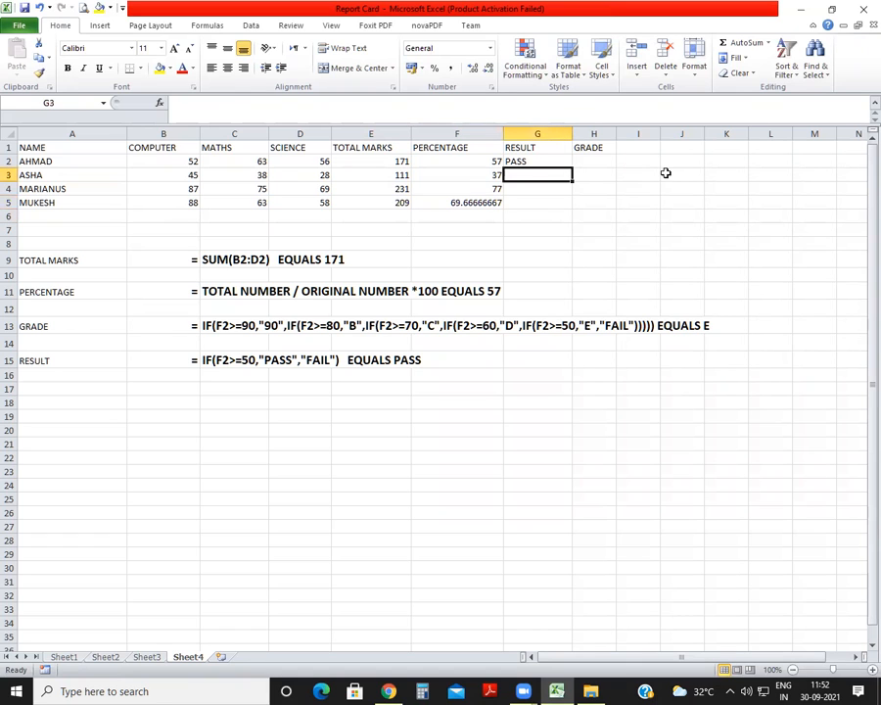
text(=I)
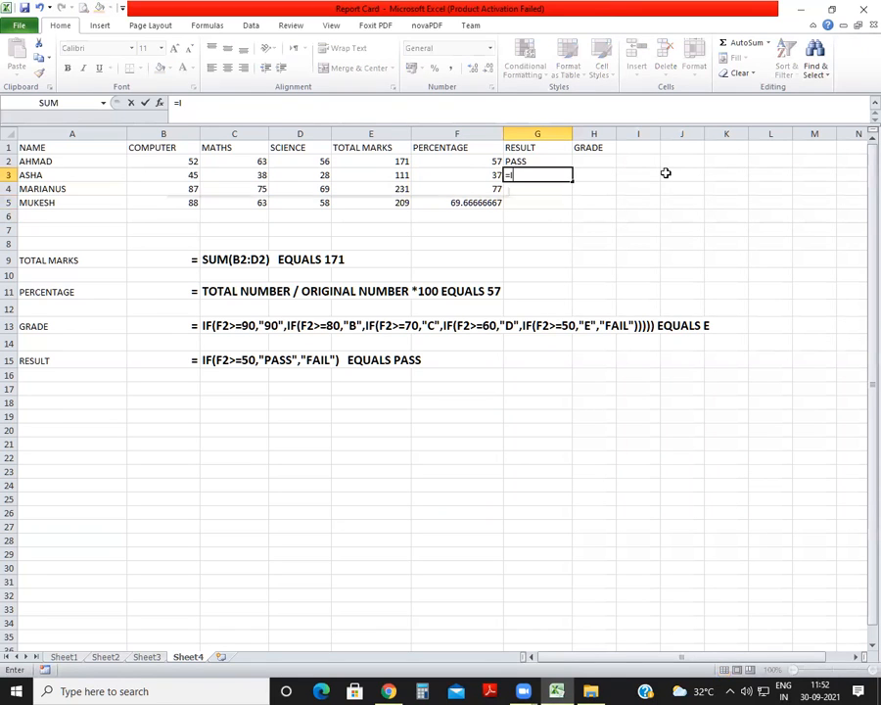
text(F()
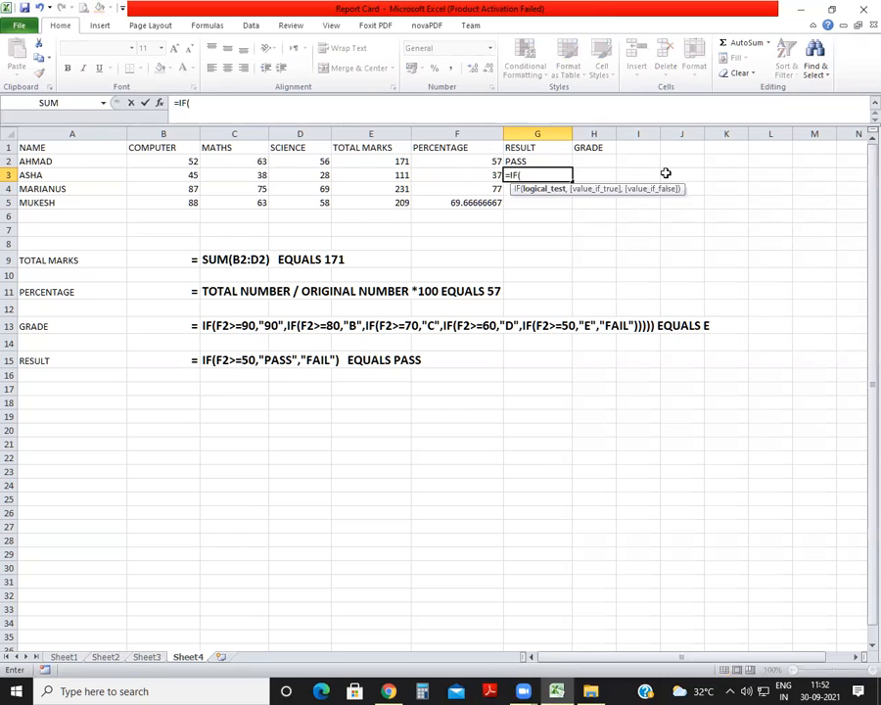
click(483, 174)
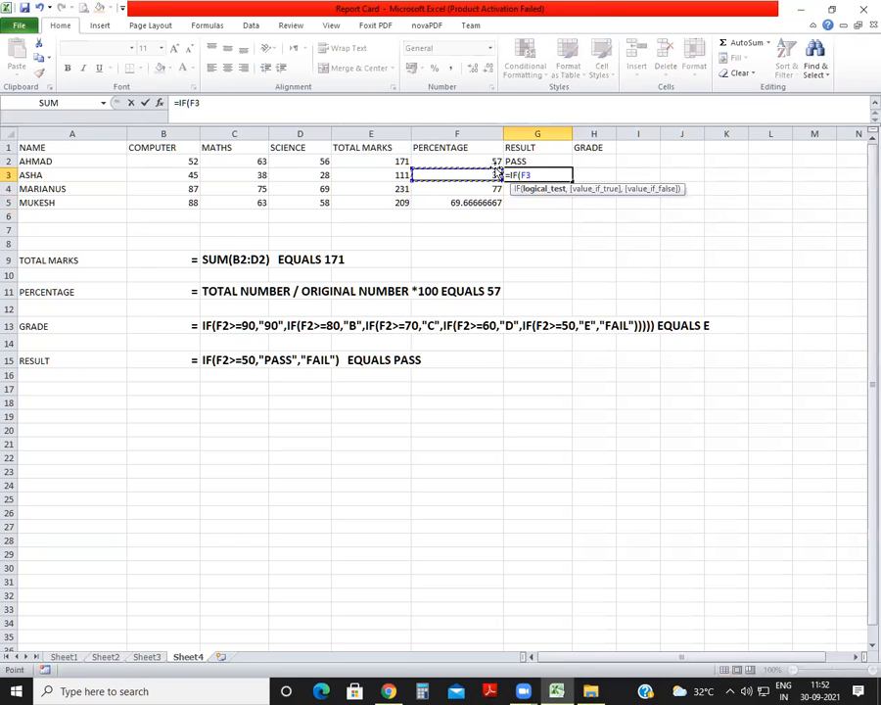
text(>=50)
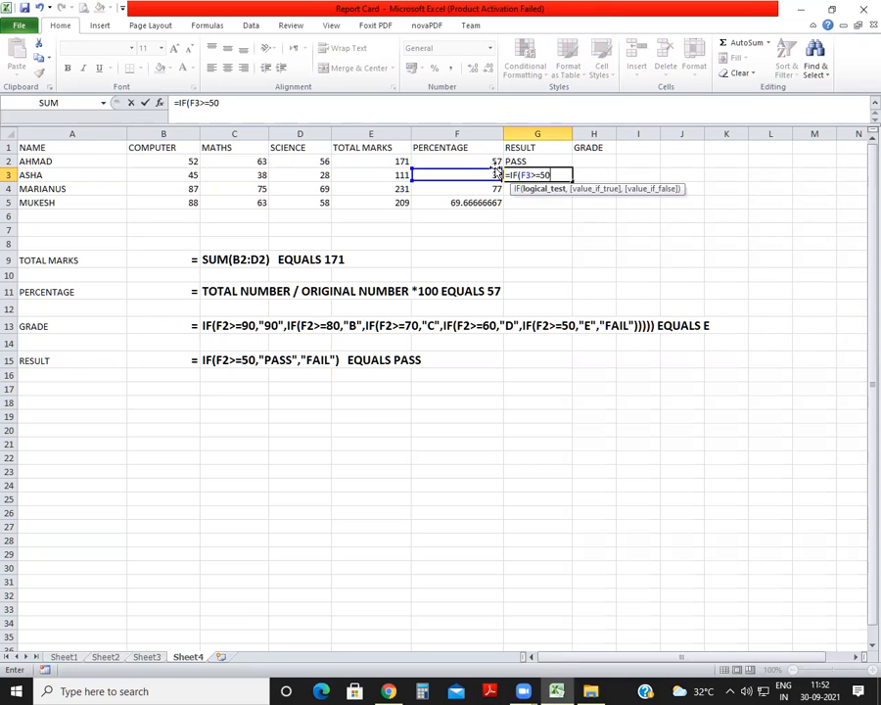
text(,"")
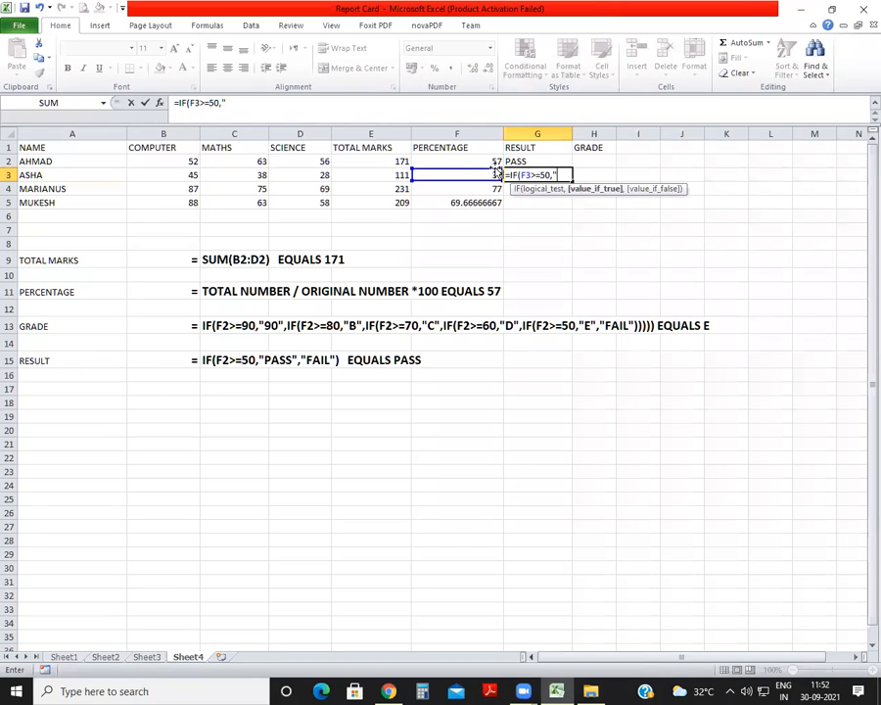
text(,)
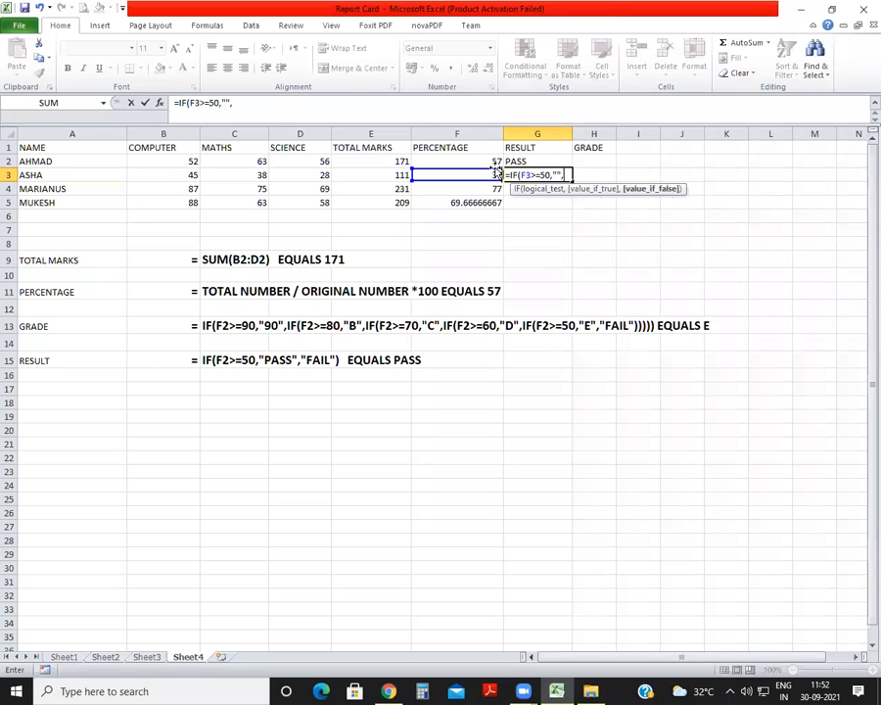
click(556, 174)
text(PASS)
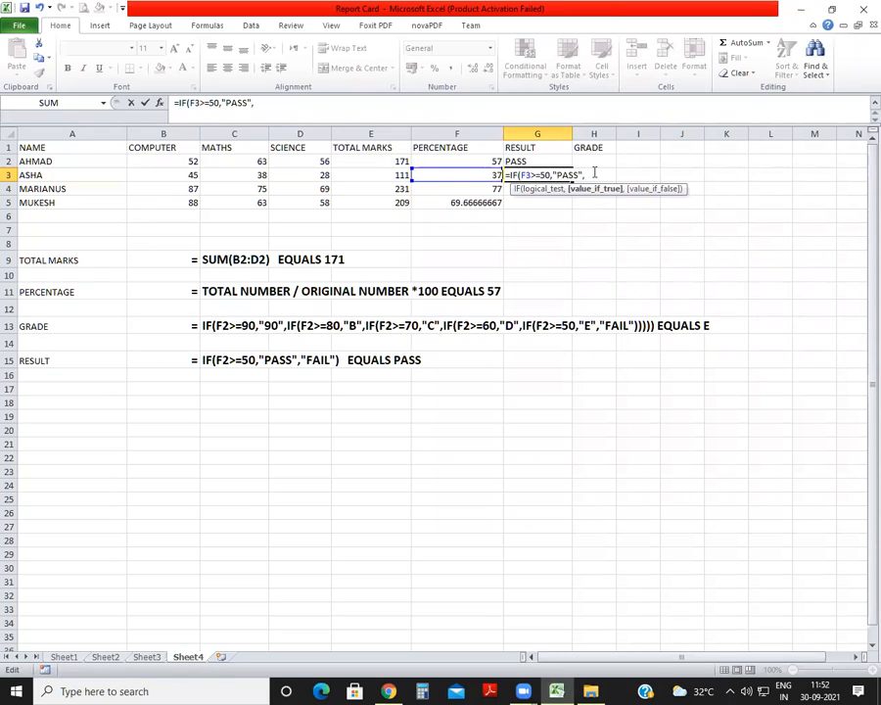
Complete the G3 result formula with a nested condition for failing marks: IF(F3<50,"FAIL")).
click(594, 173)
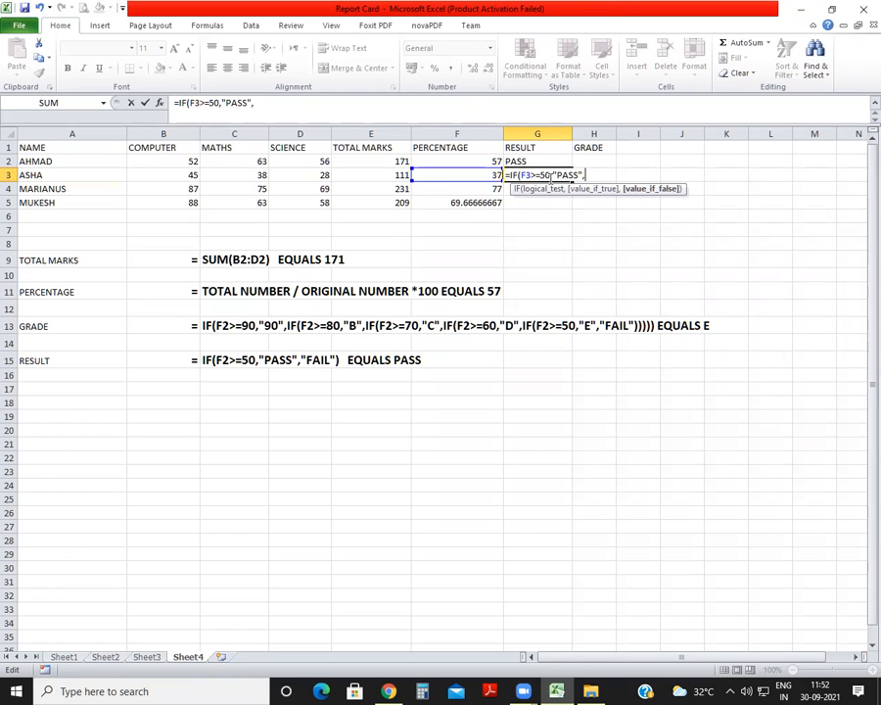
text(IF)
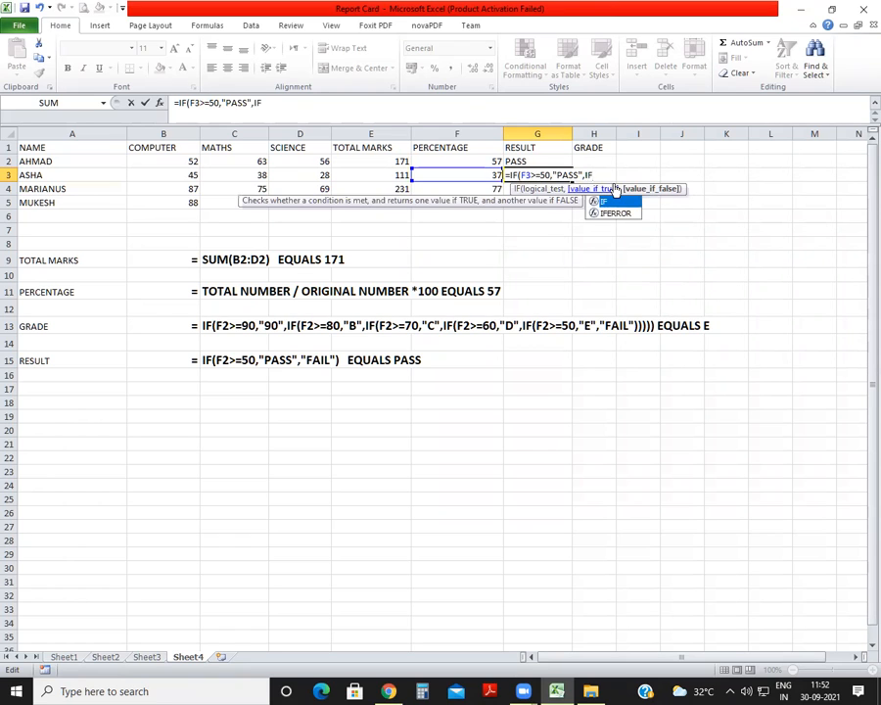
text(()
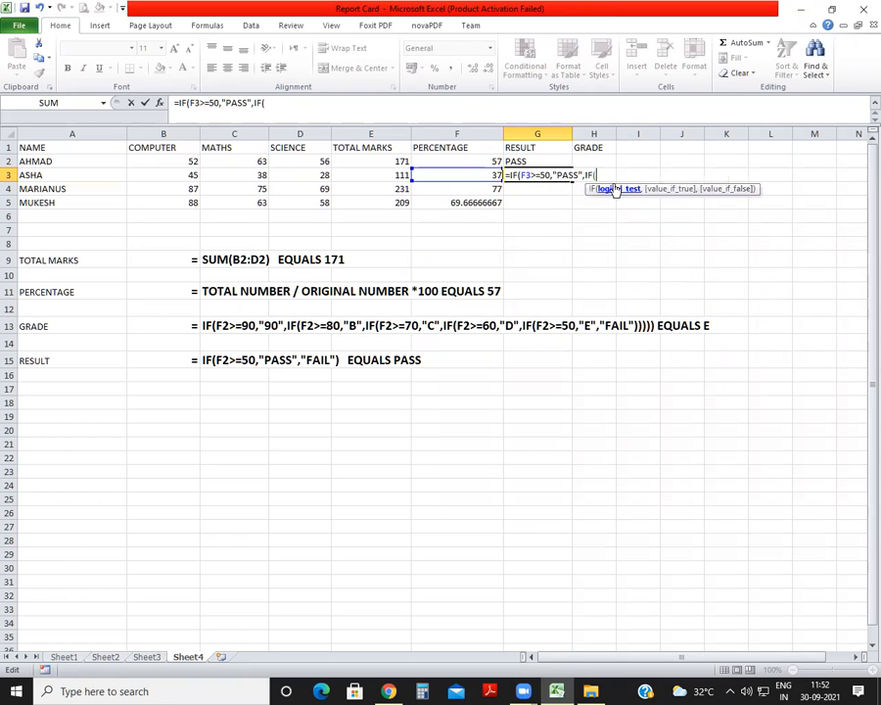
click(462, 173)
text(<50)
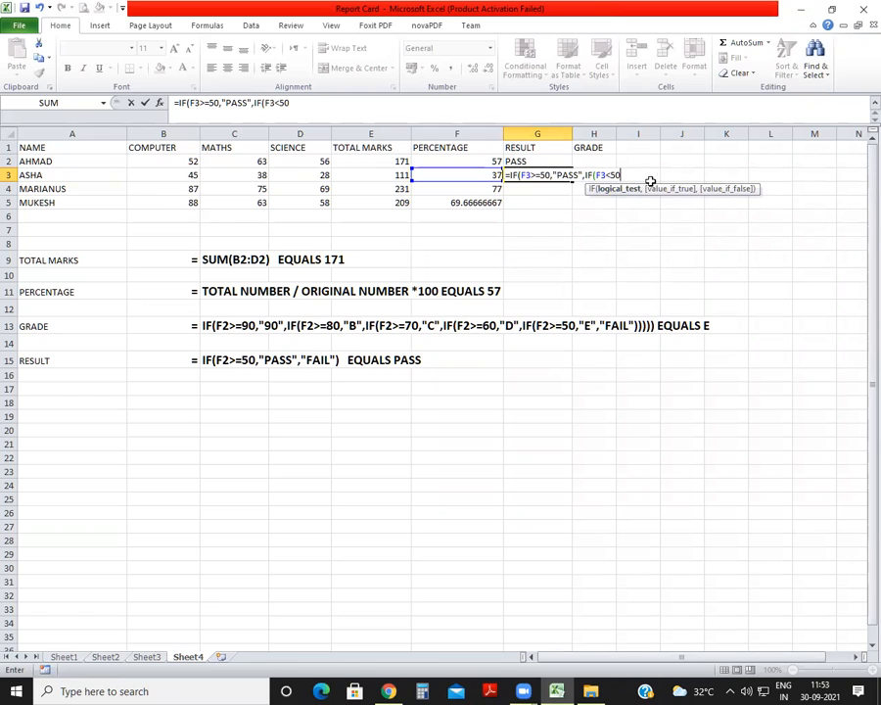
text(,"")
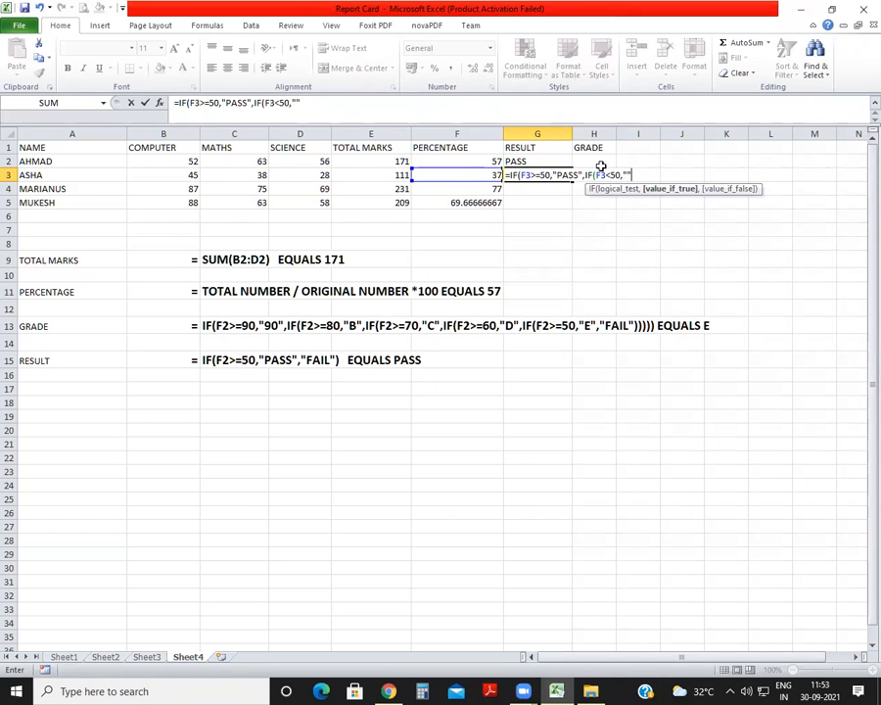
click(626, 174)
text(FAIL)
click(350, 101)
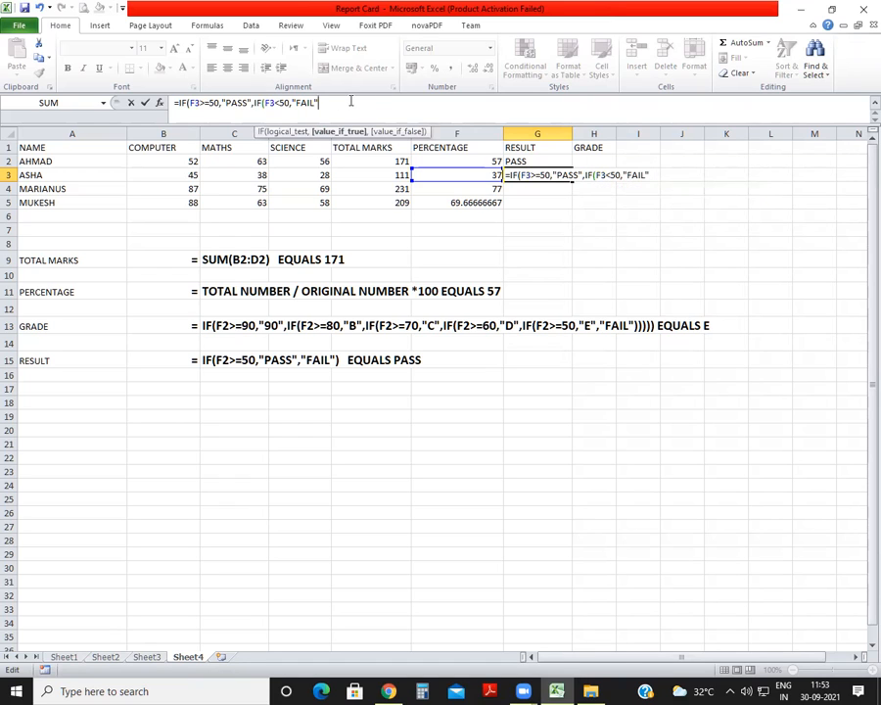
text()))
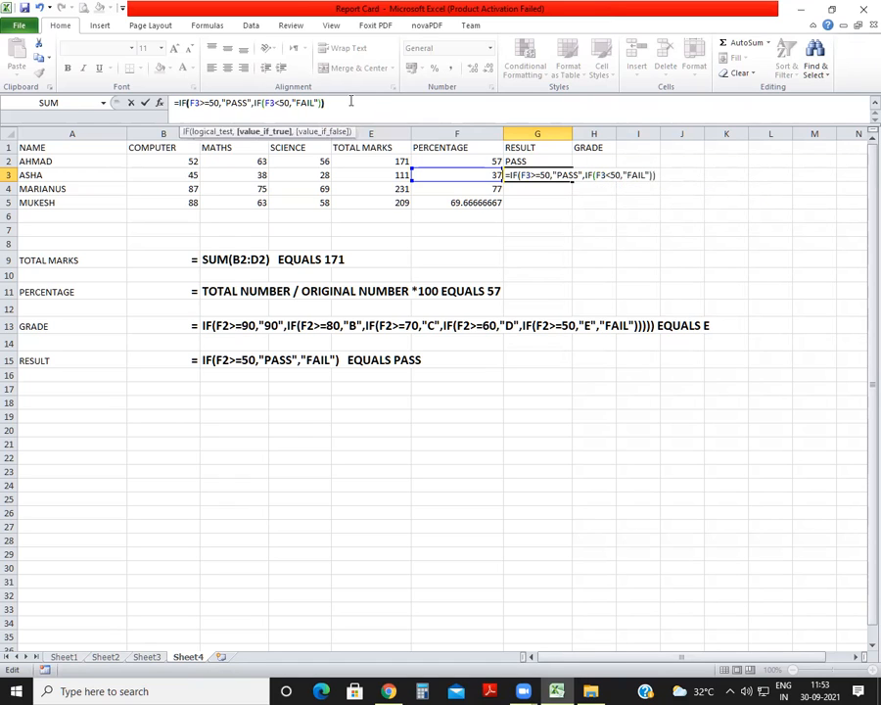
key(Return)
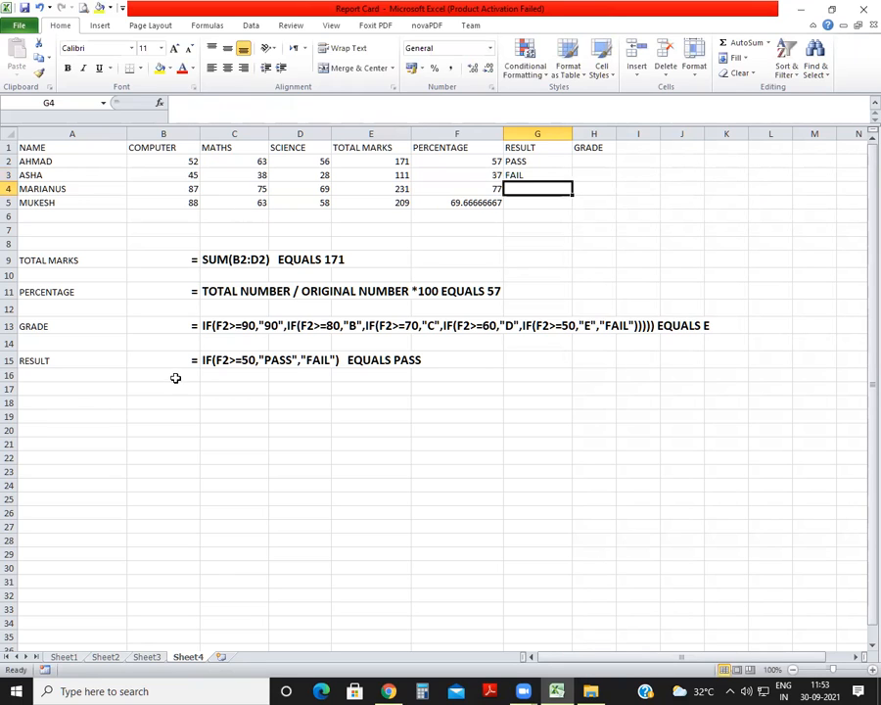
Enter an equals sign in B16, below the RESULT note's equals sign.
click(192, 373)
text(=)
key(Right)
key(BackSpace)
key(BackSpace)
key(BackSpace)
key(BackSpace)
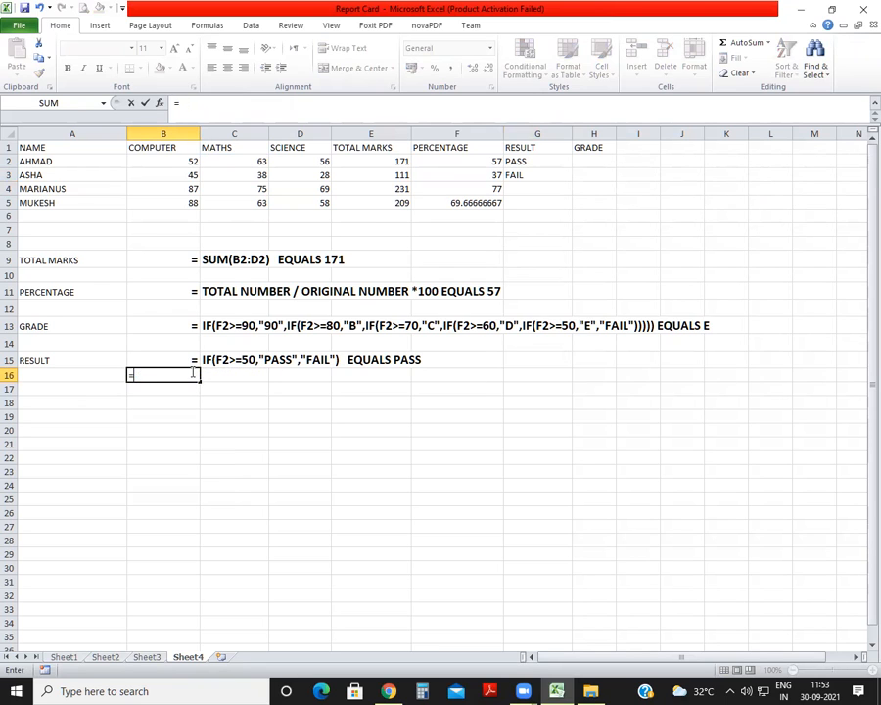
key(Return)
Add the alternative result formula note IF(F2>=50,"PASS",IF(F2<50,"FAIL")) as text in C16.
key(Right)
key(Up)
text(IF)
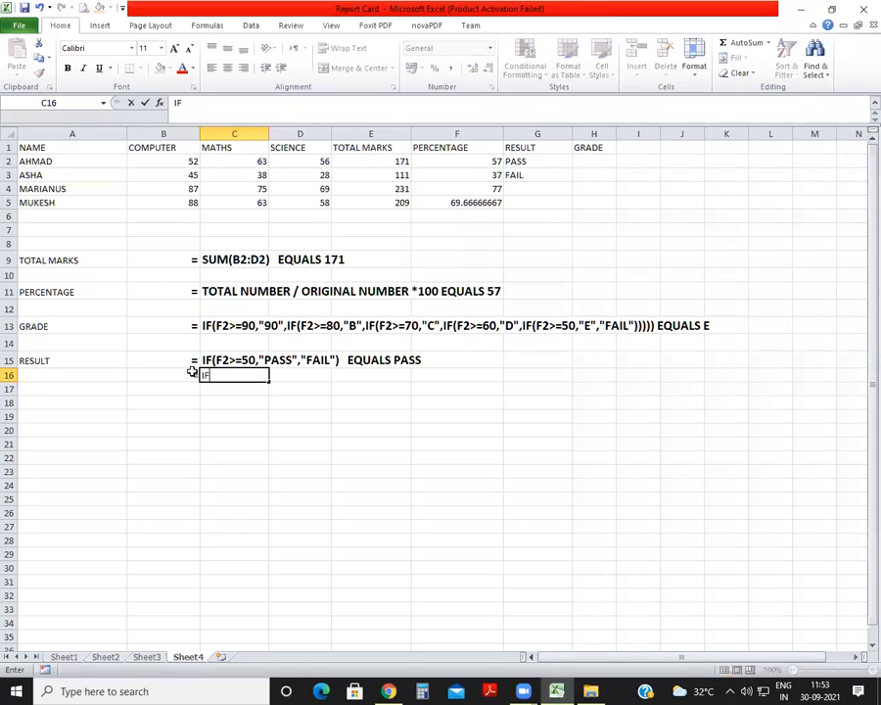
text((F2>=5)
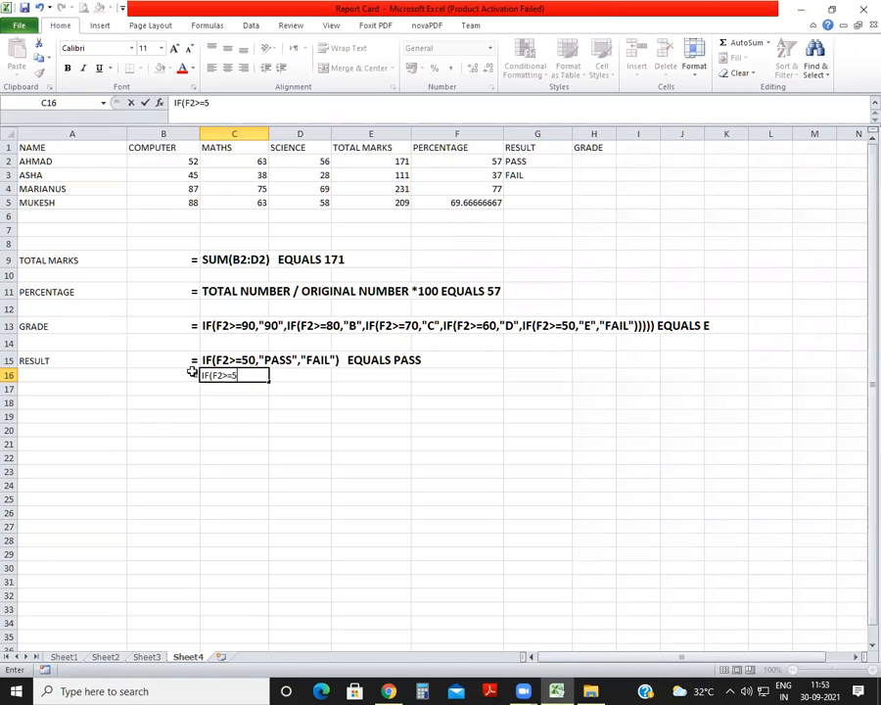
text(0,"PASS",IF(F2<50,"FAIL)
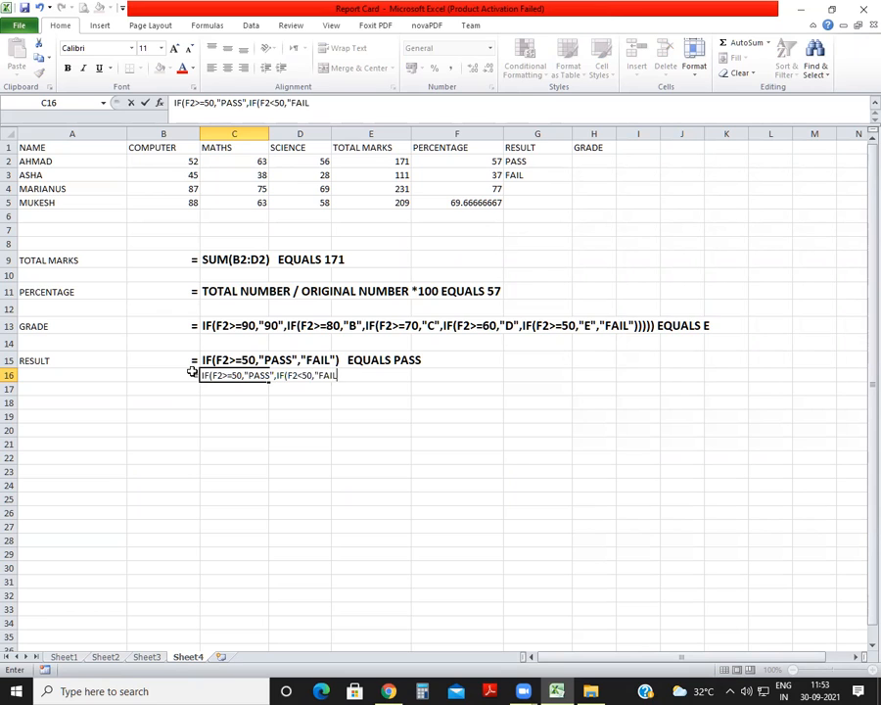
text(")))
key(Return)
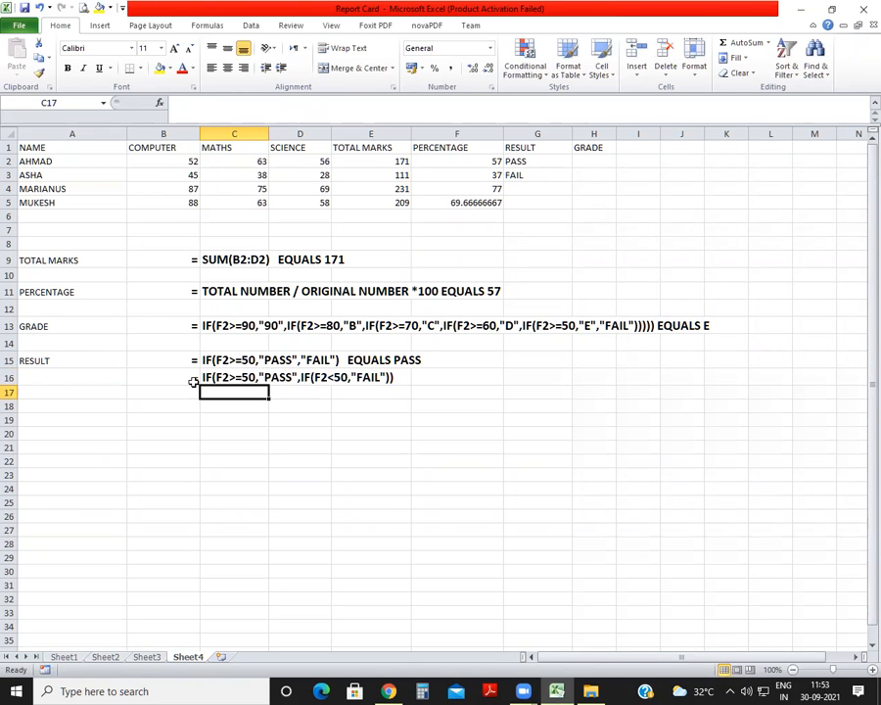
Insert a blank row above row 16 to separate the two result formula notes.
click(290, 360)
click(294, 376)
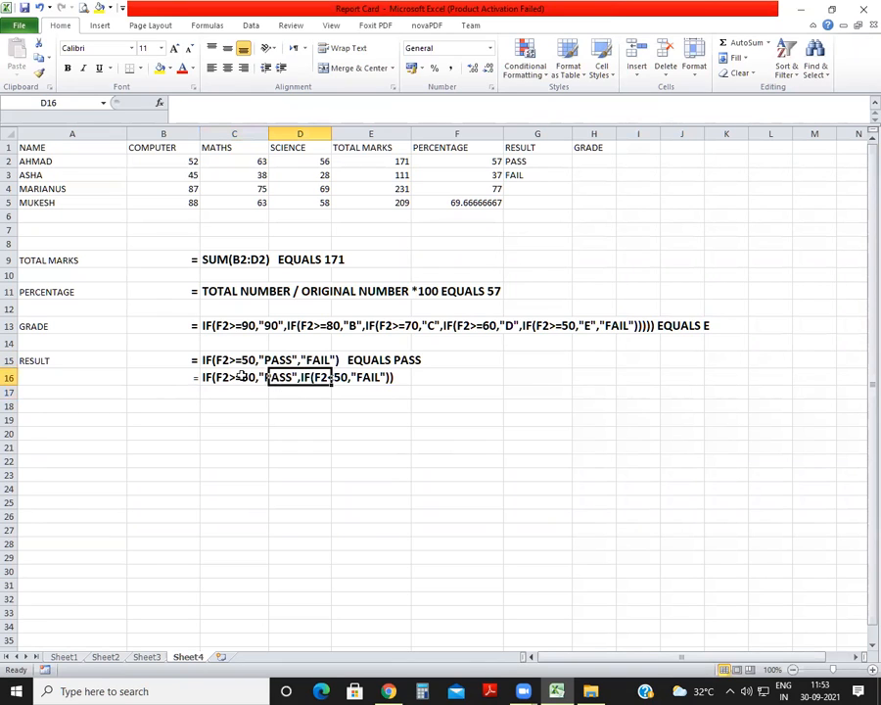
click(8, 378)
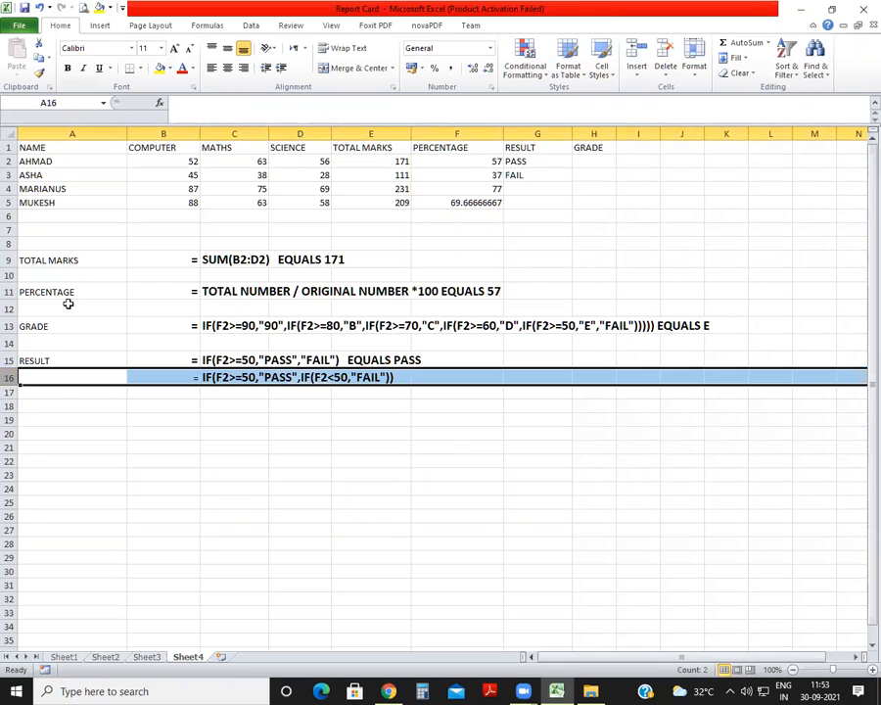
right_click(8, 377)
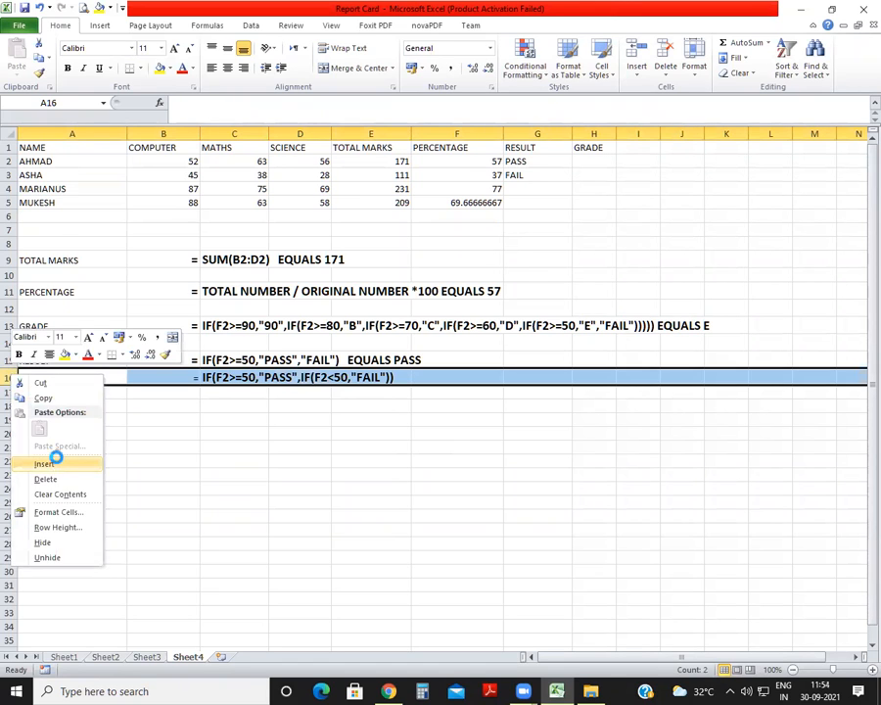
click(51, 458)
click(261, 453)
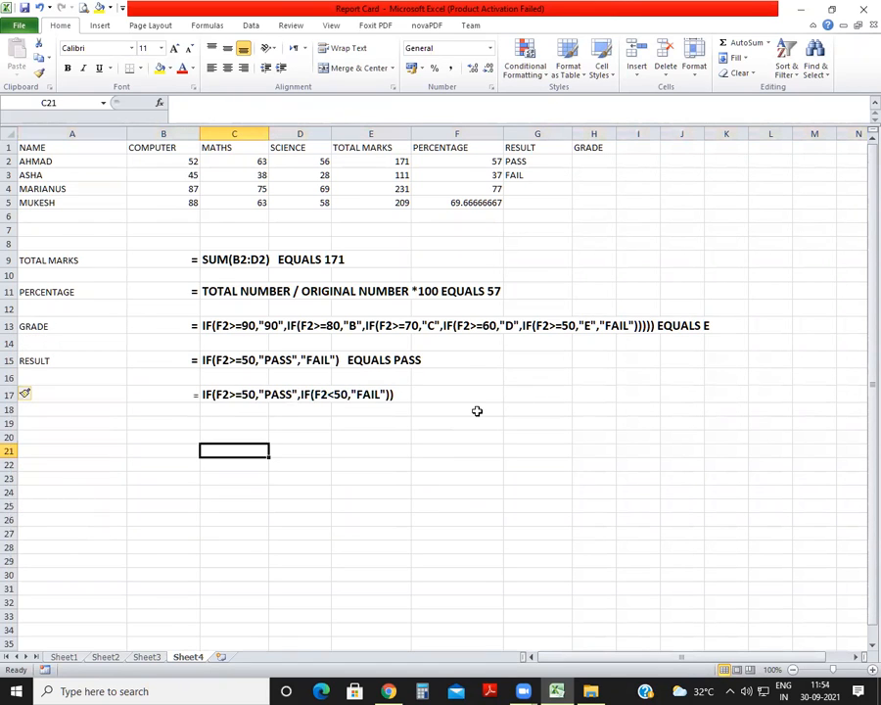
Enter the result formula =IF(F4>=50,"PASS","FAIL") in G4.
click(538, 187)
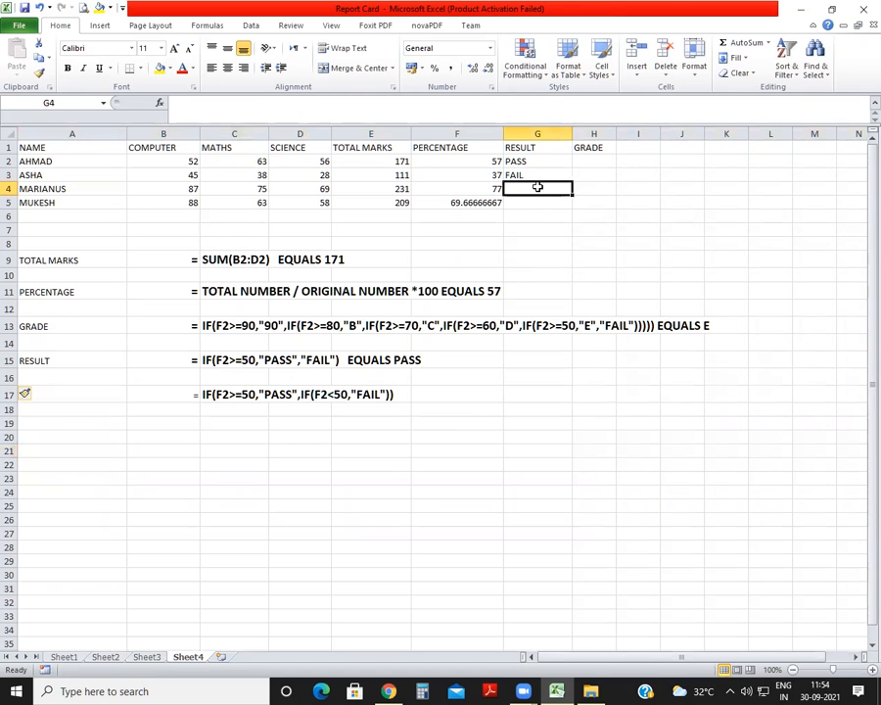
text(=if)
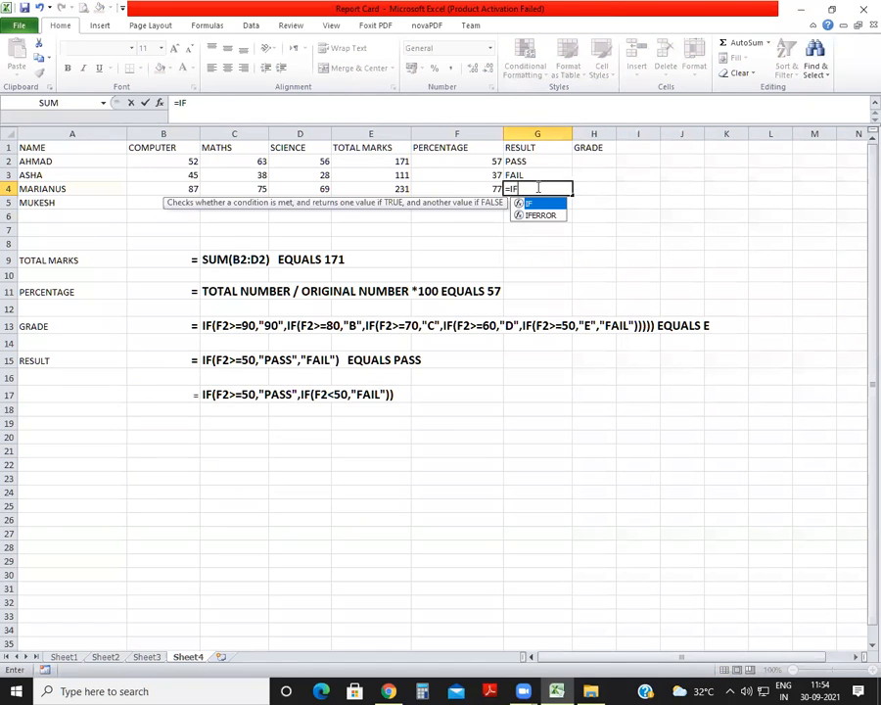
key(Tab)
click(487, 190)
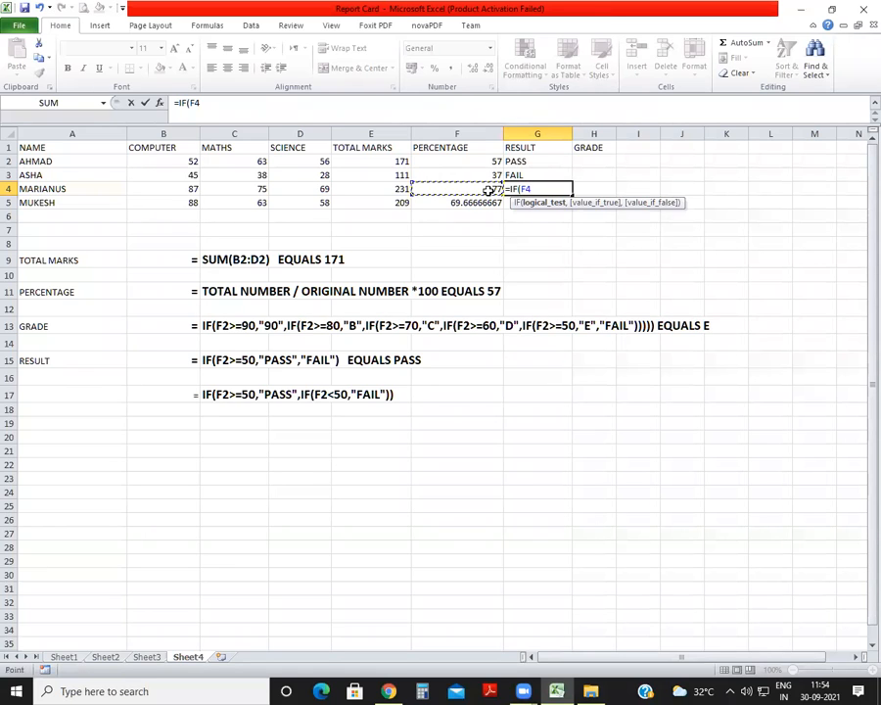
text(>=50,")
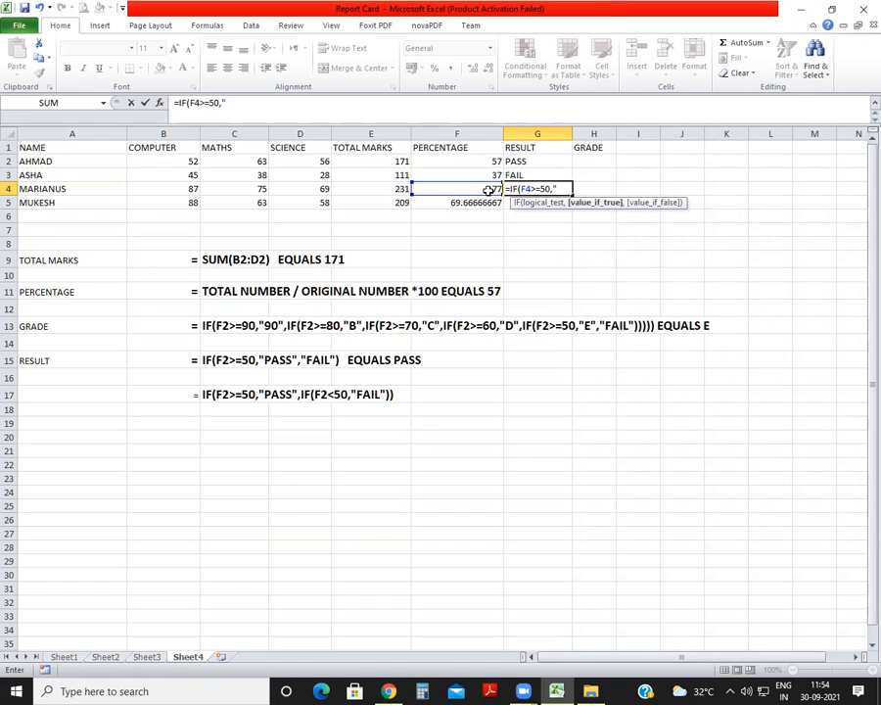
text(PASS")
text(,)
text(F)
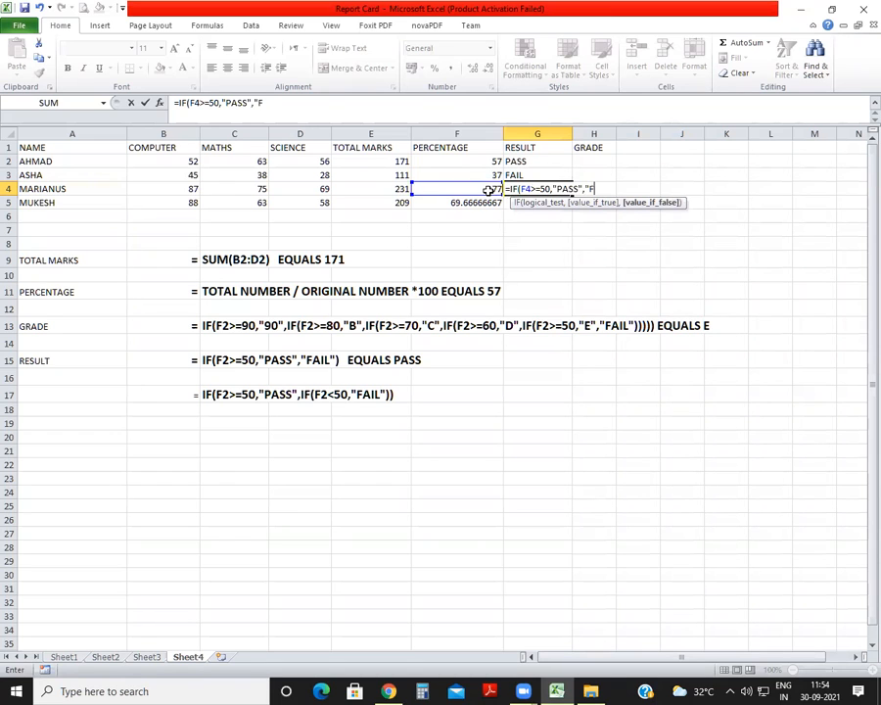
text(AIL"))
key(Return)
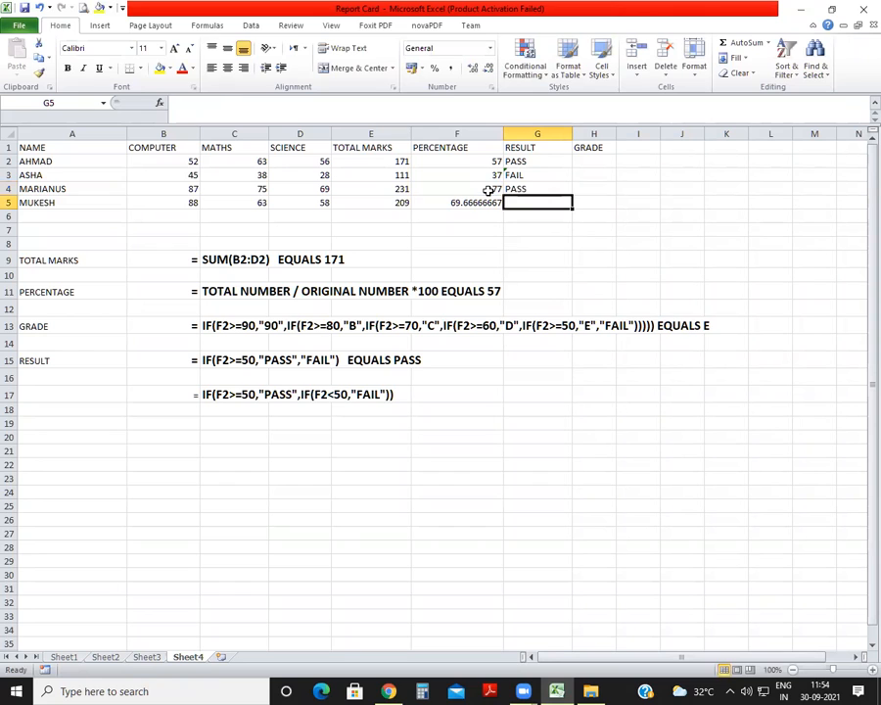
Enter the nested result formula =IF(F5>=50,"PASS",IF(F5<50,"FAIL")) in G5.
text(=IF()
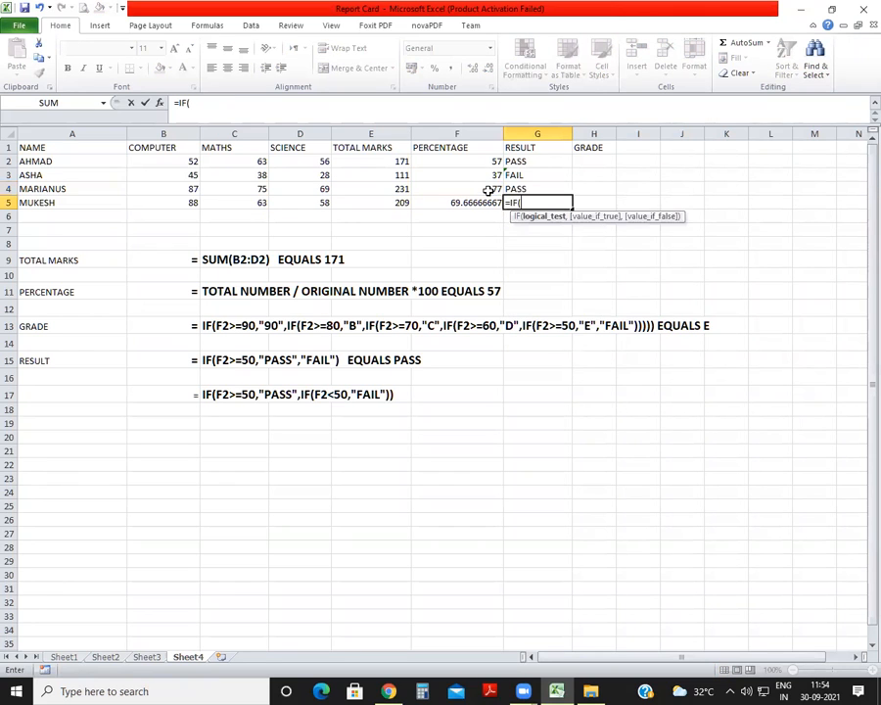
click(473, 203)
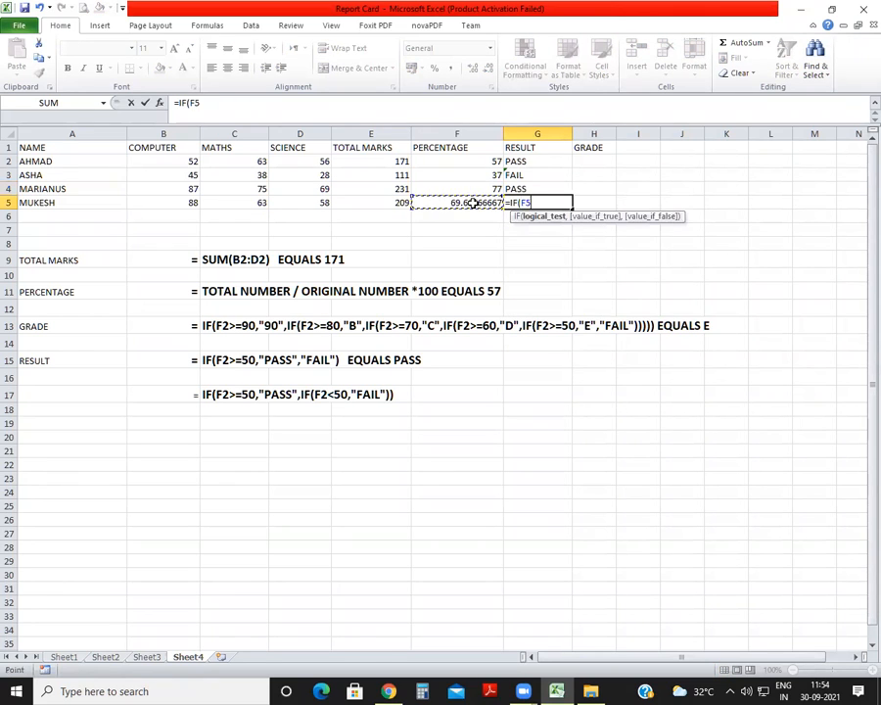
text(>=50M)
key(BackSpace)
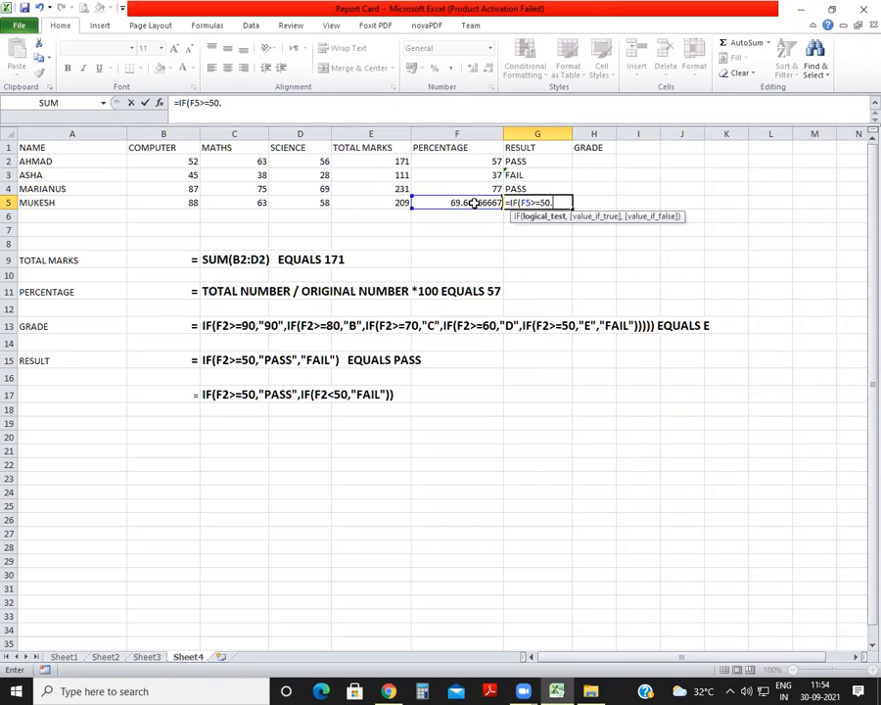
text(,"PASS",IF(F5<50,"FAIL")))
key(Return)
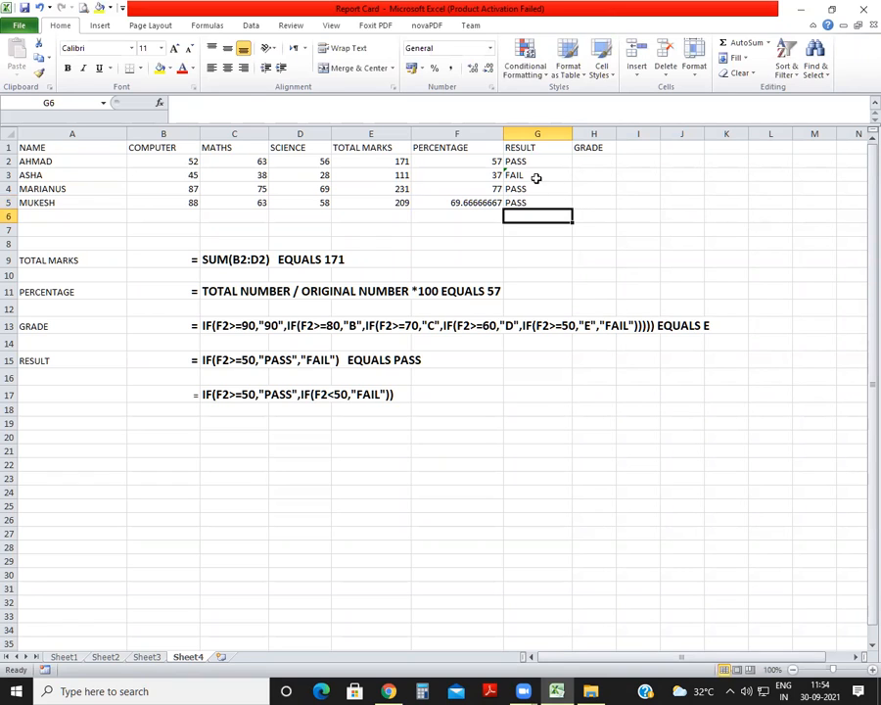
Test the row 5 result formula by changing the computer marks to 20 and the maths marks to 66.
click(507, 175)
click(483, 174)
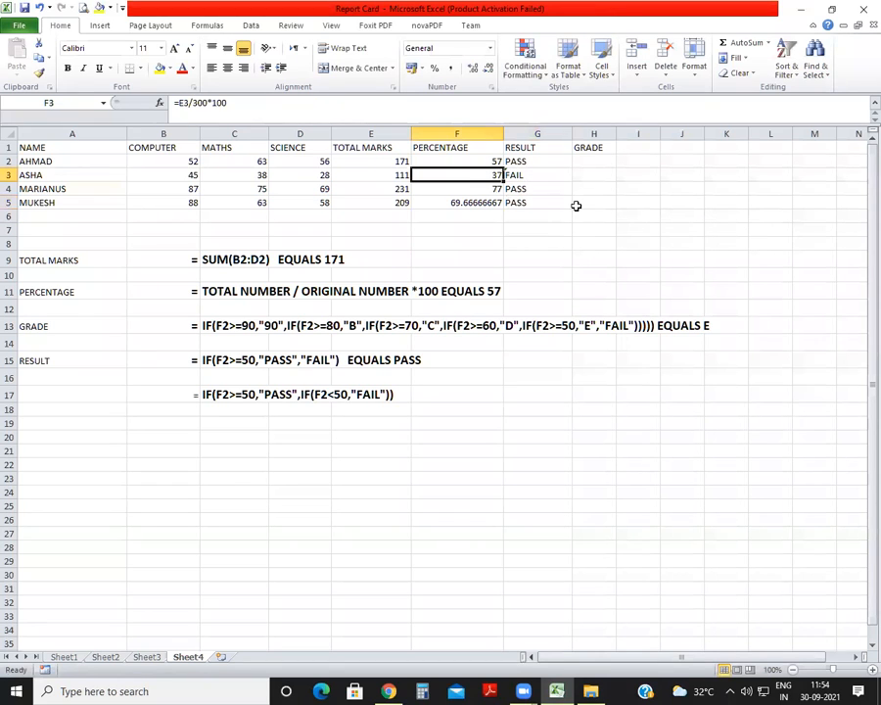
click(191, 200)
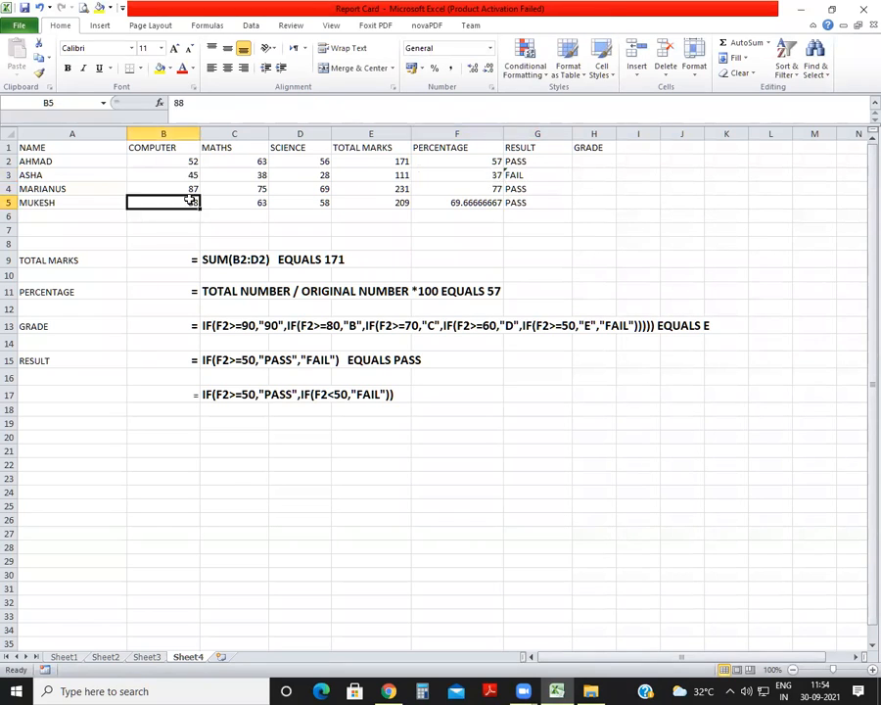
text(20)
key(Return)
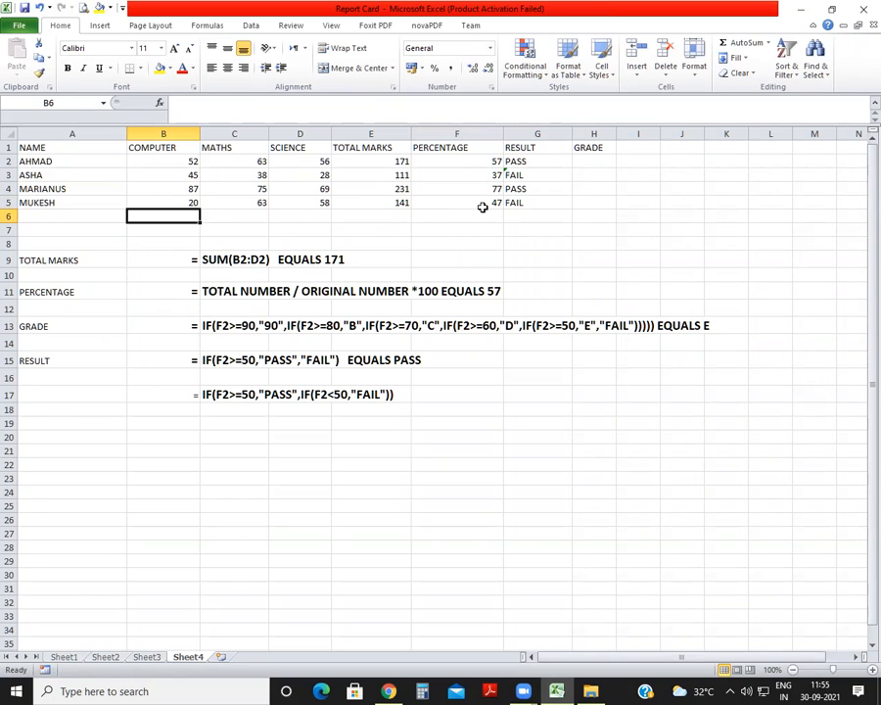
click(537, 199)
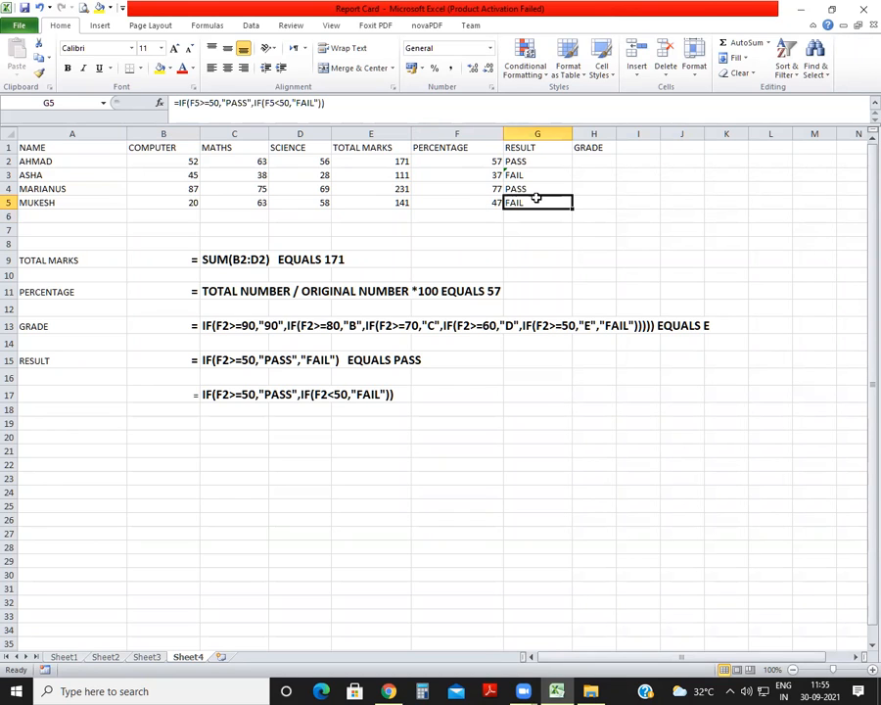
click(227, 202)
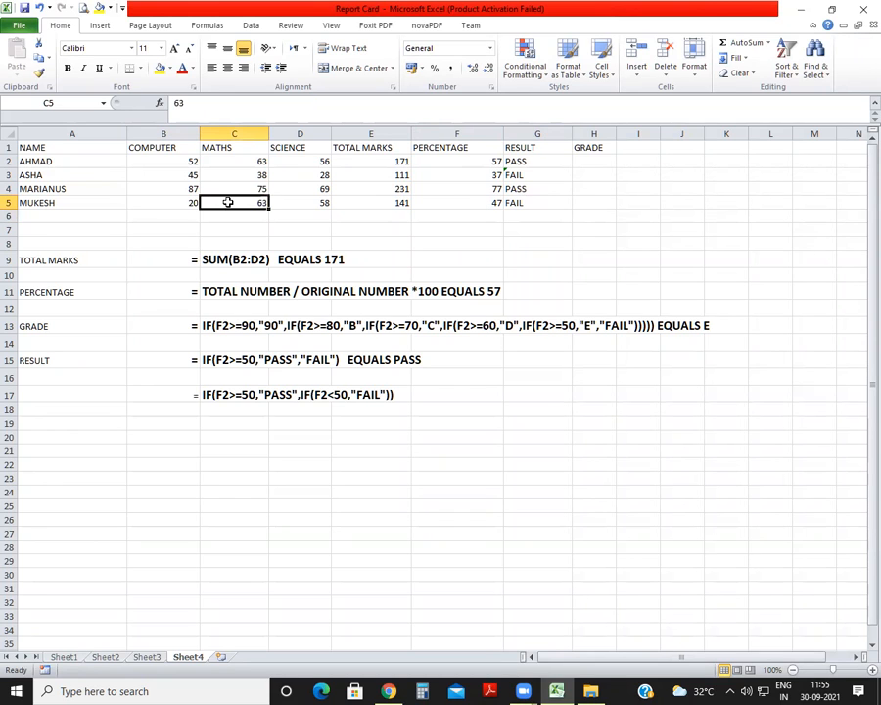
text(66)
key(Return)
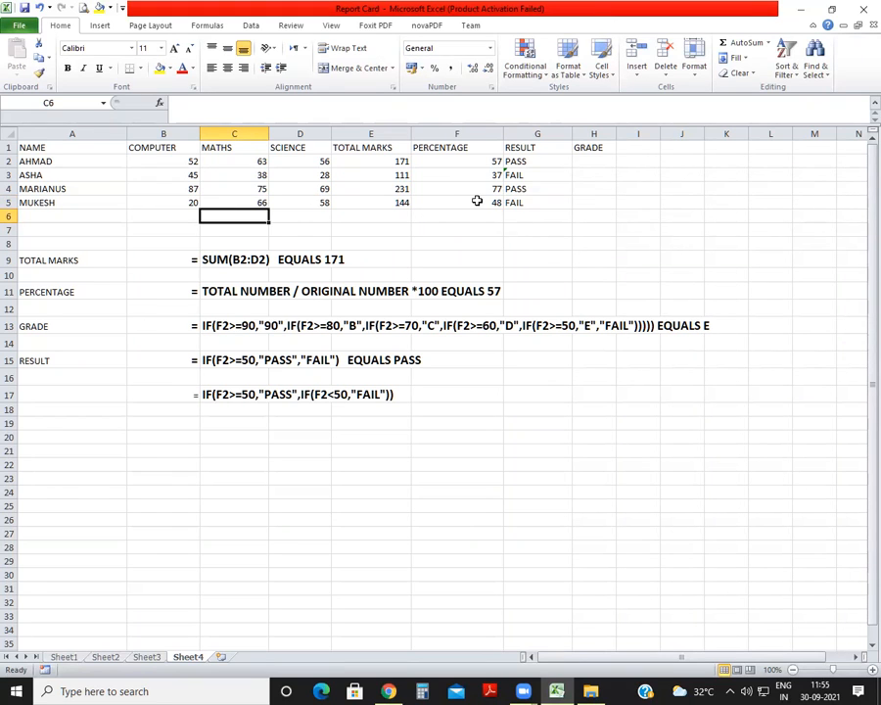
Set the row 5 marks to 50 for computer, 48 for maths and 52 for science, and check the result in G5.
click(194, 200)
text(50)
key(Tab)
text(48)
key(Tab)
text(52)
key(Tab)
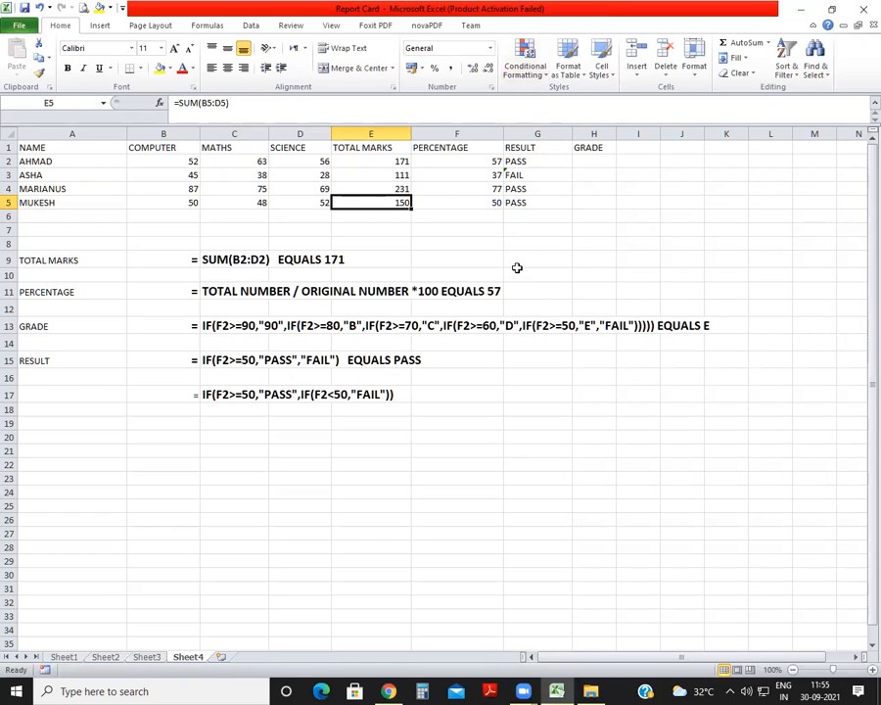
click(545, 202)
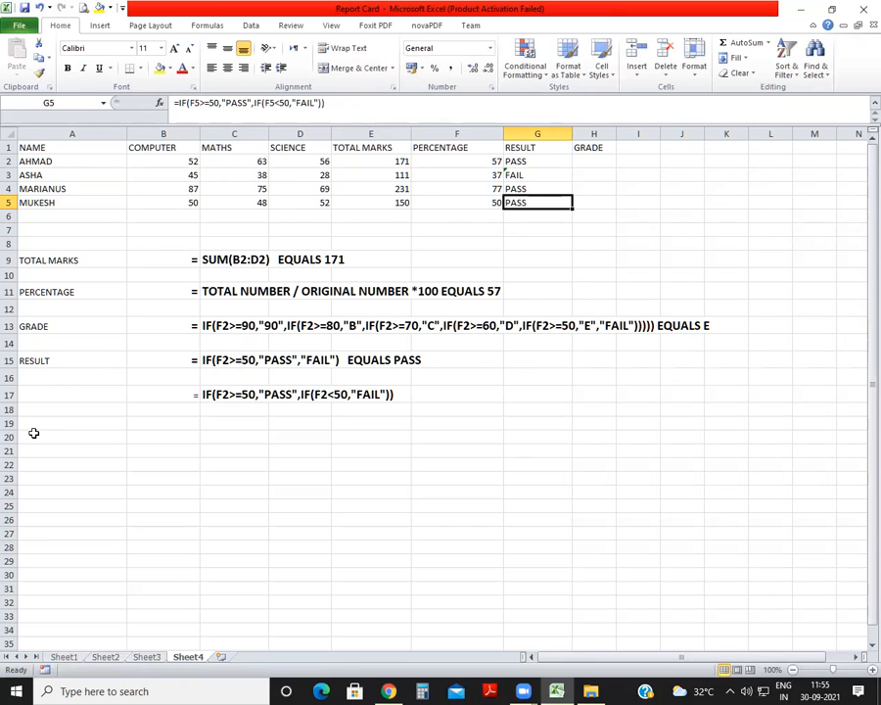
Move the GRADE formula note from row 13 to row 19, below the result notes.
click(218, 322)
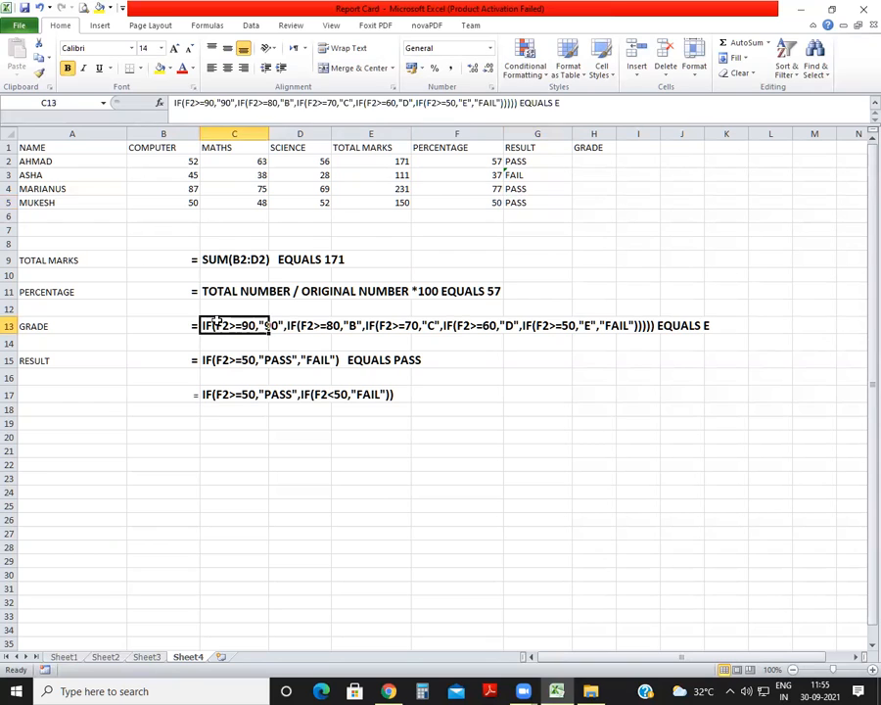
click(8, 324)
key(ctrl+c)
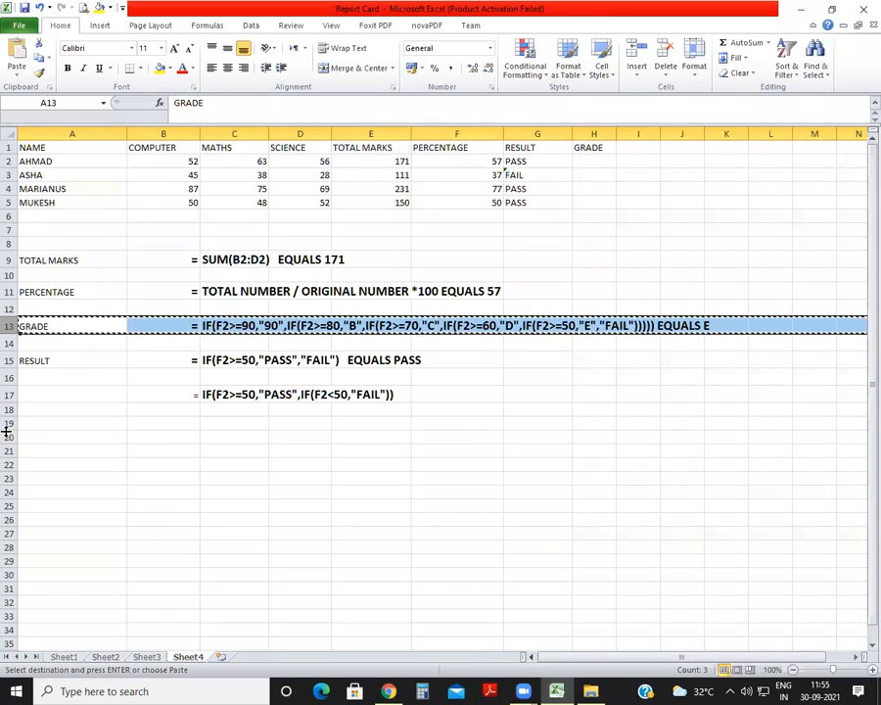
click(8, 422)
key(Return)
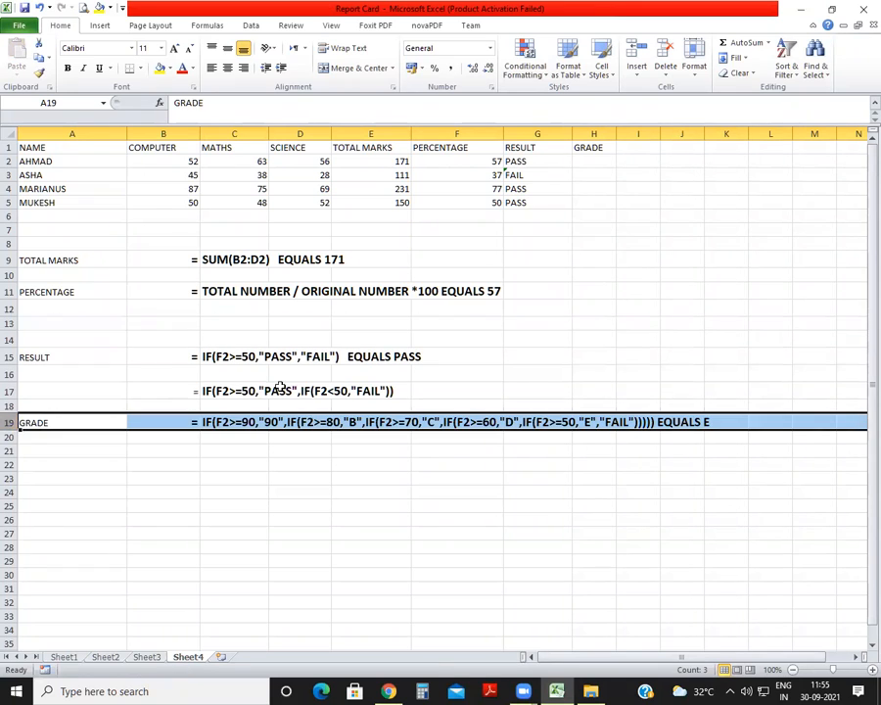
Delete the emptied row 13 above the RESULT note and select the grade formula text in C18.
click(7, 324)
right_click(16, 324)
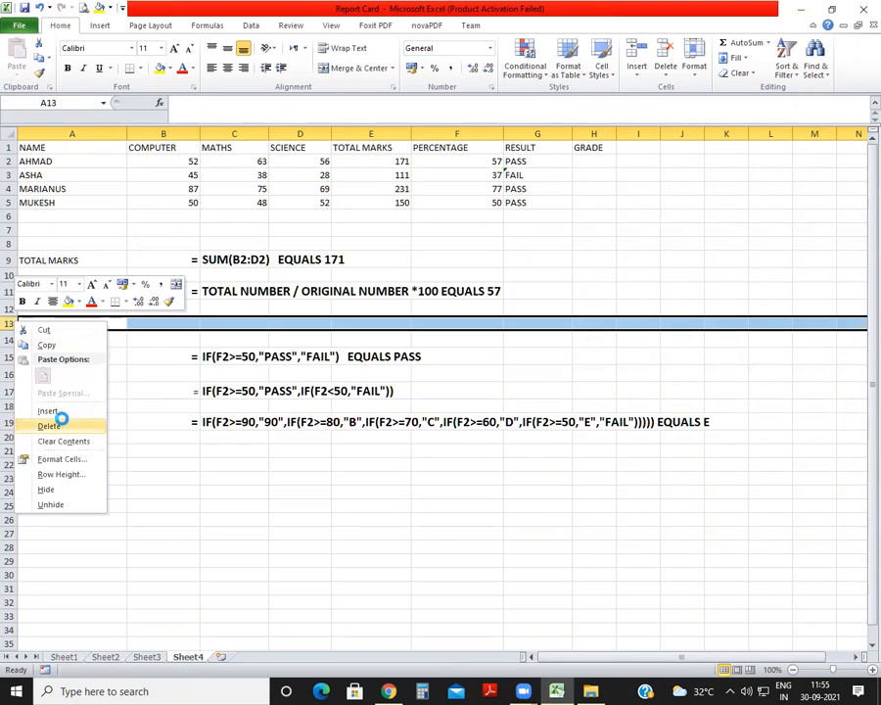
click(51, 421)
click(574, 329)
click(233, 409)
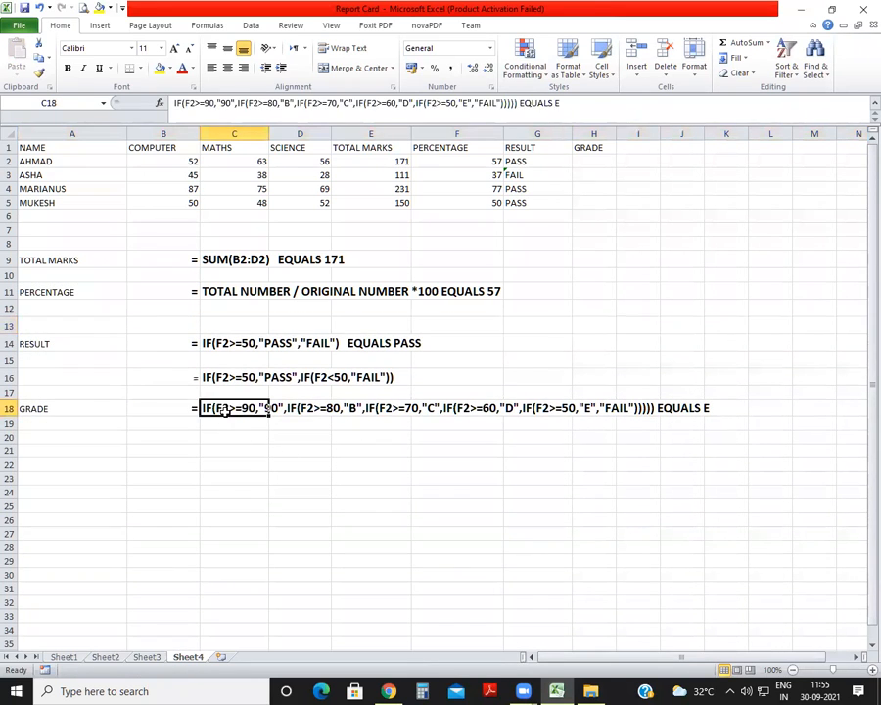
click(604, 162)
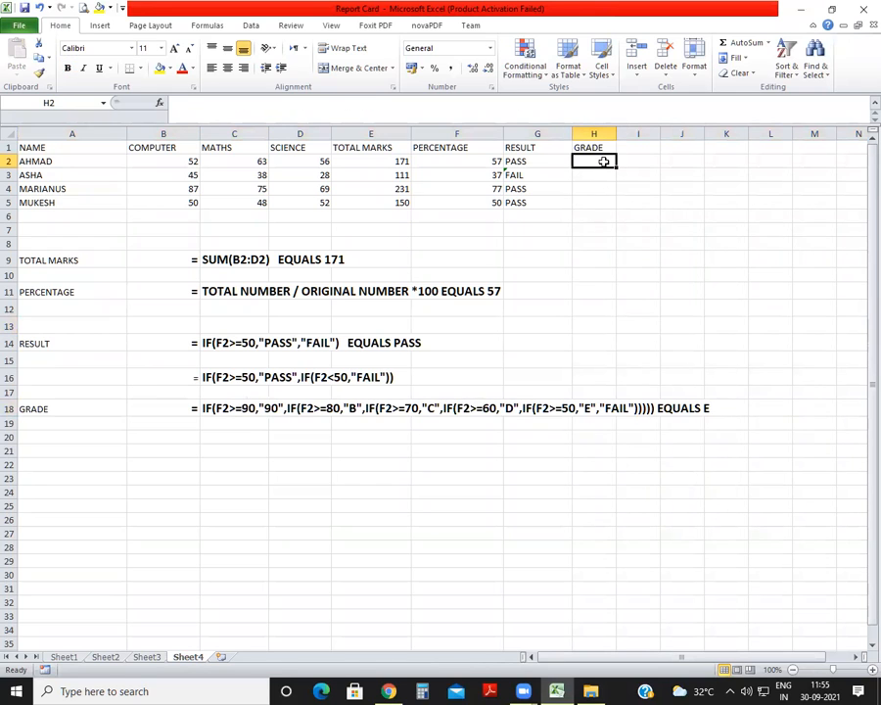
text(=IF()
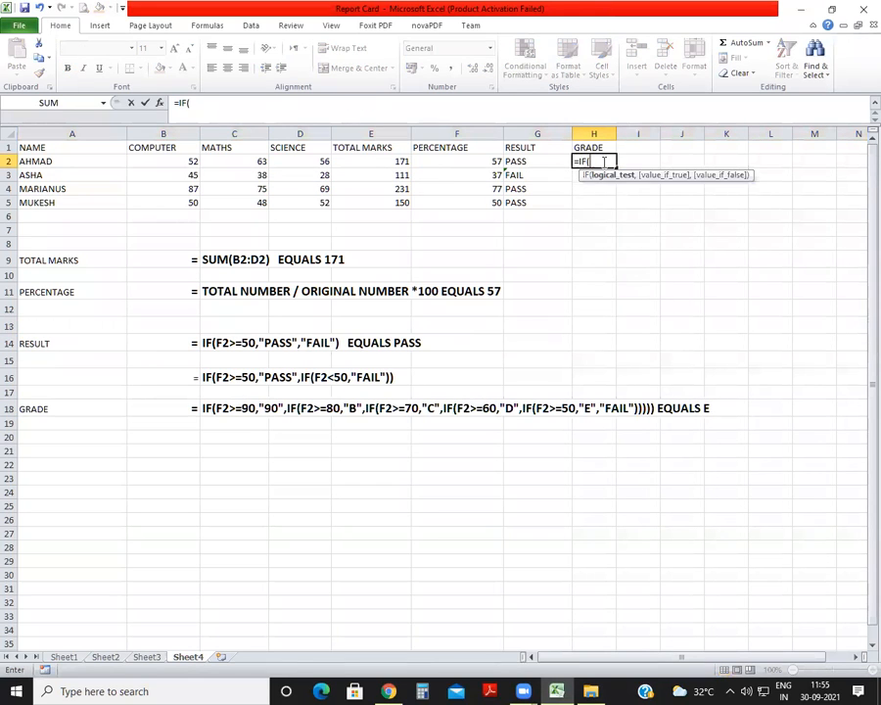
click(447, 162)
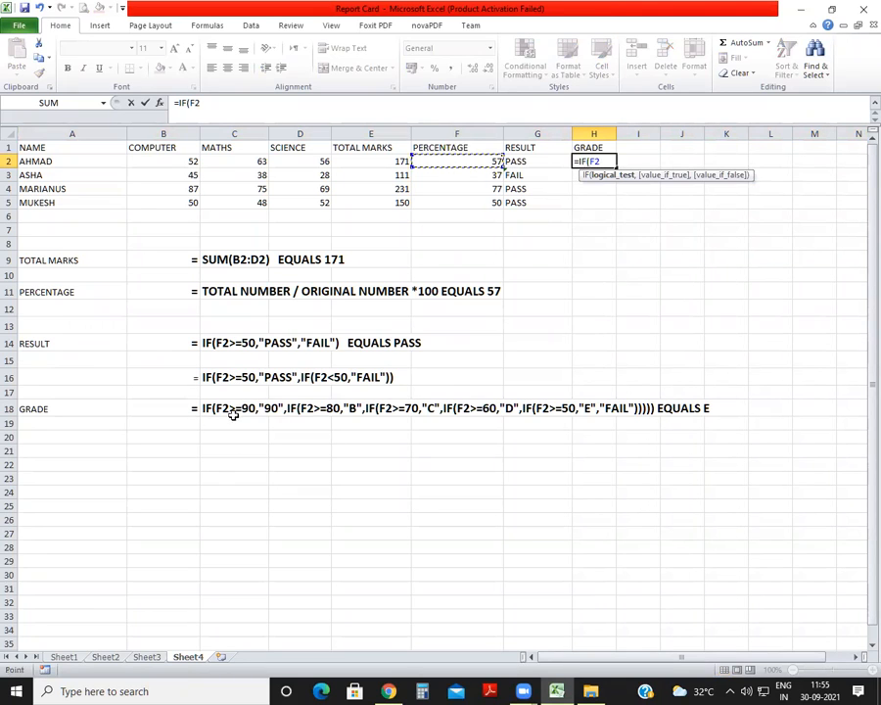
text(>=90,)
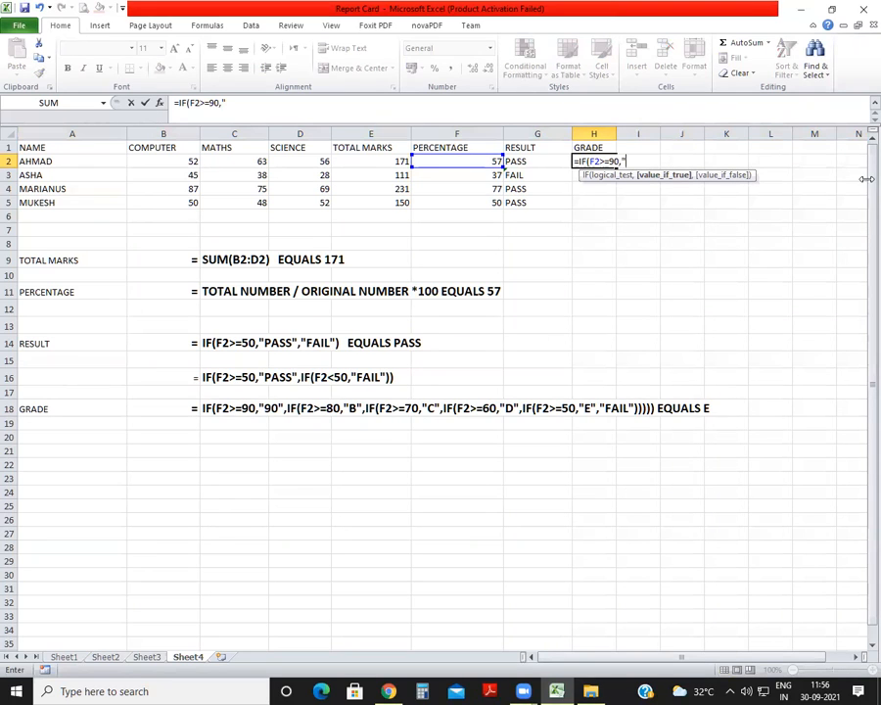
key(Escape)
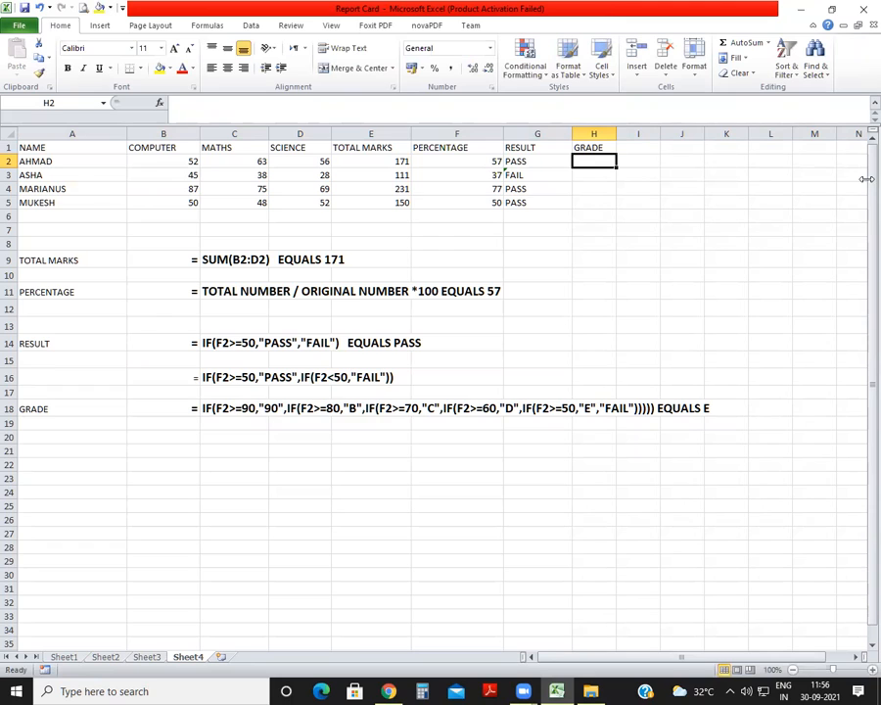
Correct the grade formula note in C18 by replacing the "90" grade with "A".
double_click(245, 412)
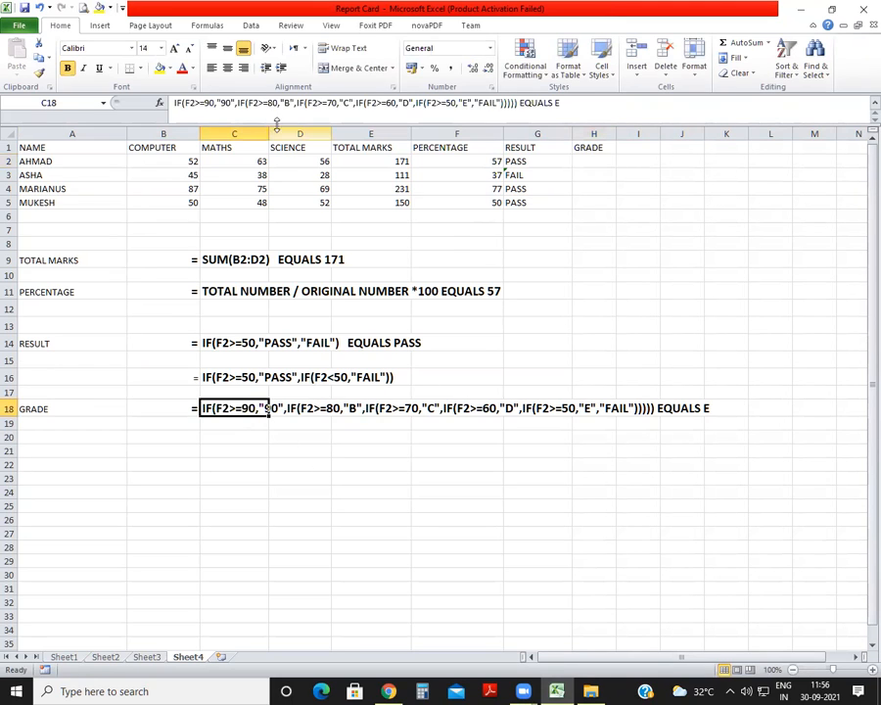
click(231, 102)
key(BackSpace)
key(BackSpace)
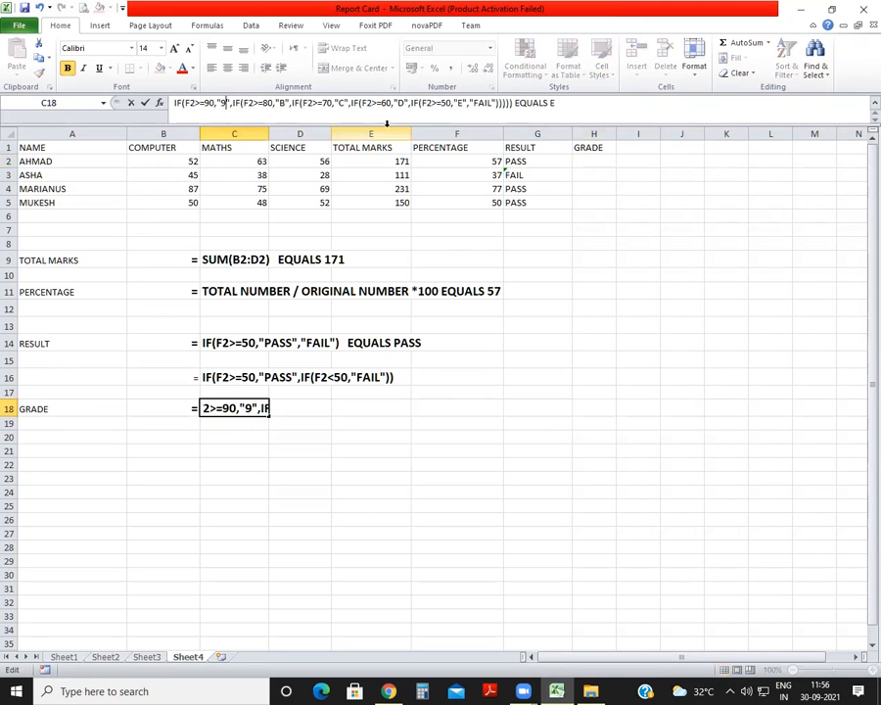
text(A)
key(Return)
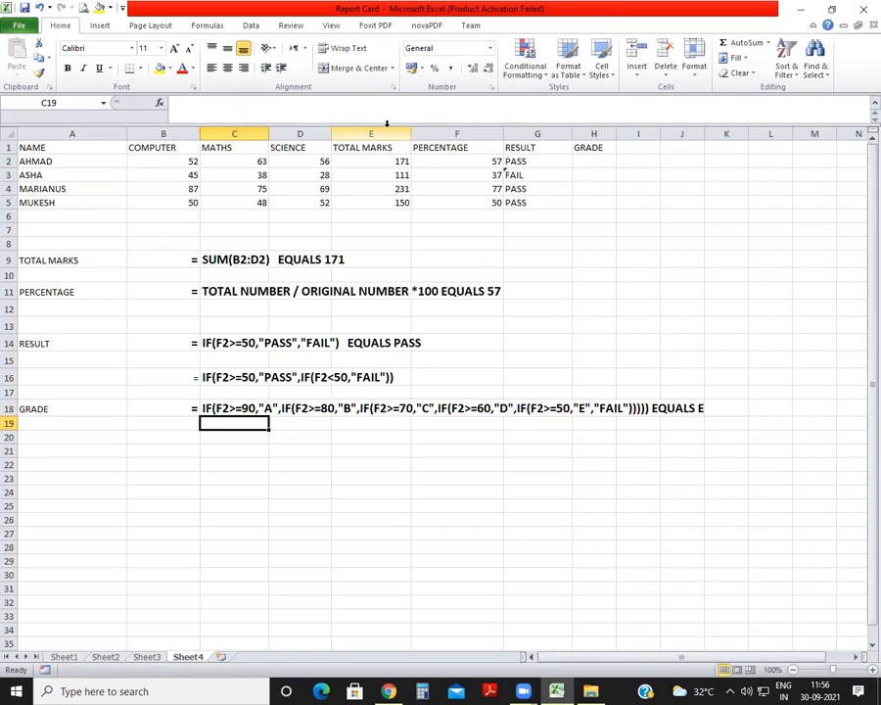
Start the grade formula in H2 with the first condition, =IF(F2>=90,"A", and leave it open for a nested condition.
click(588, 160)
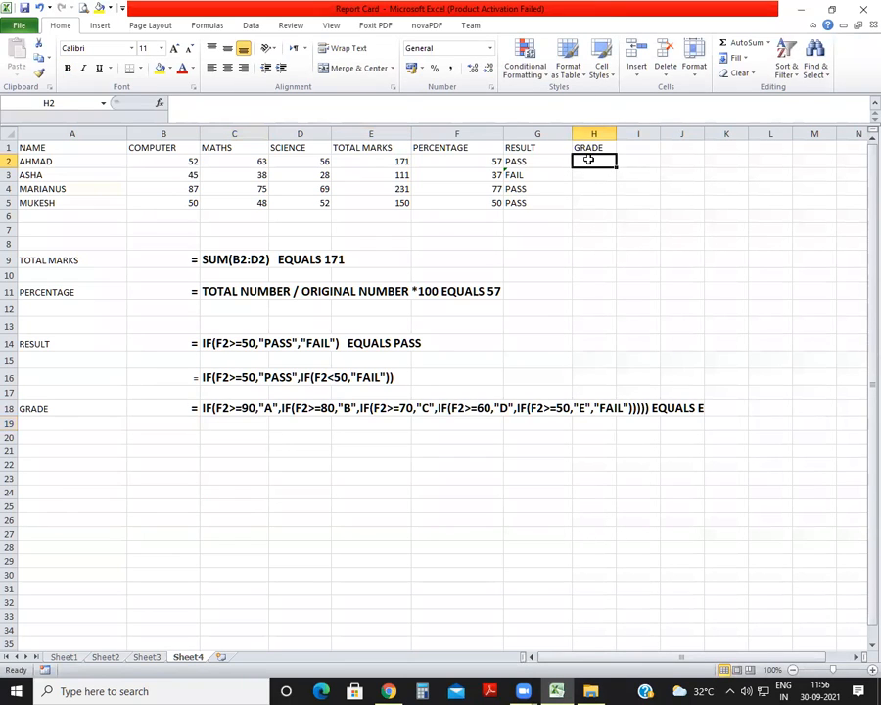
text(=IF()
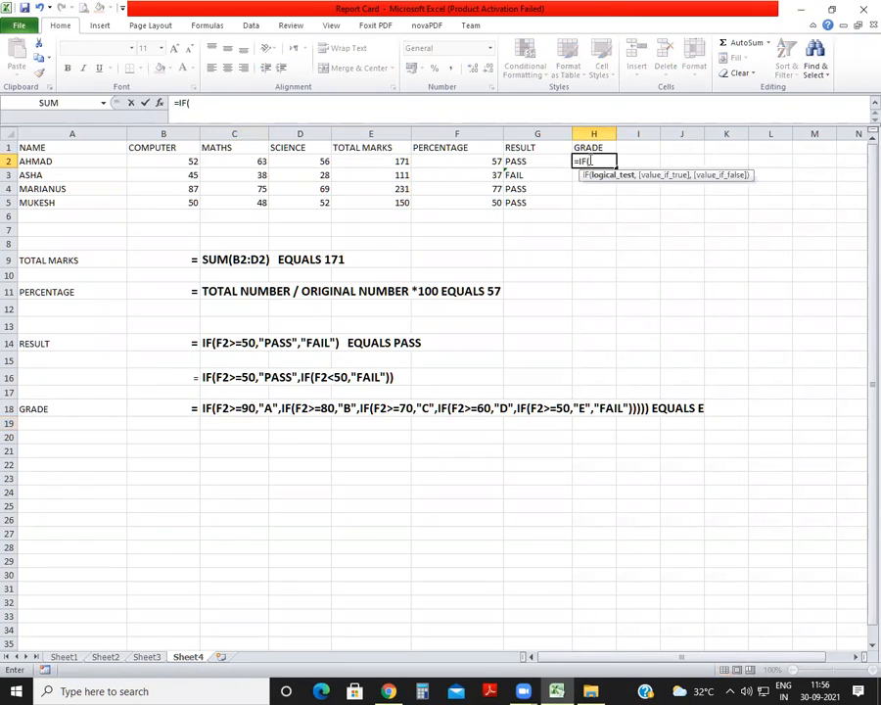
click(436, 163)
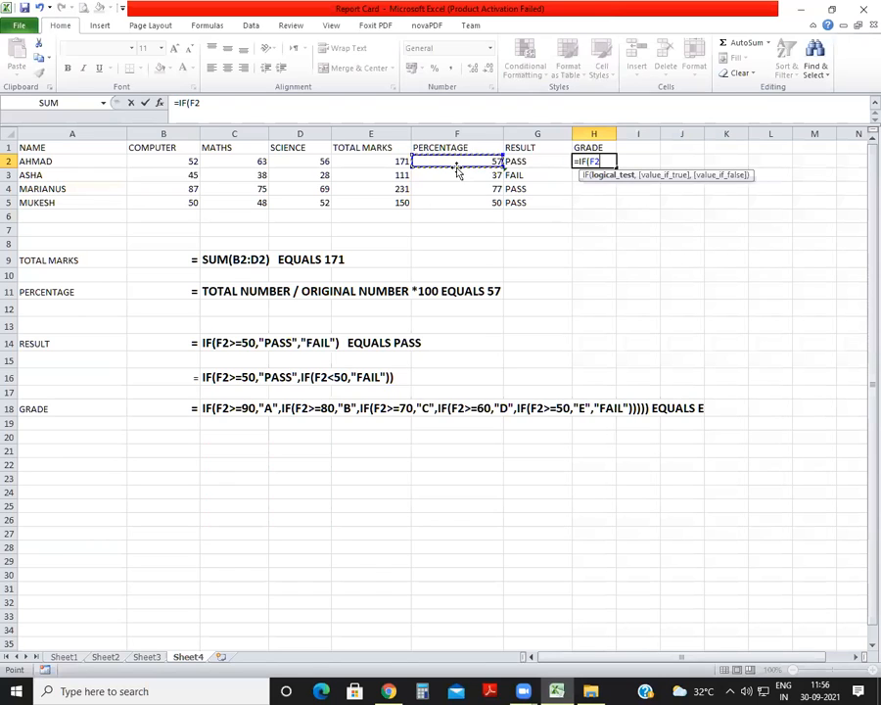
text(>=90,"A")
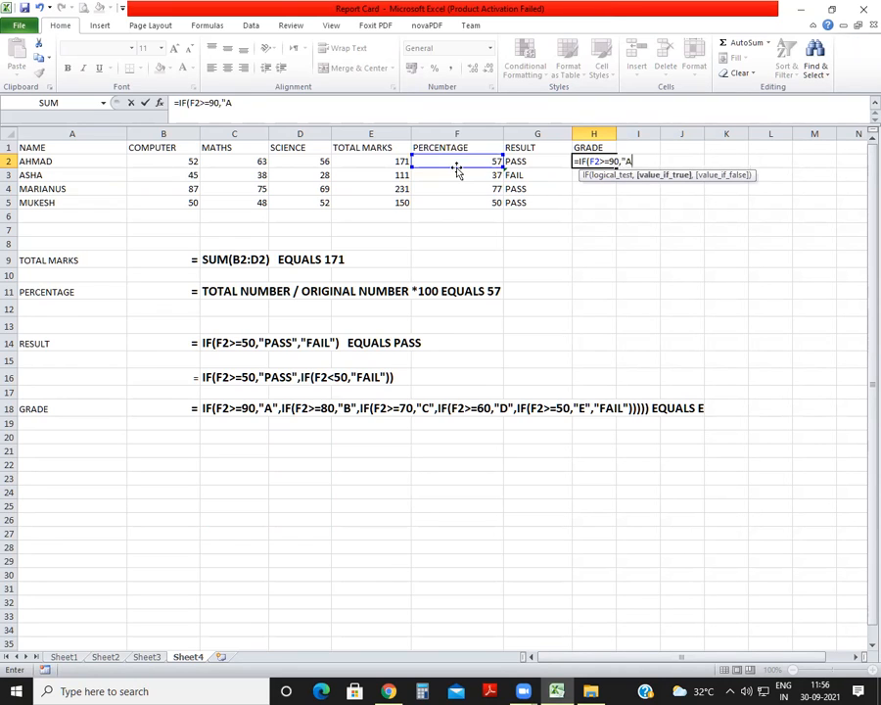
text(,)
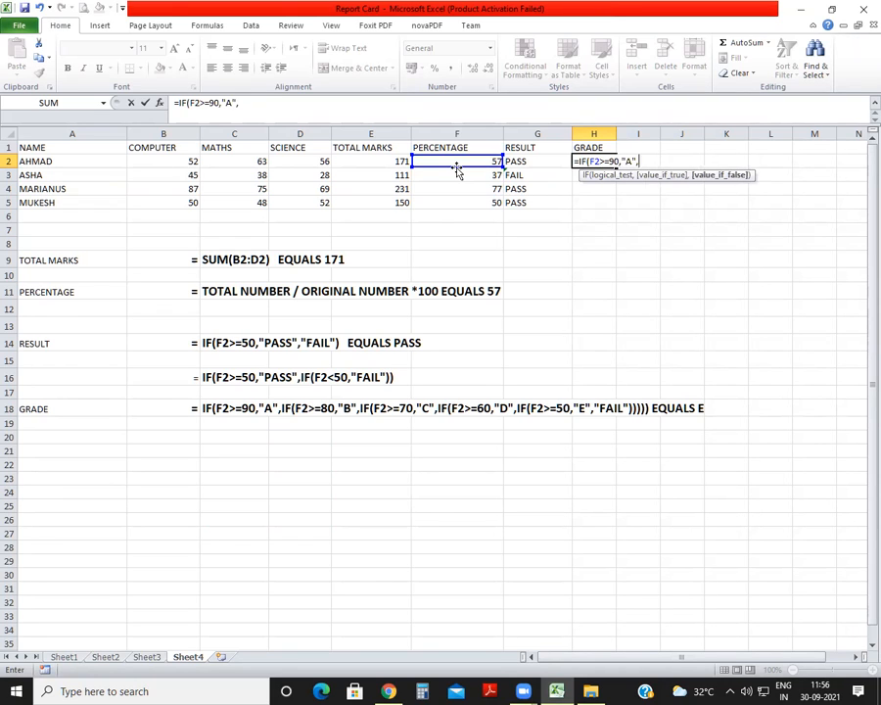
text(IF)
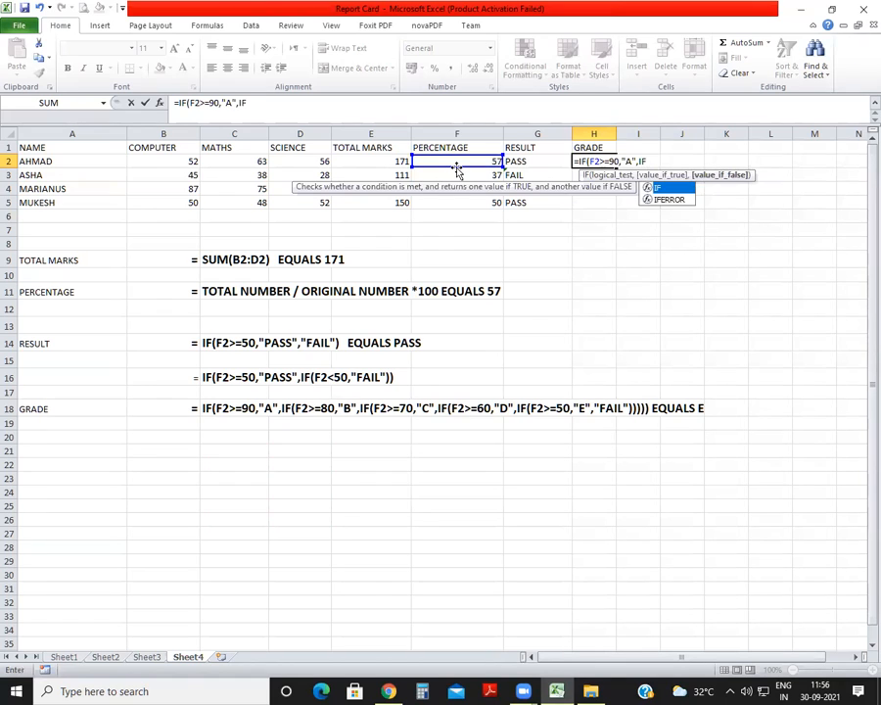
text((F2>)
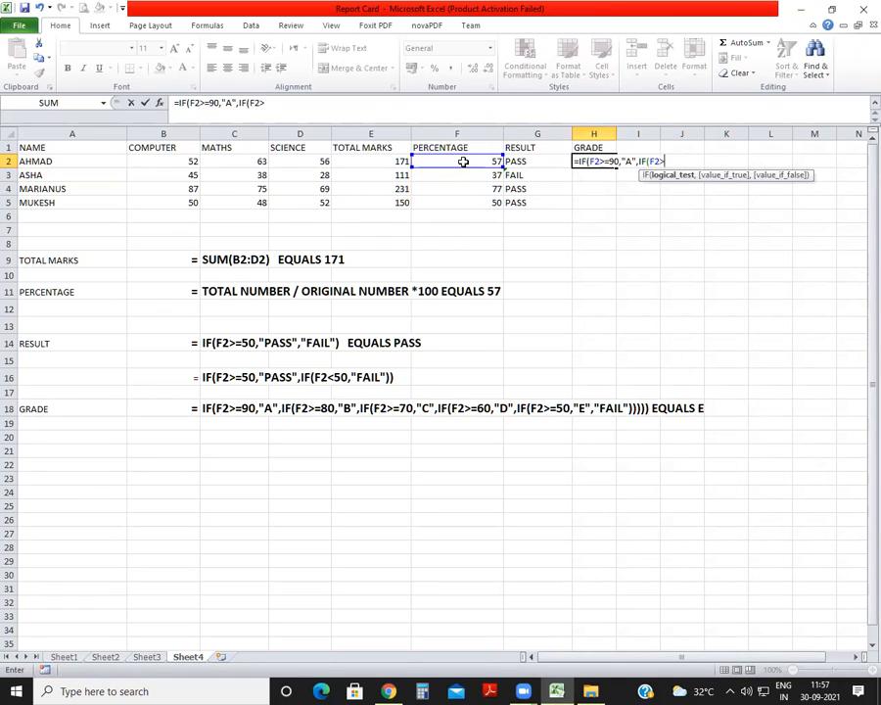
text(=80,)
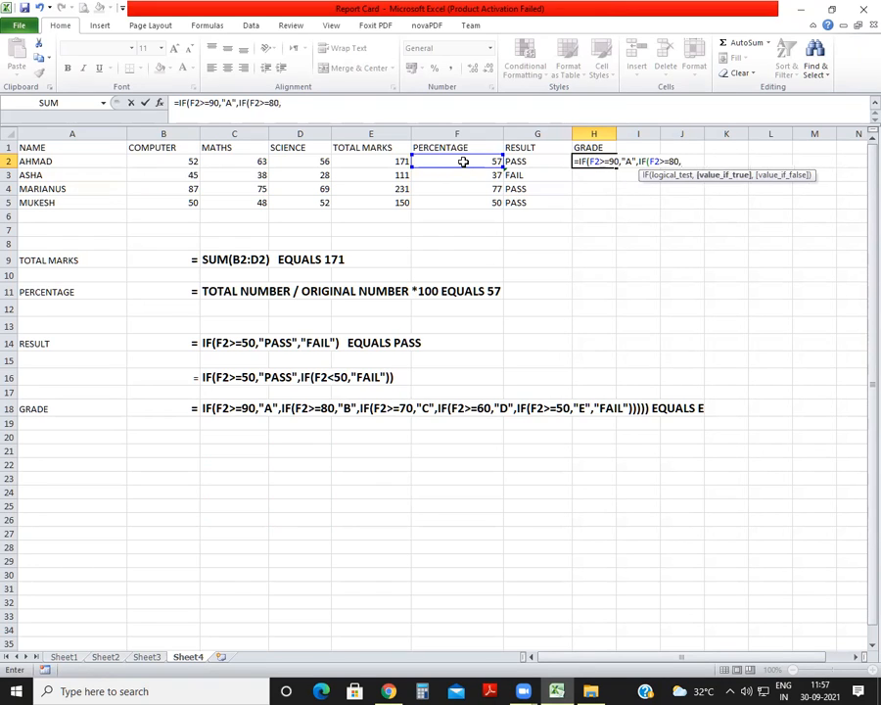
text("B)
Extend the H2 grade formula with the nested condition IF(F2>=80,"B", and begin another nested IF.
text(,IF()
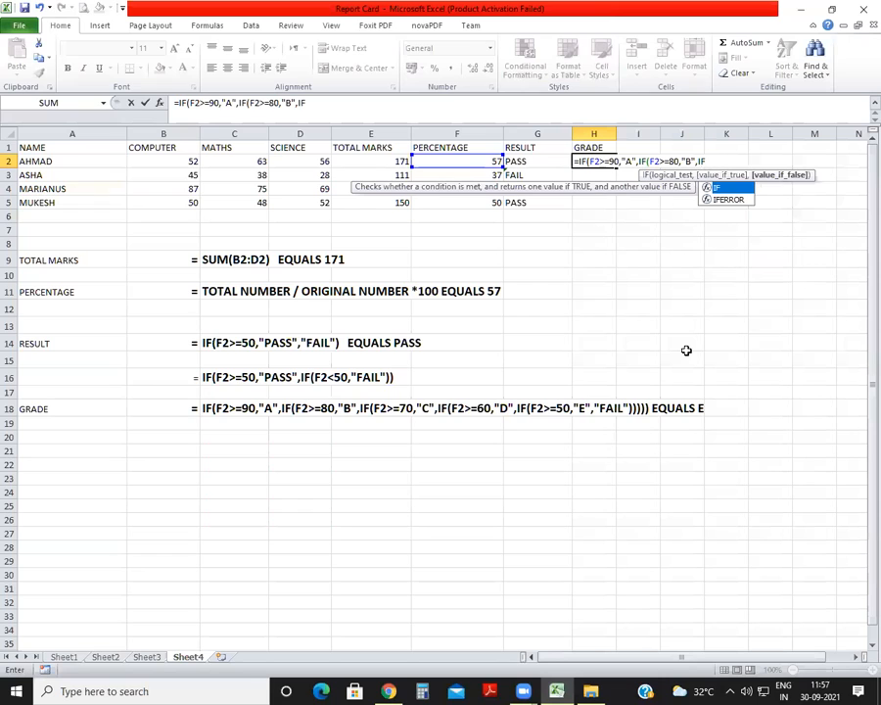
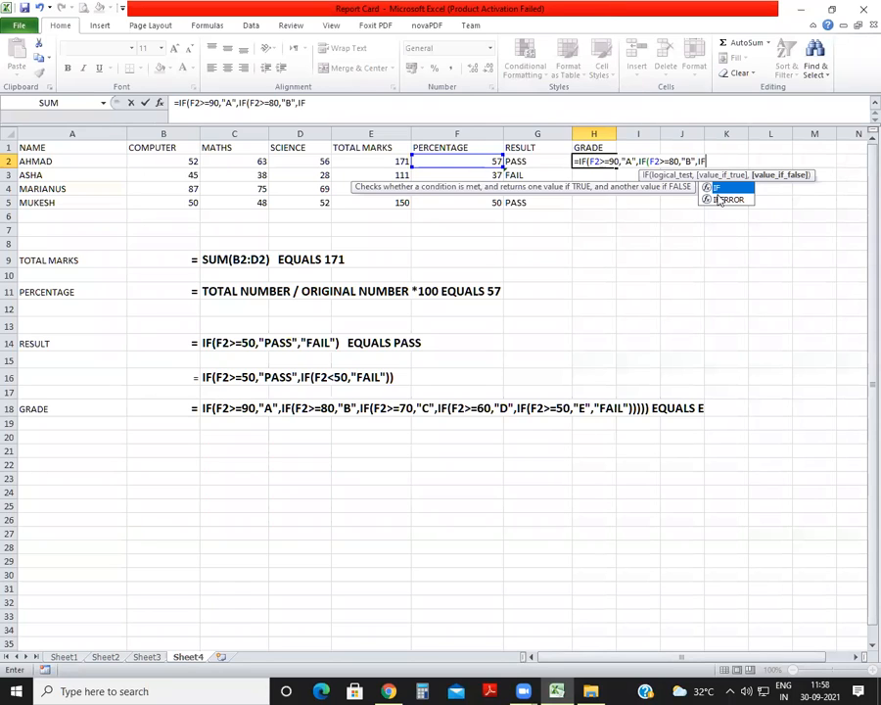
Continue the H2 grade formula with the nested condition IF(F2>=70,"C".
text(()
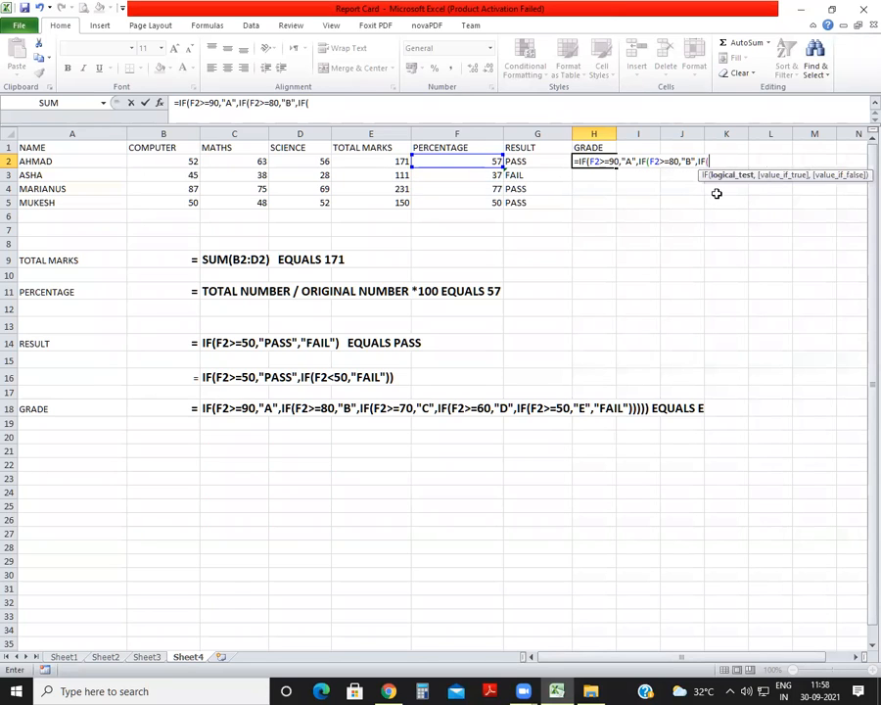
click(483, 163)
text(>=70,"C)
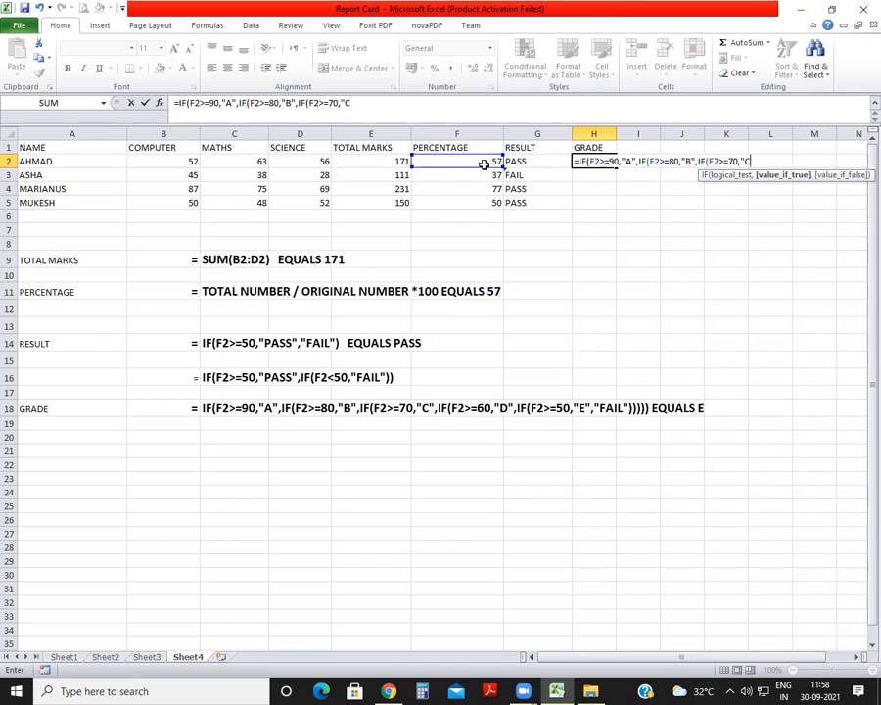
text(",IF()
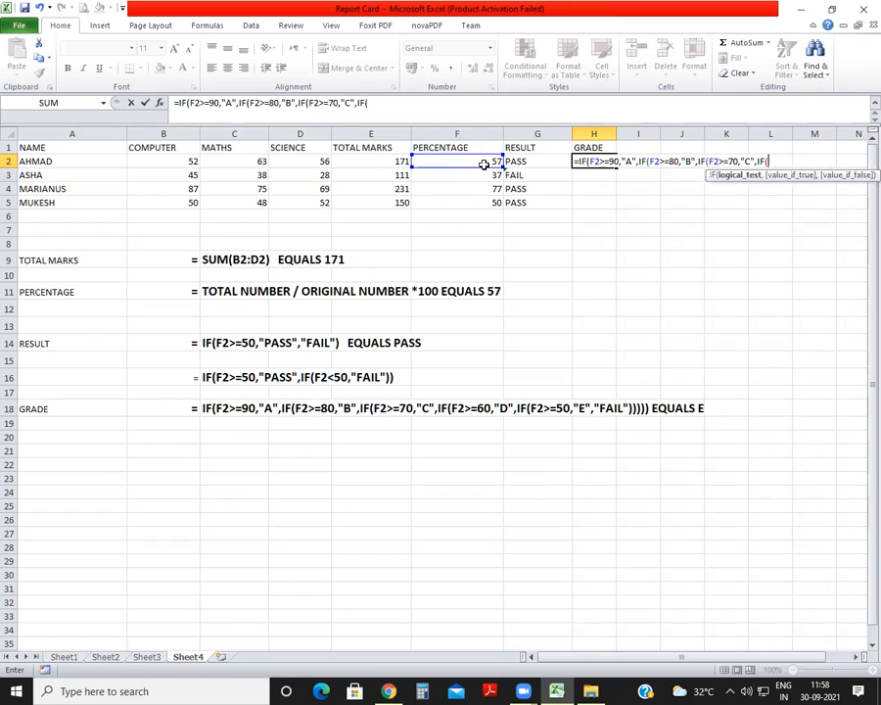
Add the nested condition IF(F2>=60,"D" to the H2 grade formula.
click(472, 164)
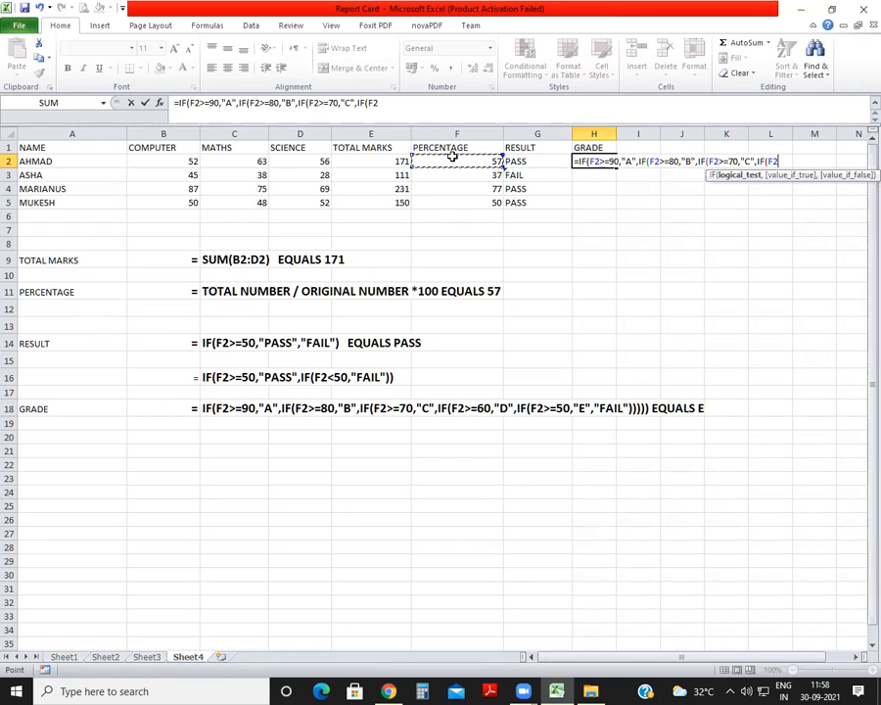
text(>=60,)
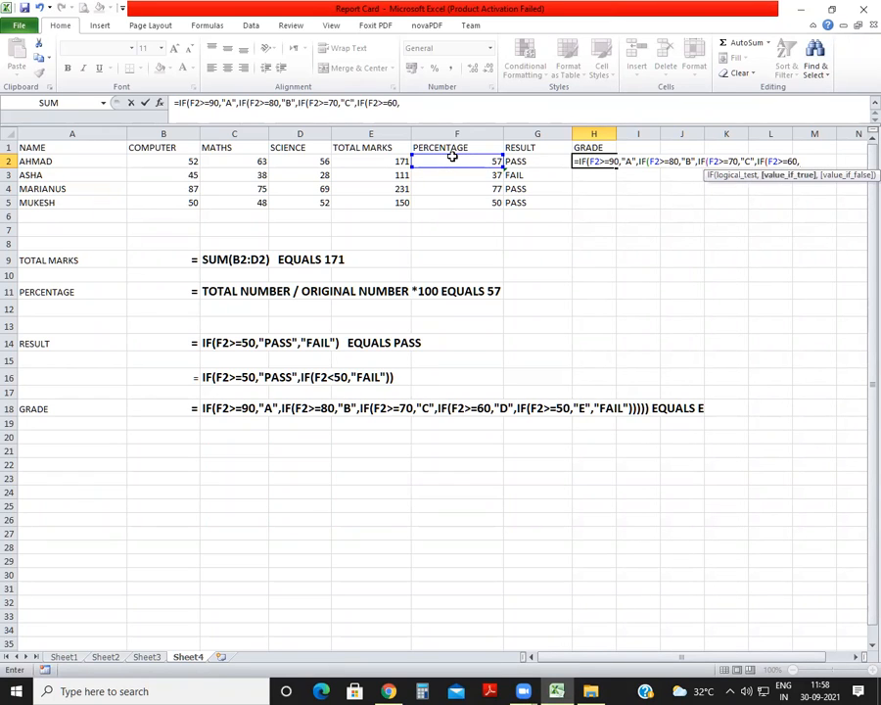
text("D",IF()
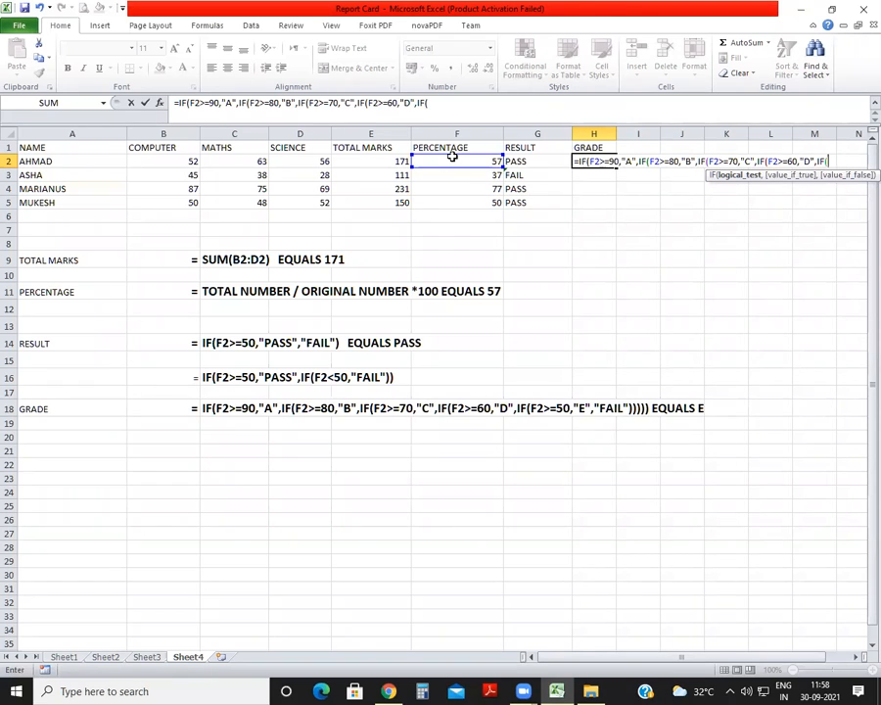
text(F2>=50,"E")
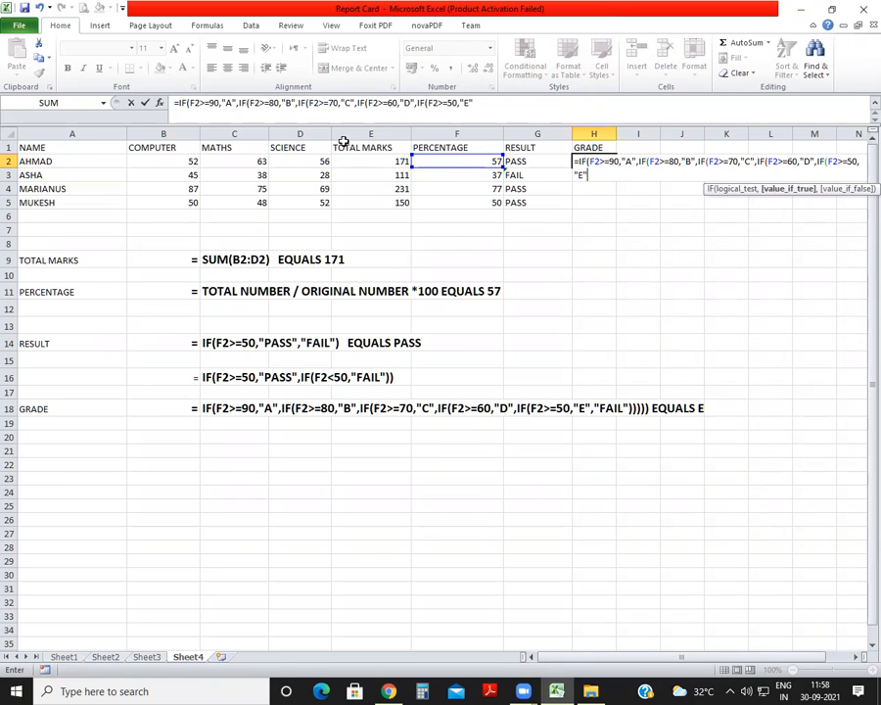
Finish the H2 grade formula with "FAIL" as the final false value and five closing brackets, and enter it.
click(510, 110)
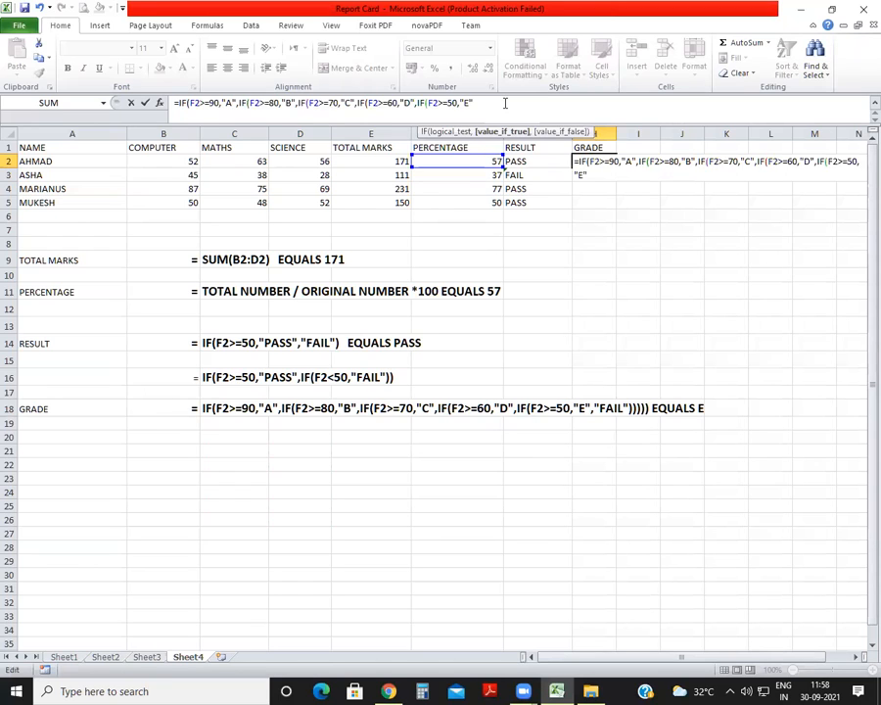
text(,)
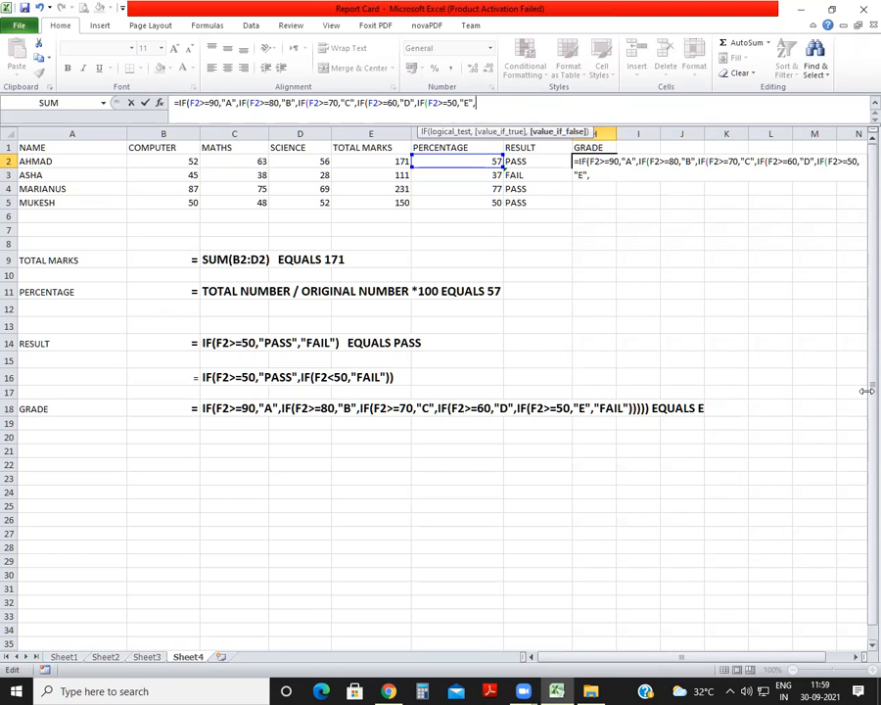
text(")
text(FAIL")
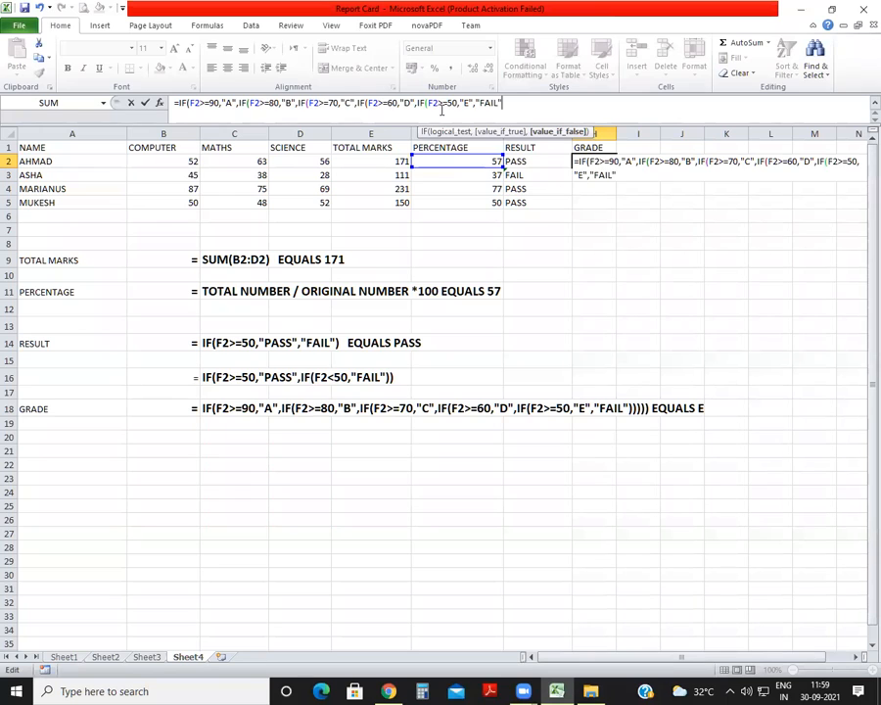
text())))))
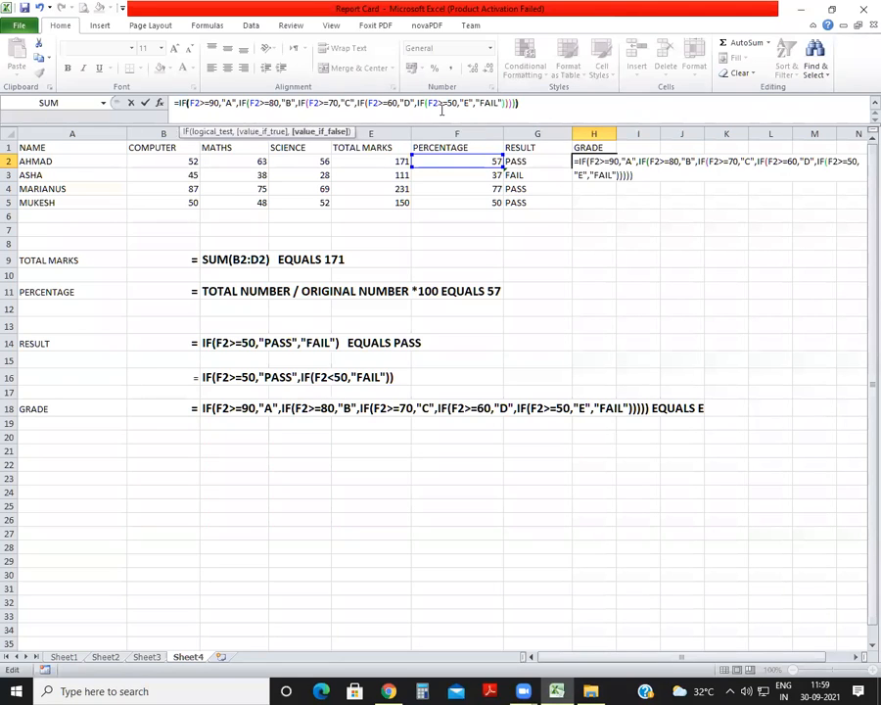
key(Return)
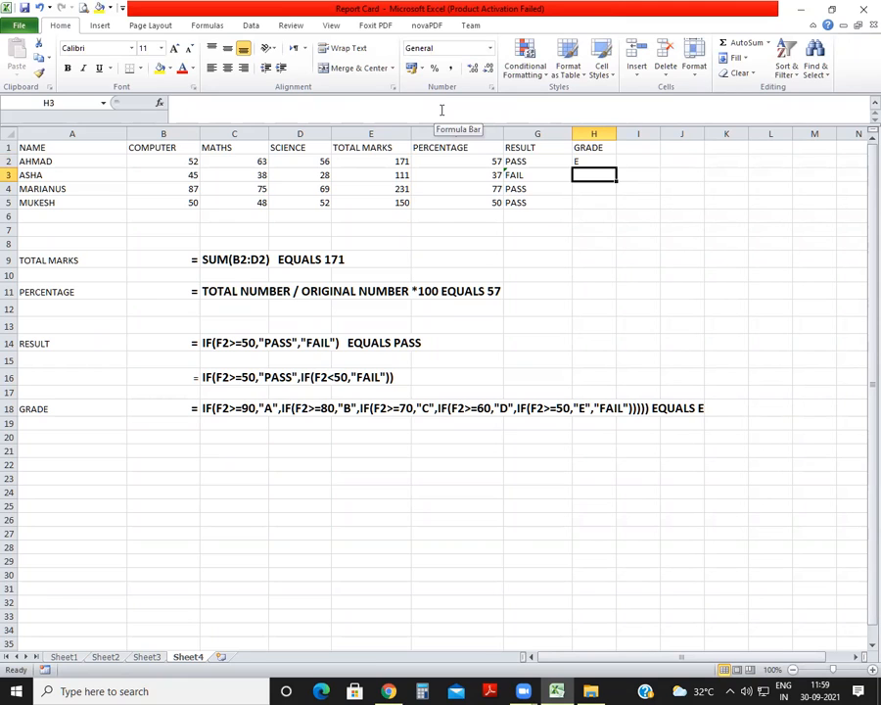
Start a generic grade formula note in C20 with IF(PER>=90,"A".
click(224, 433)
text(IF)
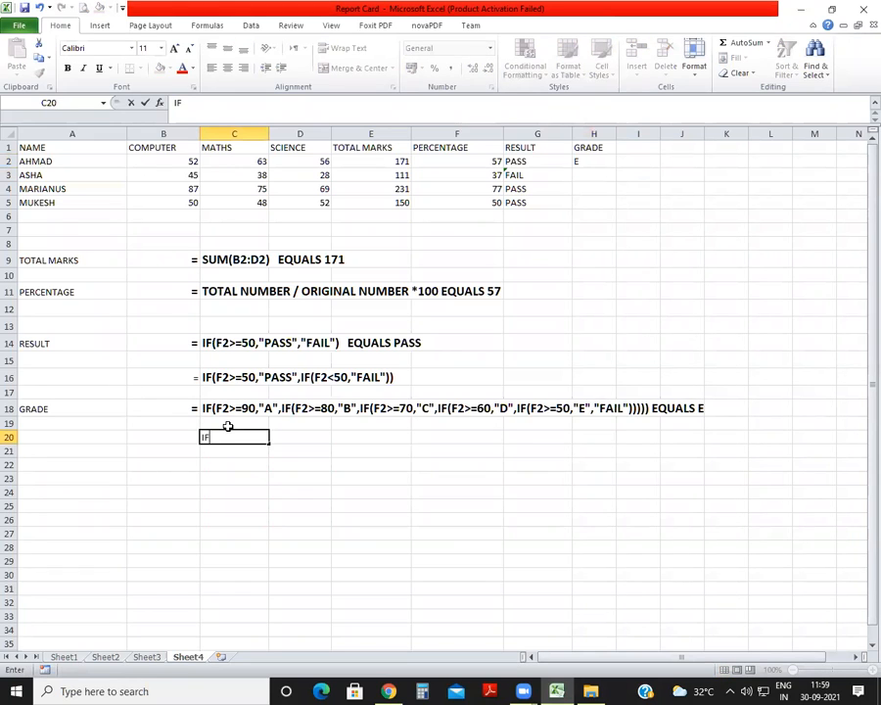
text((PER>=90)
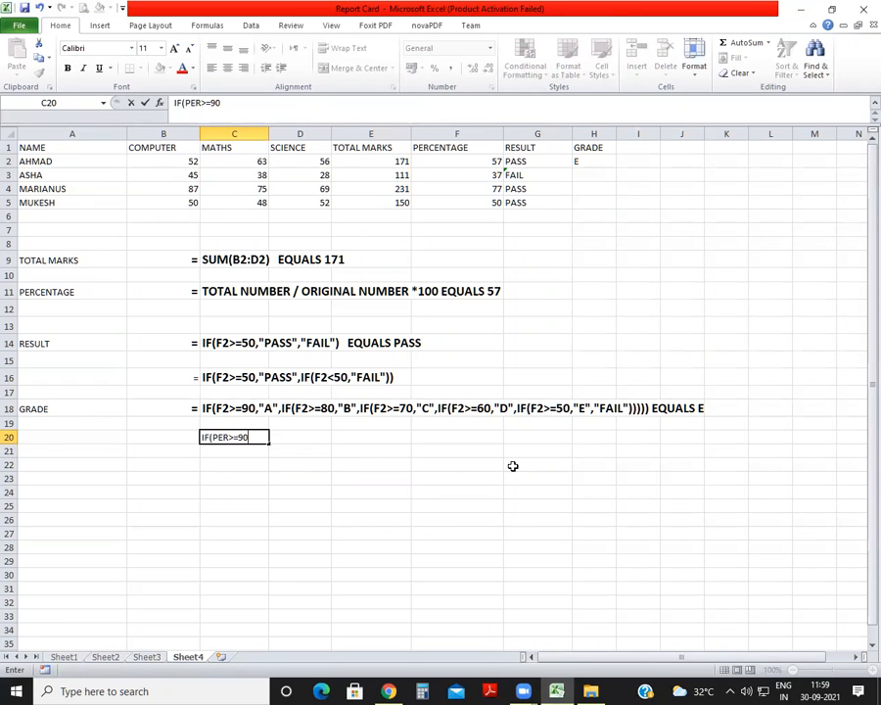
text(,")
text(A")
text(,IF)
text((PE)
text(R)
text(>=)
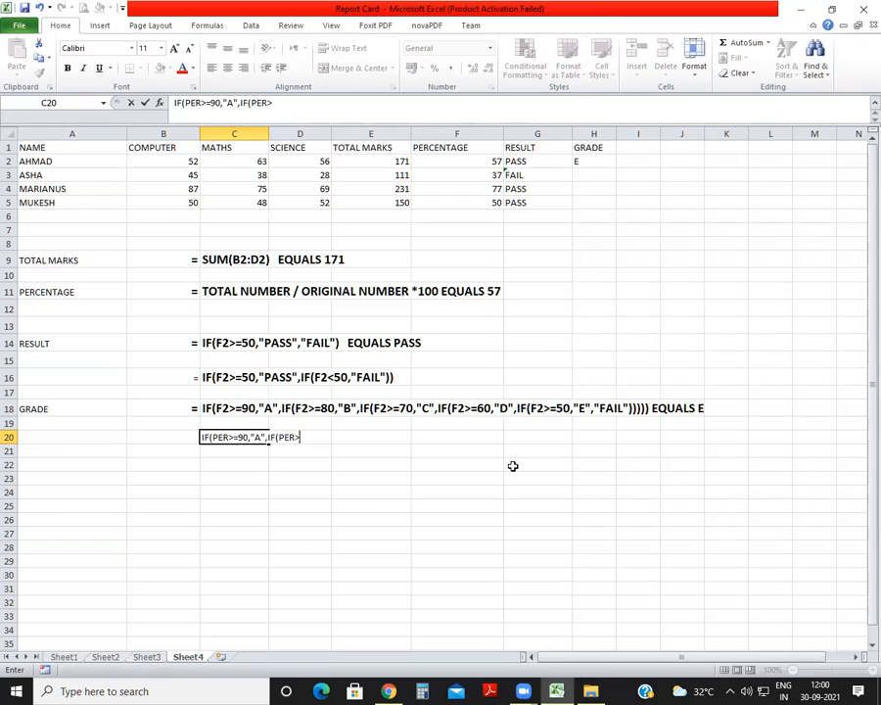
text(80,"B",IF(PER>=70,"C")
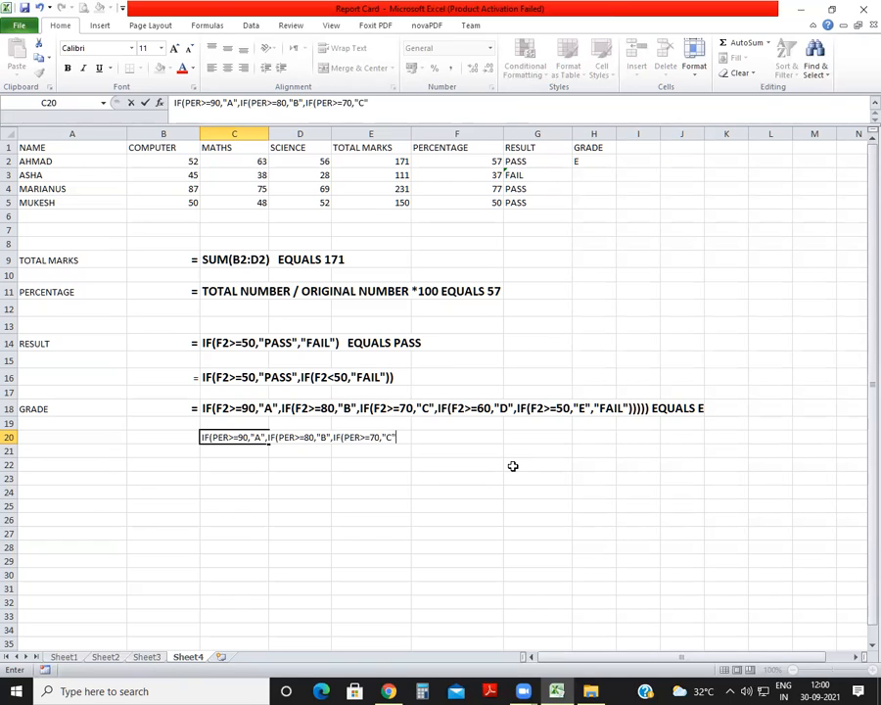
text(,IF(PER>=)
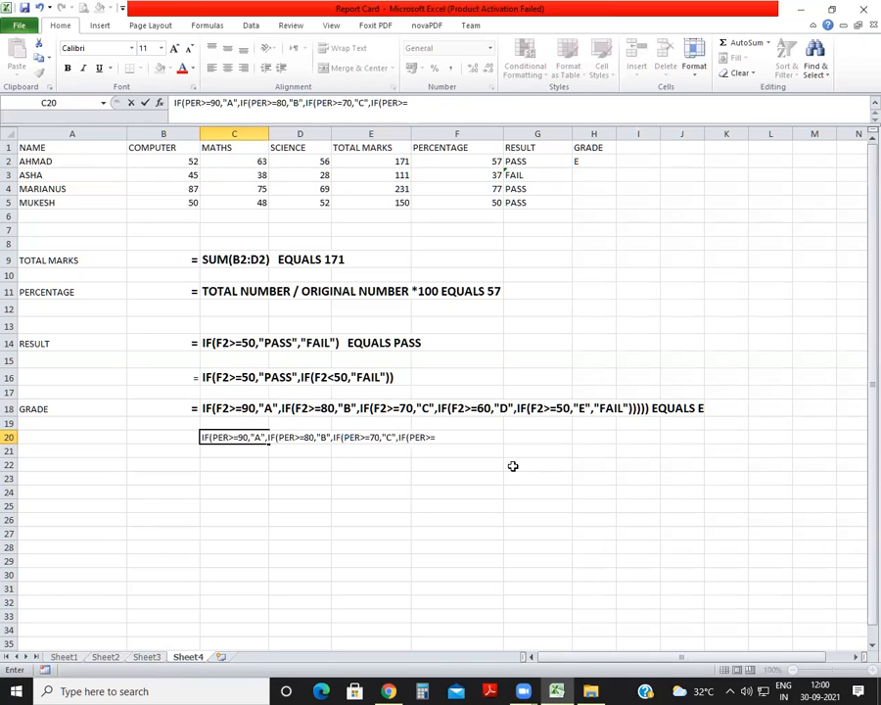
text(60,")
text(D")
text(,IF()
text(PER)
text(>=)
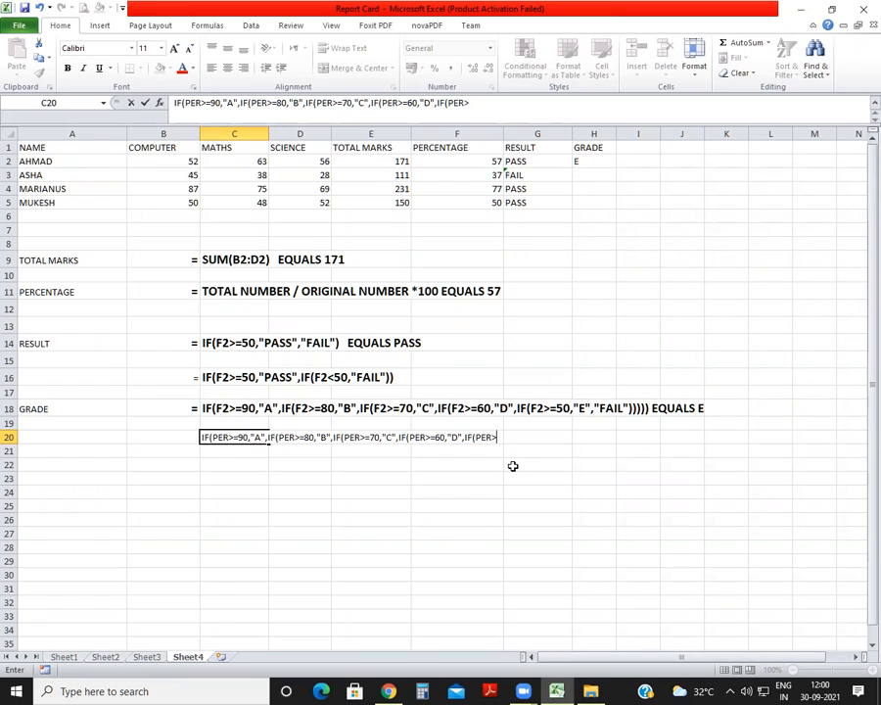
text(50,"E","FAIL"))))))
Complete the C20 note with IF(PER>=50,"E","FAIL"))))) and enter it.
key(Return)
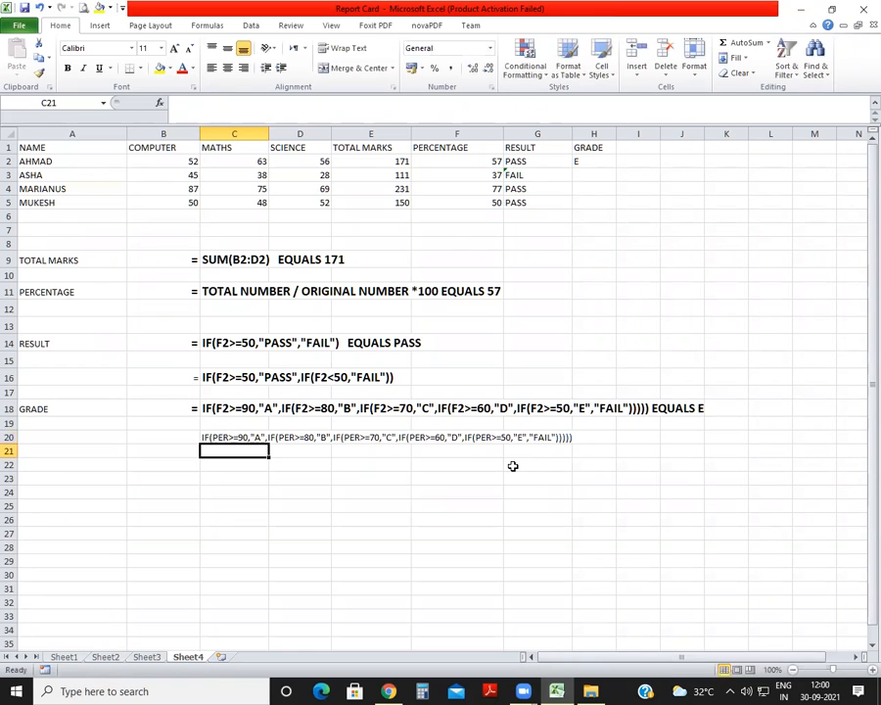
Copy the formatting of the grade formula note in C18 onto the note in C20.
click(214, 408)
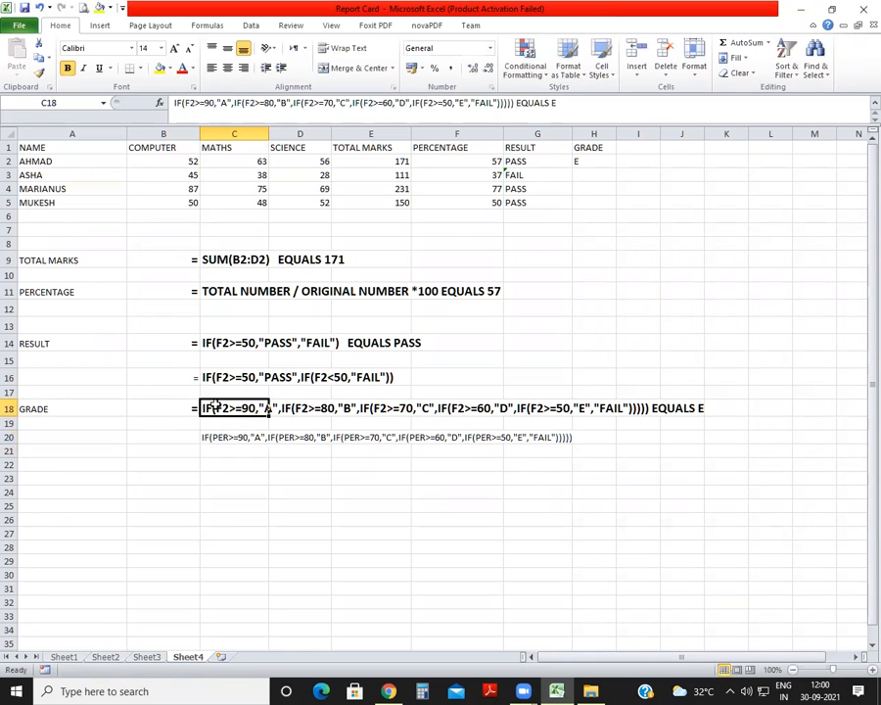
click(40, 73)
click(215, 438)
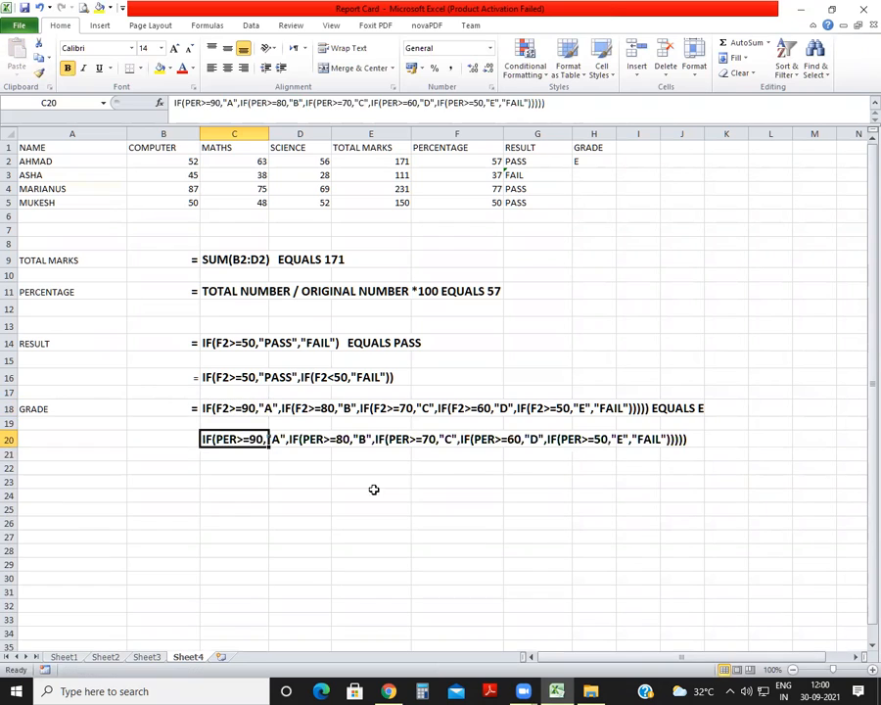
click(416, 489)
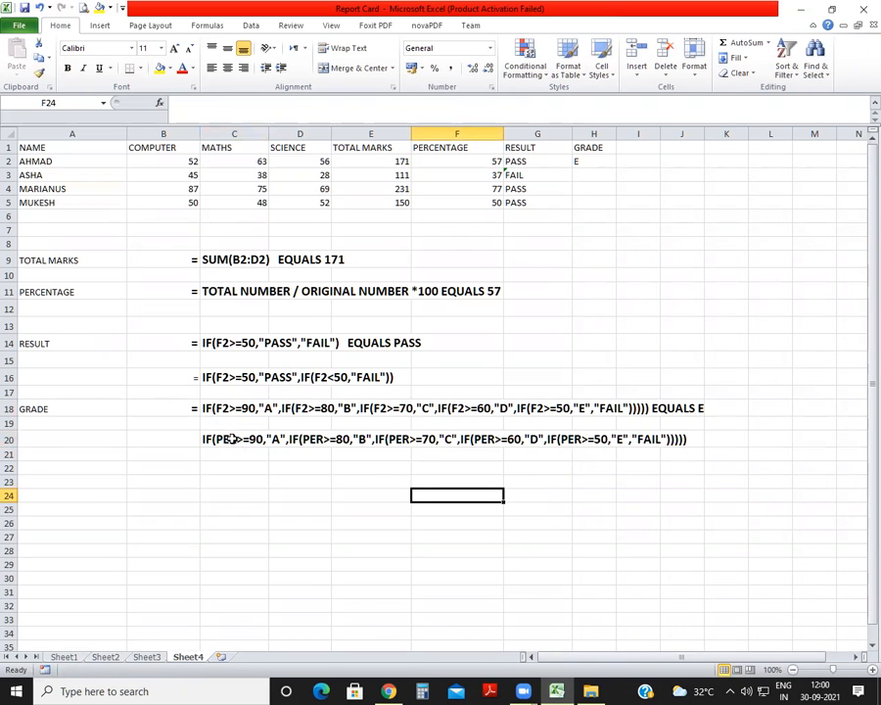
Start the grade formula in H3 with =IF(F3>=90,"A", and leave it open for a nested condition.
click(606, 180)
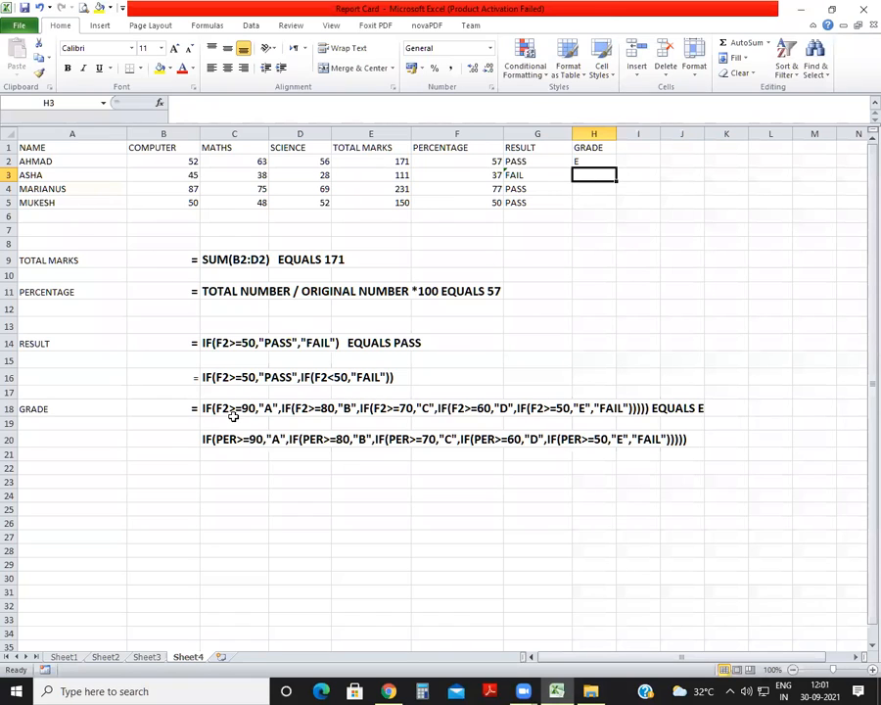
text(=if)
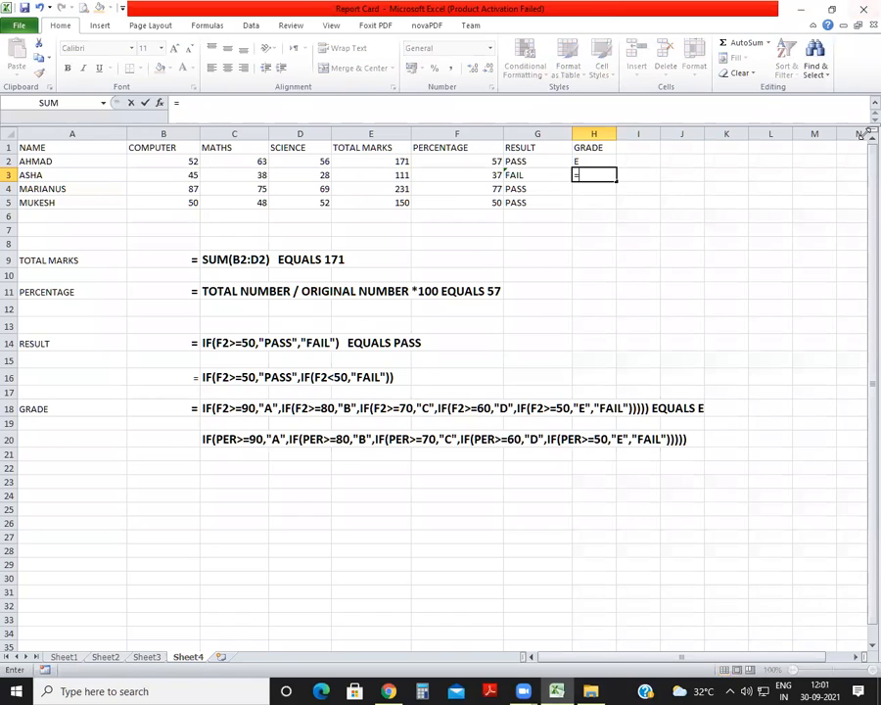
key(Tab)
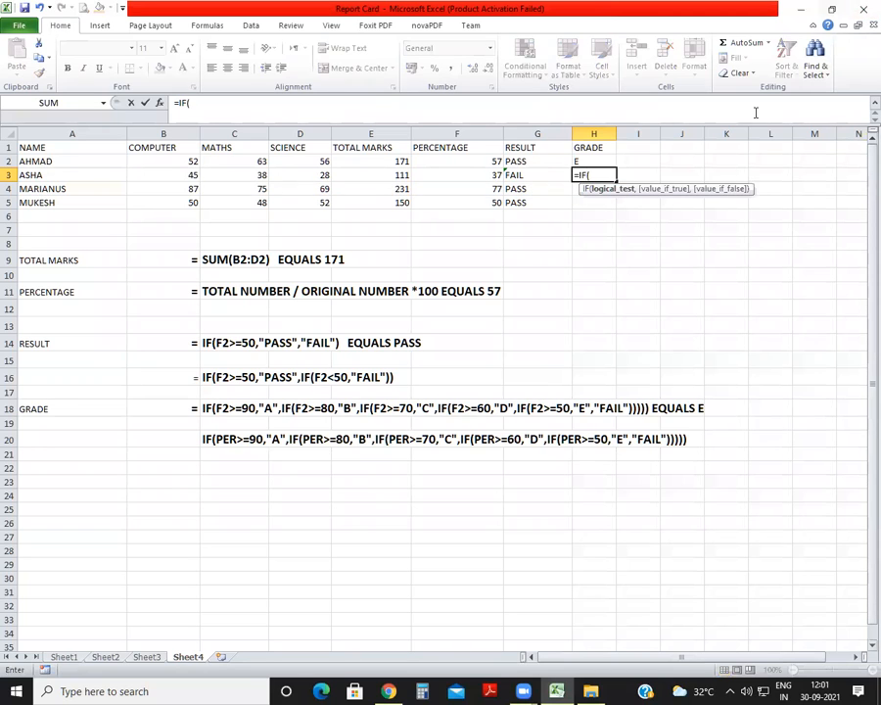
click(476, 178)
text(>9)
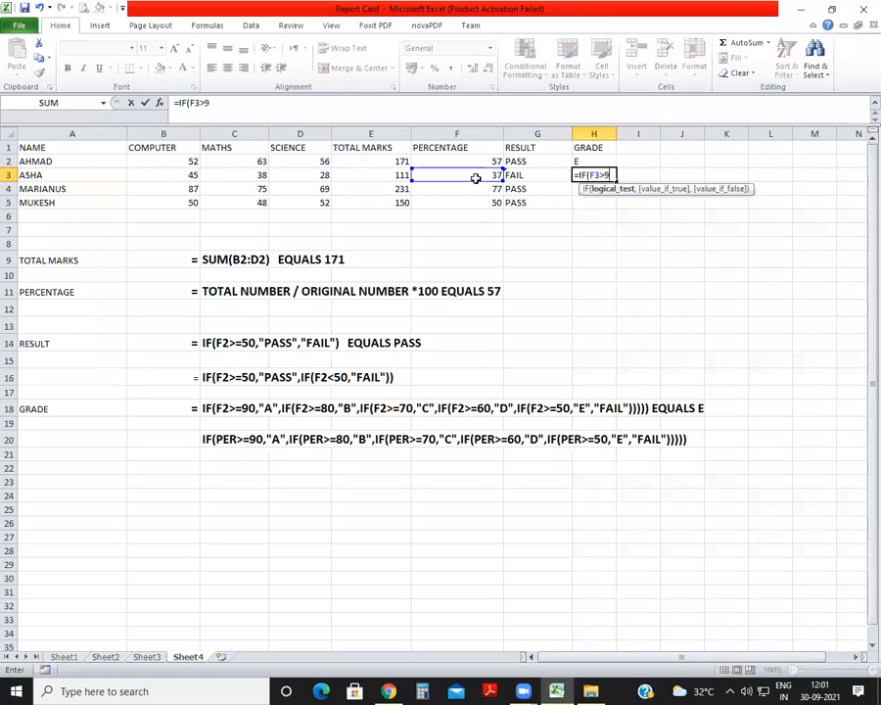
key(BackSpace)
text(=90,")
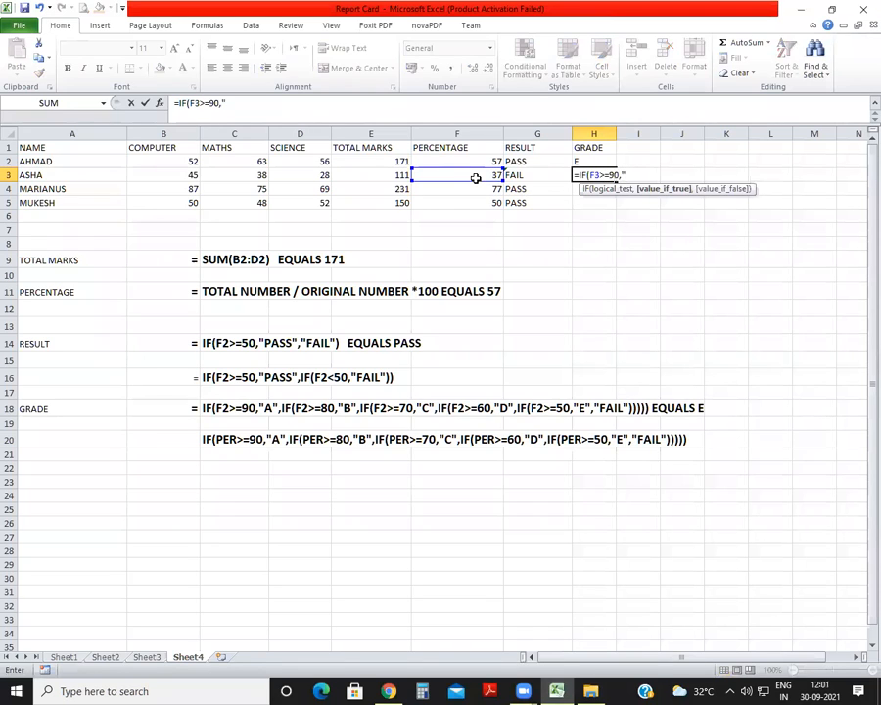
text(A",IF()
Extend the H3 grade formula with the nested condition IF(F3>=80,"B" and leave it open for another.
key(Left)
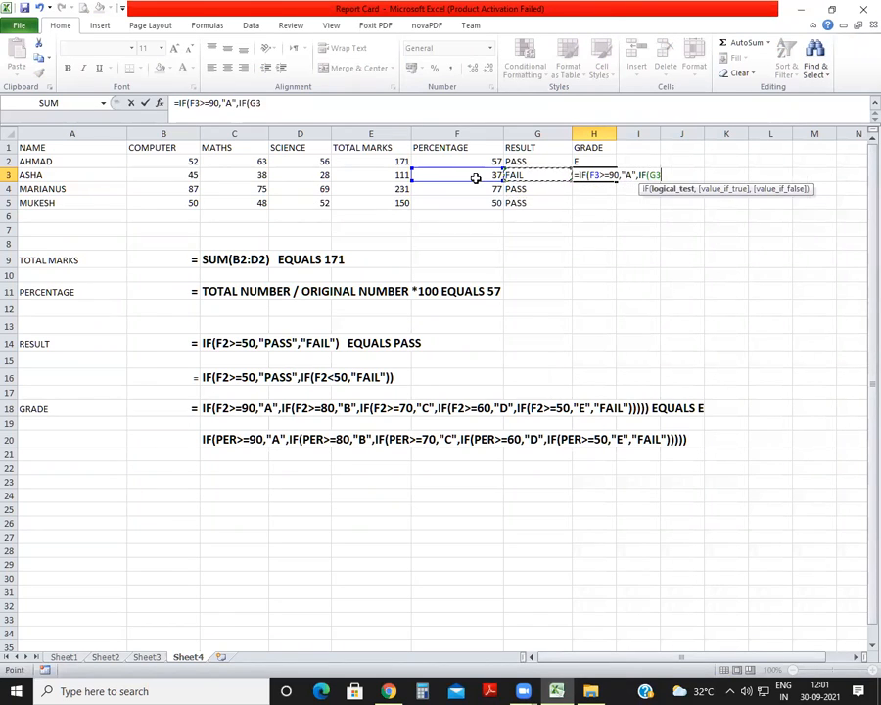
key(Left)
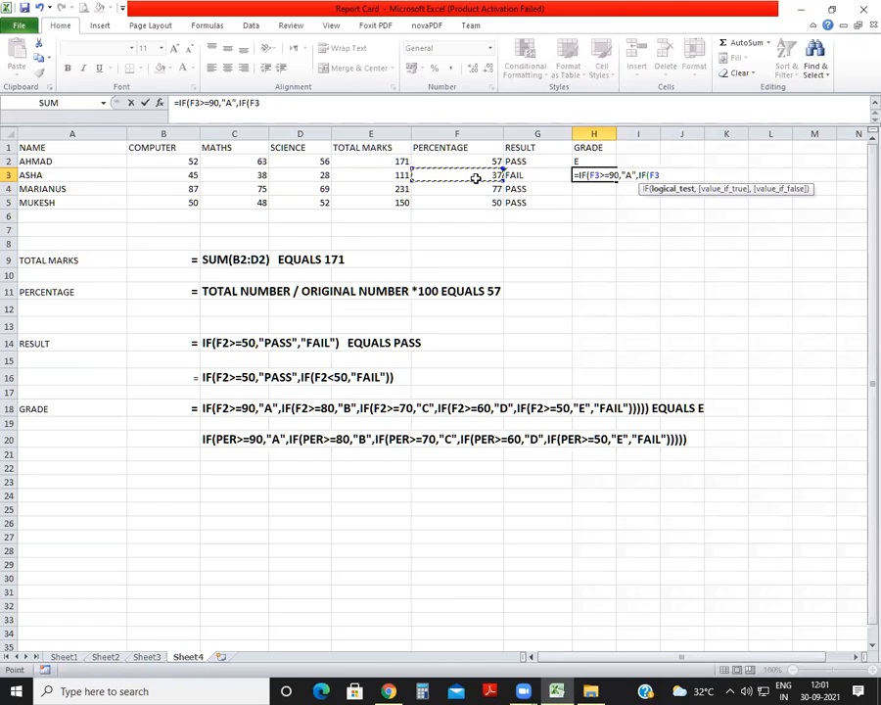
text(>=80,")
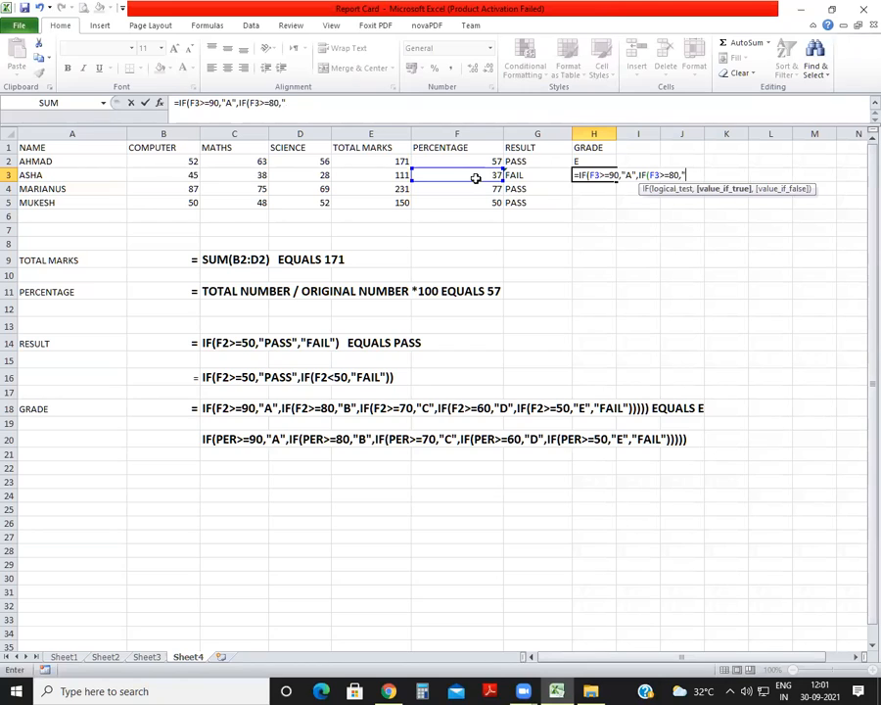
text(B",)
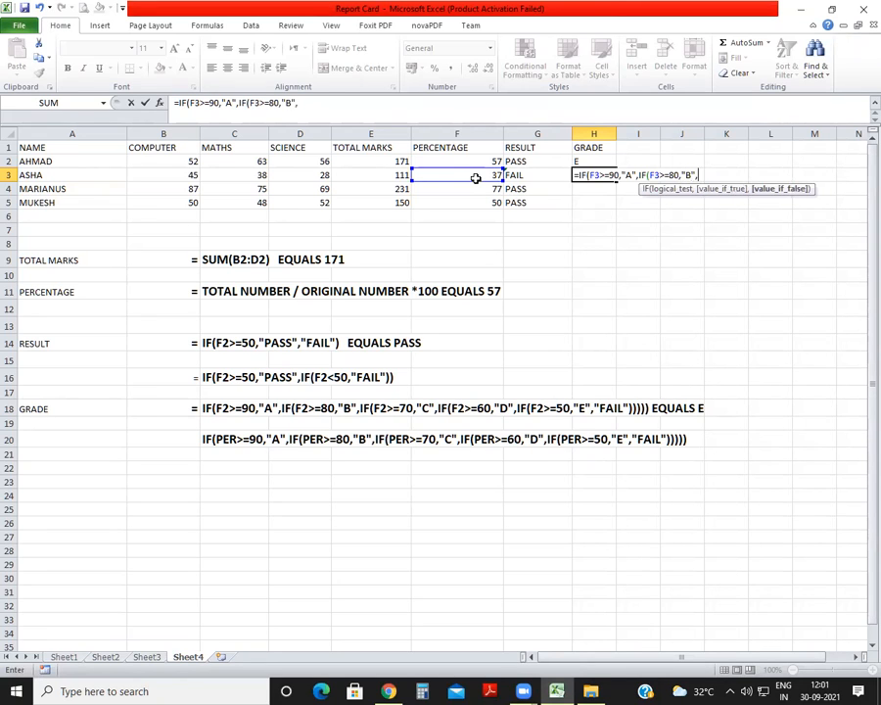
text(IF()
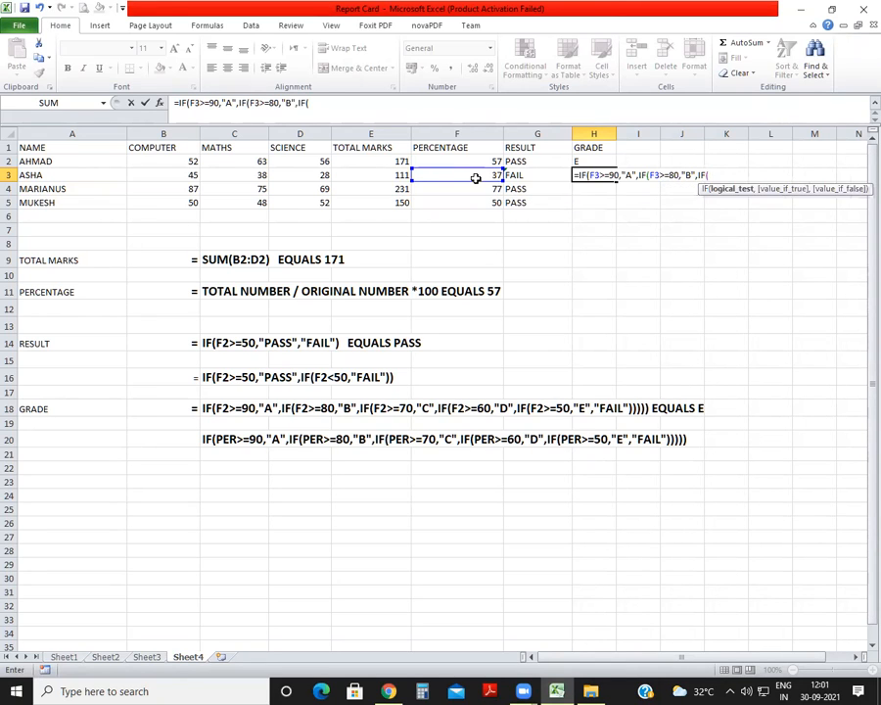
Extend the H3 grade formula with the nested condition IF(F3>=70,"C" and leave it open for another.
click(474, 177)
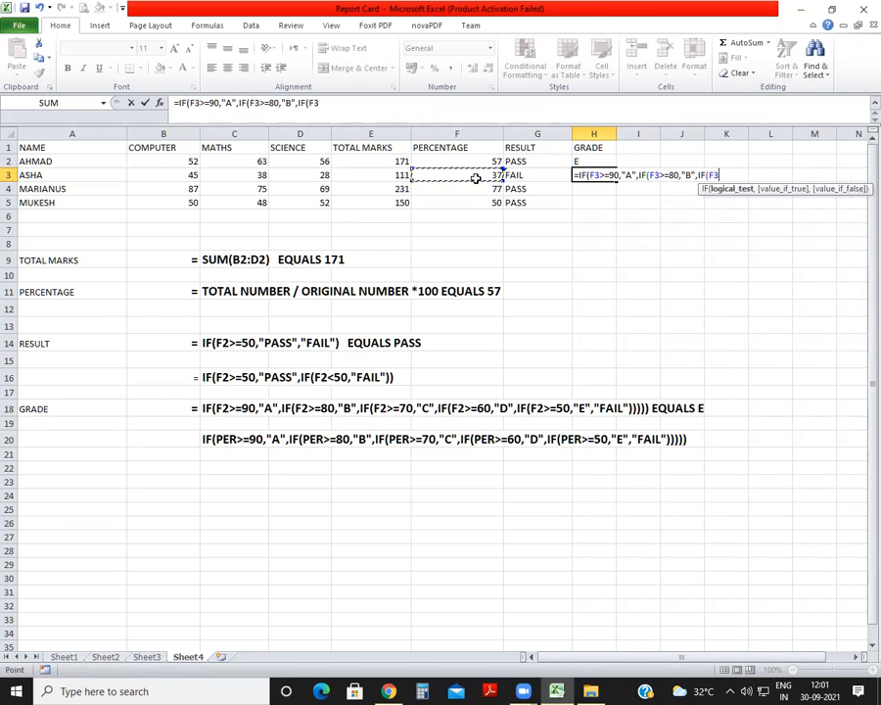
text(>=70,"C)
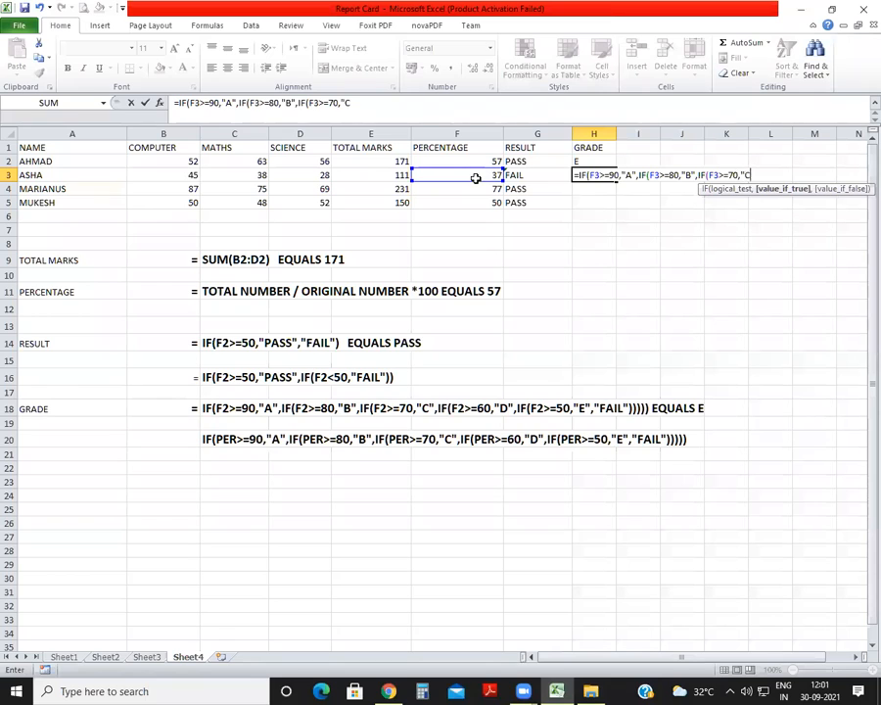
text(",IF()
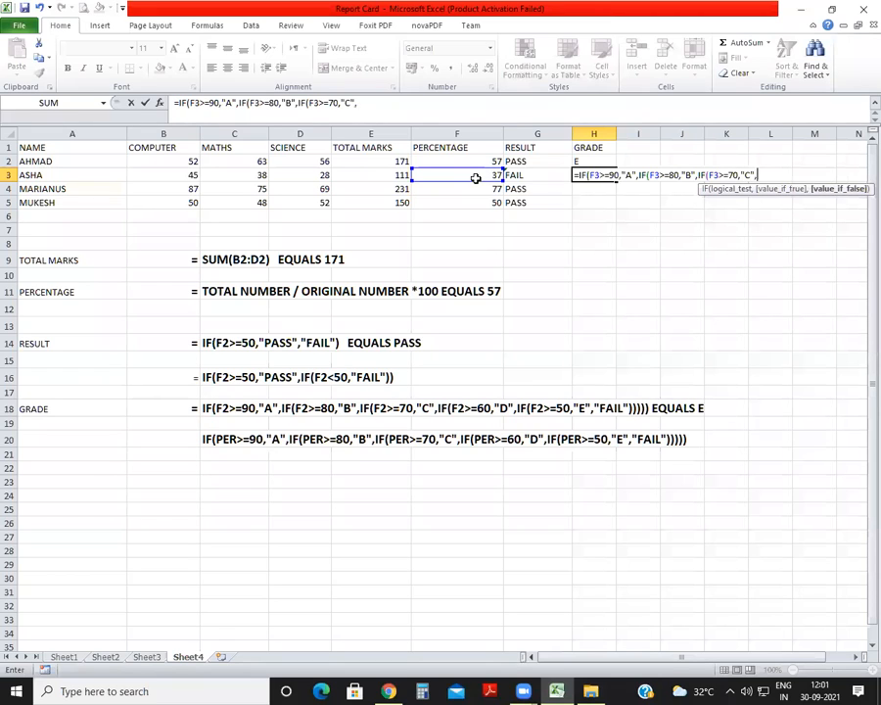
Extend the H3 grade formula with the nested condition IF(F3>=60,"D" and leave it open for another.
click(475, 178)
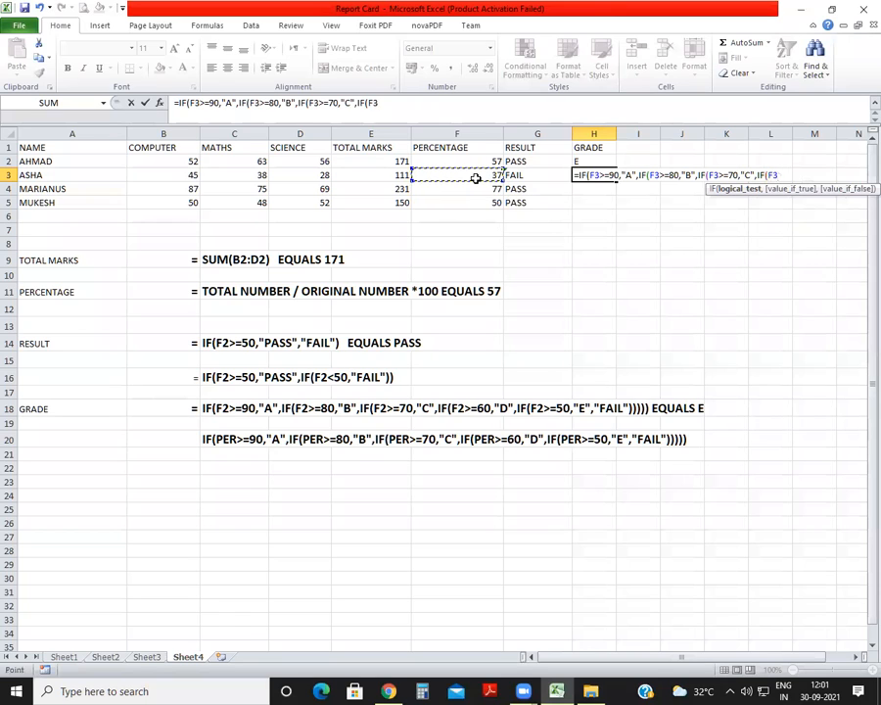
text(>=60,D)
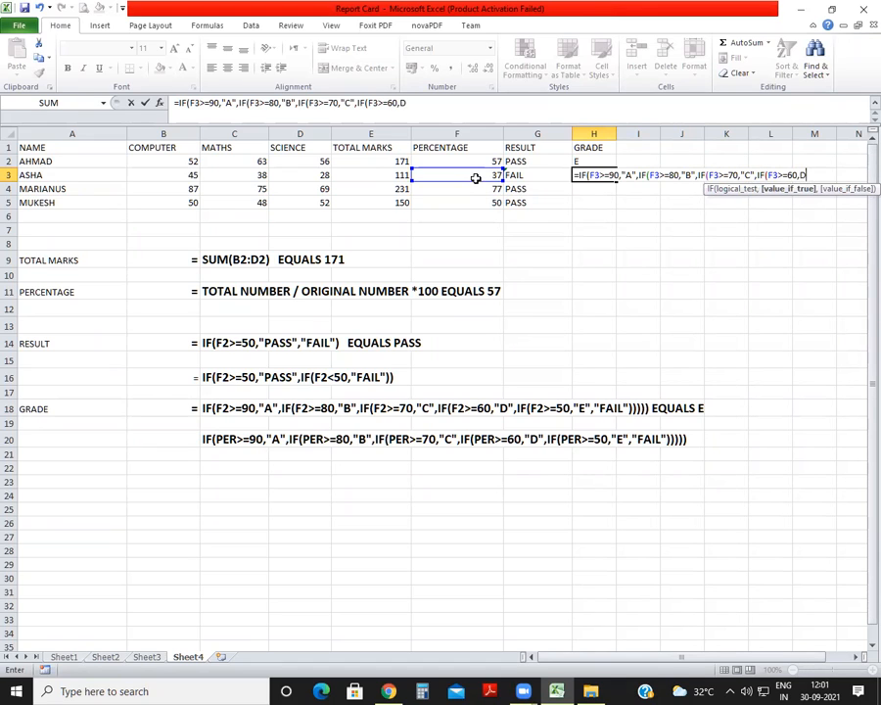
key(BackSpace)
text(")
text(D",I)
text(F()
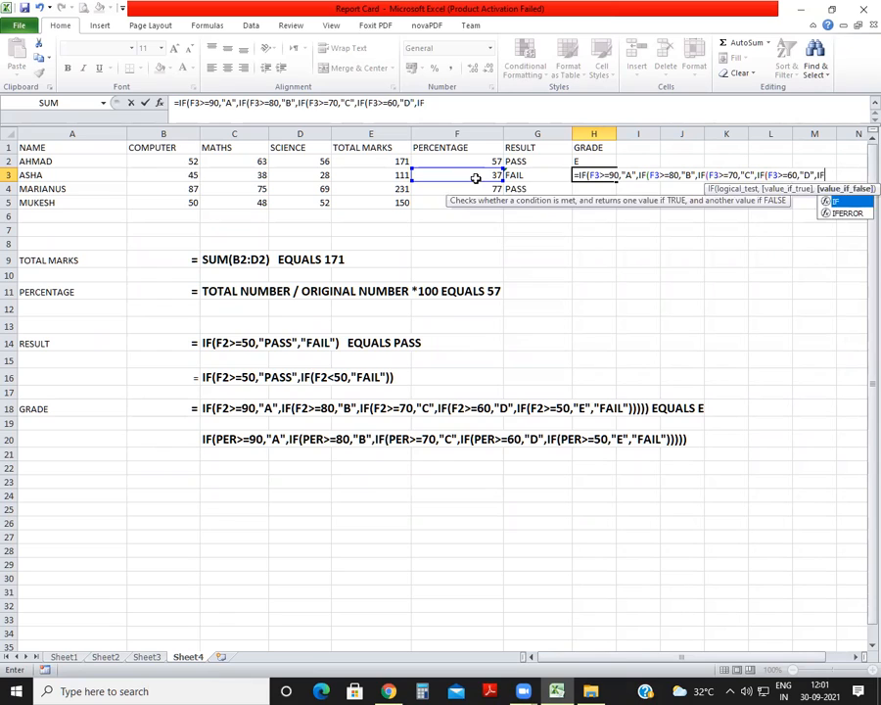
Complete the H3 grade formula with IF(F3>=50,"E","FAIL"))))) and enter it.
click(476, 178)
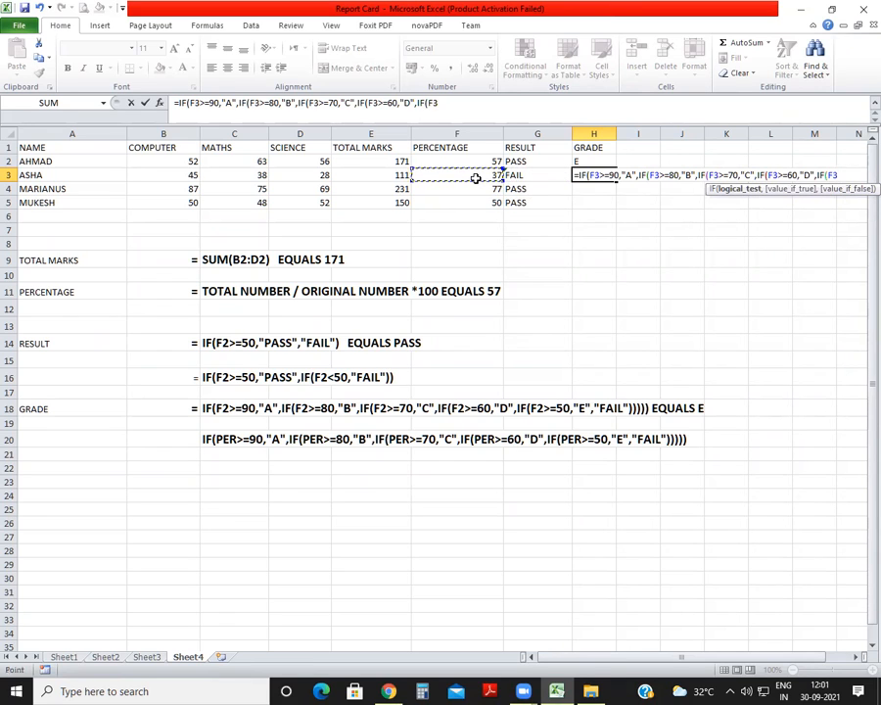
text(>=50,")
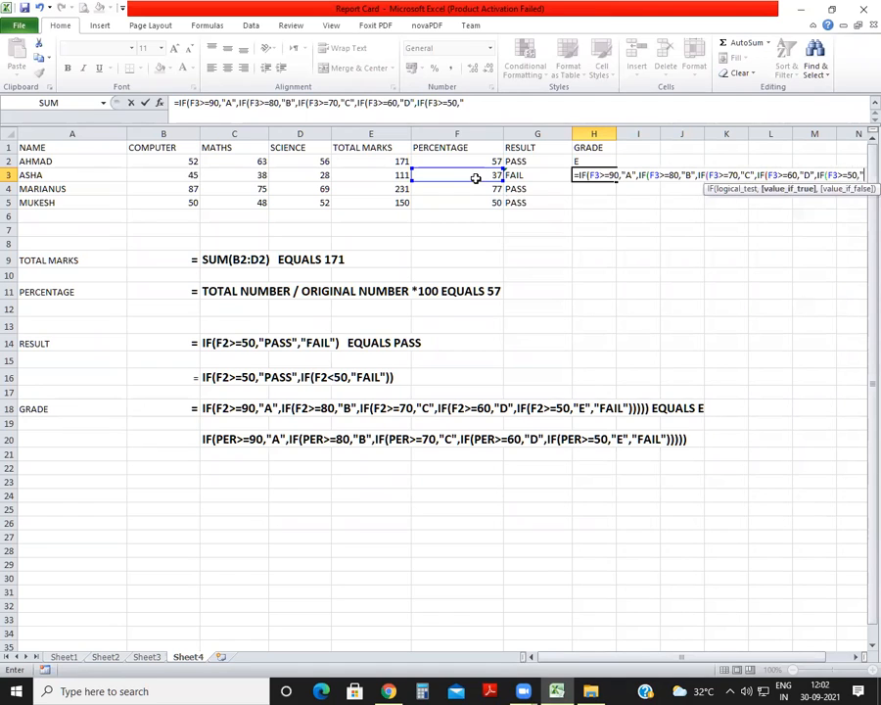
text(E)
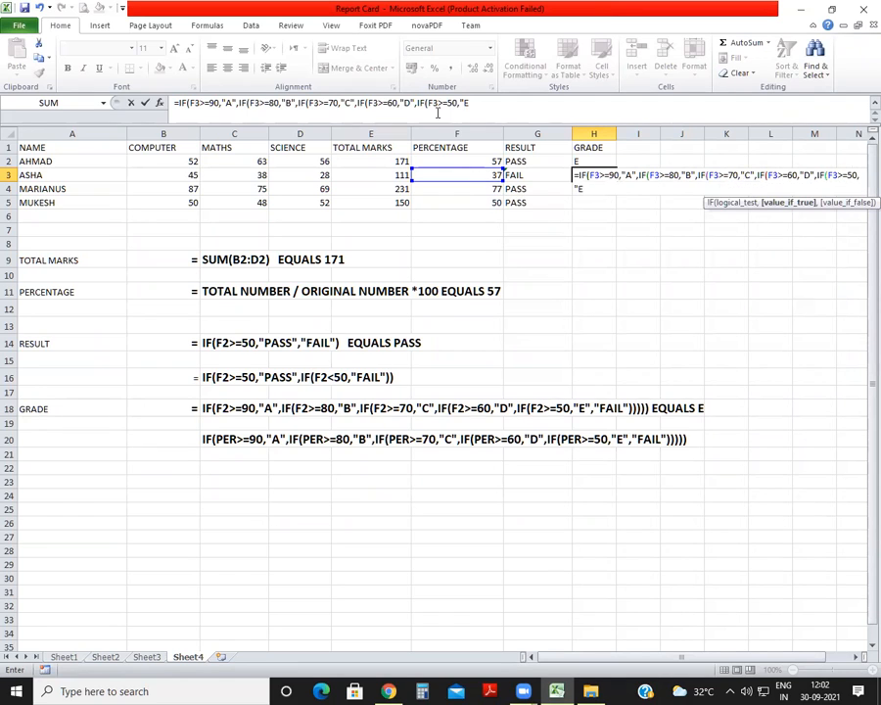
text(",")
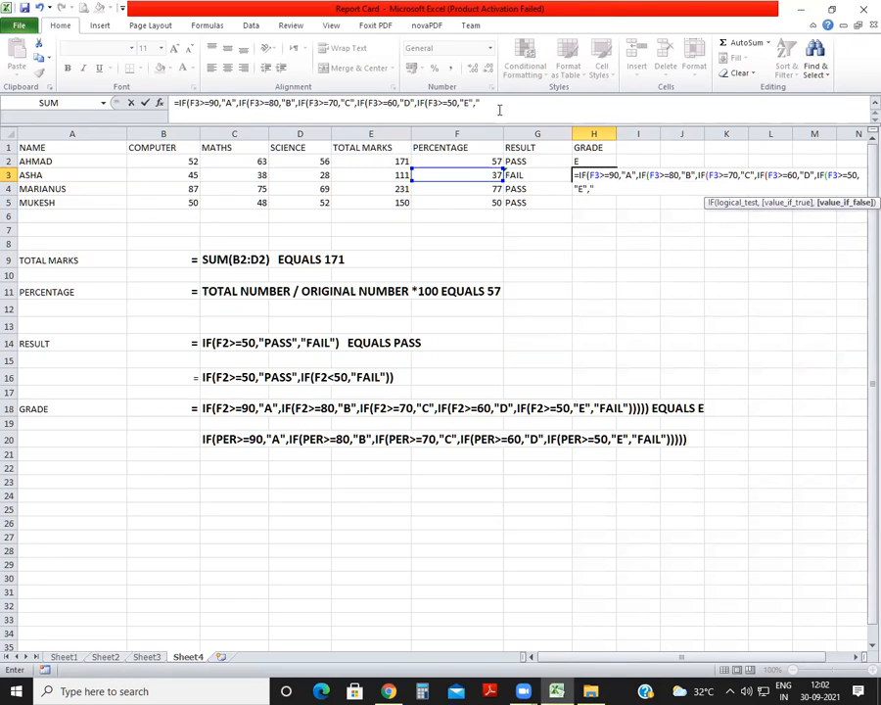
text(FAIL"))))))
key(Return)
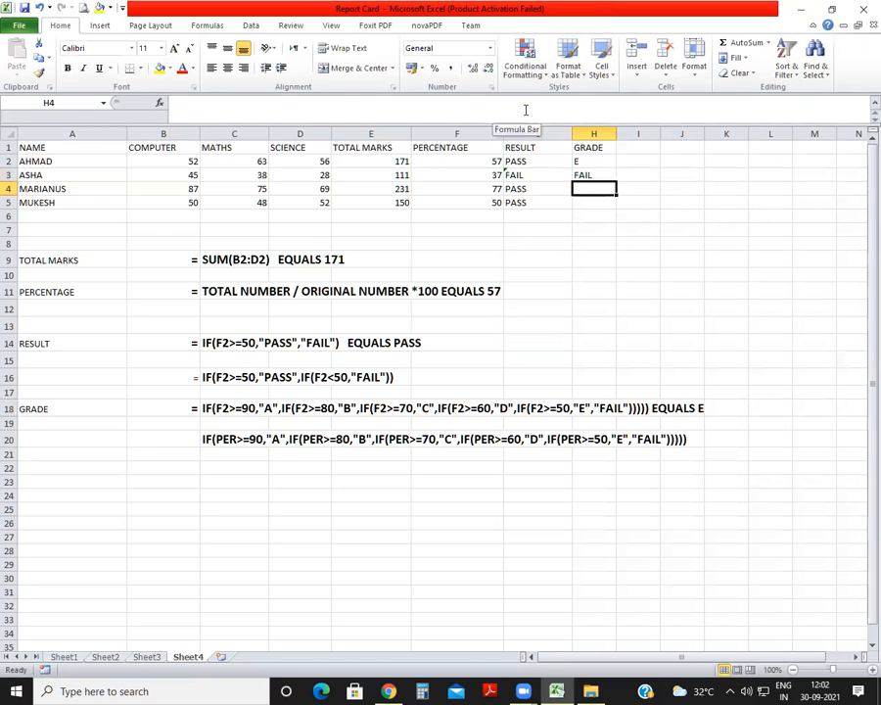
Define the workbook-level name PER for the whole PERCENTAGE column F.
click(448, 128)
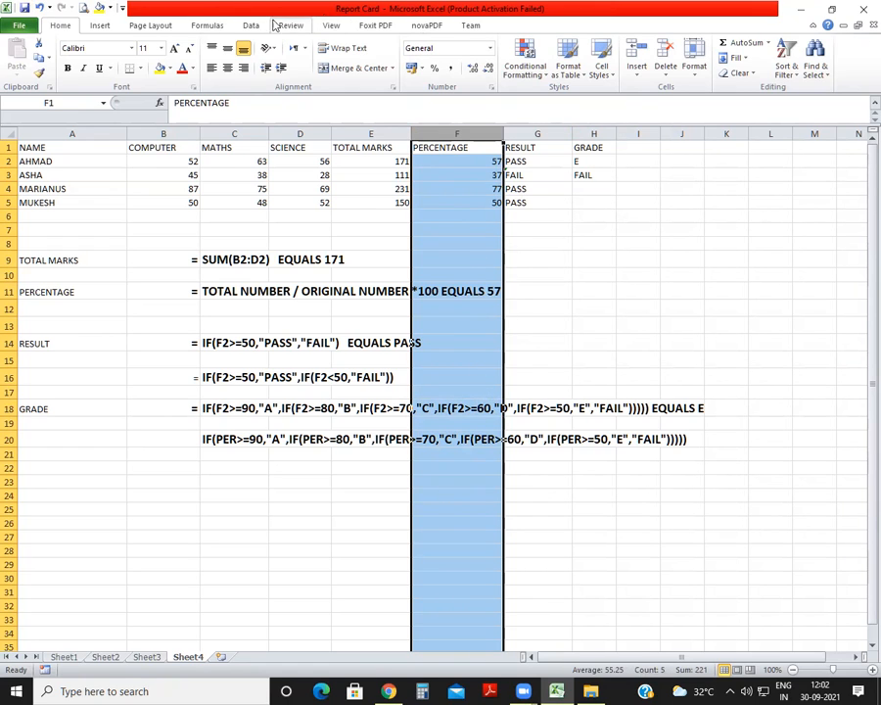
click(202, 27)
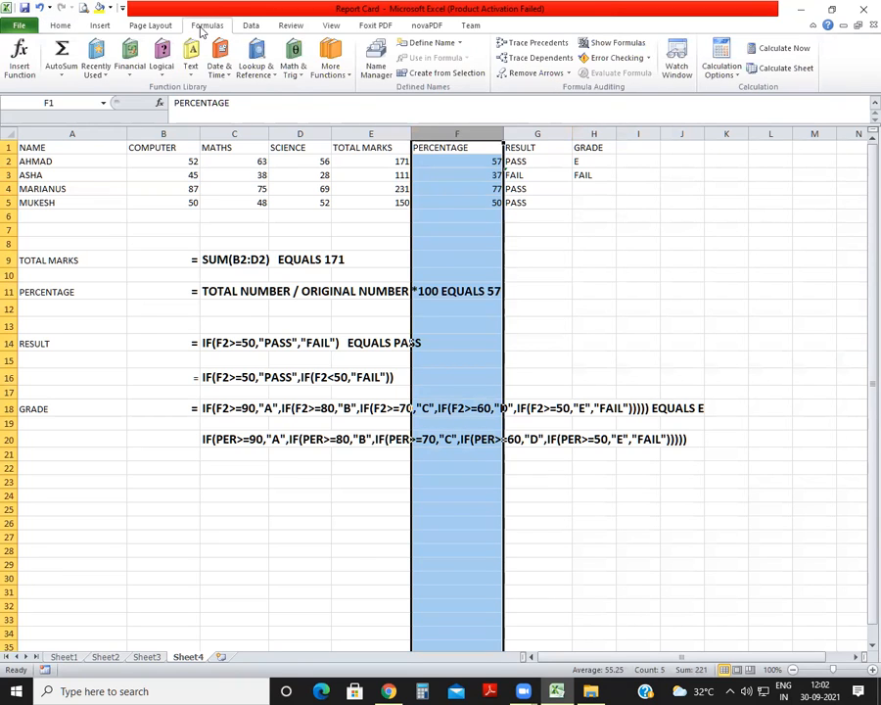
click(377, 65)
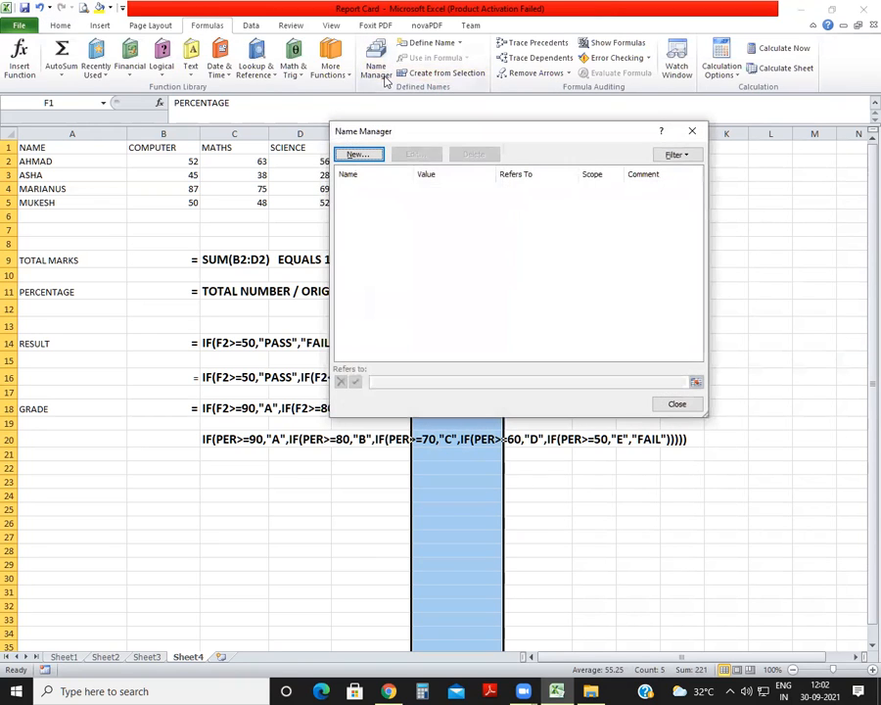
click(359, 157)
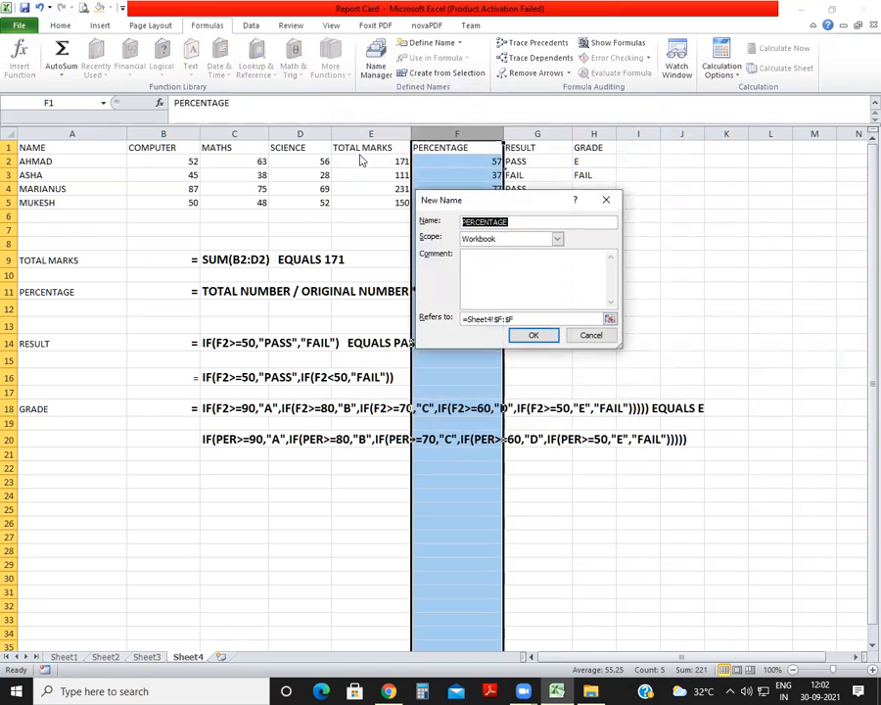
text(PER)
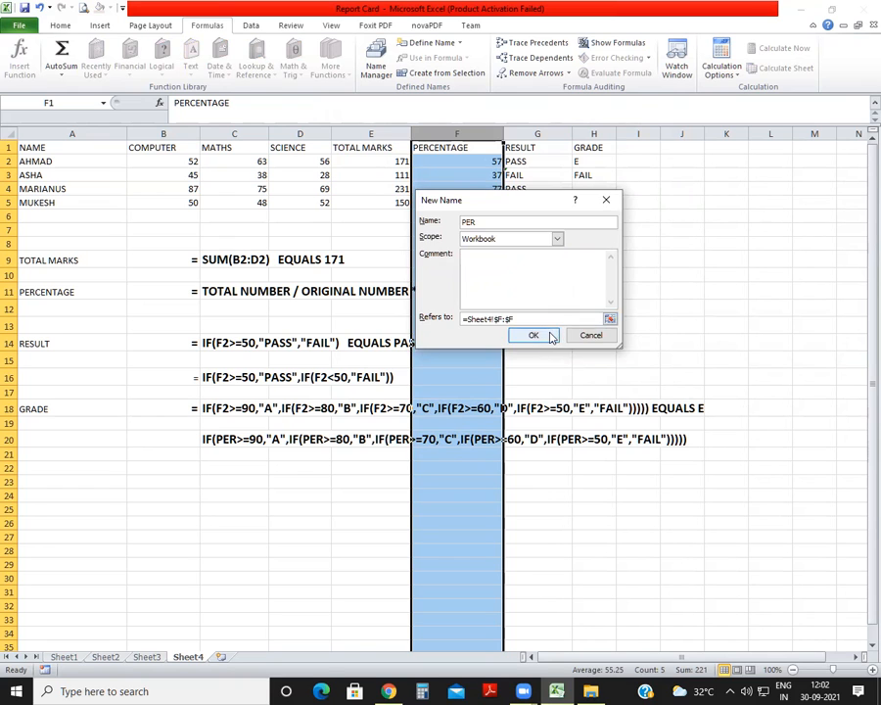
click(544, 334)
click(680, 406)
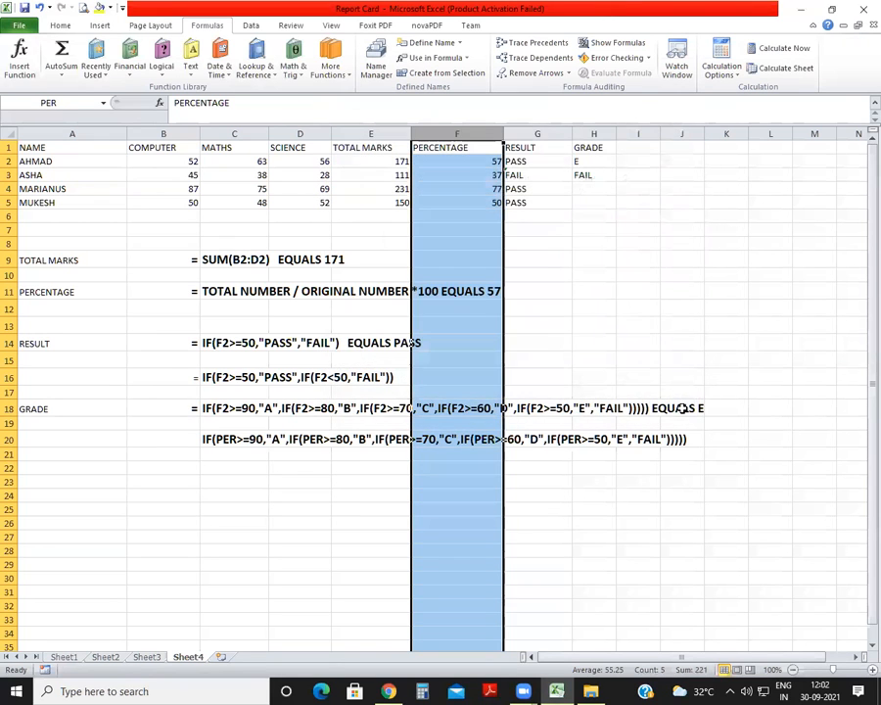
click(563, 289)
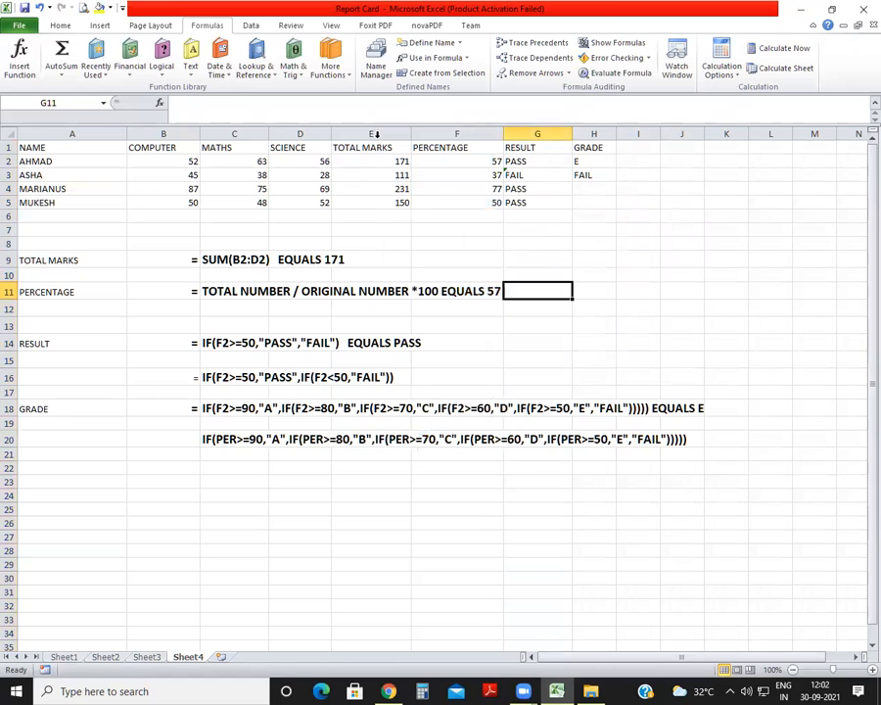
Define the workbook-level name TOTAL for the whole TOTAL MARKS column E.
click(374, 134)
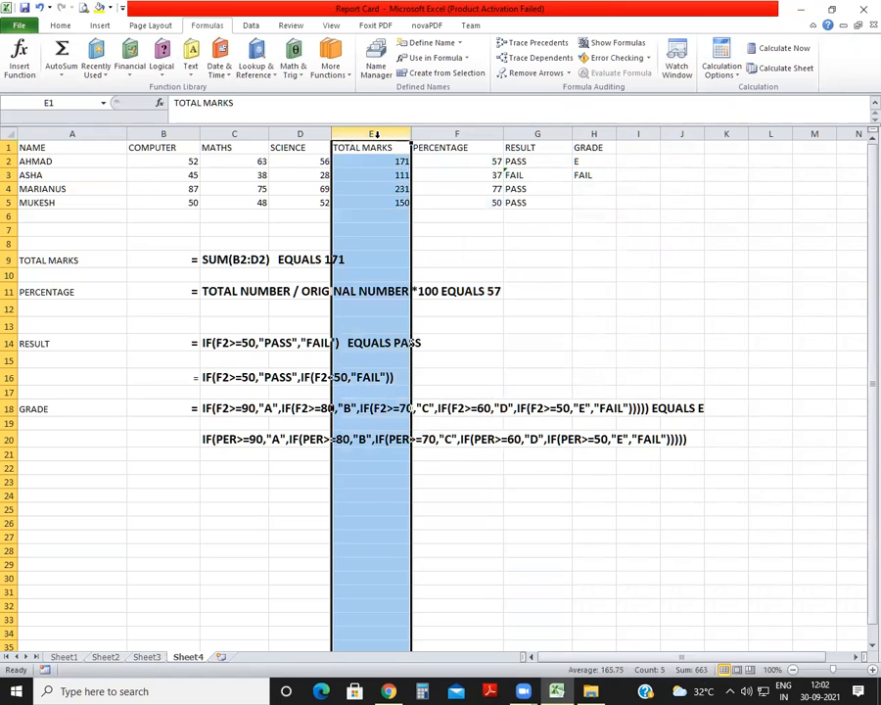
click(375, 61)
click(372, 155)
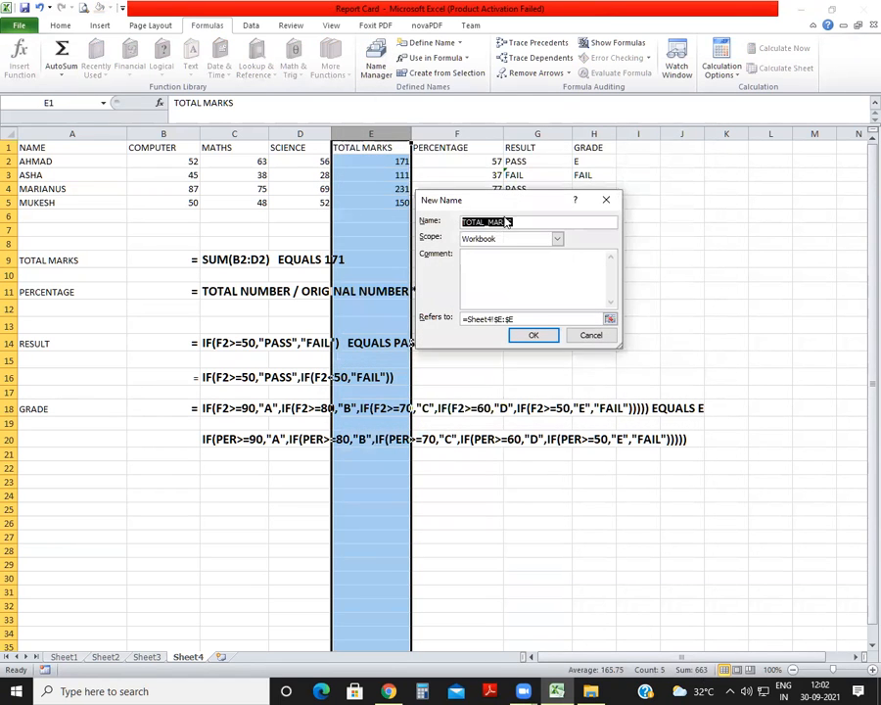
text(TOTAL)
click(529, 335)
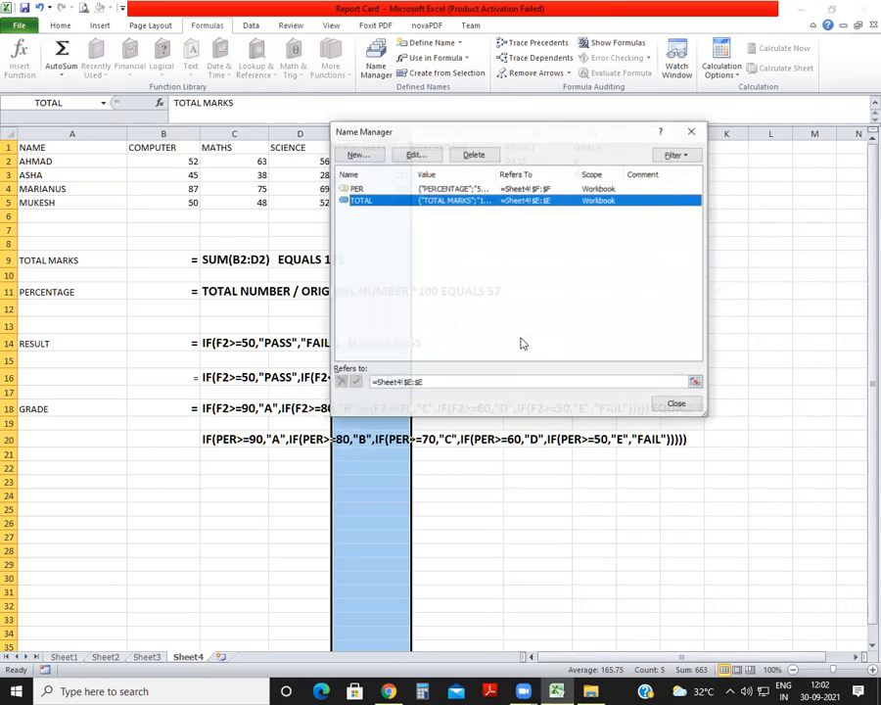
click(675, 404)
click(544, 360)
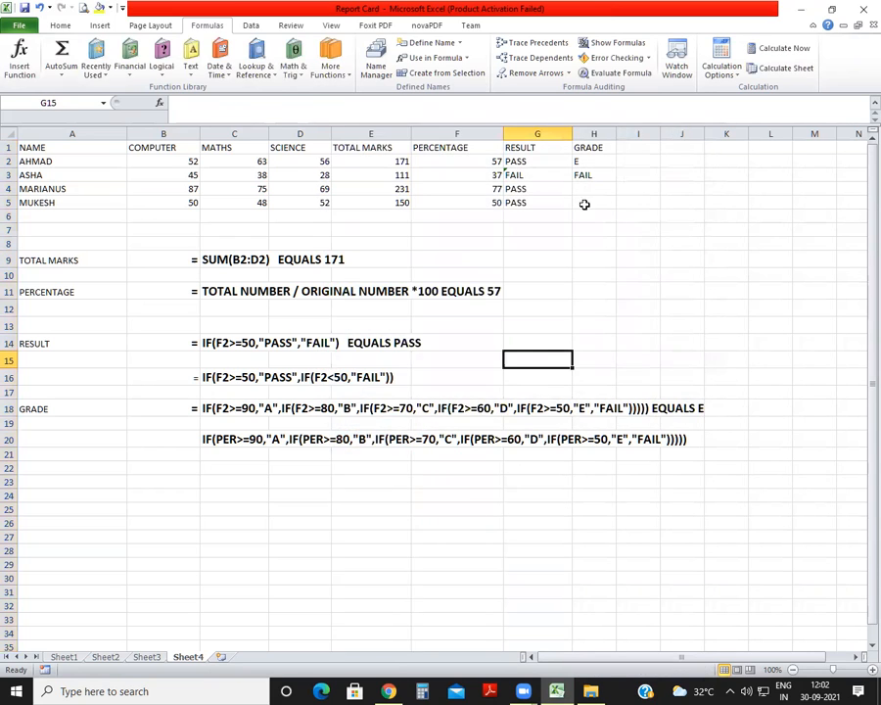
Start the grade formula in H4 using the defined name, =IF(PER>=90,"A", and leave it open for a nested condition.
click(592, 187)
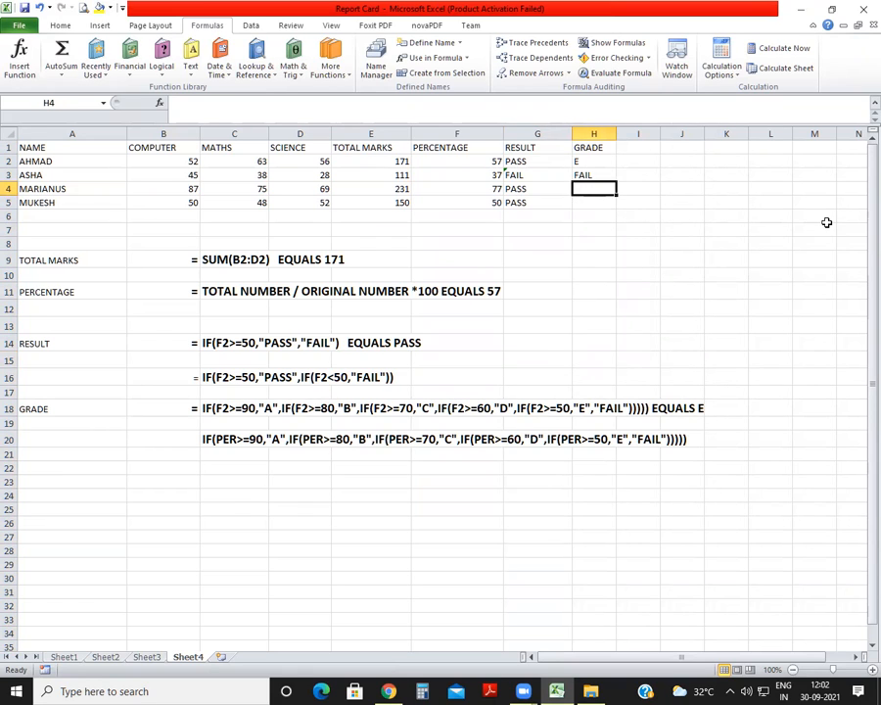
text(=IF()
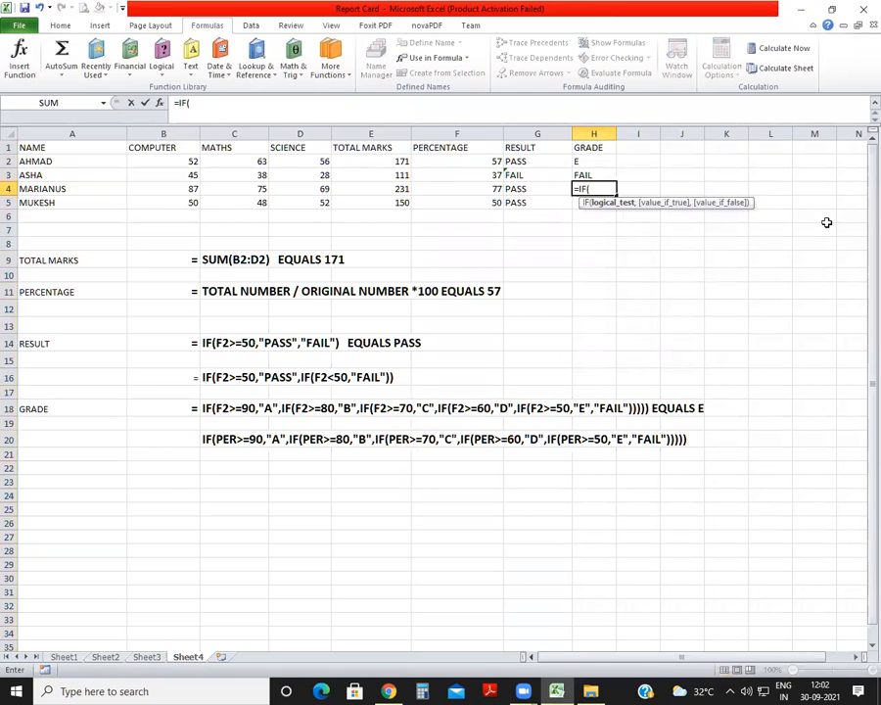
text(PER)
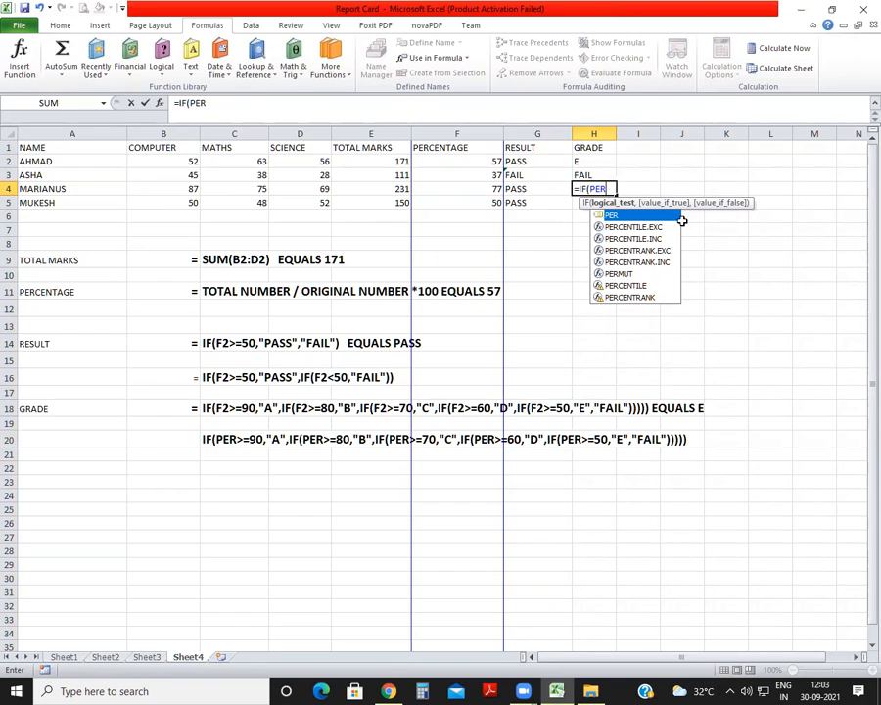
text(>)
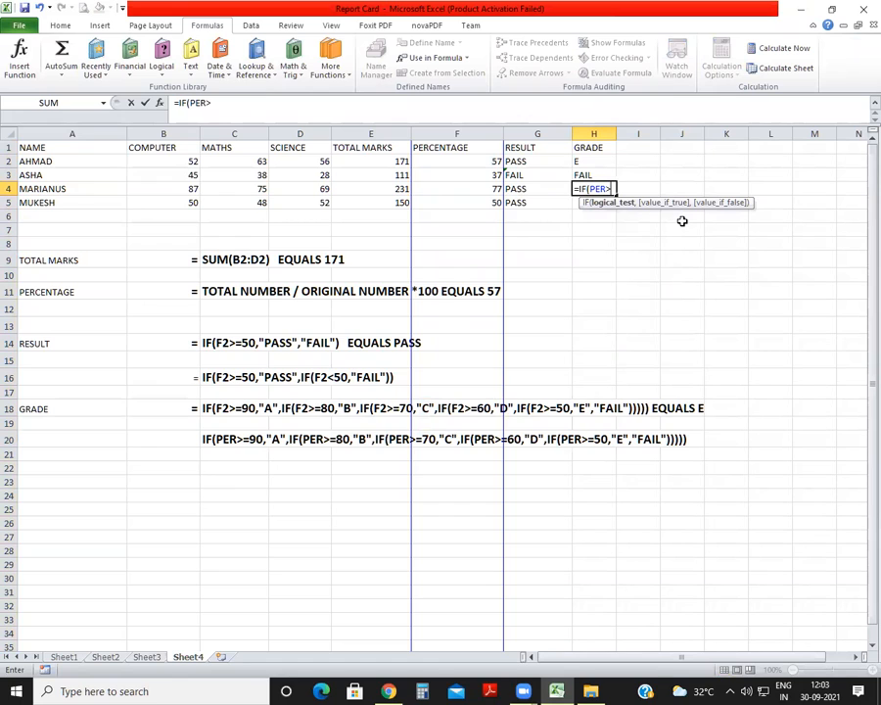
text(=90,"A",IF()
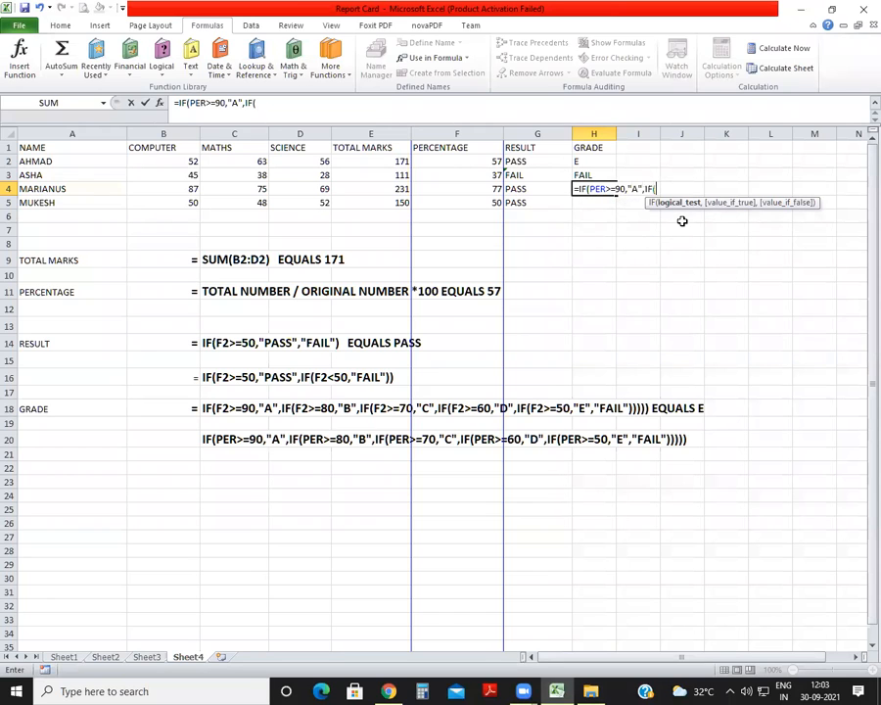
text(PER>=80,")
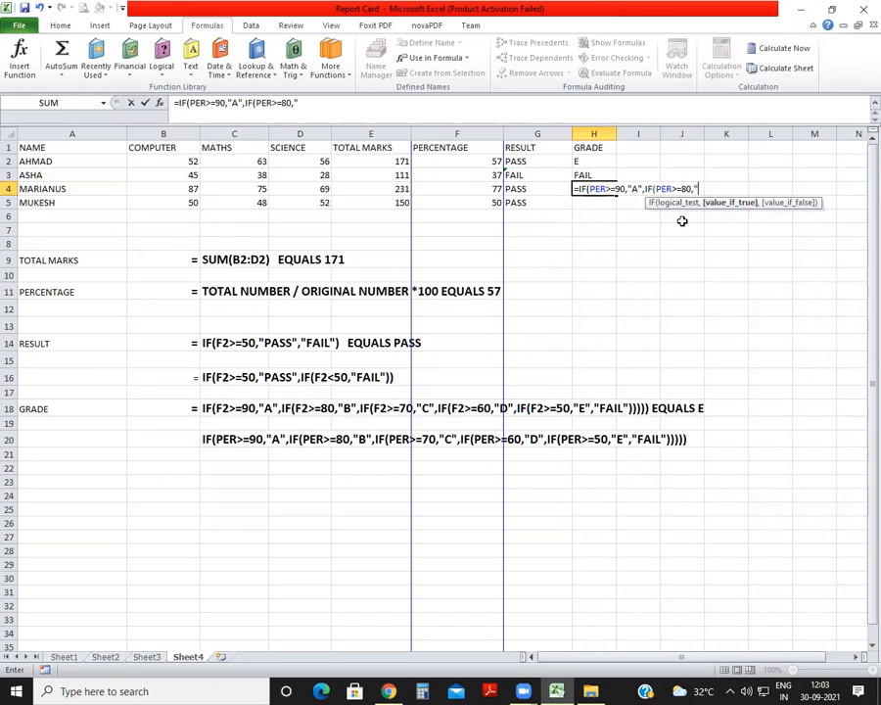
text(B",)
text(IF)
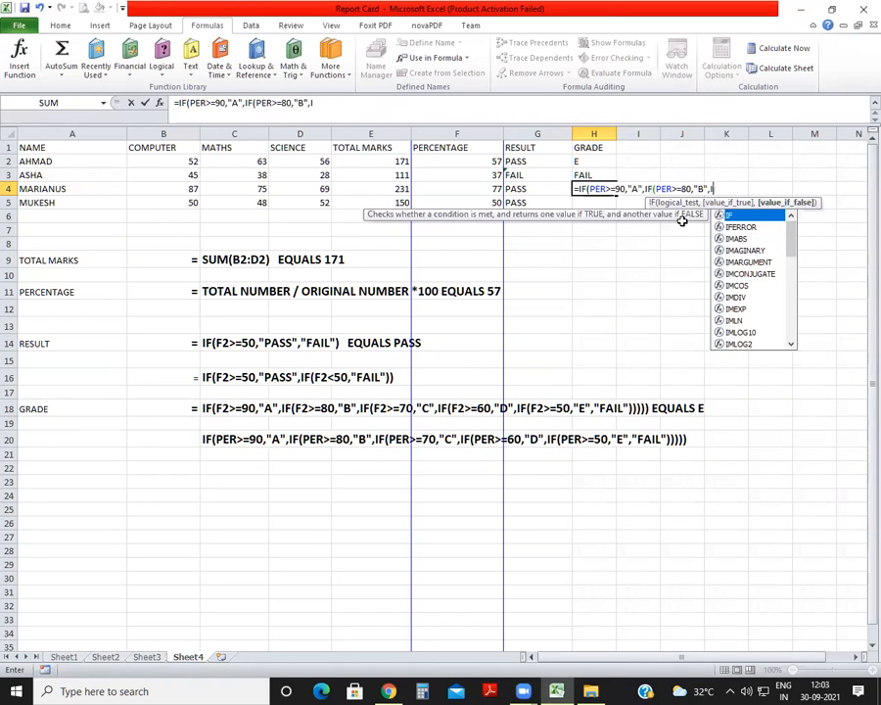
text((PER)
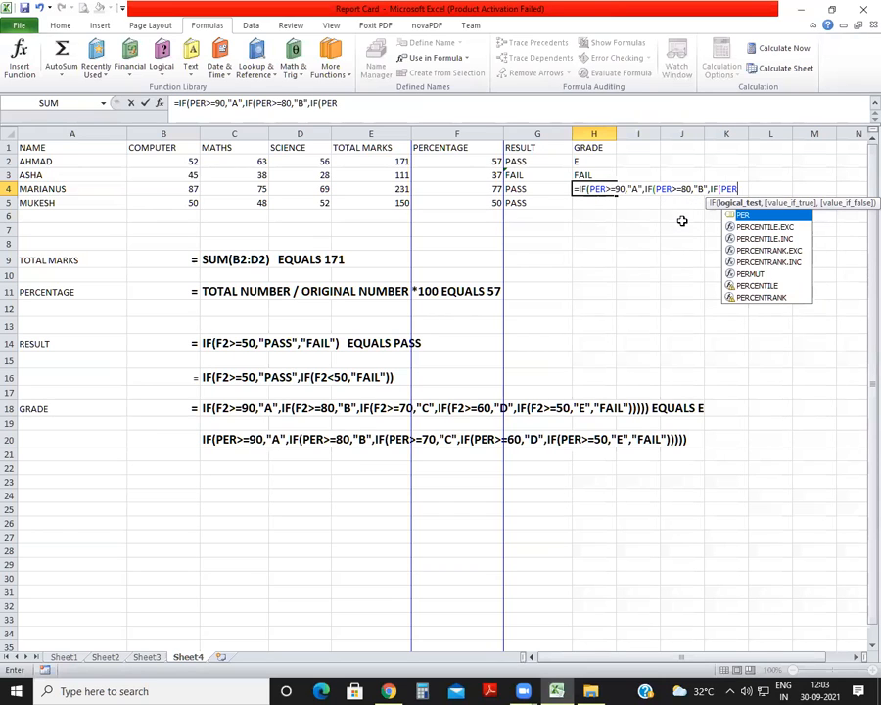
text(>=70)
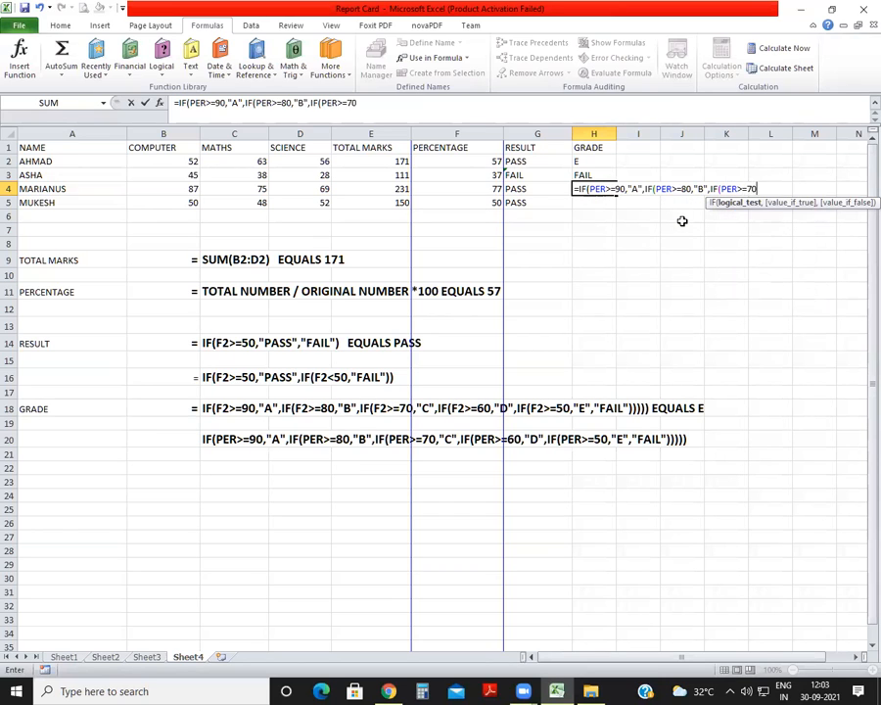
text(,")
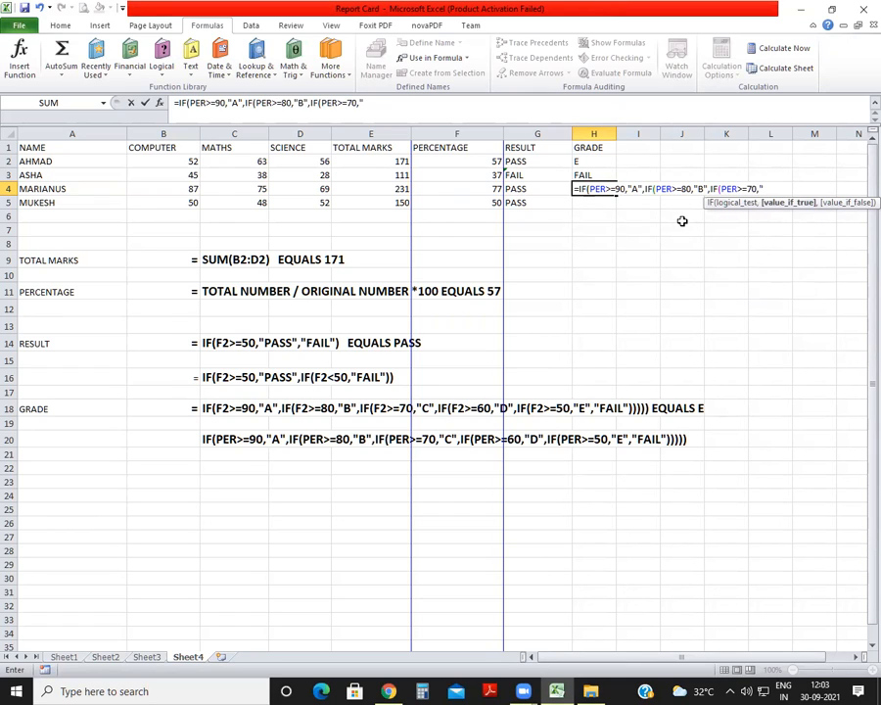
text(C",IF(P)
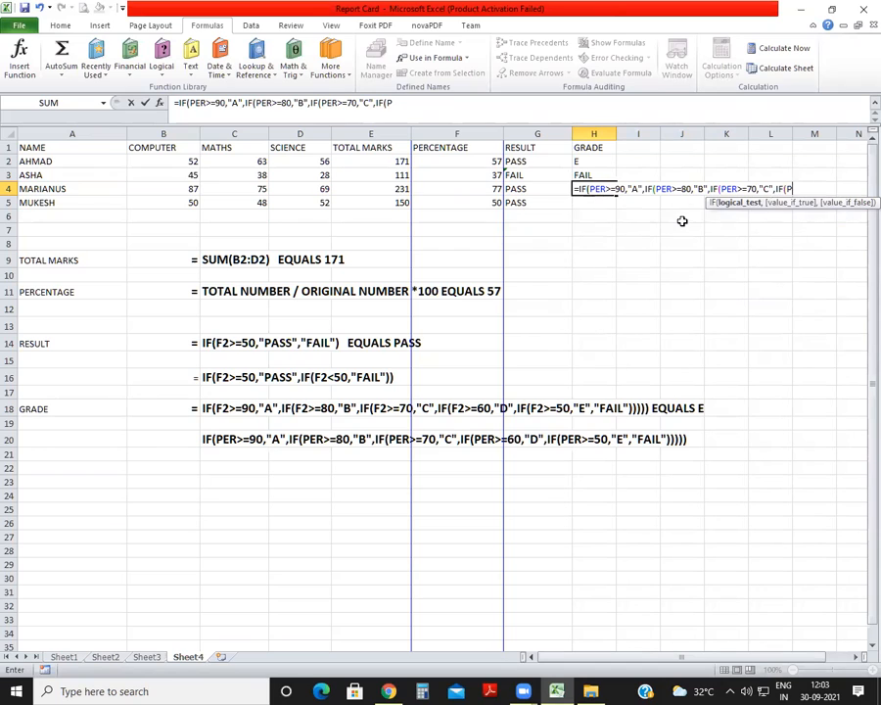
text(ER>=60,)
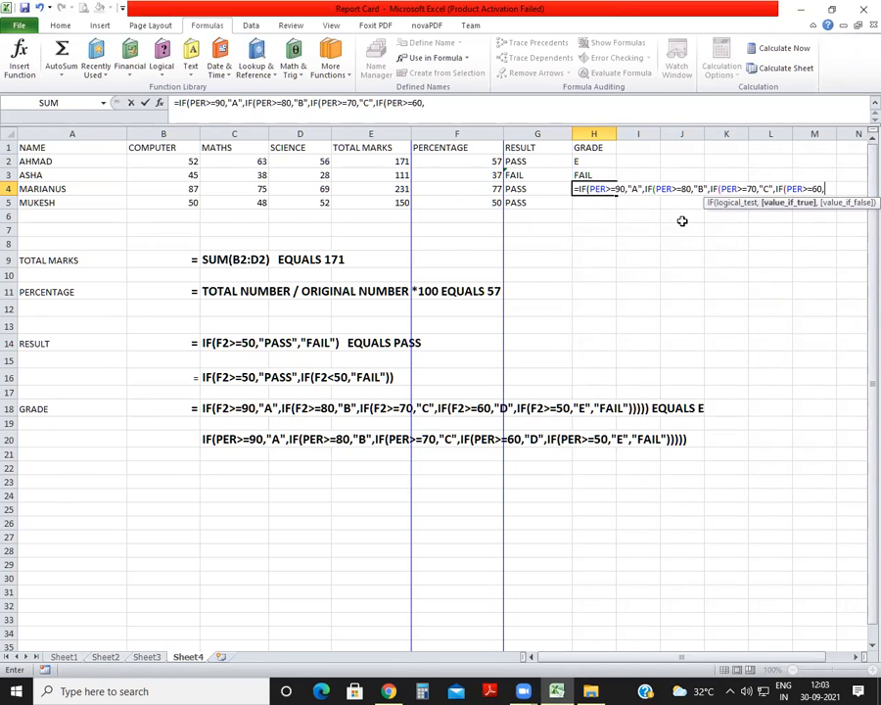
text("D")
text(,IF)
text((PER)
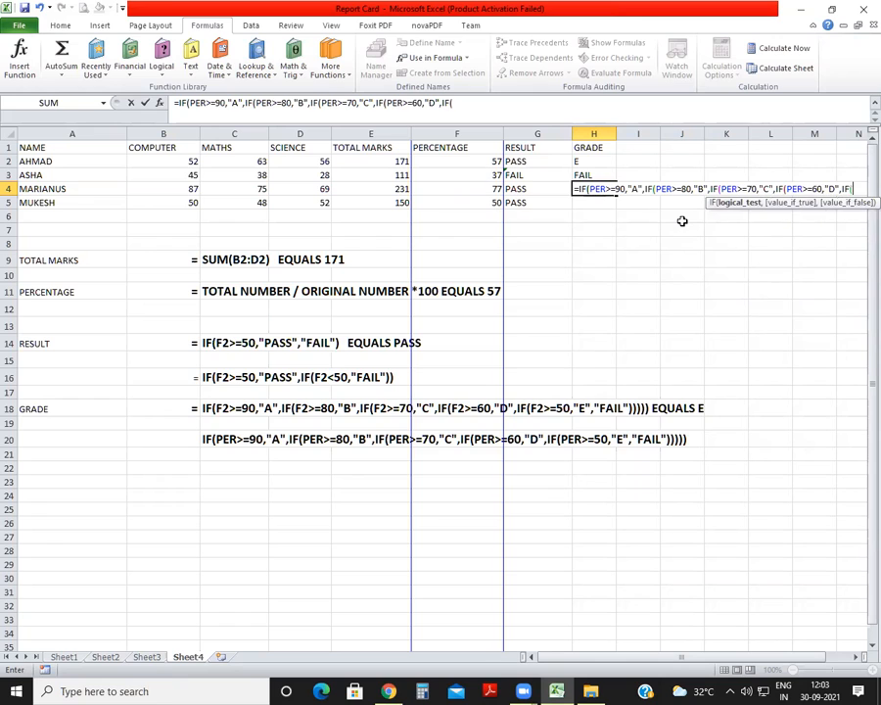
text(>=)
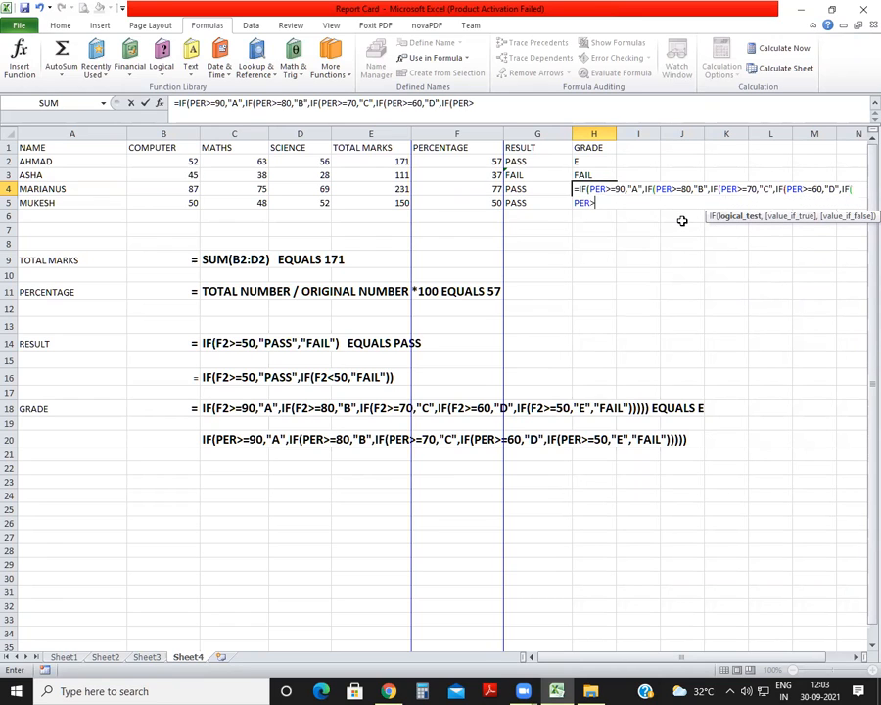
text(50,")
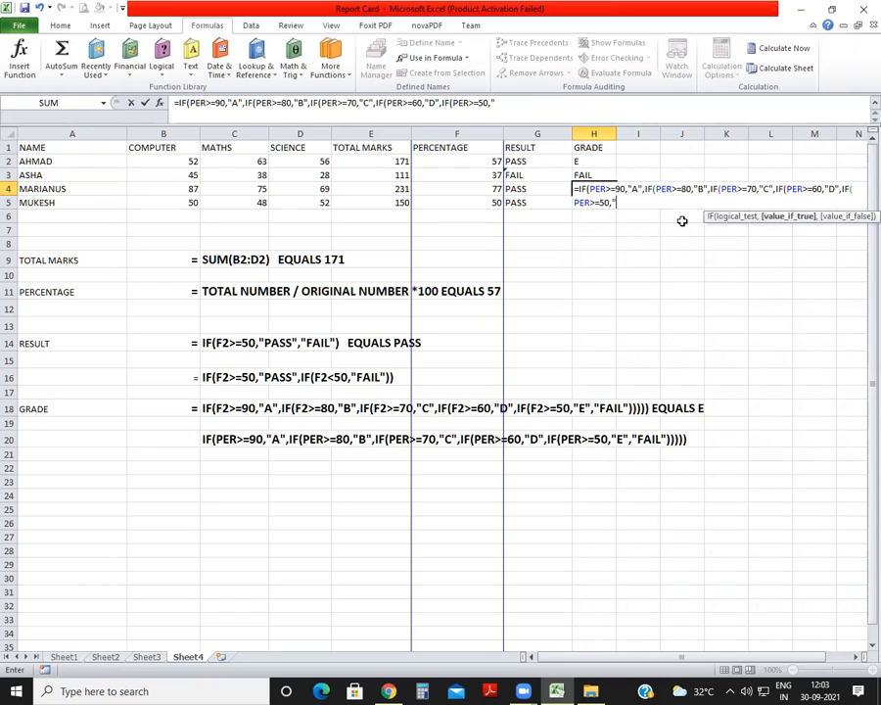
text(E",IF()
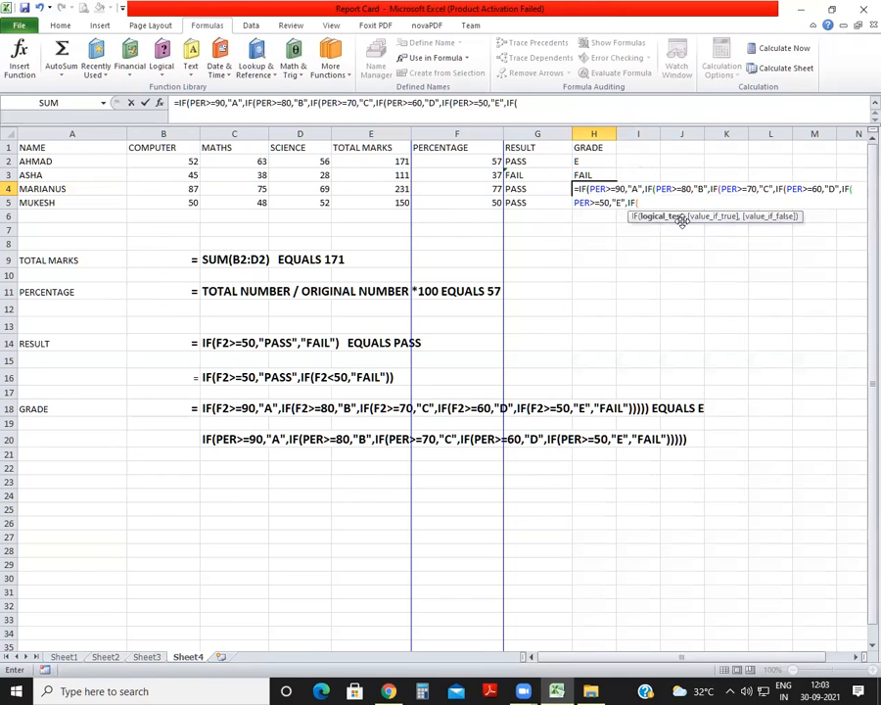
Add the last nested condition IF(PER<50,"FAIL") to the H4 grade formula, close all the brackets and enter it.
key(BackSpace)
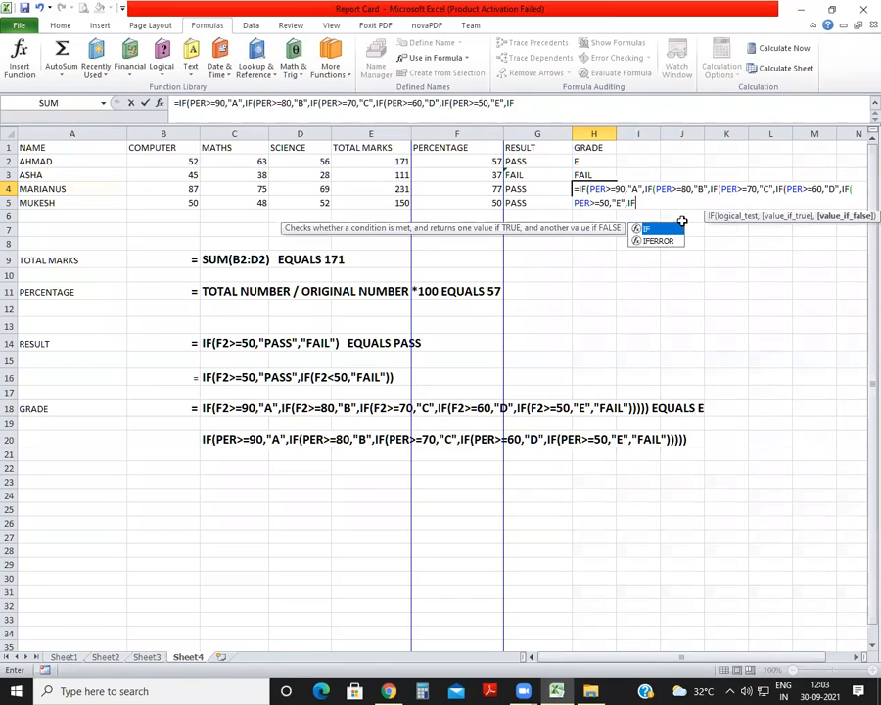
key(BackSpace)
text(F(PER)
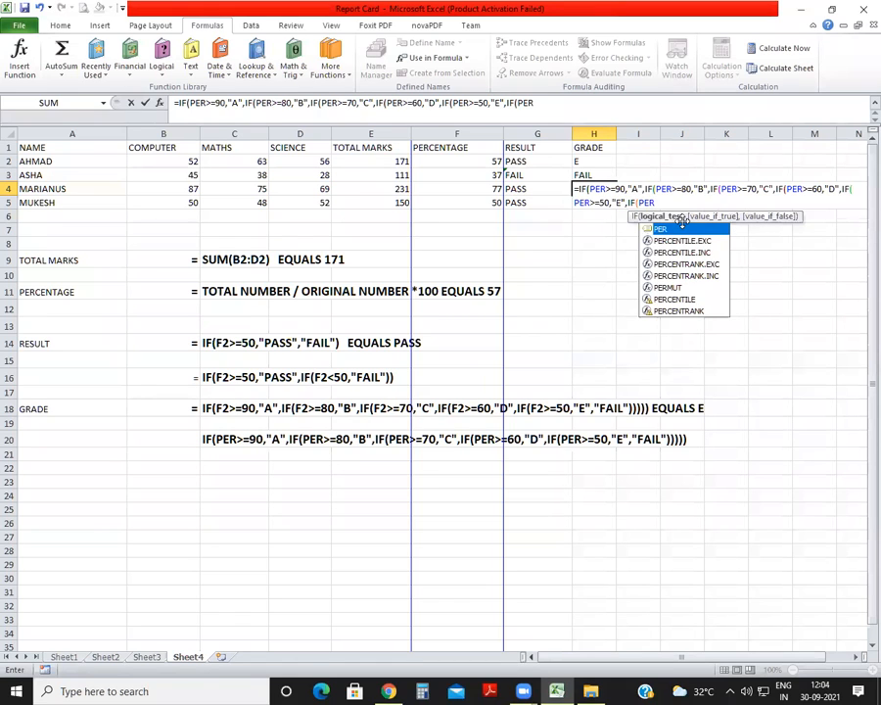
text(<50)
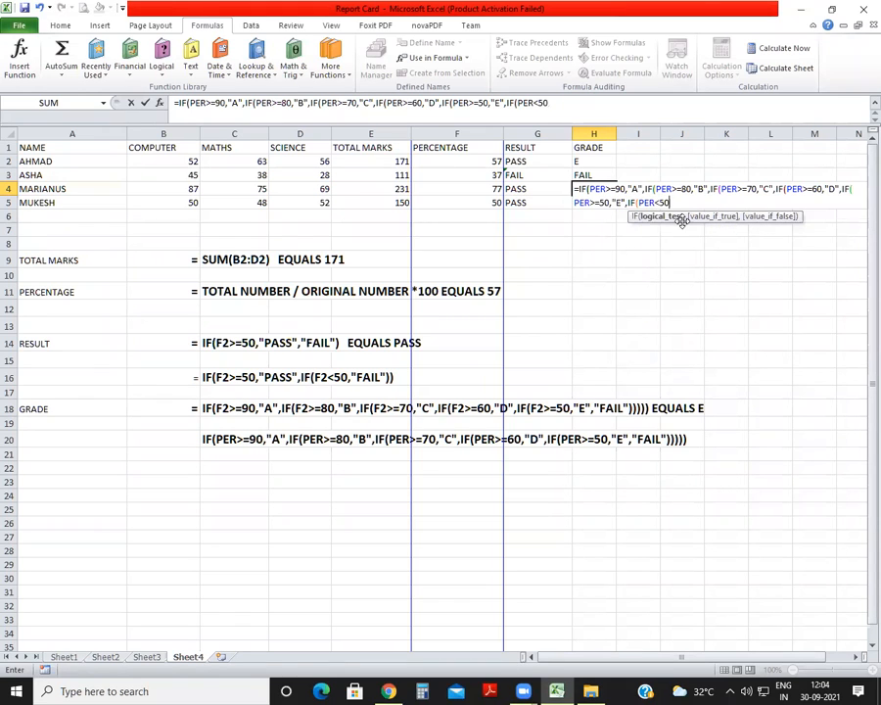
text(,"FAIL)
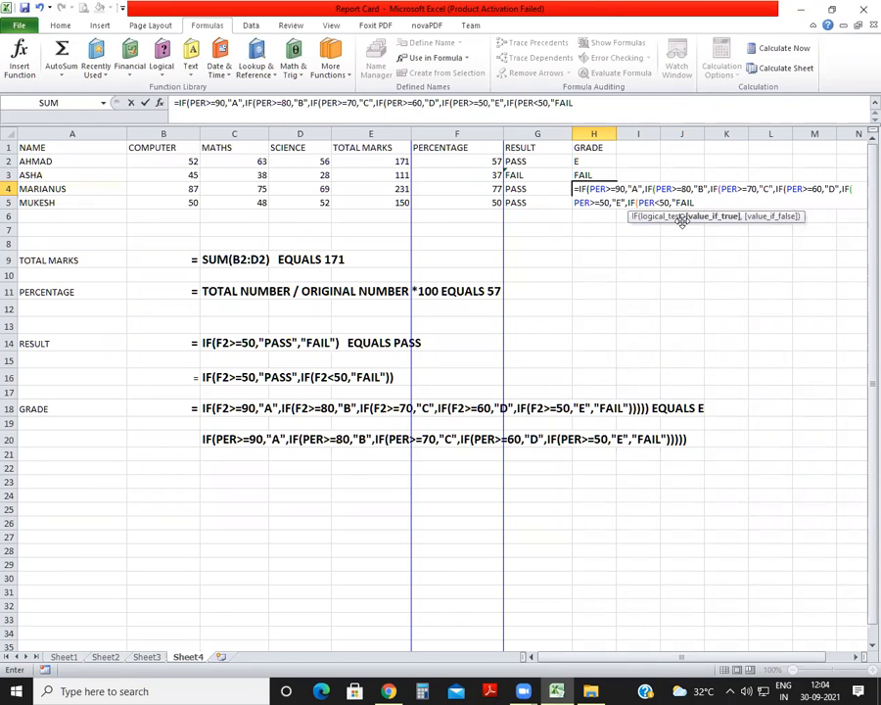
text("))
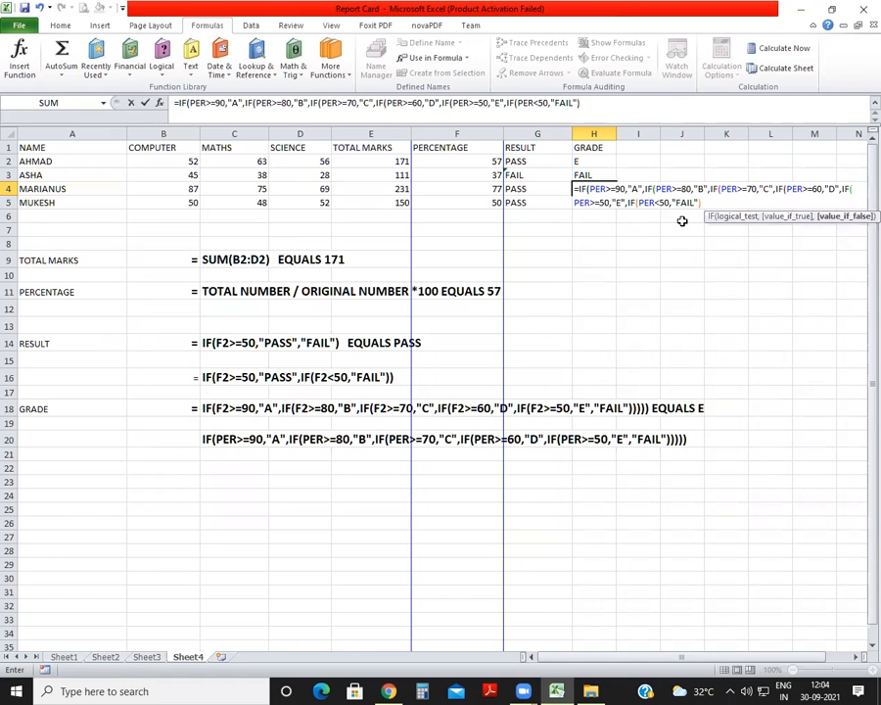
text()))))
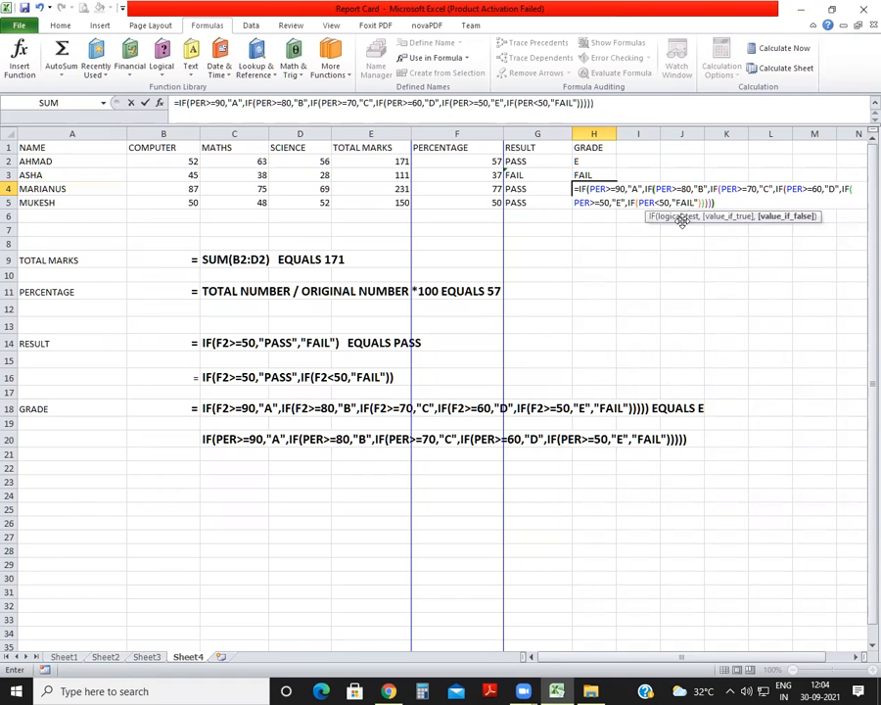
text()))
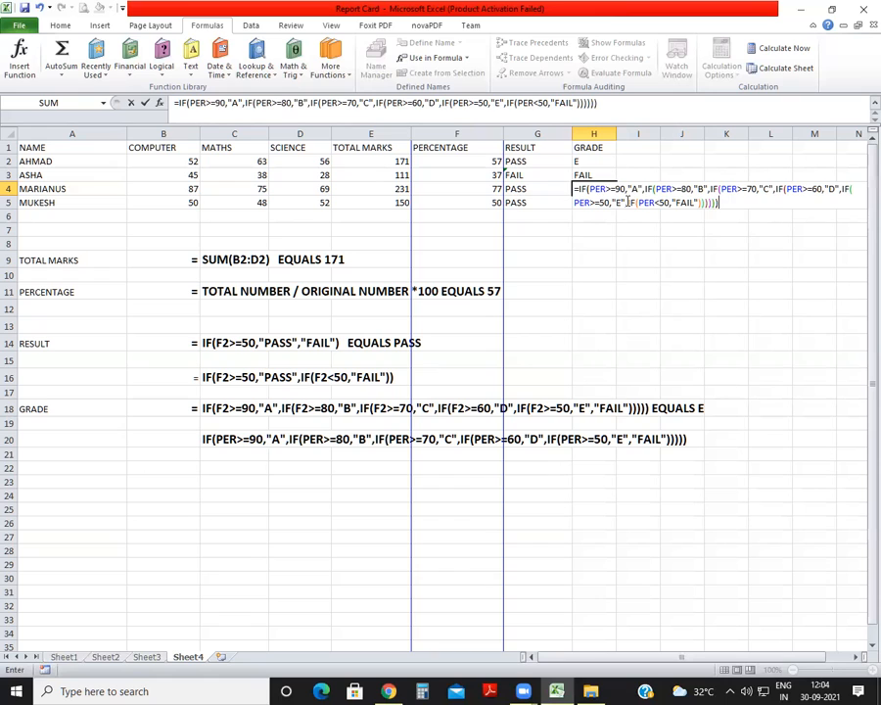
key(Return)
Replace the last nested condition in the H4 grade formula with the plain alternative "FAIL" and enter it.
click(589, 188)
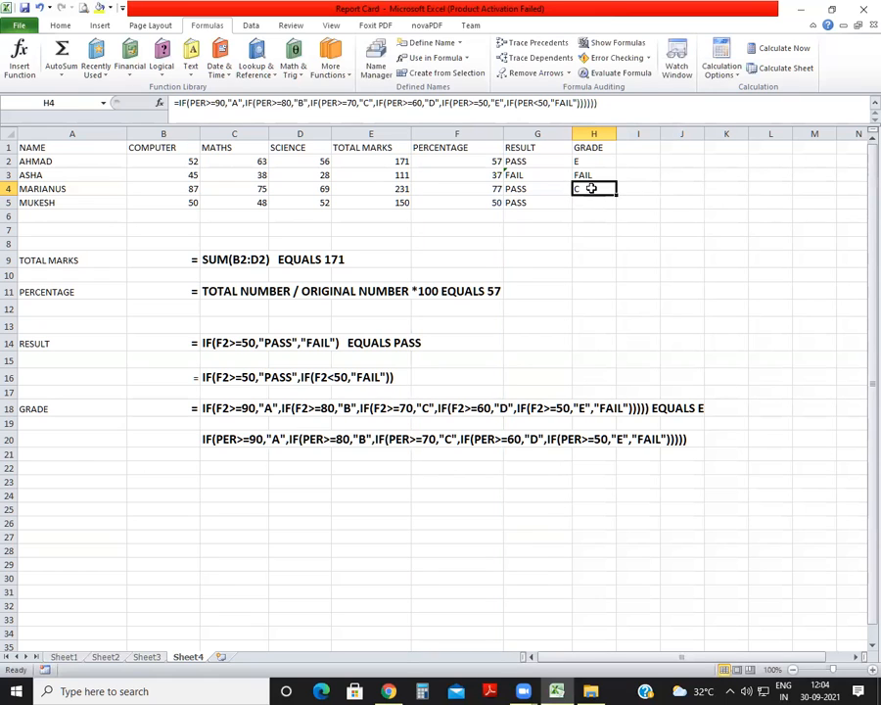
click(579, 103)
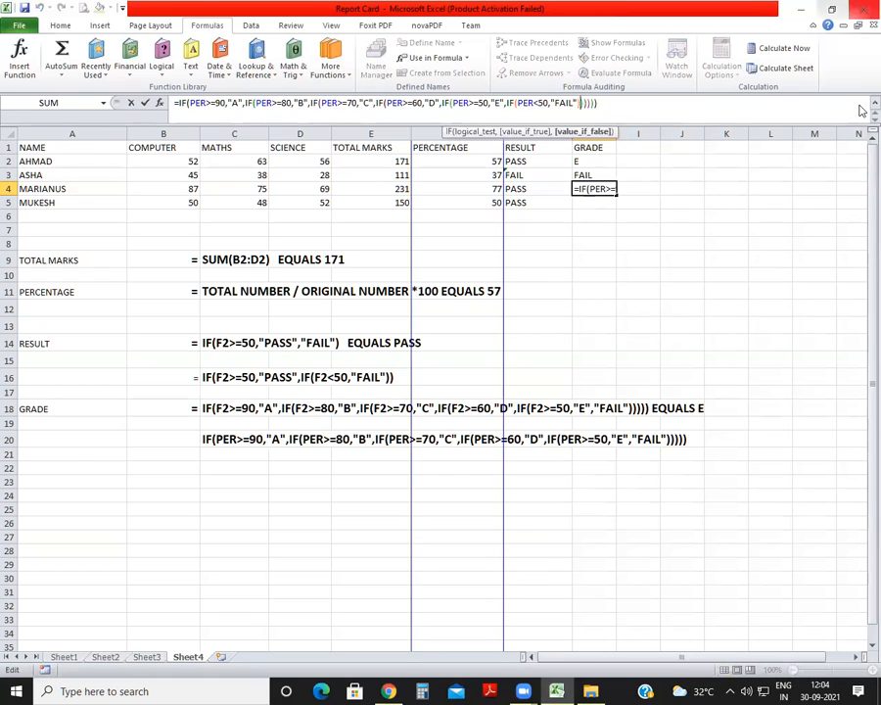
key(BackSpace)
key(BackSpace)
key(BackSpace)
key(BackSpace)
key(BackSpace)
key(BackSpace)
key(BackSpace)
key(BackSpace)
key(BackSpace)
key(BackSpace)
key(BackSpace)
key(BackSpace)
key(BackSpace)
key(BackSpace)
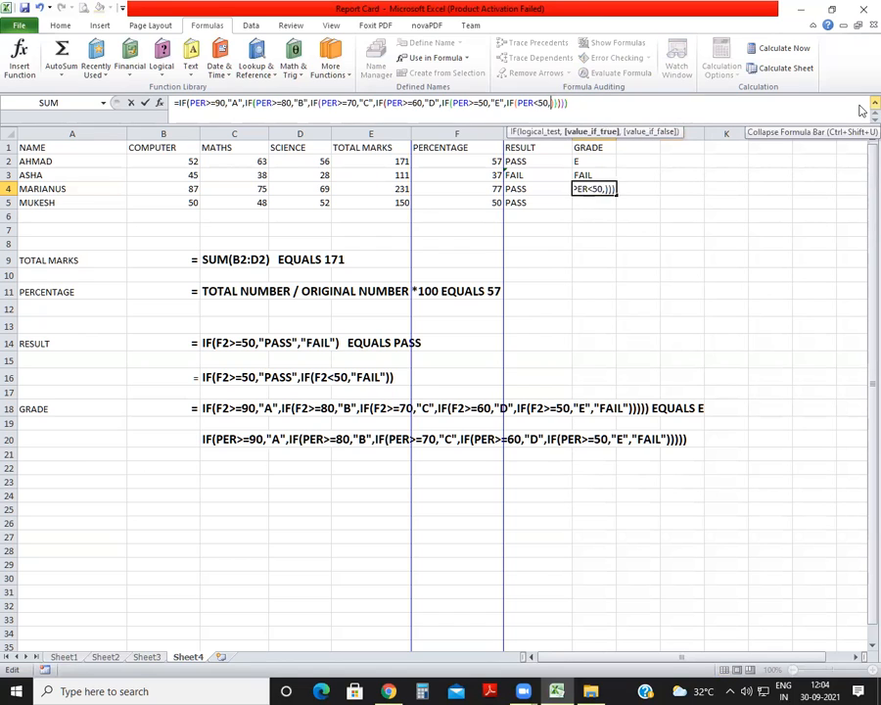
key(BackSpace)
key(BackSpace)
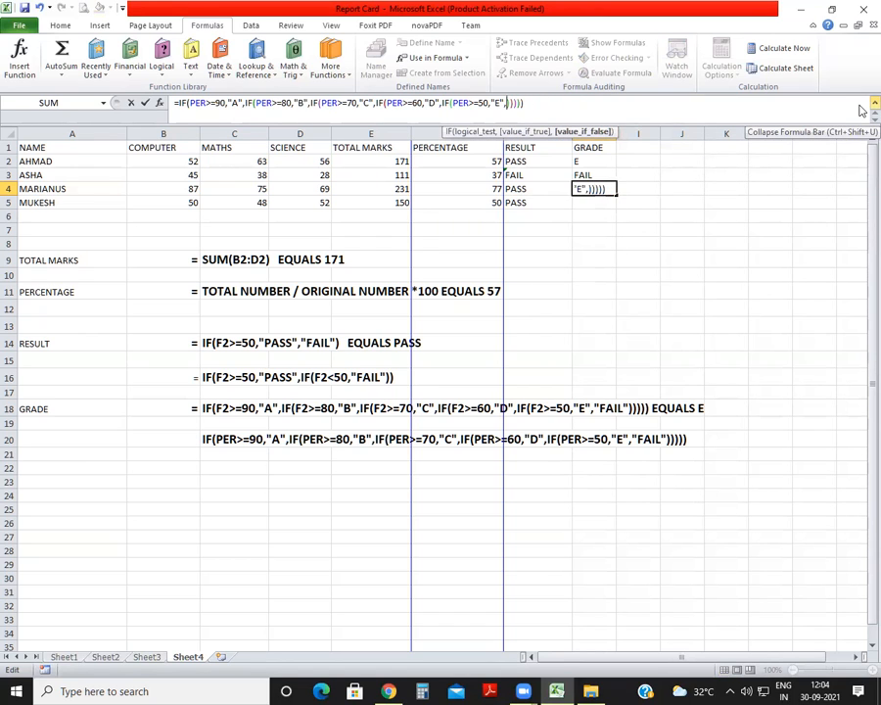
text("FAIL)
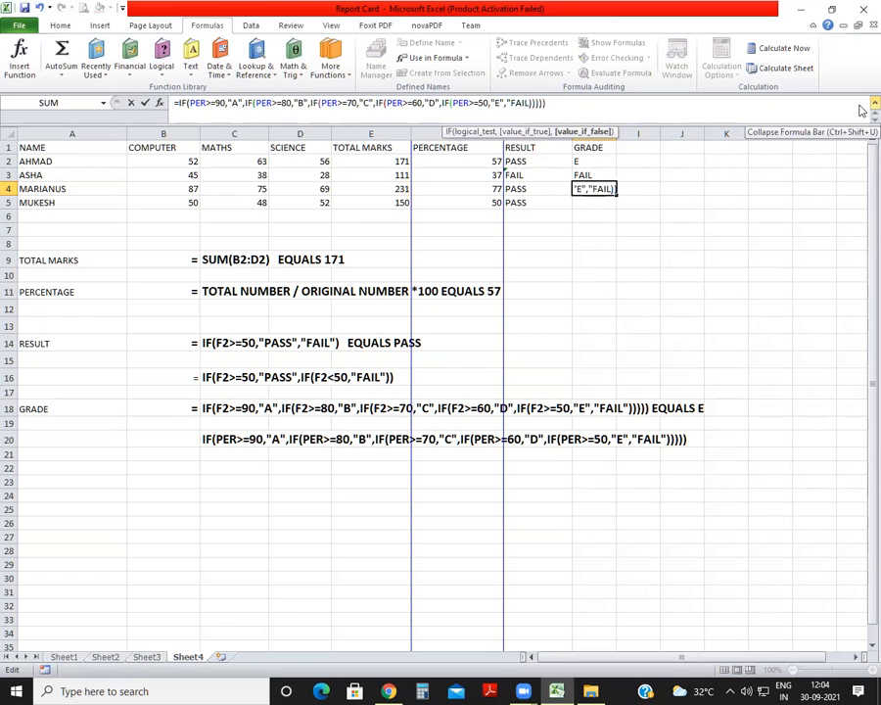
text(")
key(Return)
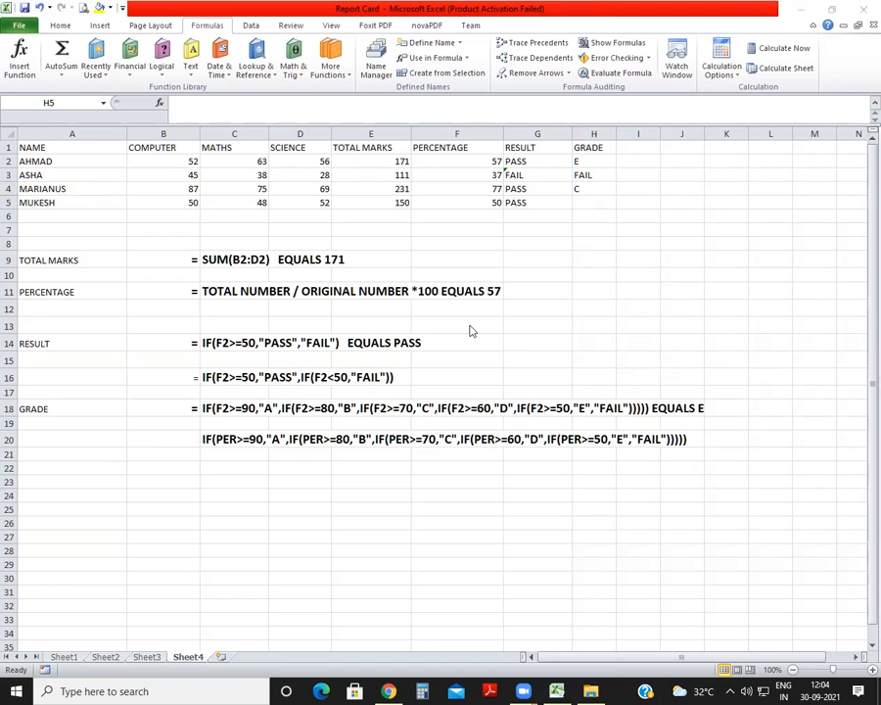
Clear the percentage, result and grade cells F3:H6 below the first student's row.
click(594, 209)
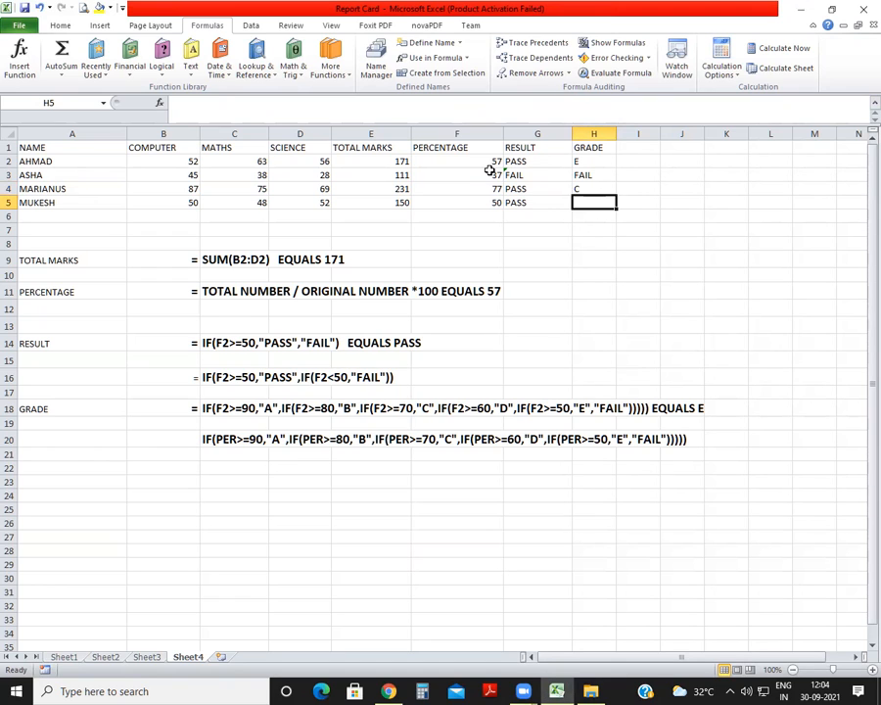
drag(493, 178, 575, 211)
key(Delete)
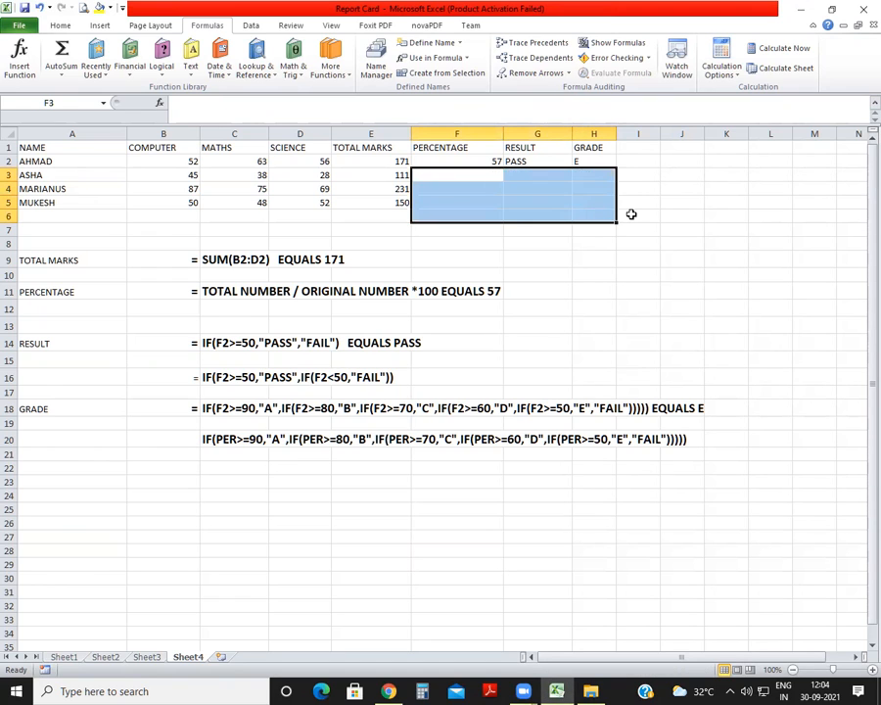
click(627, 214)
Fill the row 2 percentage, result and grade formulas down to row 5, one column at a time.
click(473, 161)
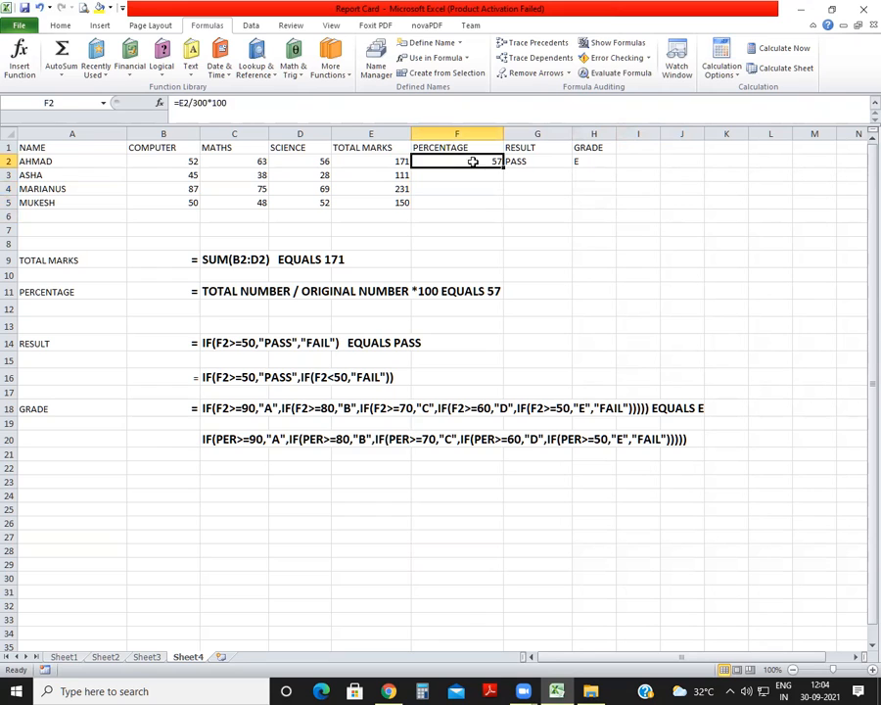
drag(502, 167, 501, 214)
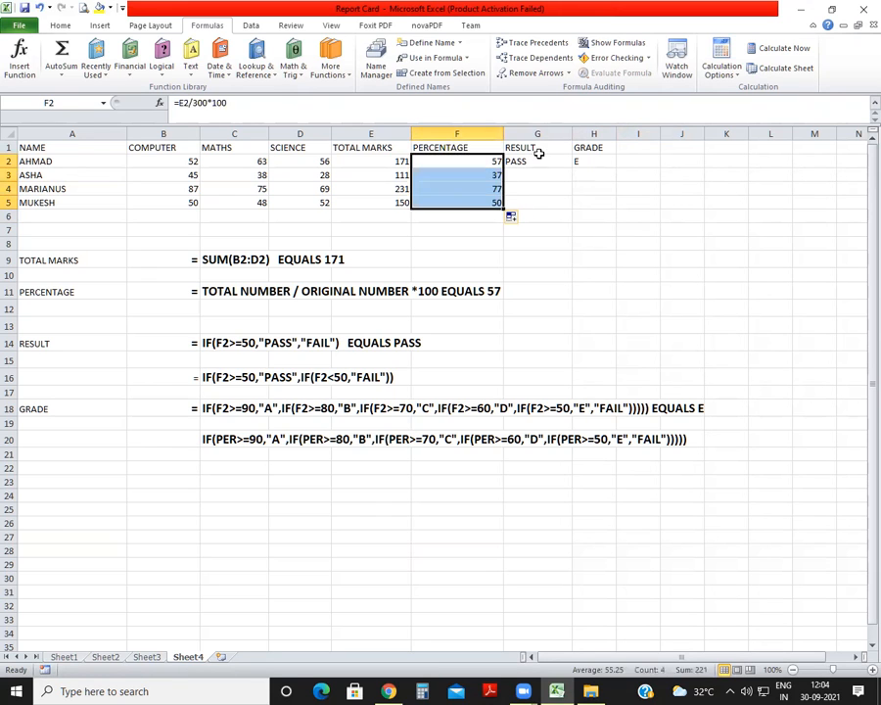
click(566, 163)
drag(569, 167, 567, 211)
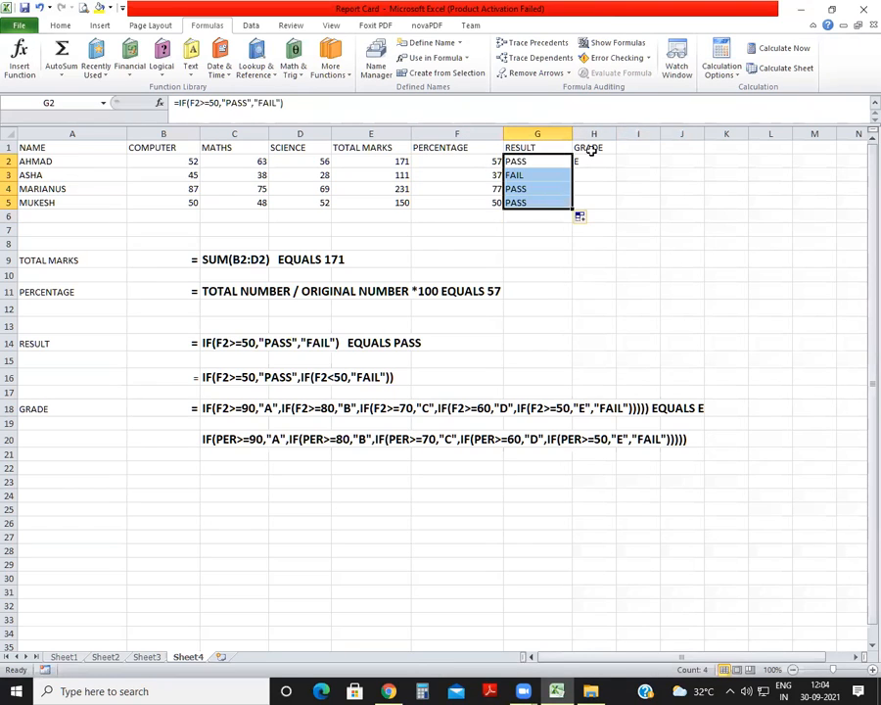
click(586, 147)
click(600, 163)
drag(616, 169, 608, 210)
Clear the total marks, percentage, result and grade cells of all students below row 2.
drag(470, 174, 575, 230)
key(Delete)
click(592, 260)
drag(400, 174, 406, 218)
key(Delete)
click(537, 243)
Fill the total, percentage, result and grade formulas in E2:H2 down to row 5 together.
drag(372, 161, 588, 161)
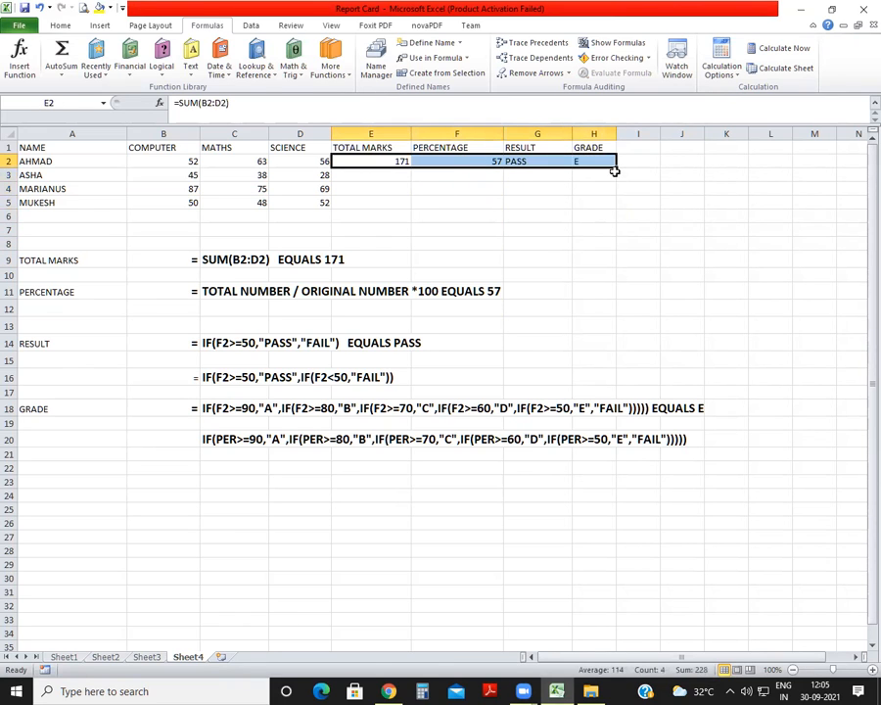
drag(617, 167, 618, 211)
click(592, 278)
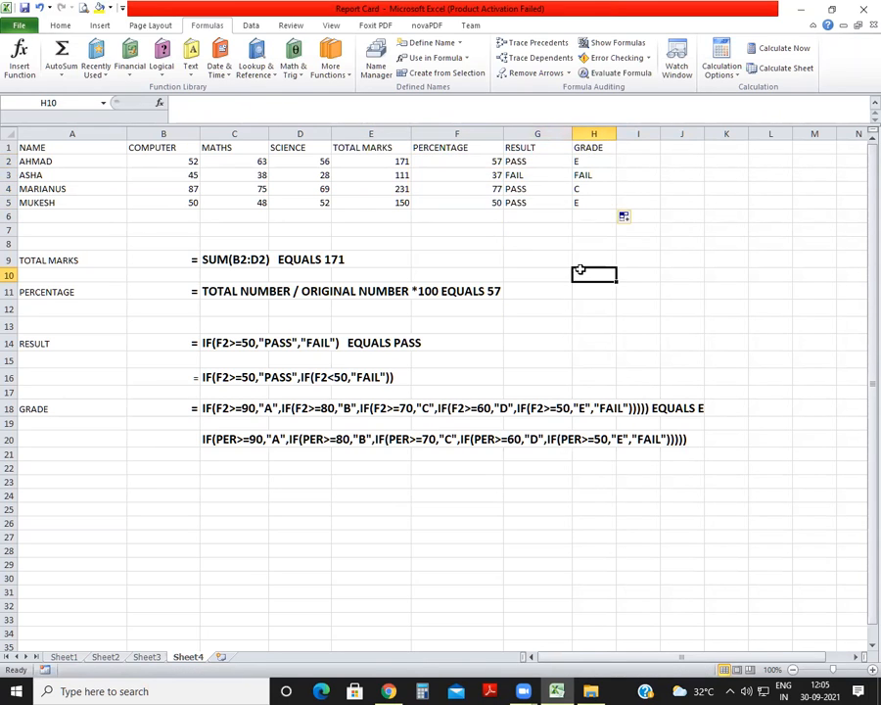
Switch to Sheet1 and examine the first student's subject marks and the total, percentage and grade columns.
click(64, 656)
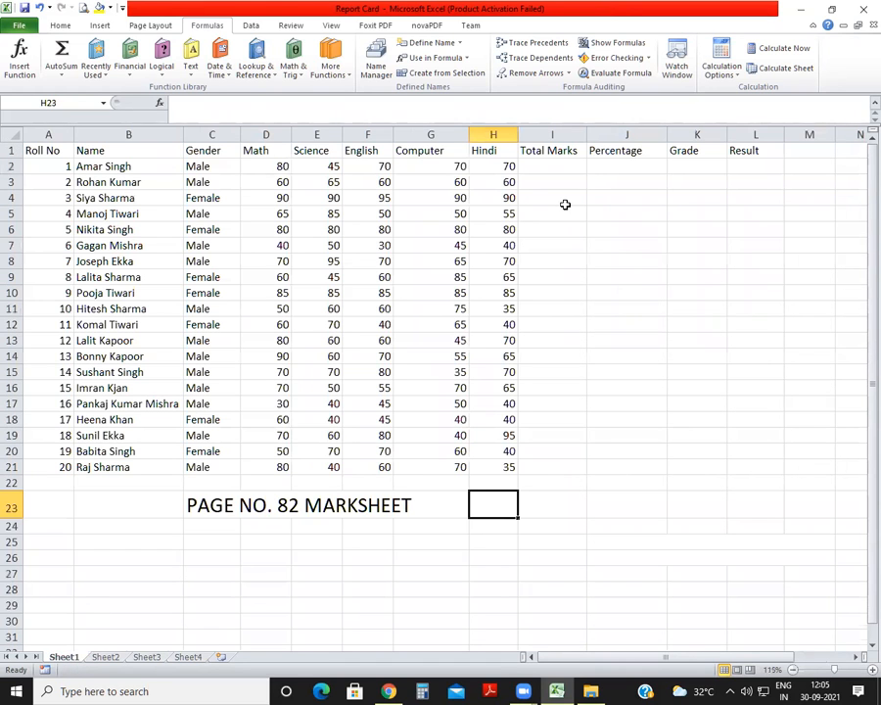
click(188, 657)
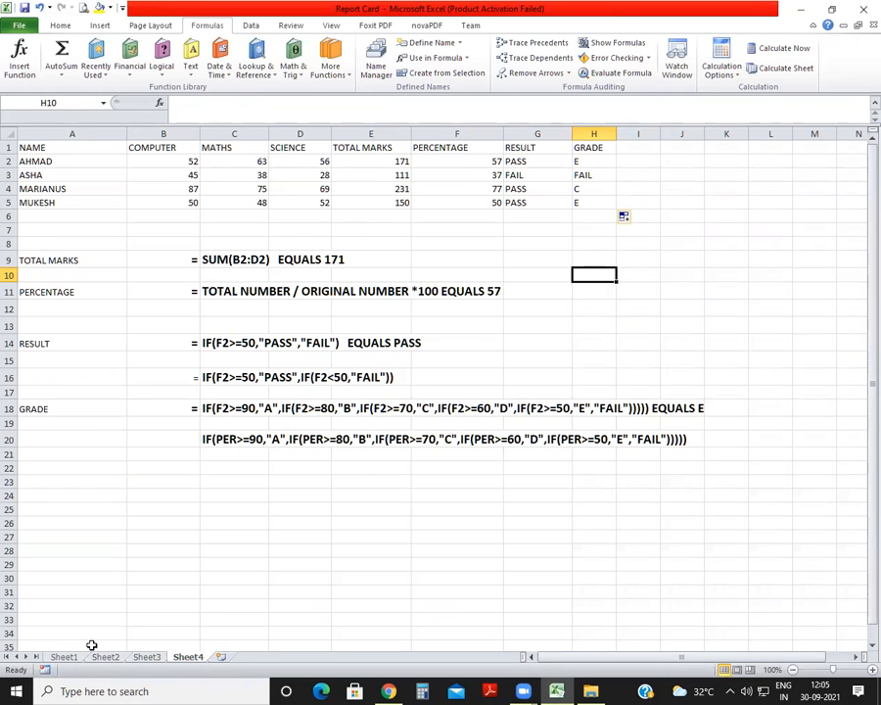
click(63, 657)
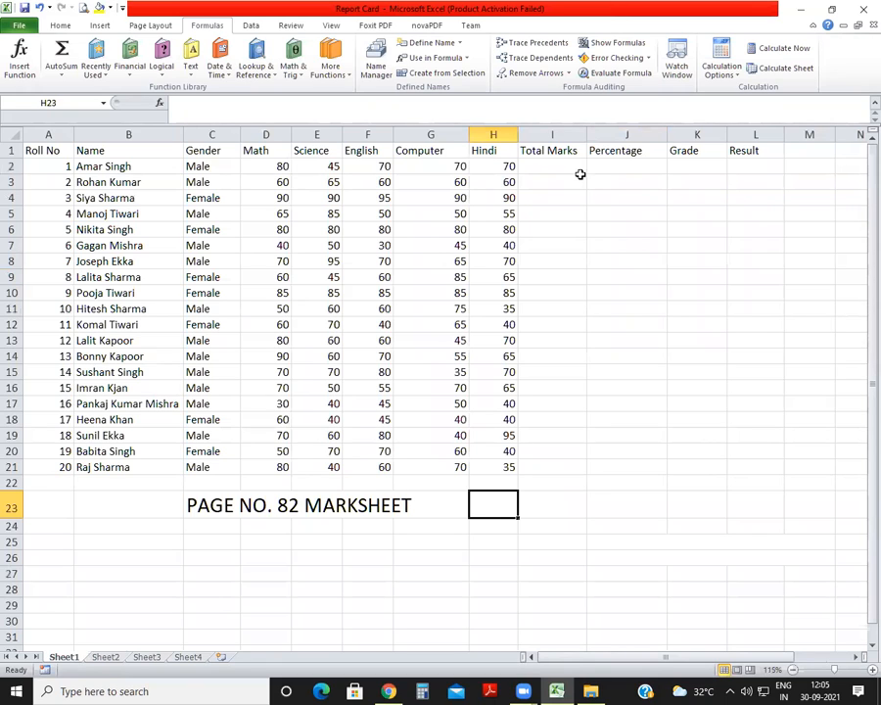
click(284, 166)
click(331, 167)
click(382, 166)
click(450, 167)
click(502, 166)
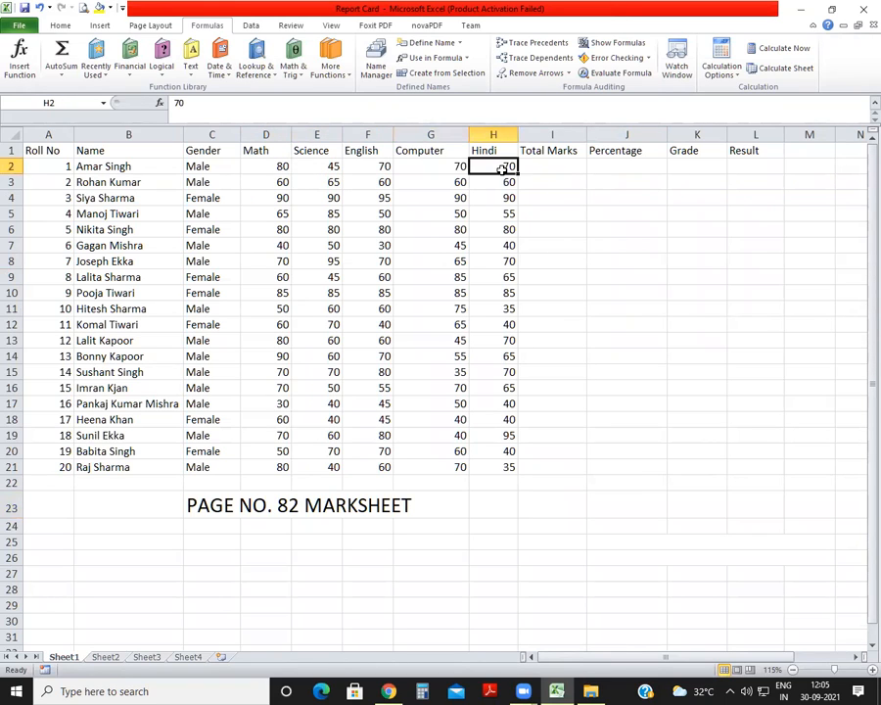
drag(548, 167, 697, 166)
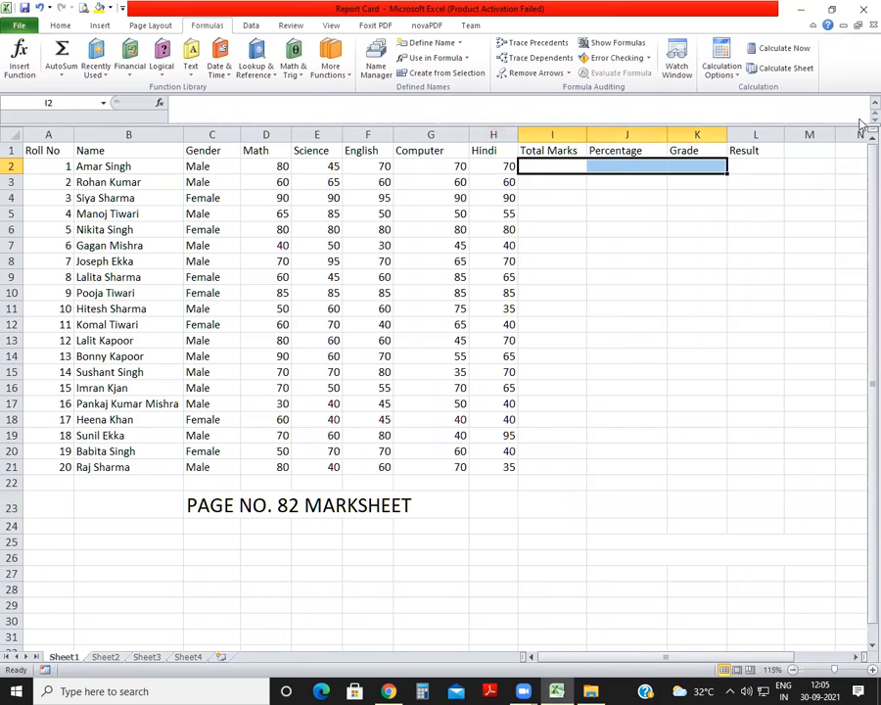
click(566, 229)
Total the first student's five subject marks in I2 with the formula =SUM(D2:H2).
click(571, 171)
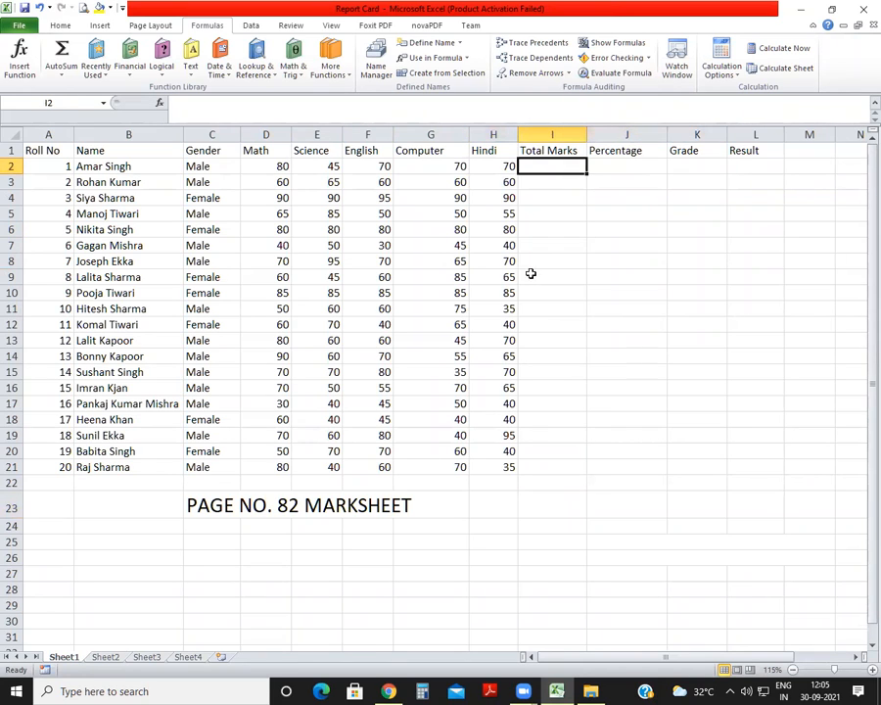
text(=)
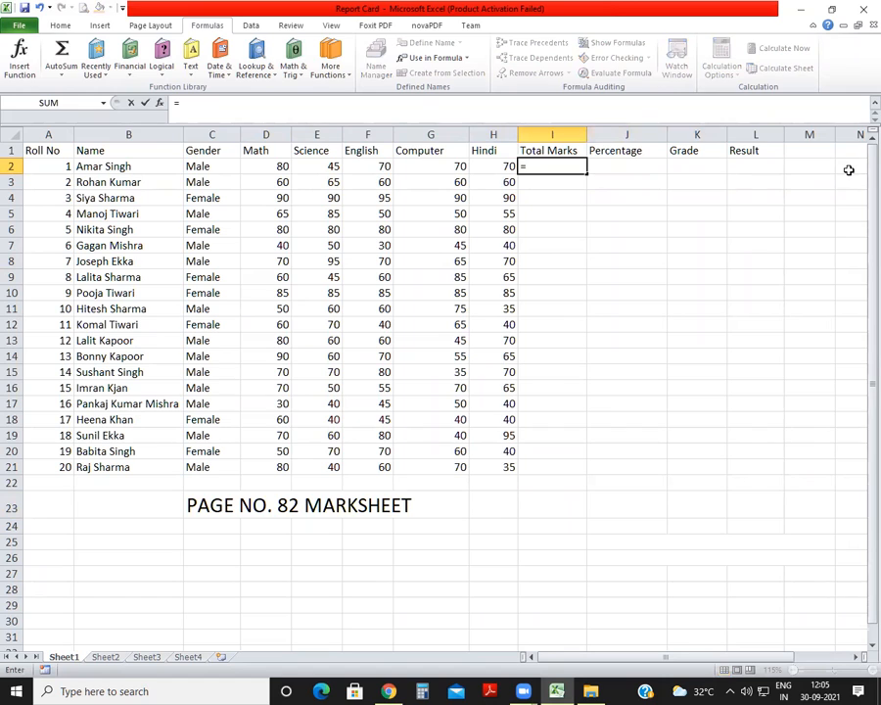
text(SUM)
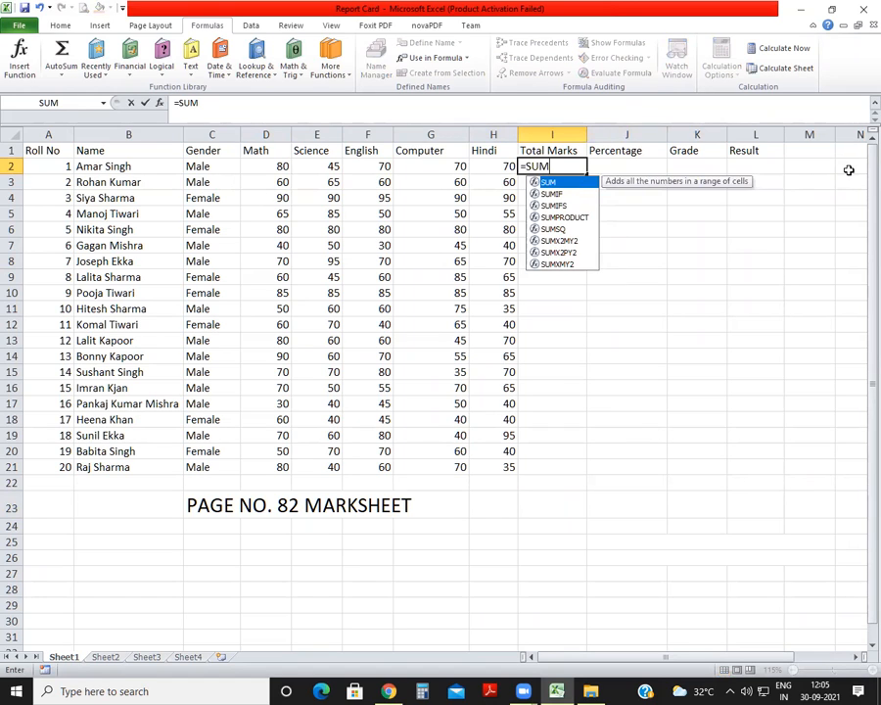
text(()
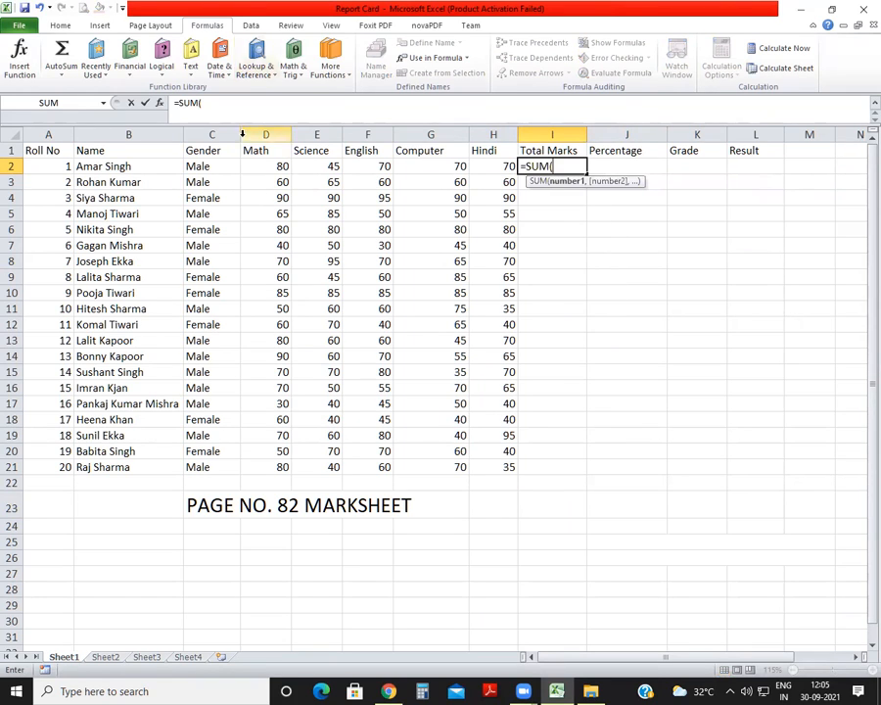
drag(257, 168, 483, 166)
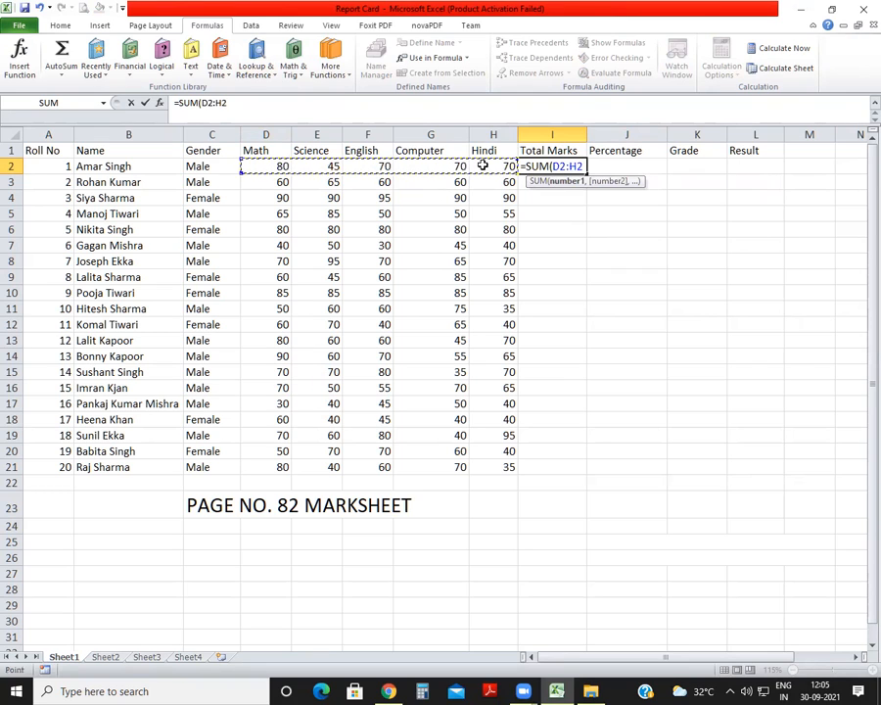
text())
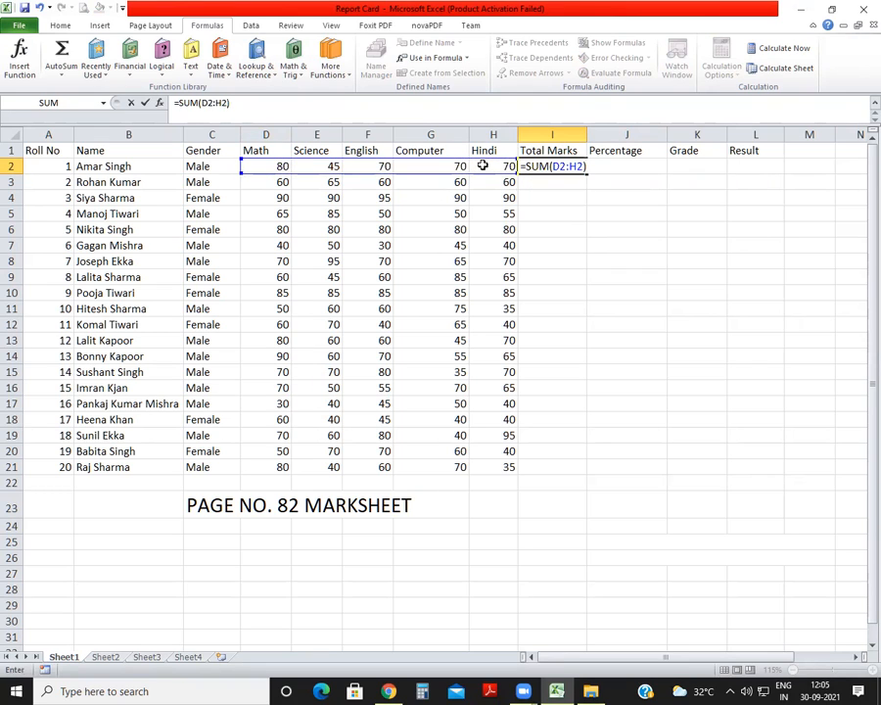
key(Return)
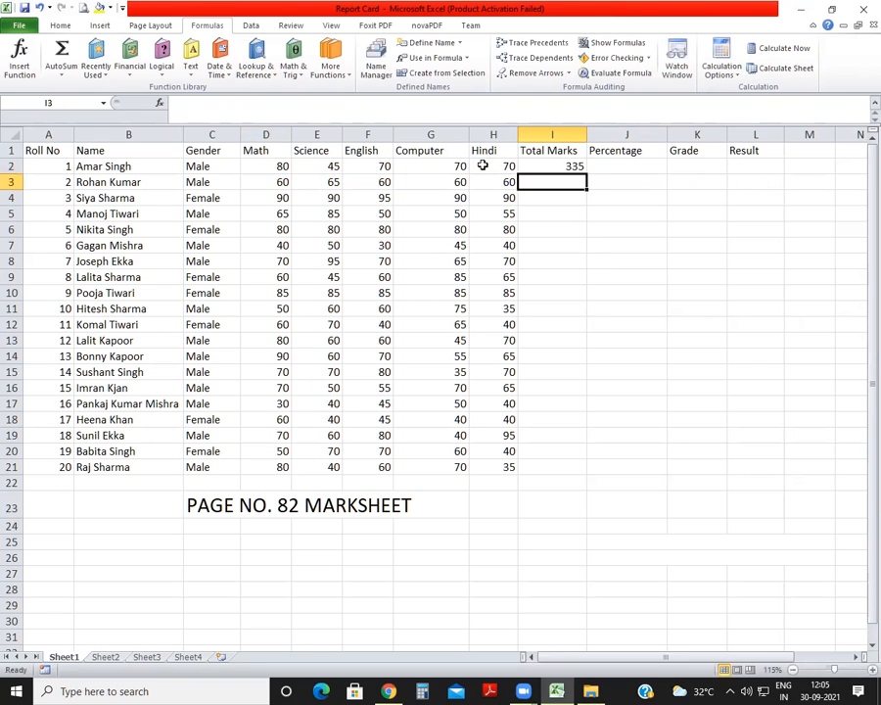
Fill the total marks formula from I2 down to row 21 for all students.
click(573, 165)
drag(587, 171, 587, 478)
click(637, 331)
click(639, 164)
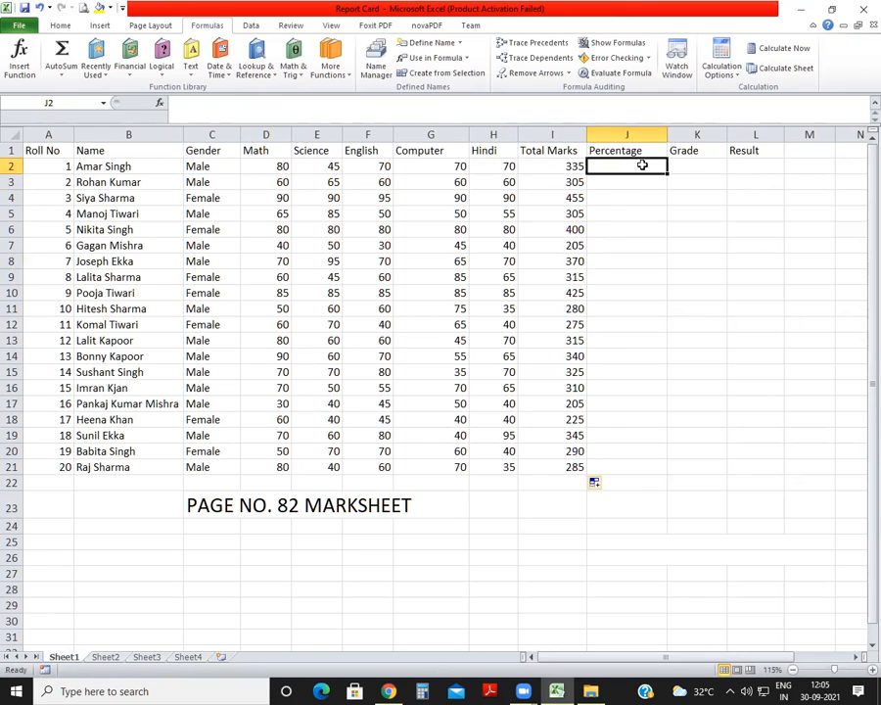
Delete the defined names TOTAL and PER that refer to Sheet4 columns in the Name Manager.
click(553, 137)
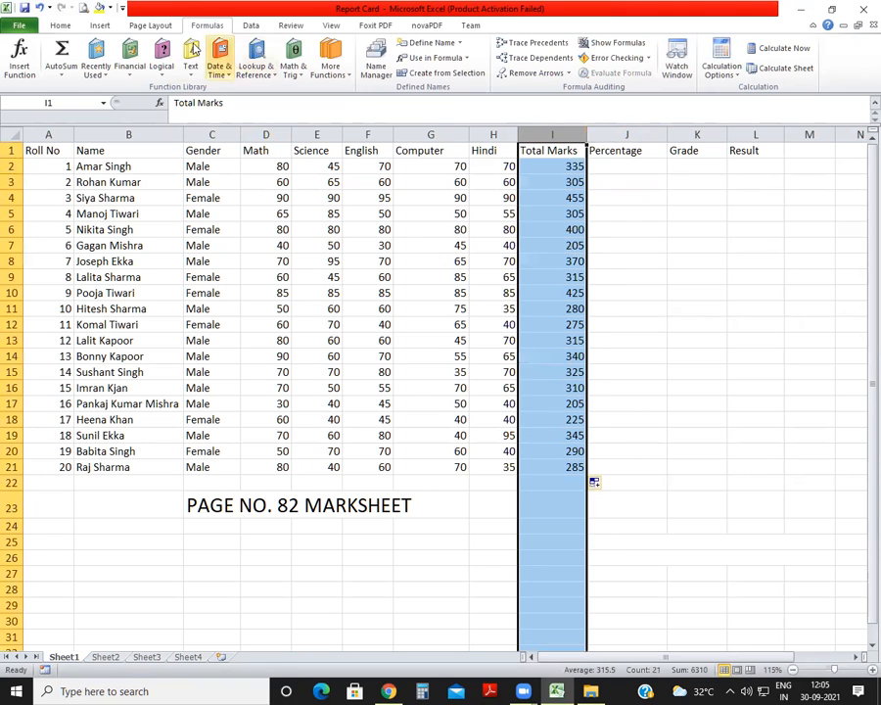
click(381, 70)
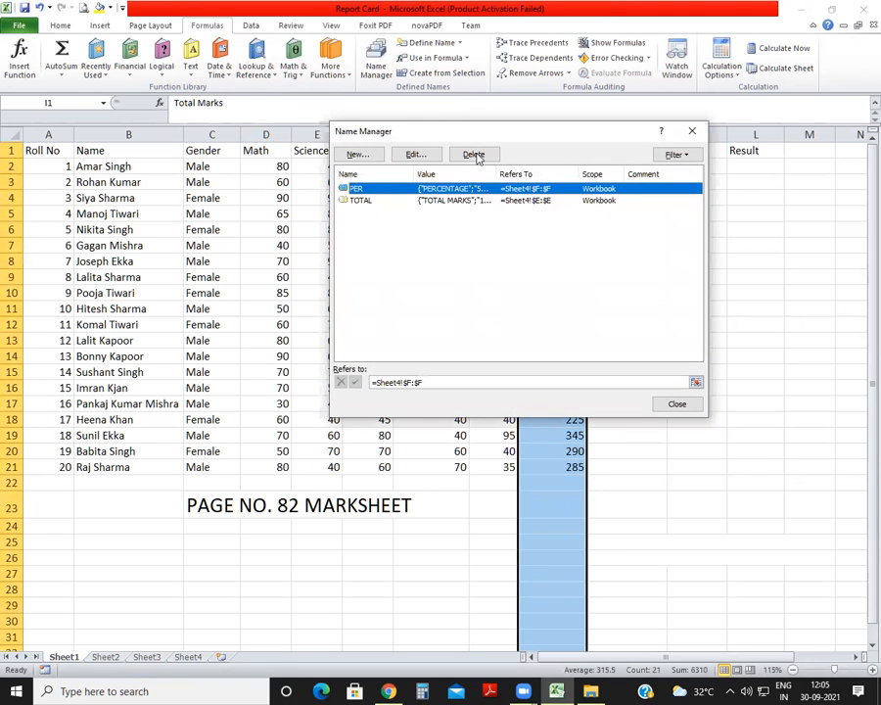
drag(472, 135, 436, 176)
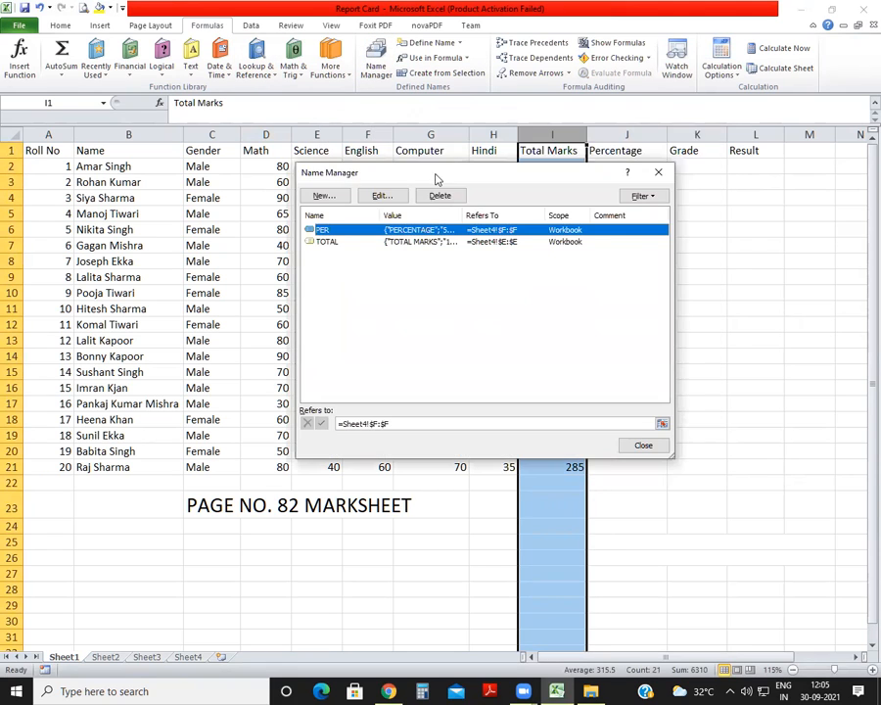
click(329, 247)
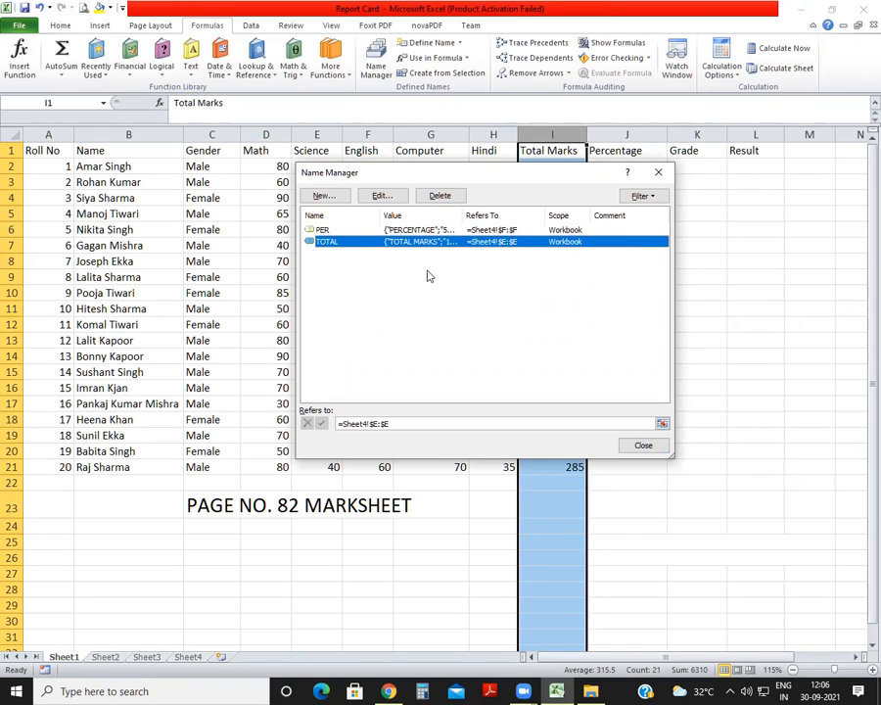
click(438, 197)
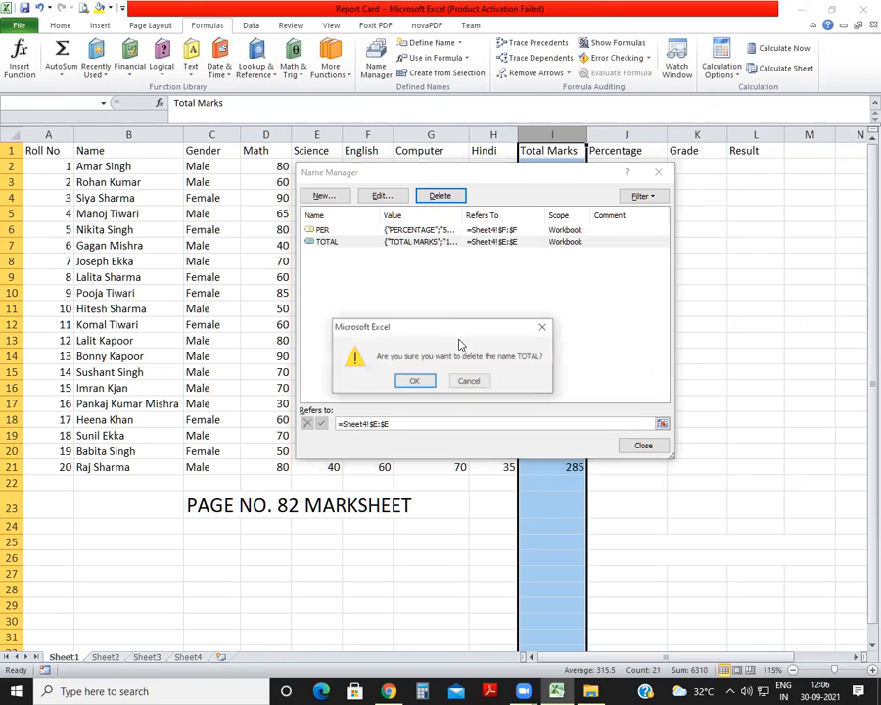
click(414, 381)
click(367, 231)
click(439, 197)
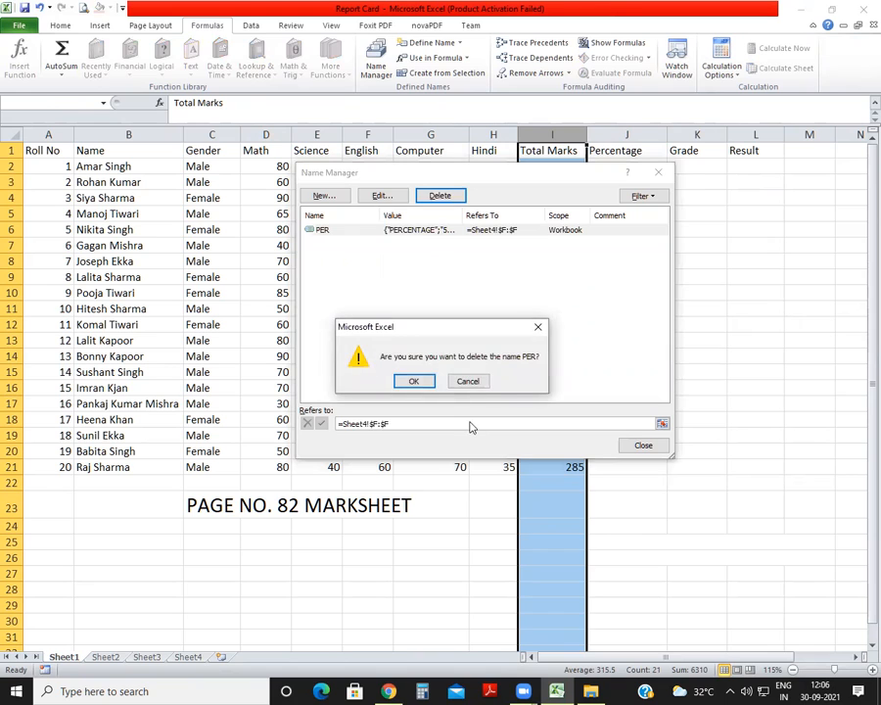
click(415, 381)
click(643, 447)
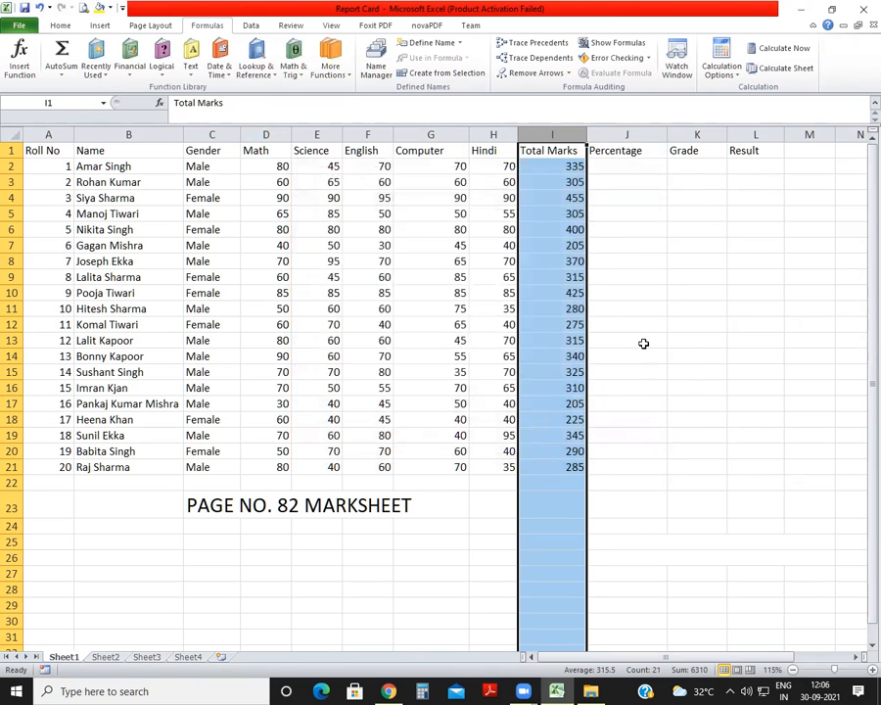
click(642, 341)
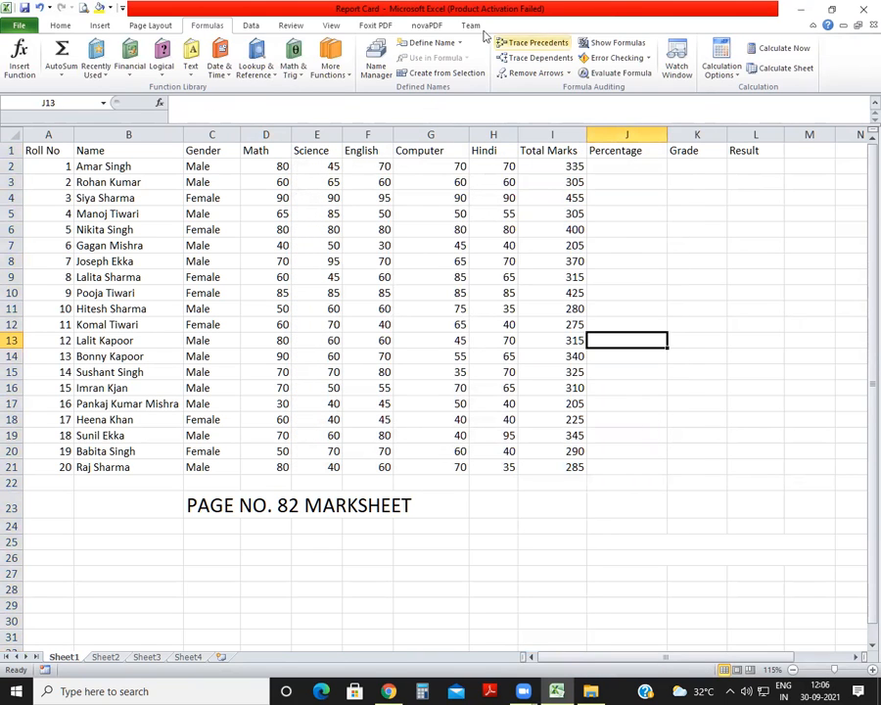
Define the workbook name TOTAL for the entire Total Marks column I on Sheet1.
click(554, 147)
click(554, 135)
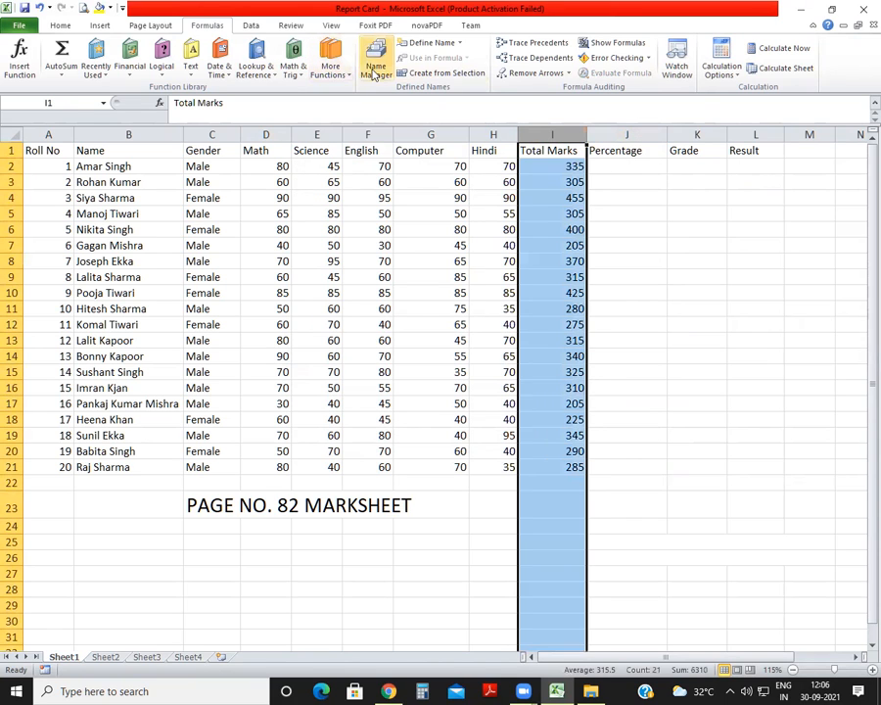
click(376, 60)
click(323, 196)
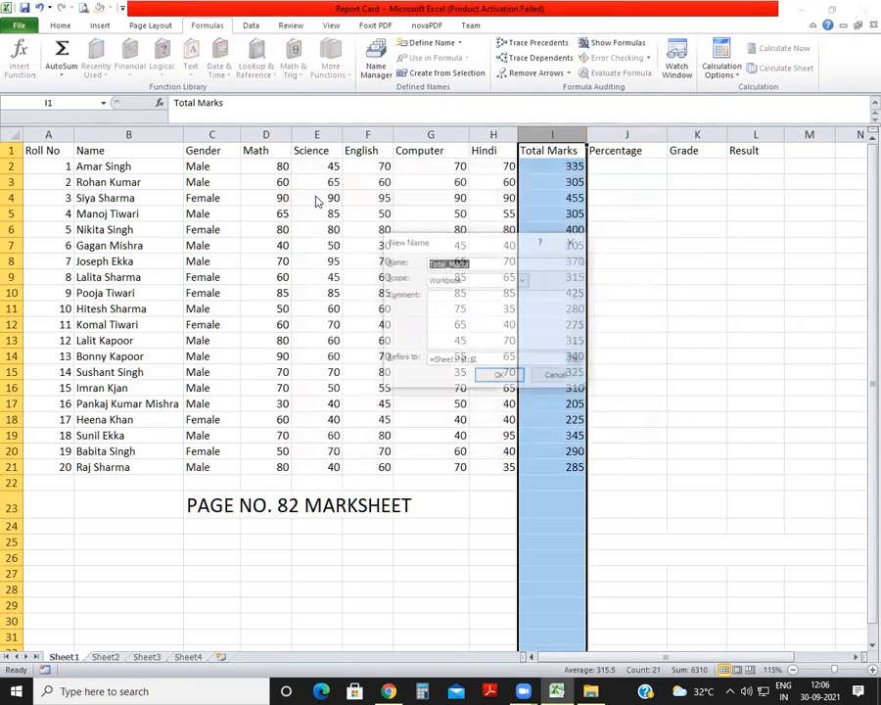
text(TOTAL)
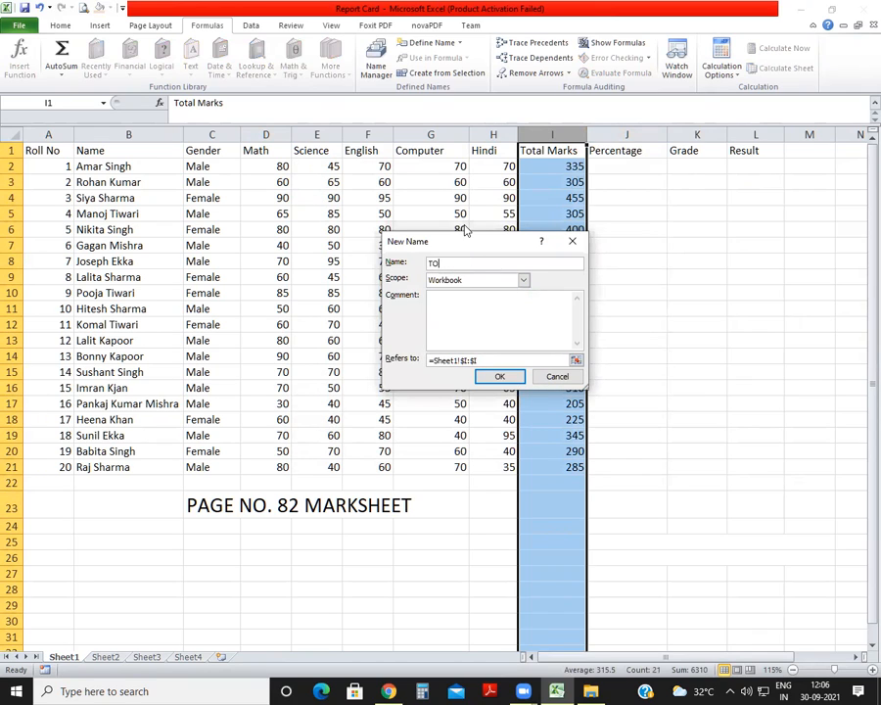
click(499, 376)
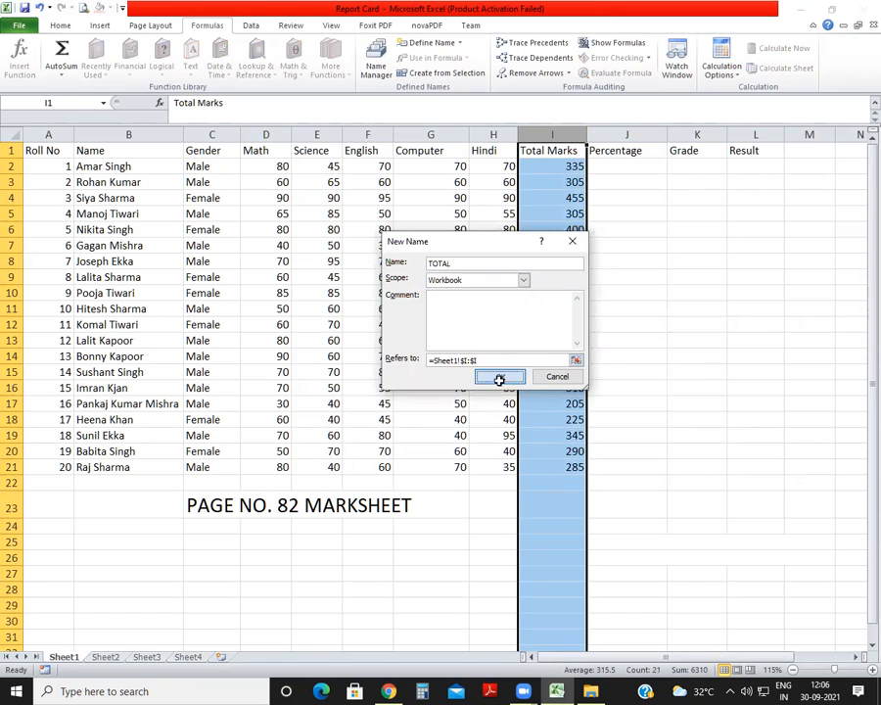
click(644, 446)
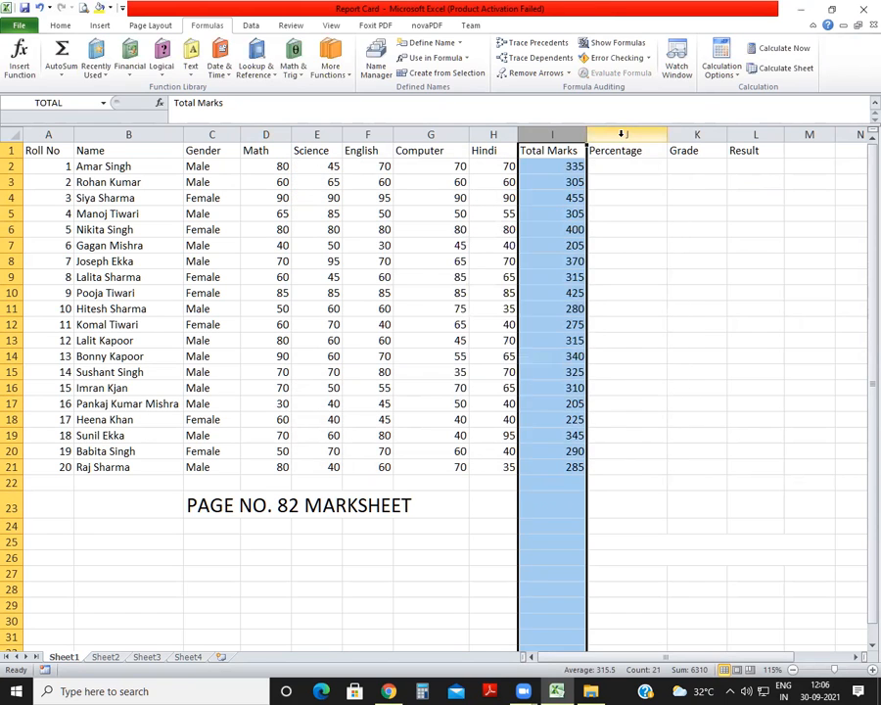
Define the workbook name PER for the entire Percentage column J on Sheet1.
click(626, 134)
click(372, 74)
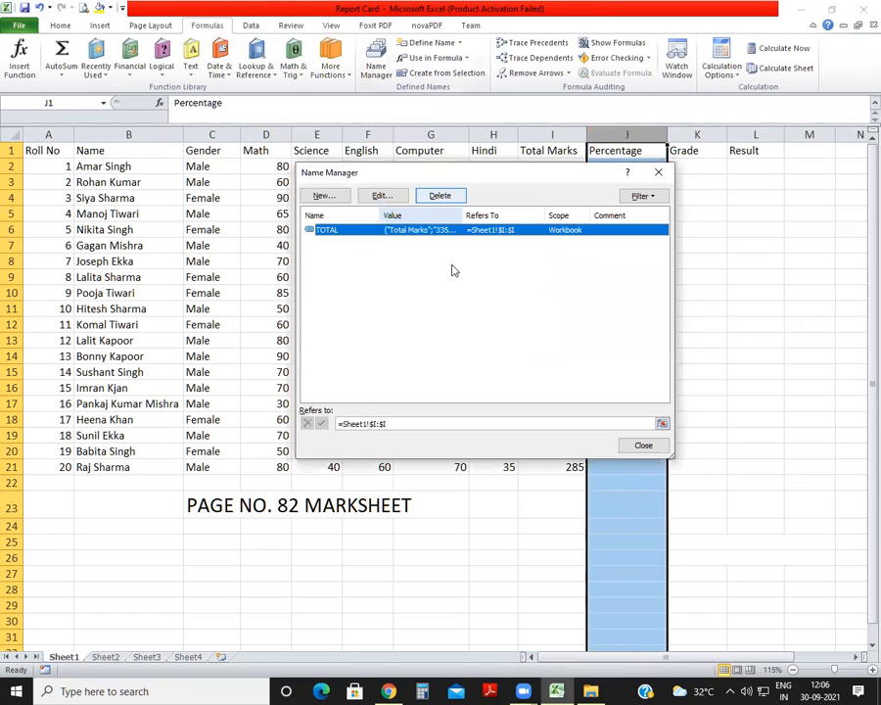
click(324, 196)
text(PE)
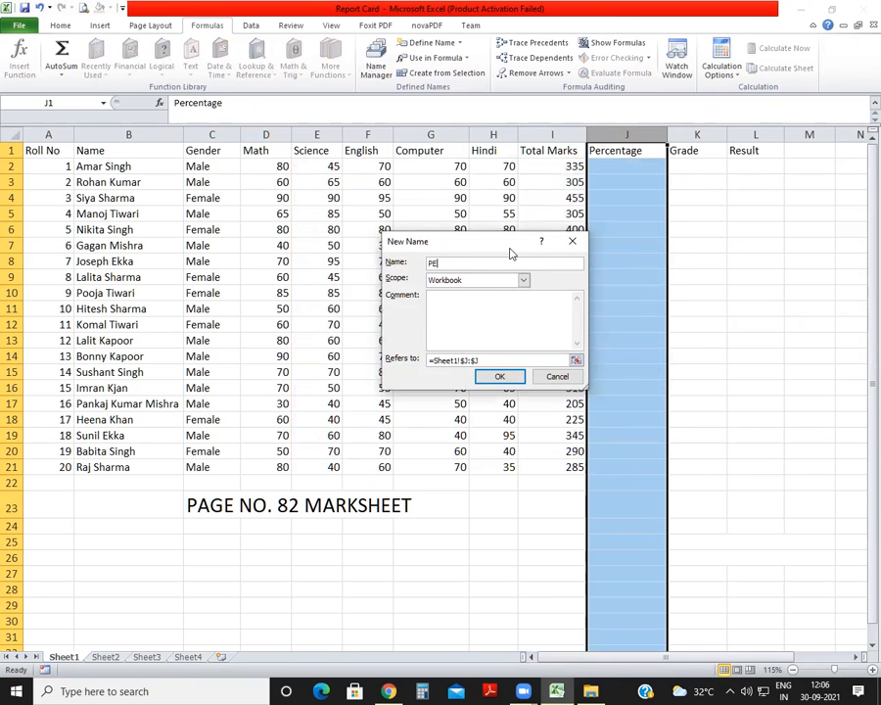
text(R)
click(498, 375)
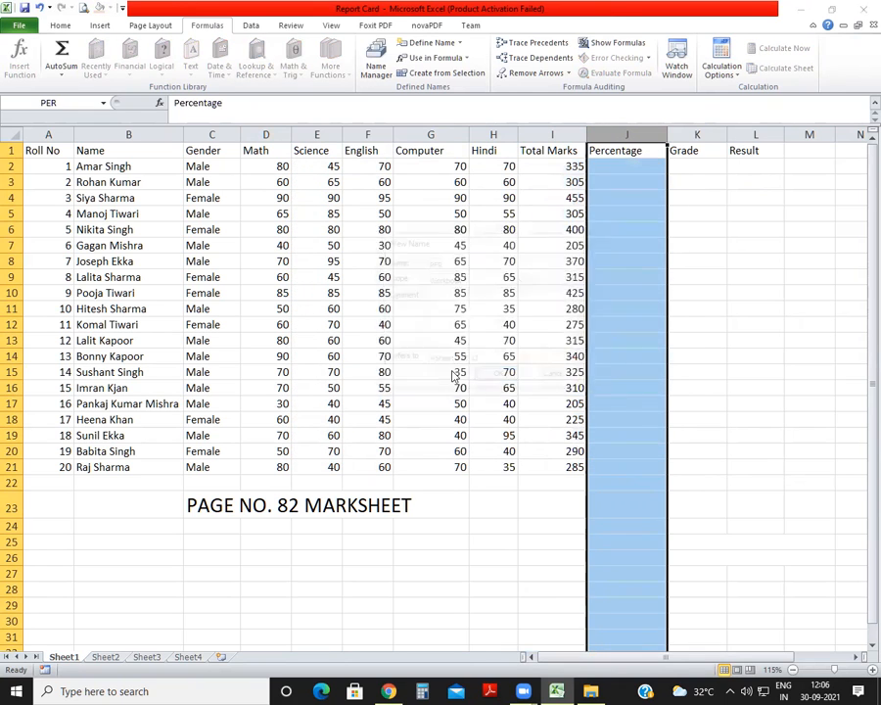
click(643, 446)
click(697, 357)
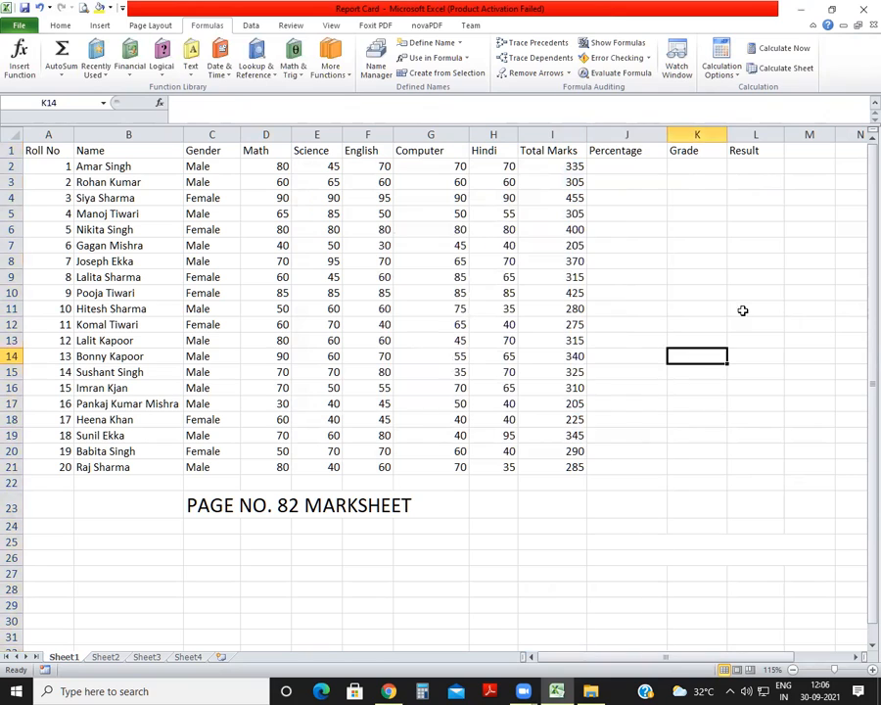
Calculate the first student's percentage in J2 with the formula =I2/500*100.
click(619, 164)
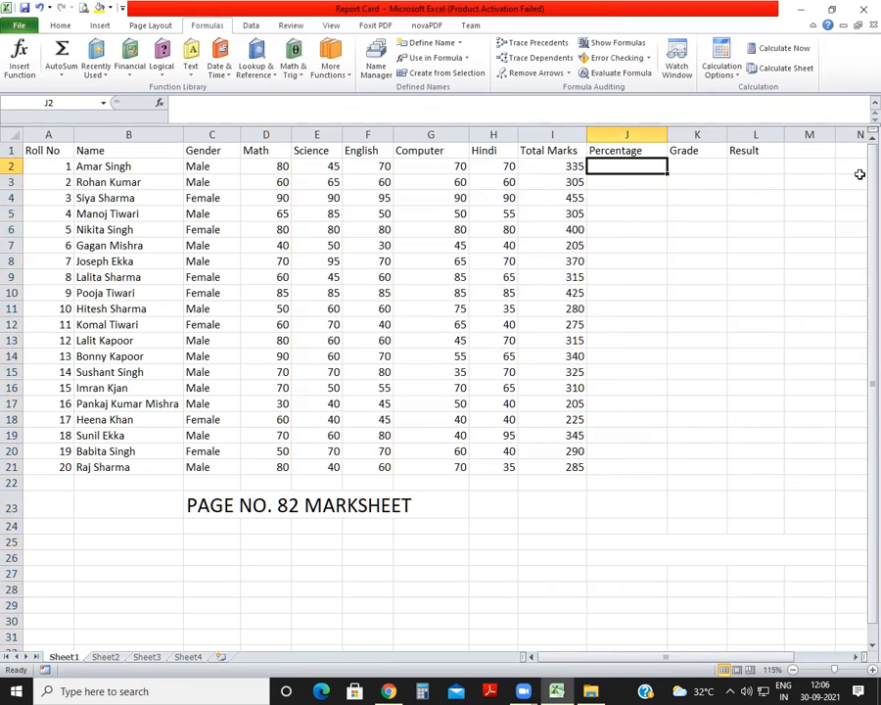
text(=)
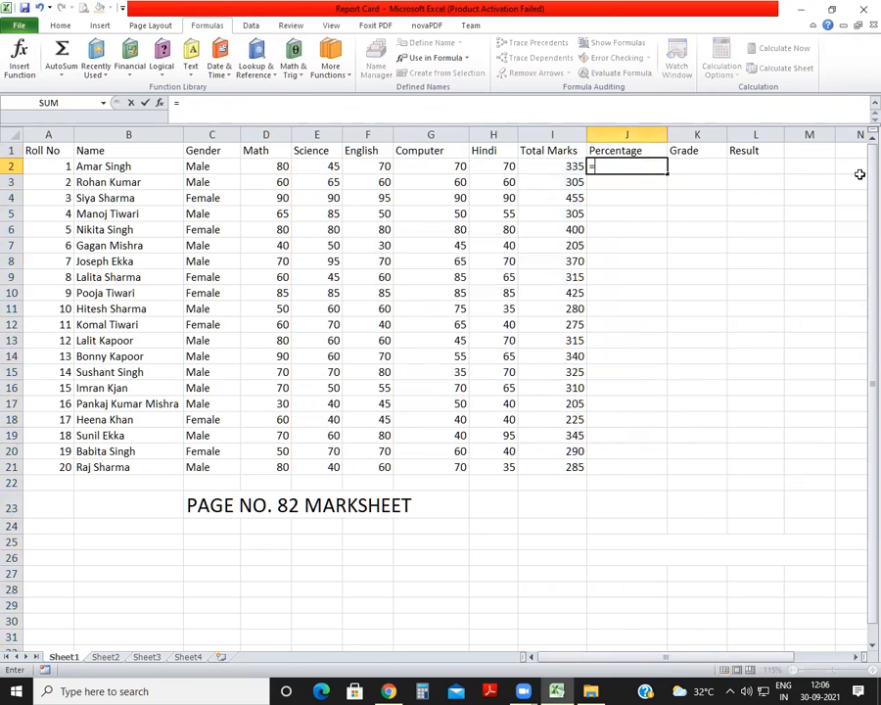
click(563, 165)
text(/)
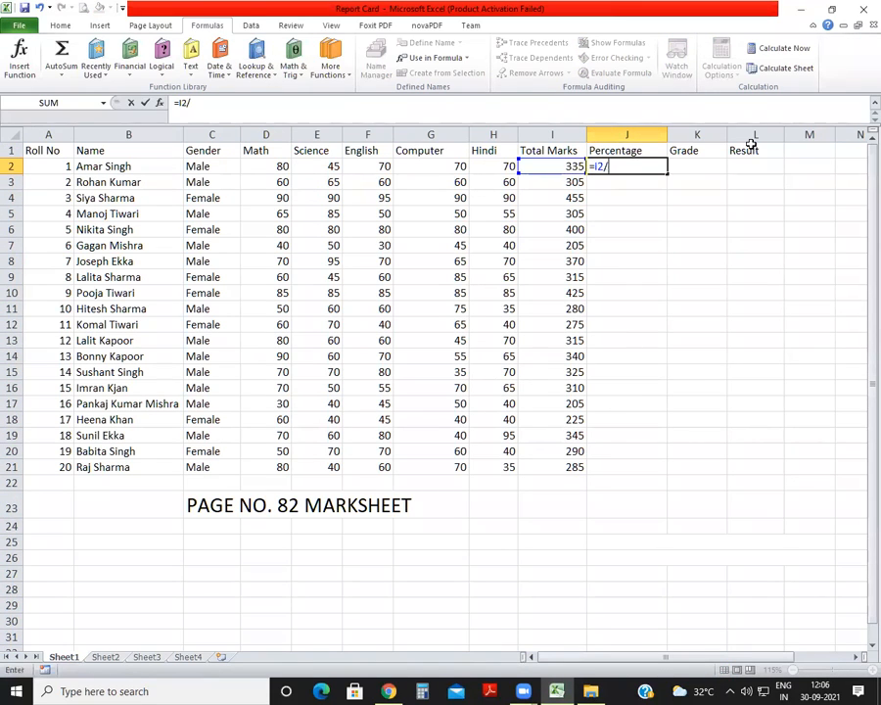
text(500*100)
key(Return)
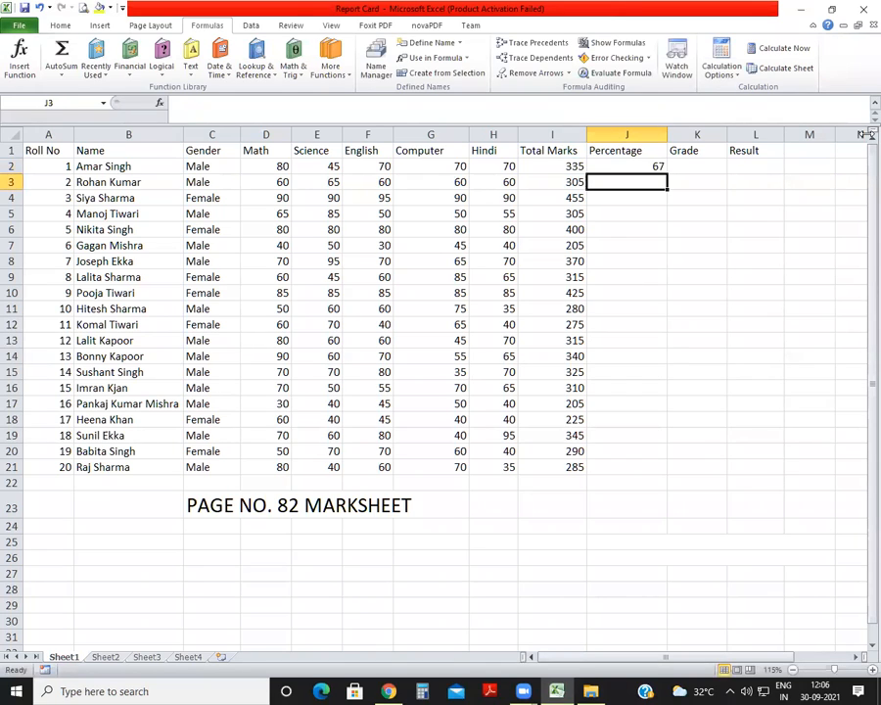
Calculate the second student's percentage in J3 using the defined name, with the formula =TOTAL/500*100.
text(=)
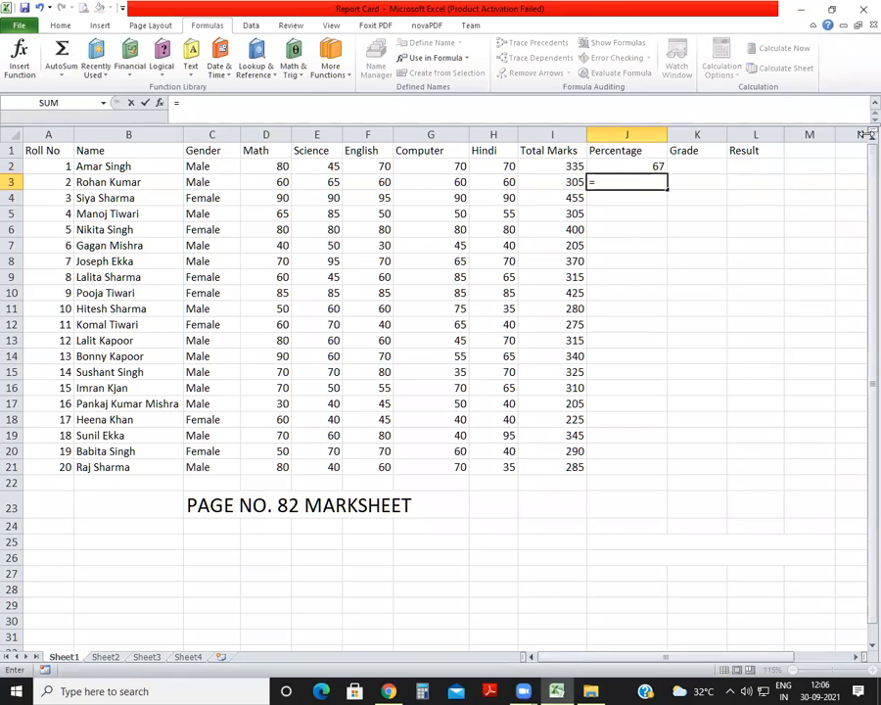
text(TO)
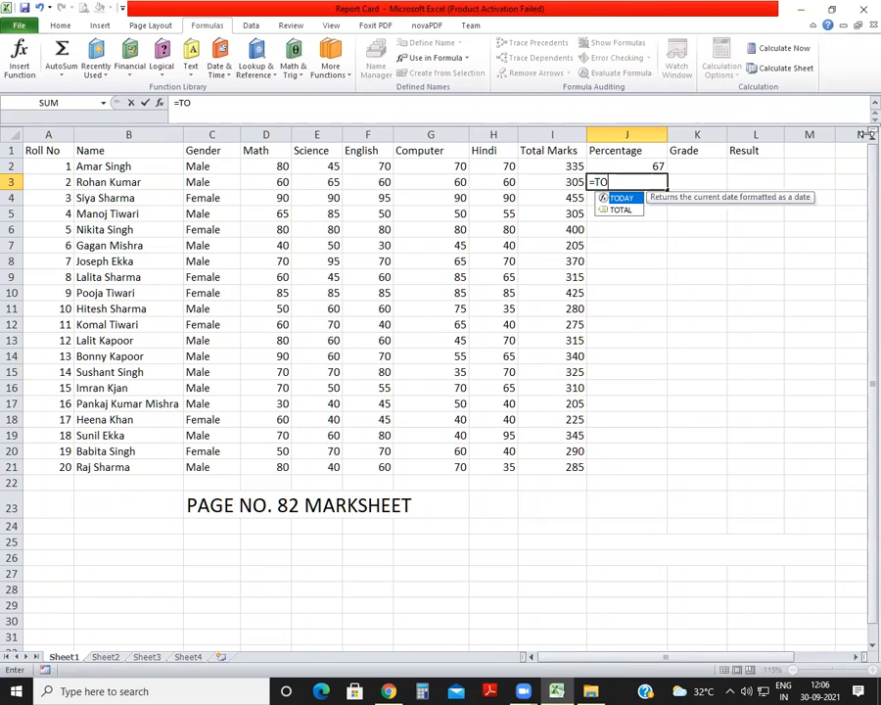
key(Down)
key(Tab)
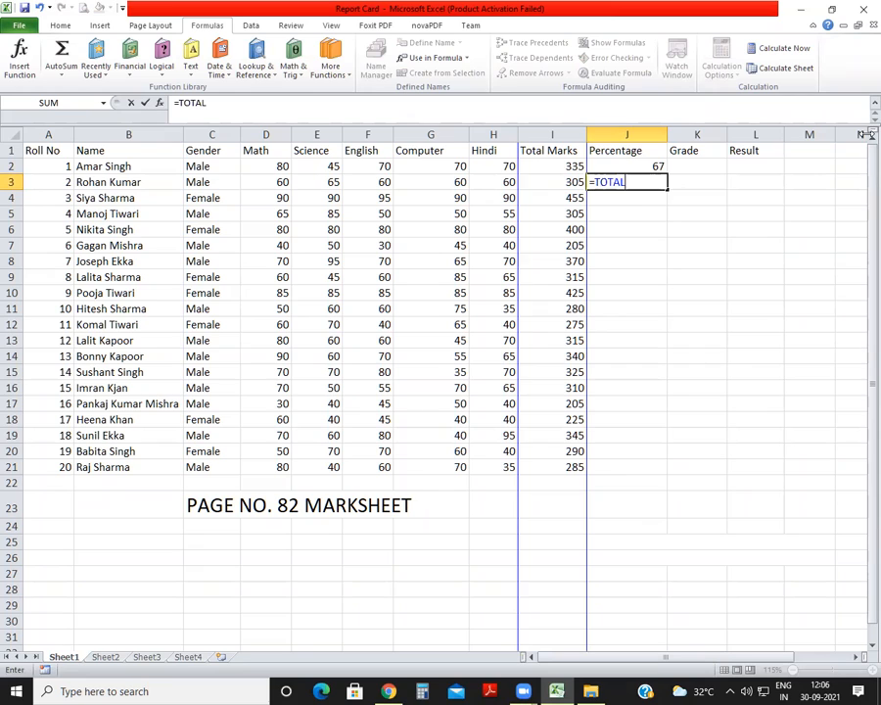
text(/500*100)
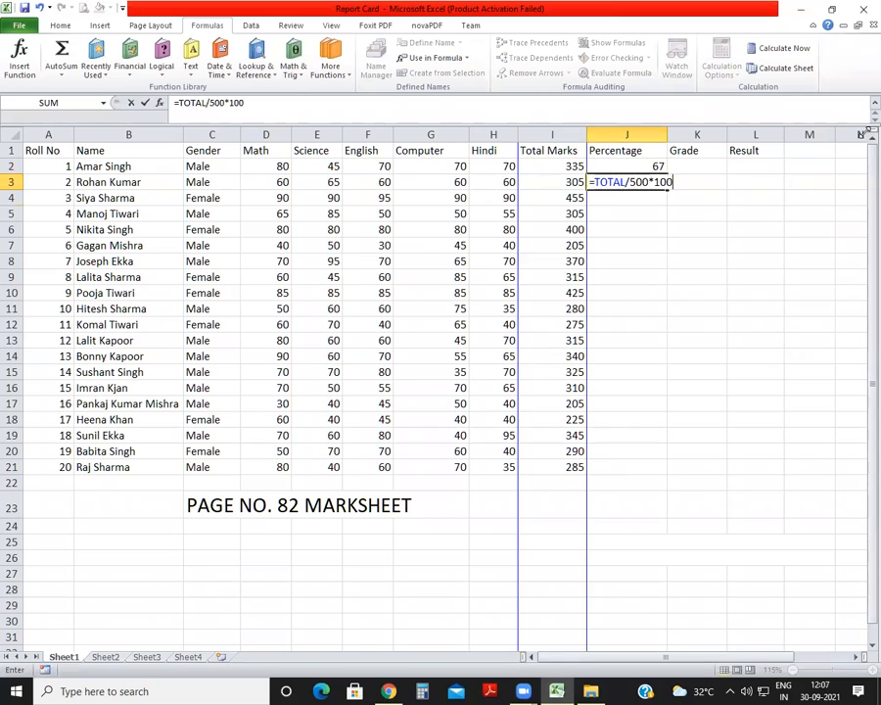
key(Return)
Try to calculate the third student's percentage in J4 using the defined name, with the formula =PER/5.
text(=)
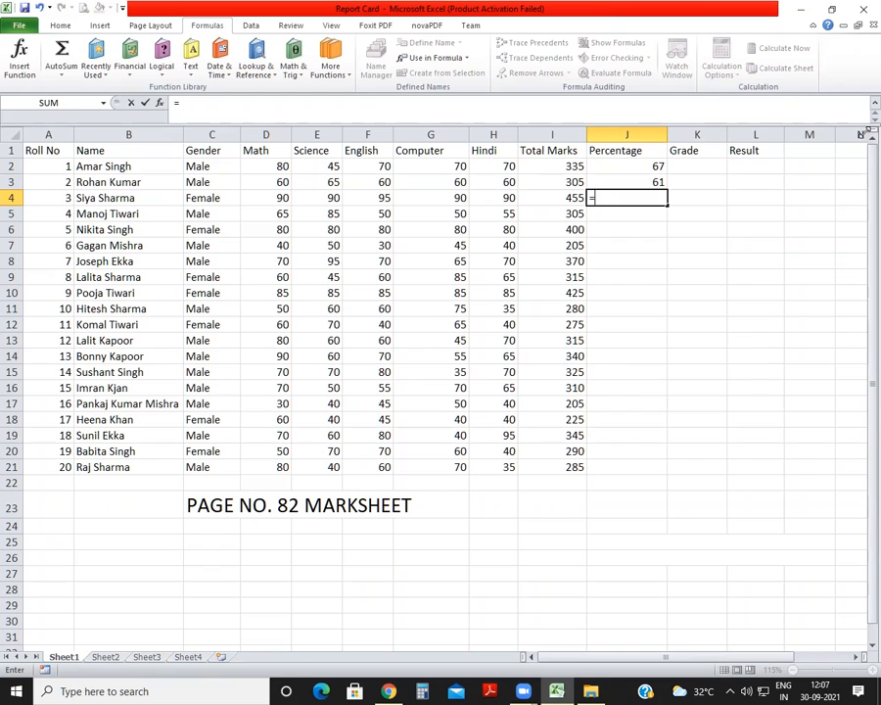
text(P)
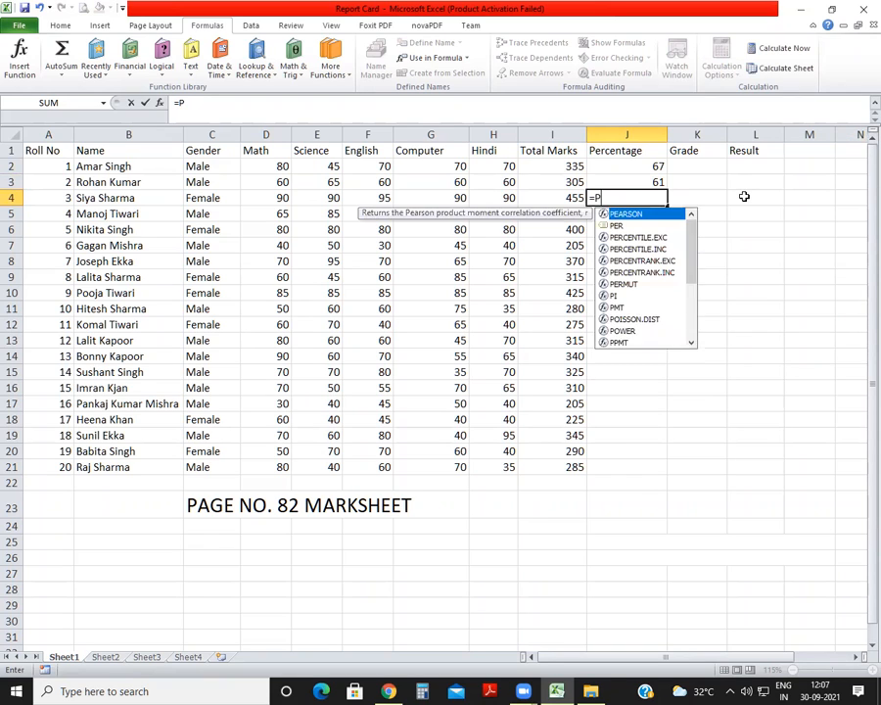
text(ER/5)
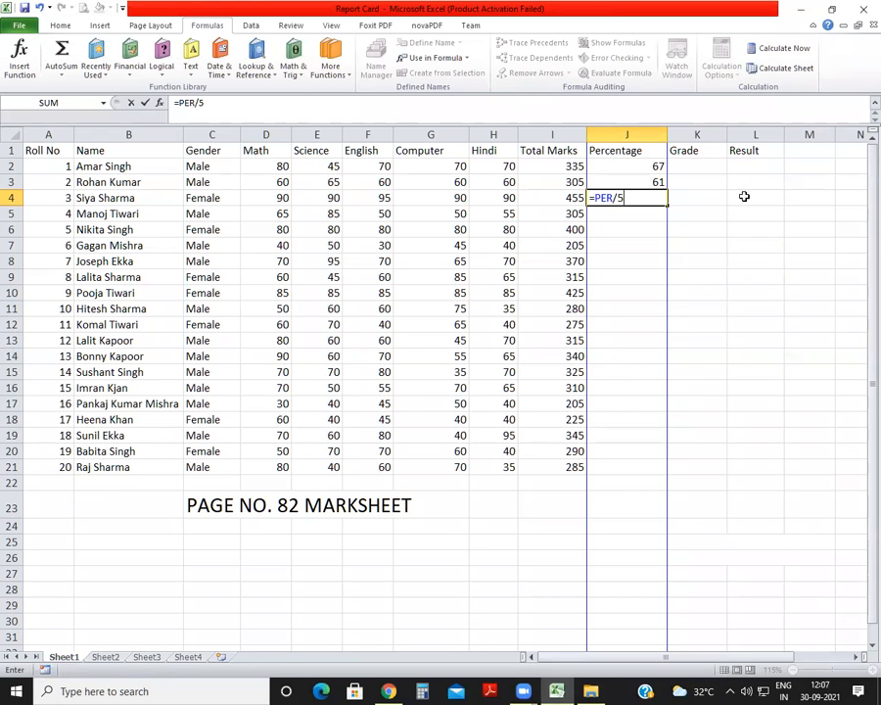
key(Return)
key(Return)
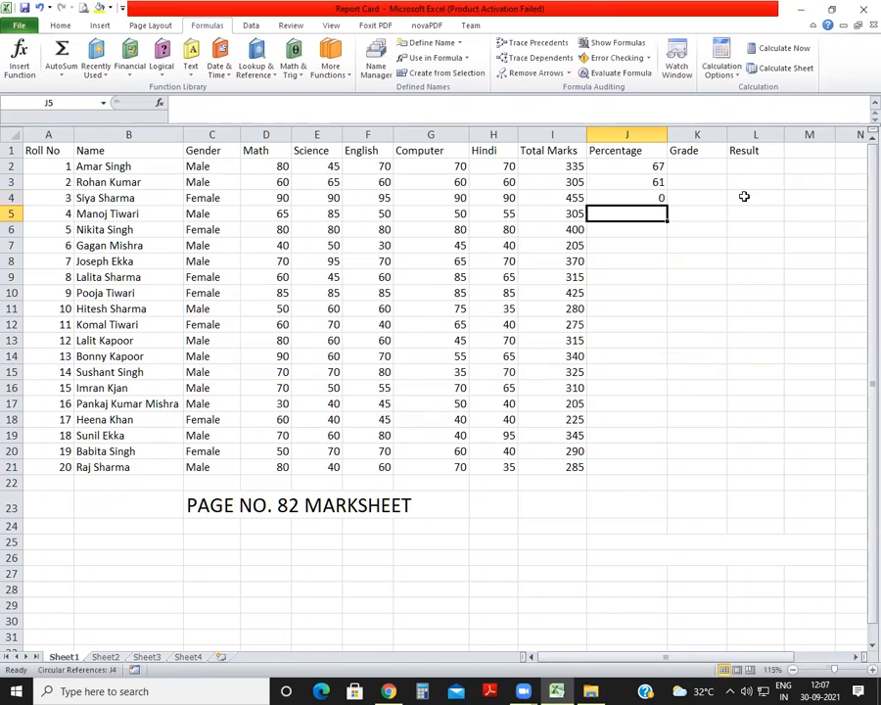
key(Up)
text(=PER)
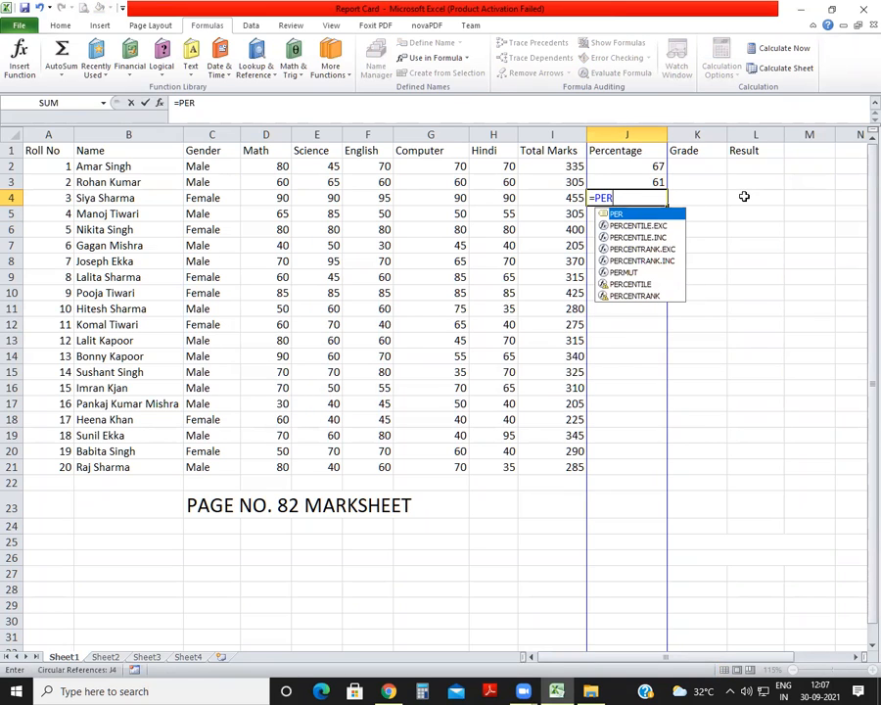
key(Escape)
key(Escape)
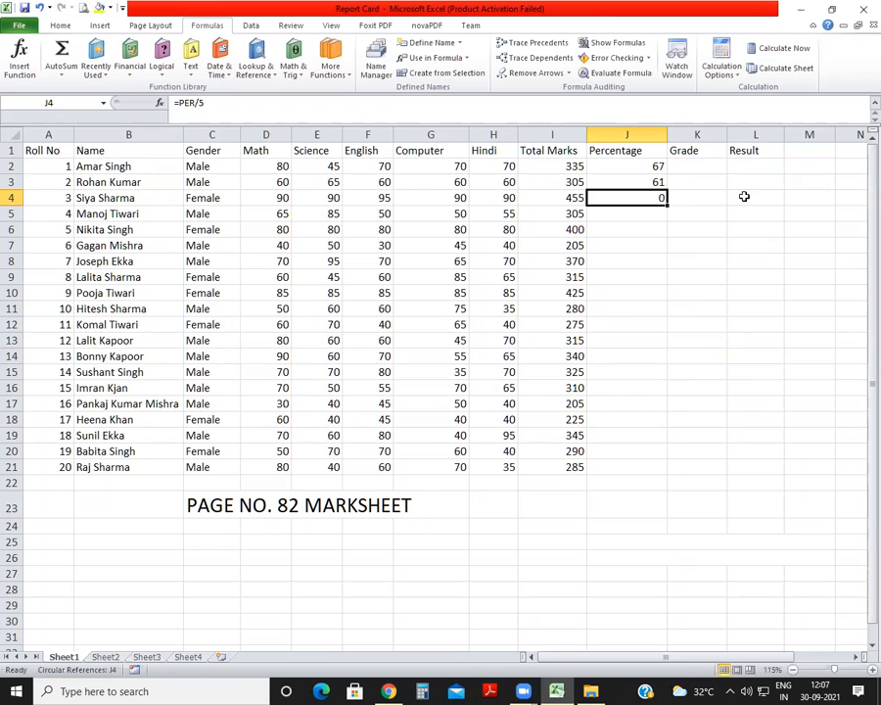
Replace the third student's percentage in J4 with the formula =I4/5.
text(=)
click(568, 198)
text(/5)
key(Return)
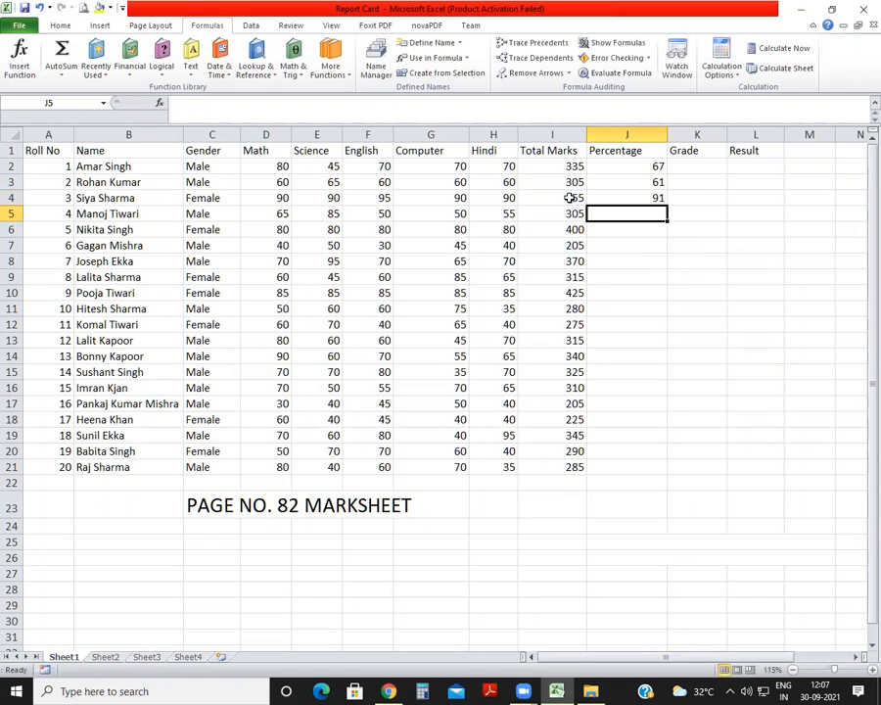
Copy the percentage formula in J2 down to J21 for all the students.
click(646, 169)
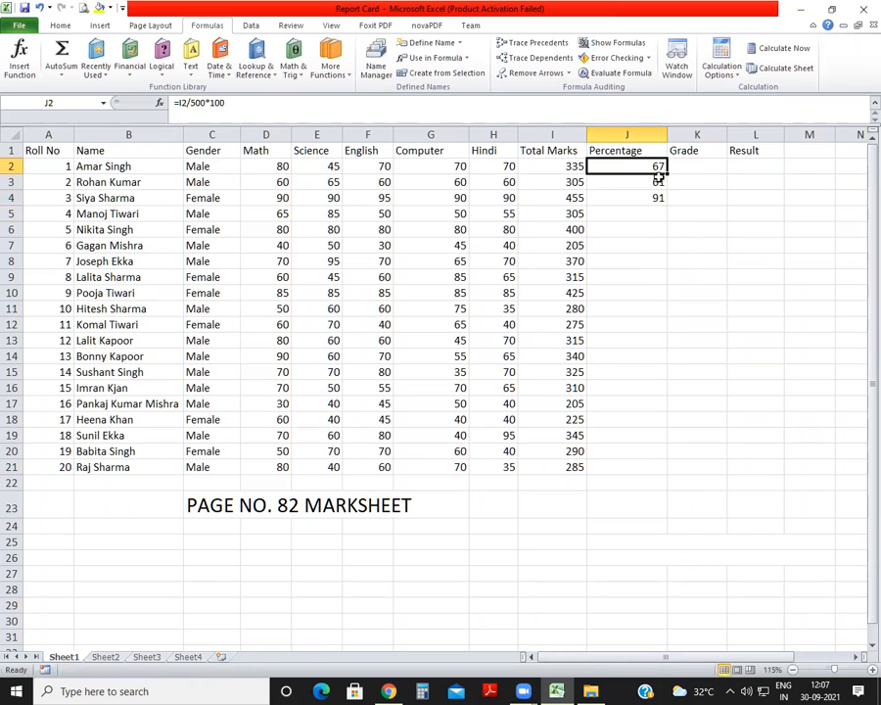
drag(667, 171, 670, 309)
drag(682, 466, 676, 467)
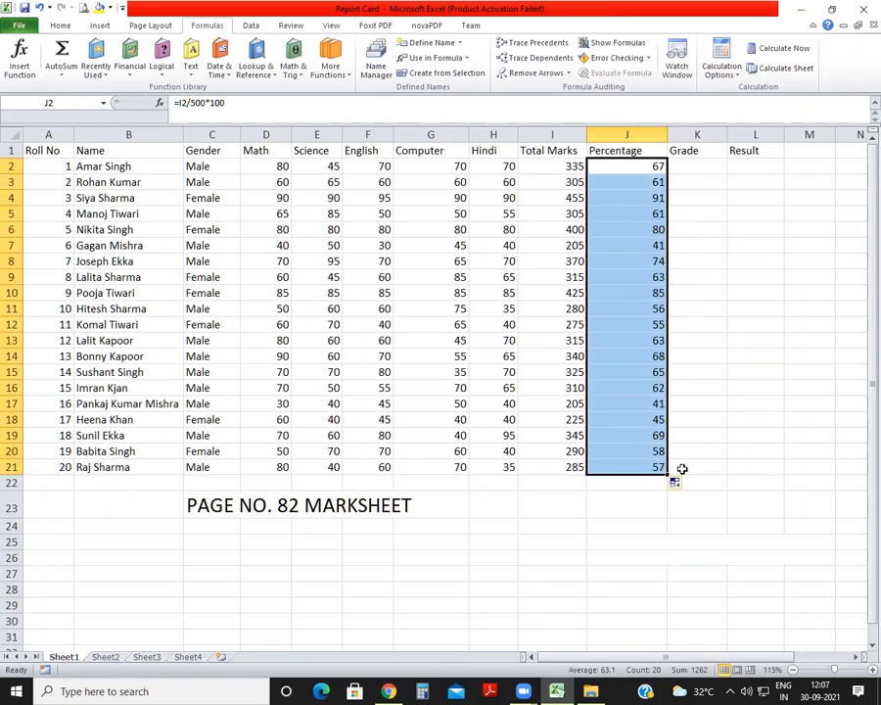
click(704, 291)
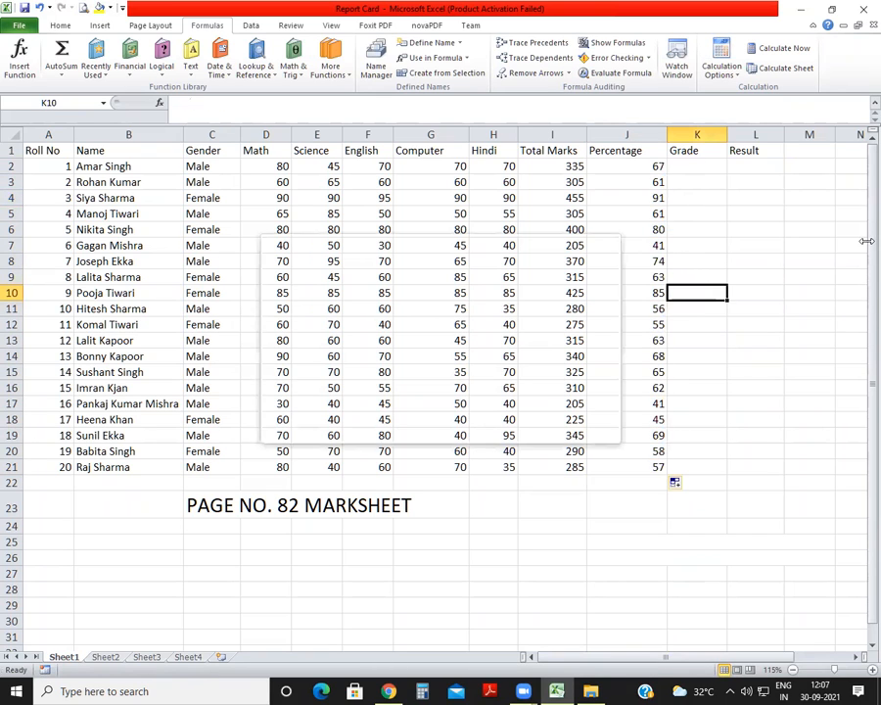
Begin the first student's grade formula in K2 with an IF that returns "A" when J2>=90.
click(694, 165)
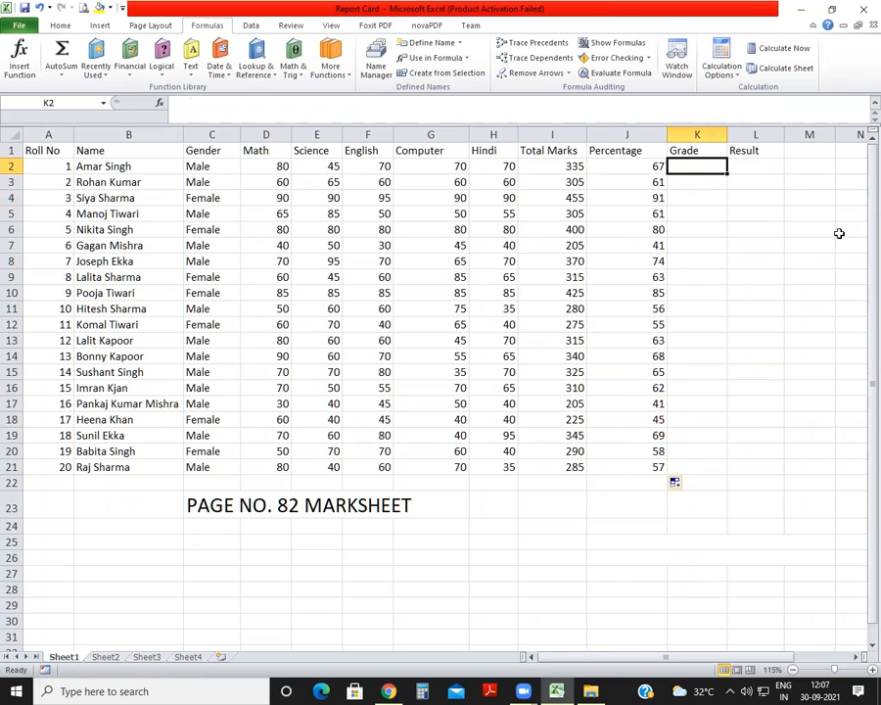
text(=)
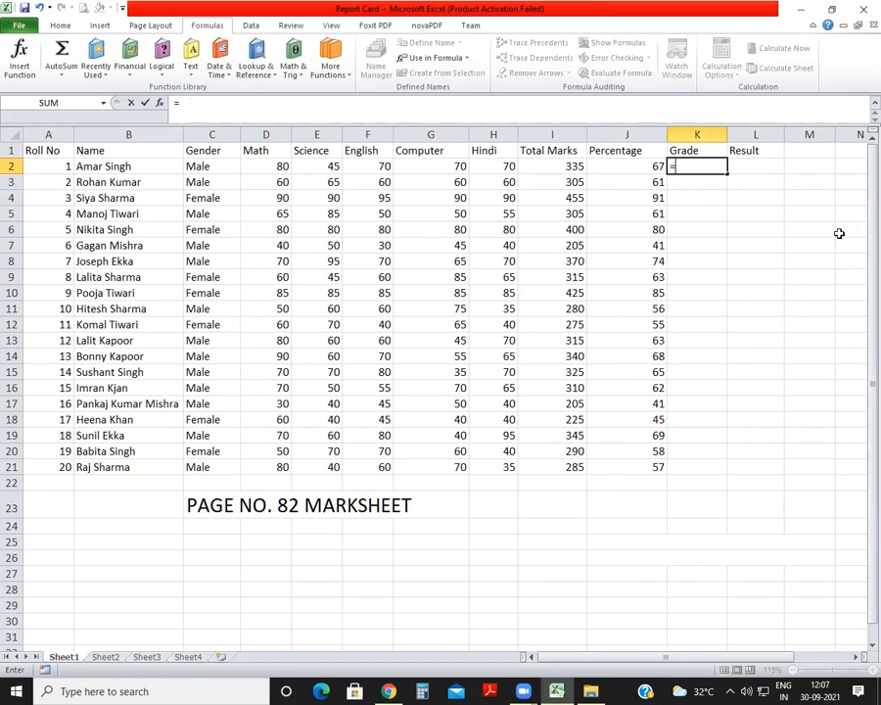
text(IF)
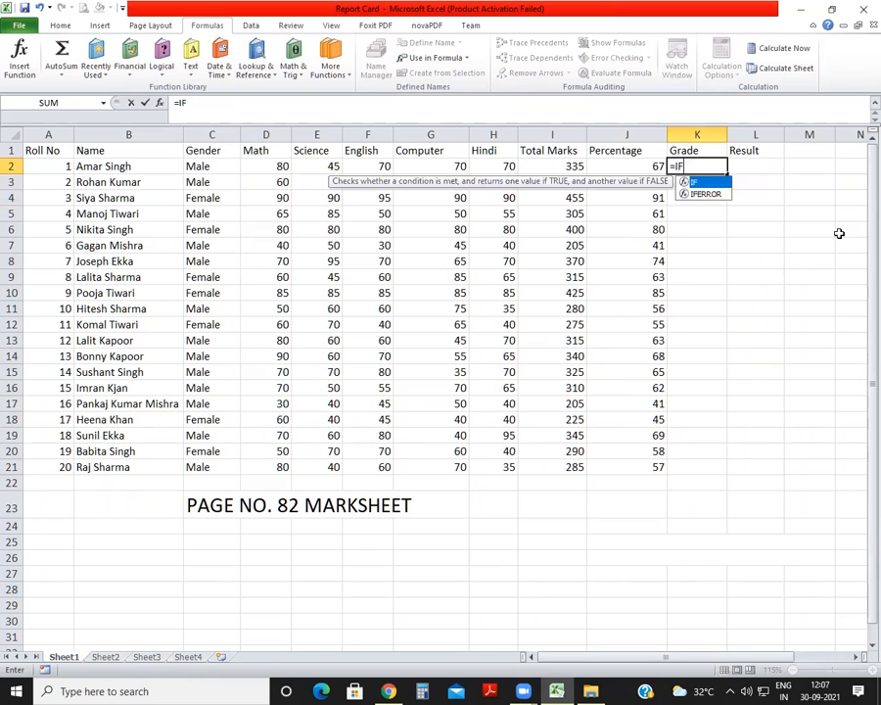
text(()
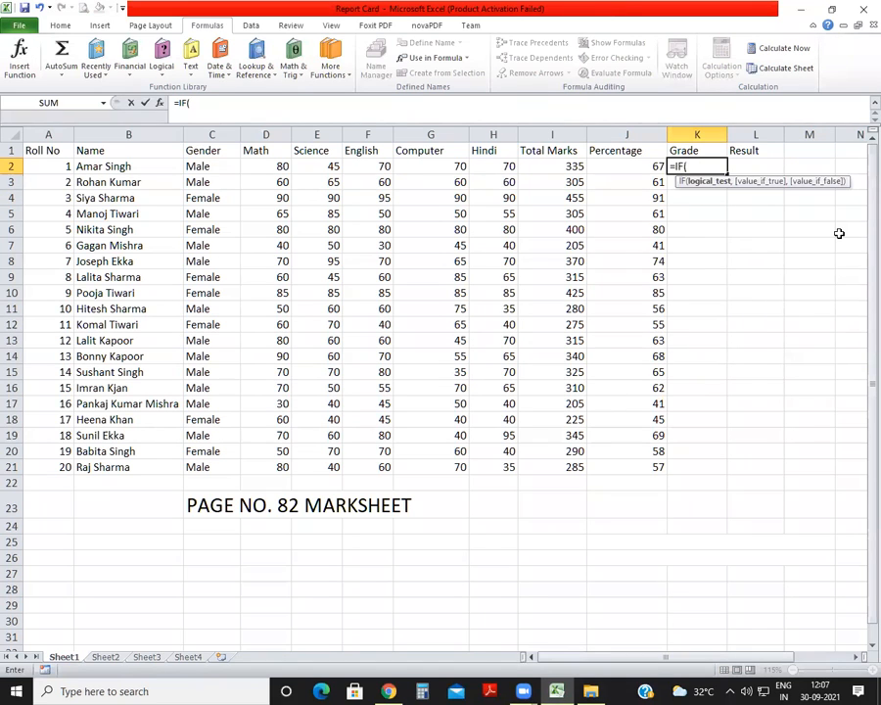
click(636, 164)
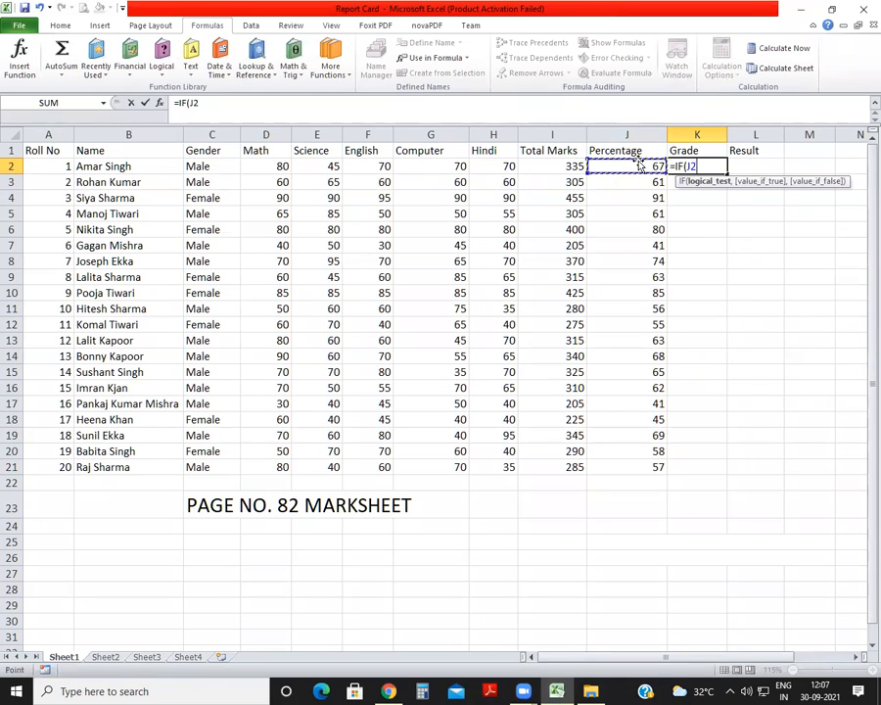
text(>=90,")
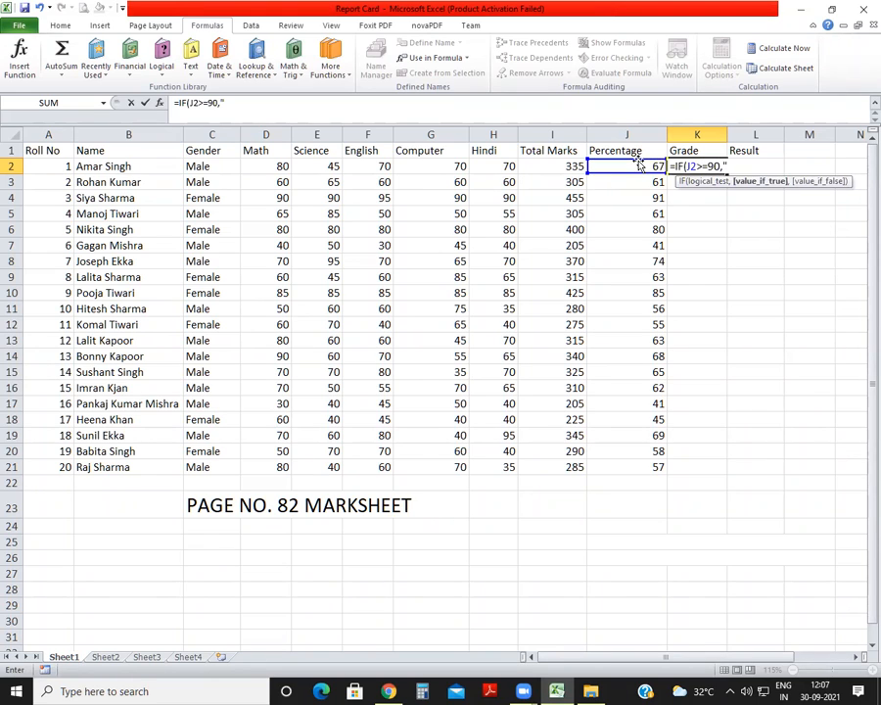
text(A",IF)
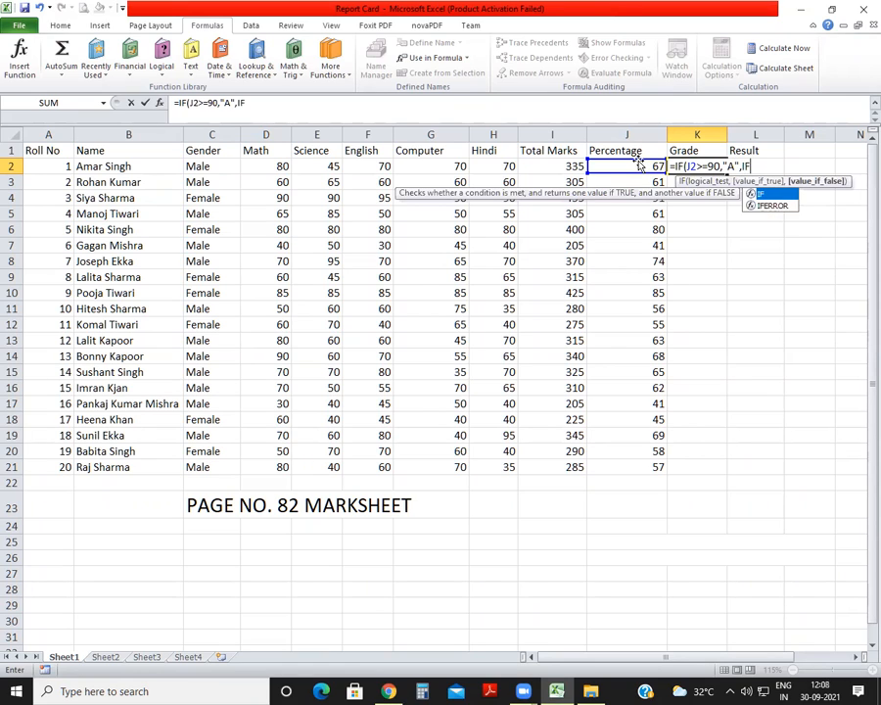
text(()
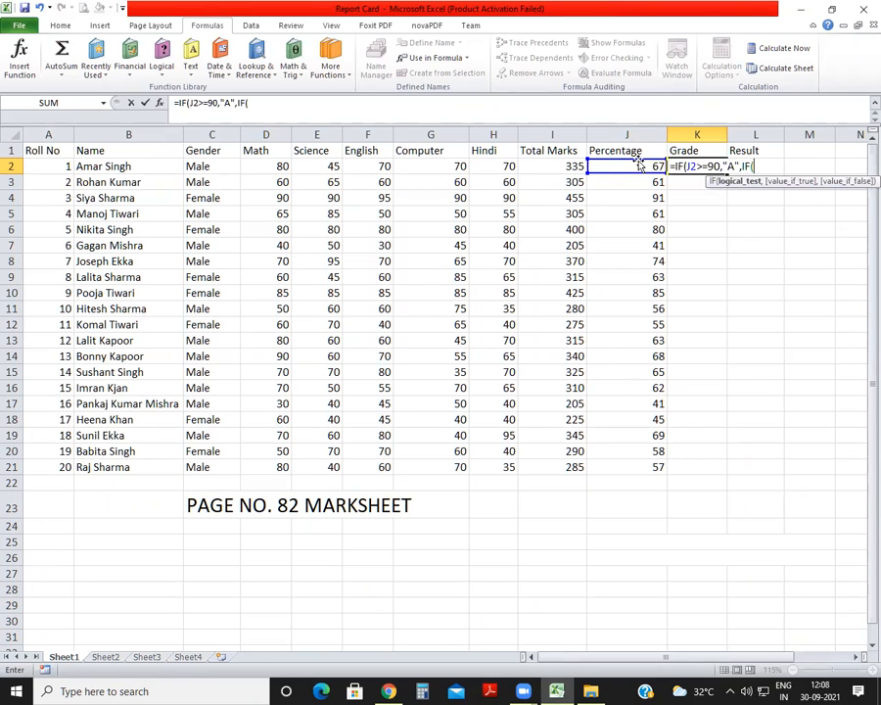
Extend the K2 grade formula with nested IFs returning "B" for J2>=80 and "C" for J2>=70.
click(639, 166)
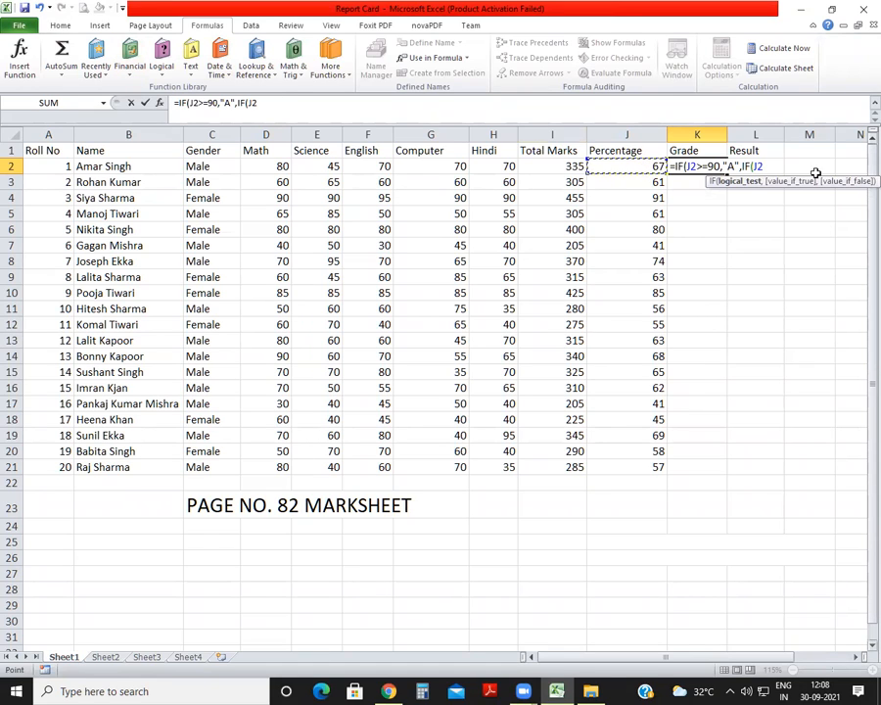
text(>=)
text(80)
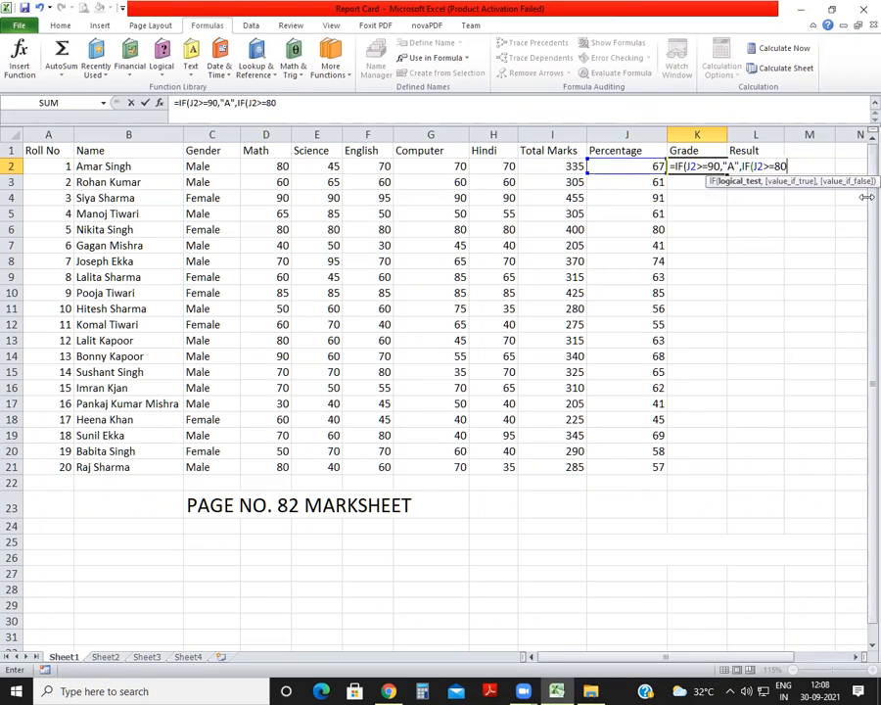
text(,"B",IF(J2>=70,"C)
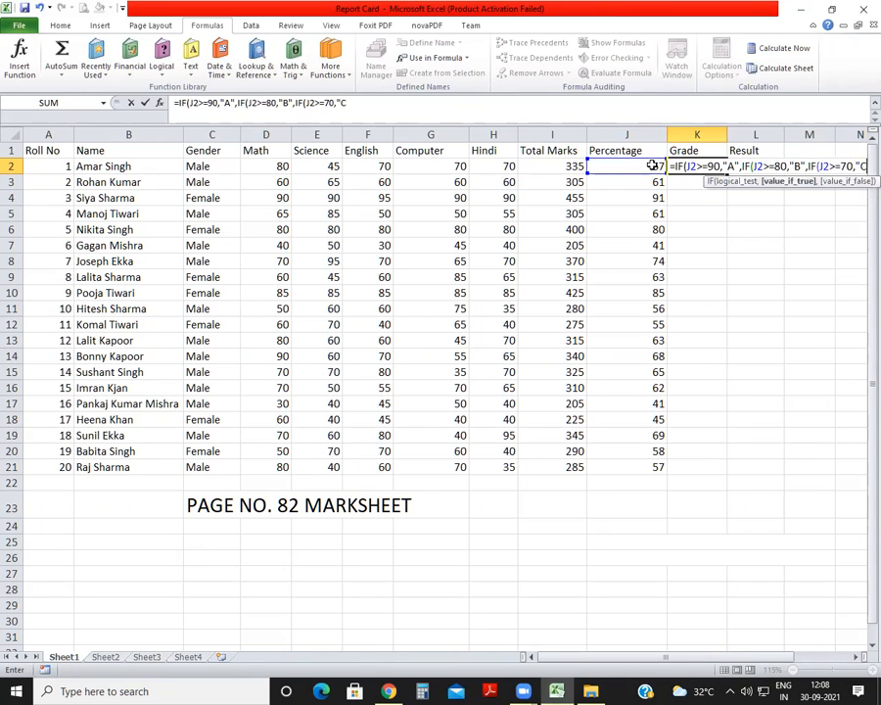
text(",IF()
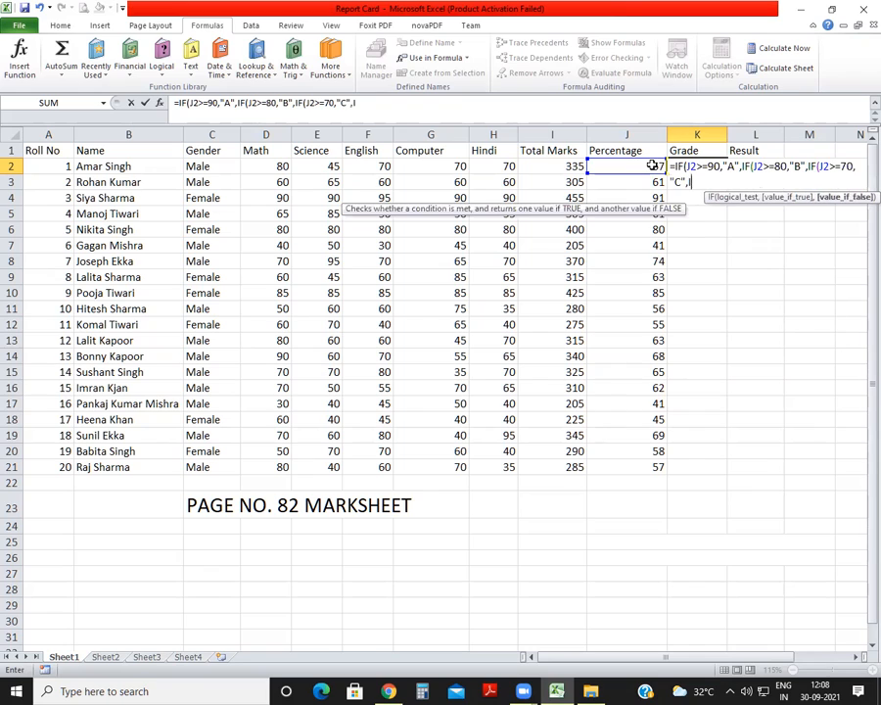
text(J2>=60,")
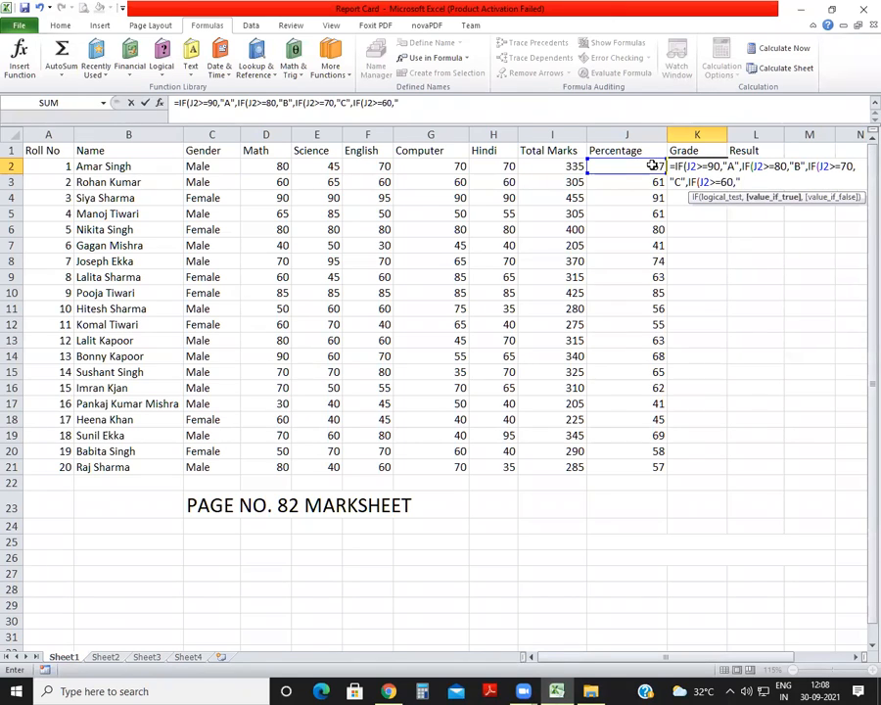
text(D",IF)
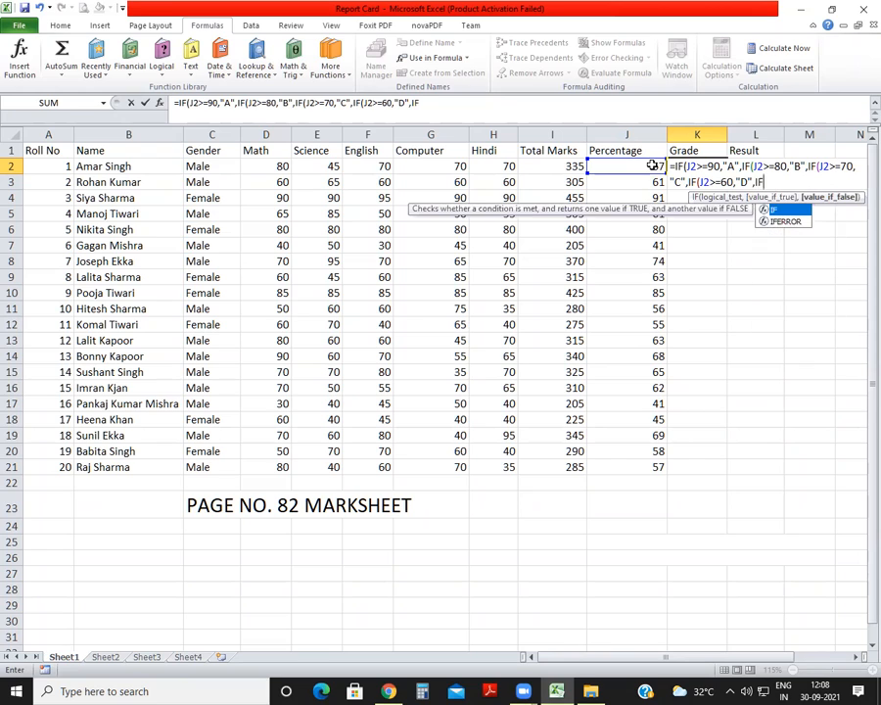
text(()
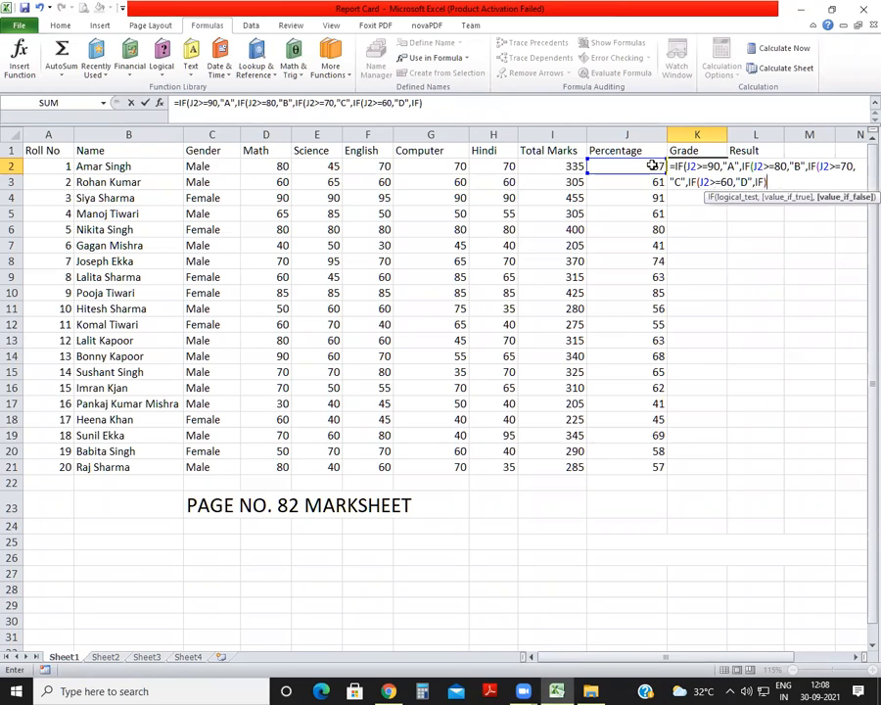
Add nested IFs to the K2 grade formula returning "D" for J2>=60 and "E" for J2>=50.
key(BackSpace)
text(()
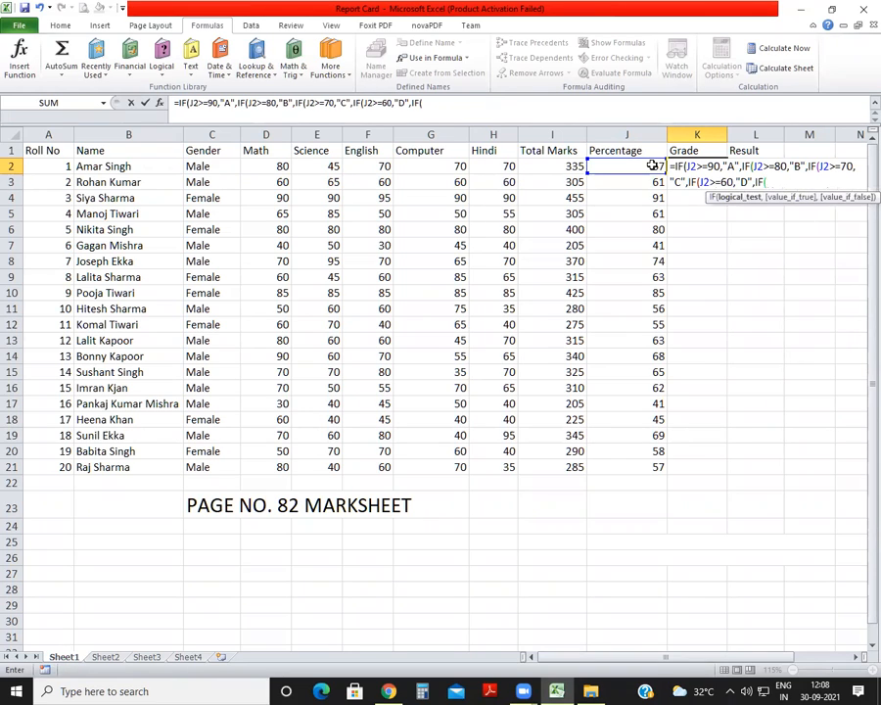
click(652, 165)
text(>=50,)
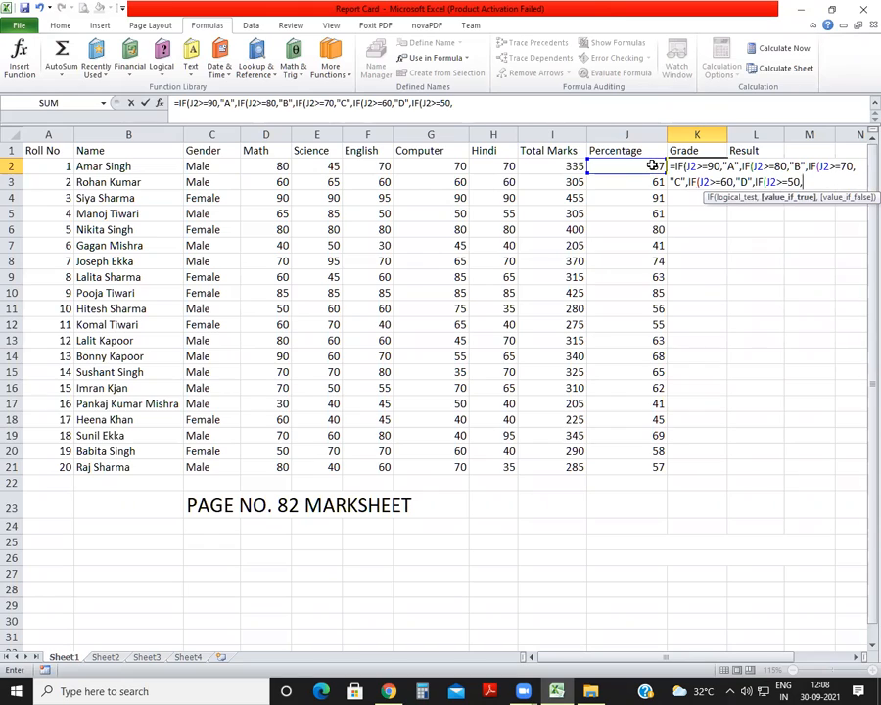
text("E",")
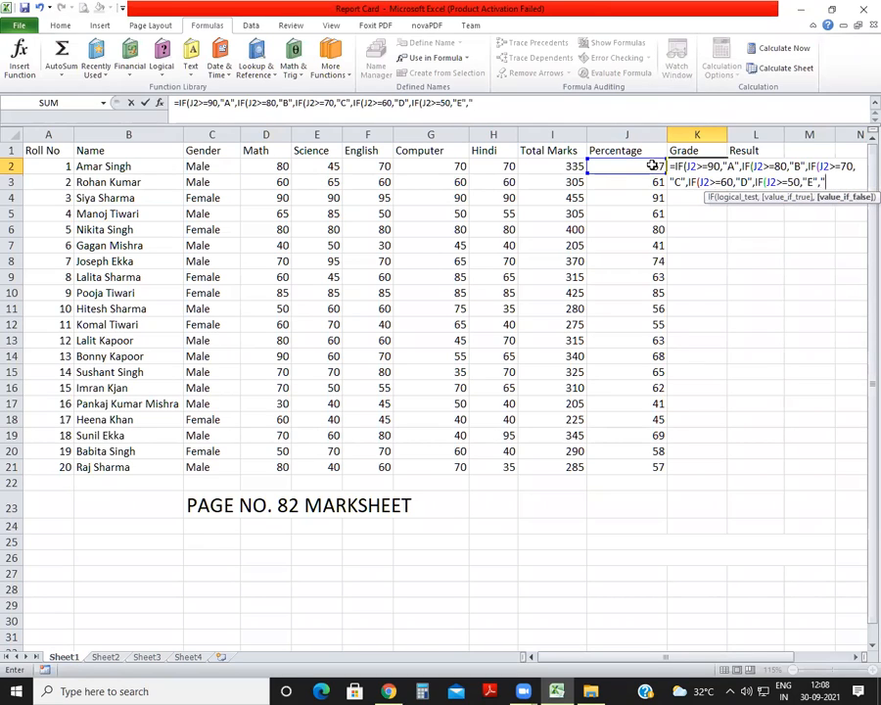
text(FAIL"))))))
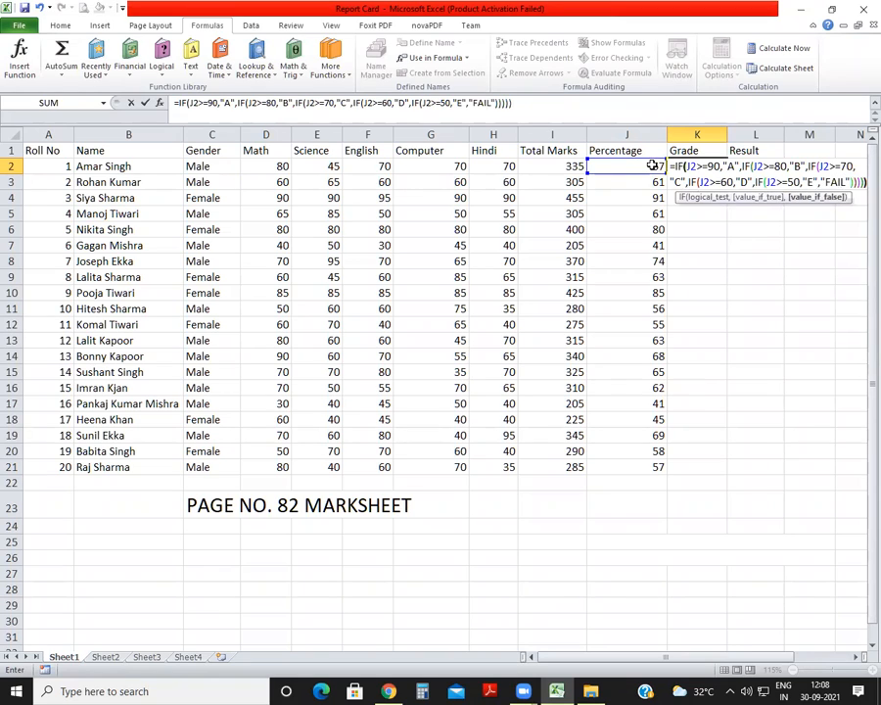
Finish the K2 grade formula with "FAIL" as the fallback value, closing all five nested IFs.
key(Return)
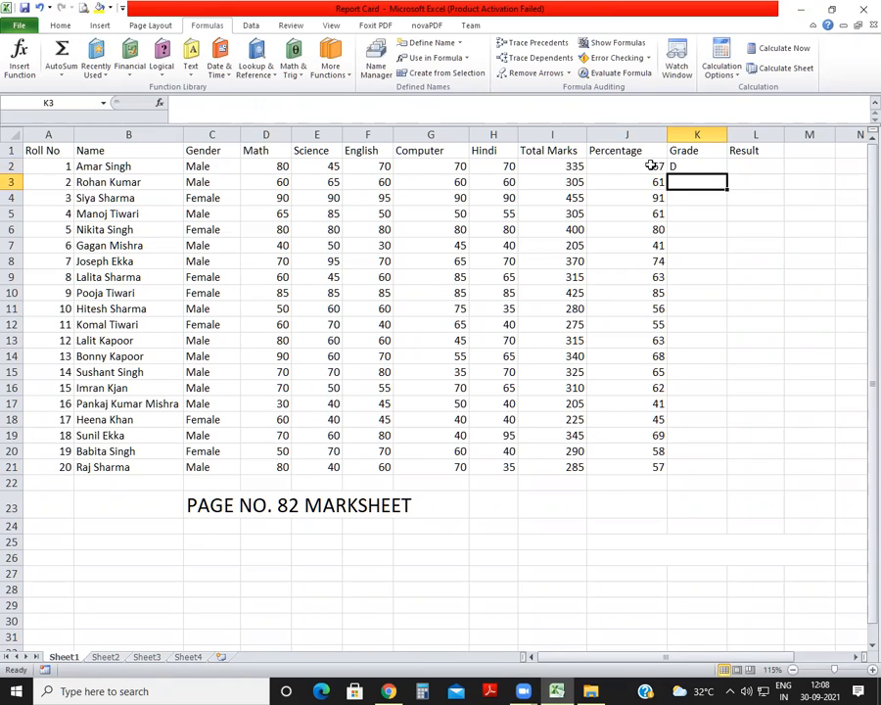
Begin the second student's grade formula in K3 with an IF that returns "A" when the defined name PER>=90.
text(=)
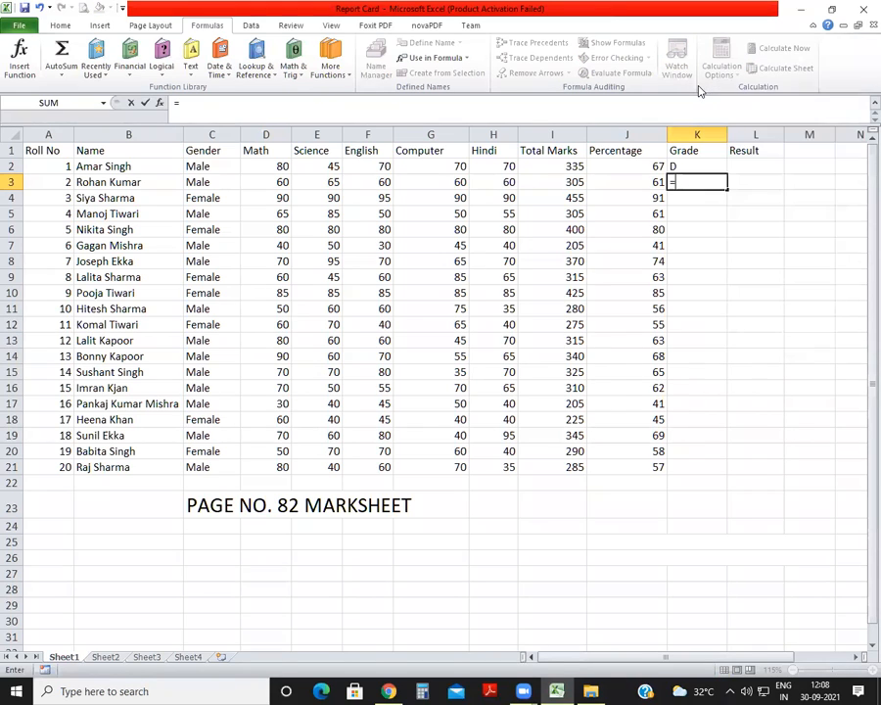
text(IF)
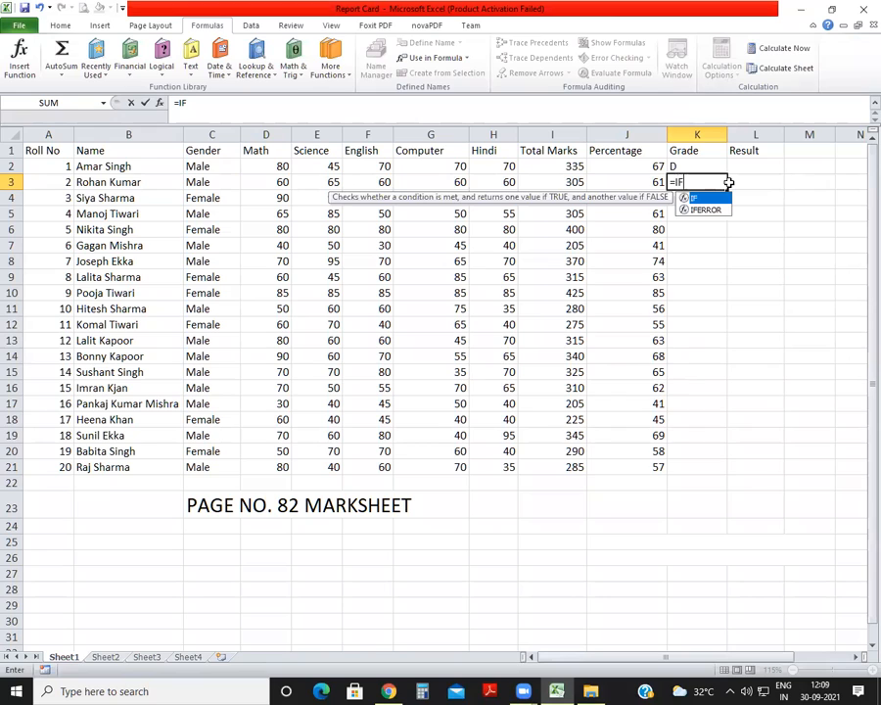
text((PER)
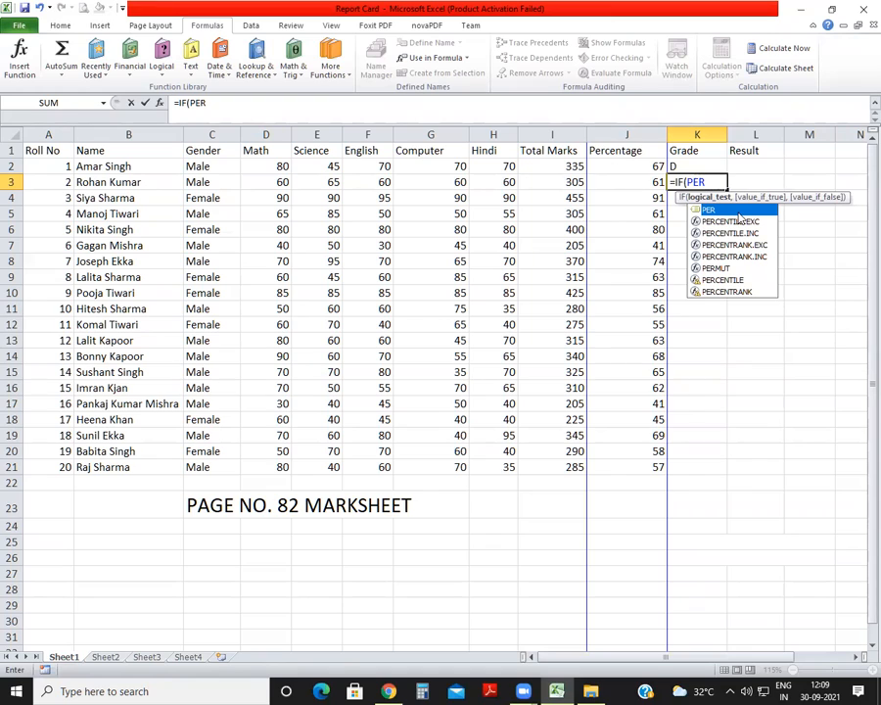
text(>=)
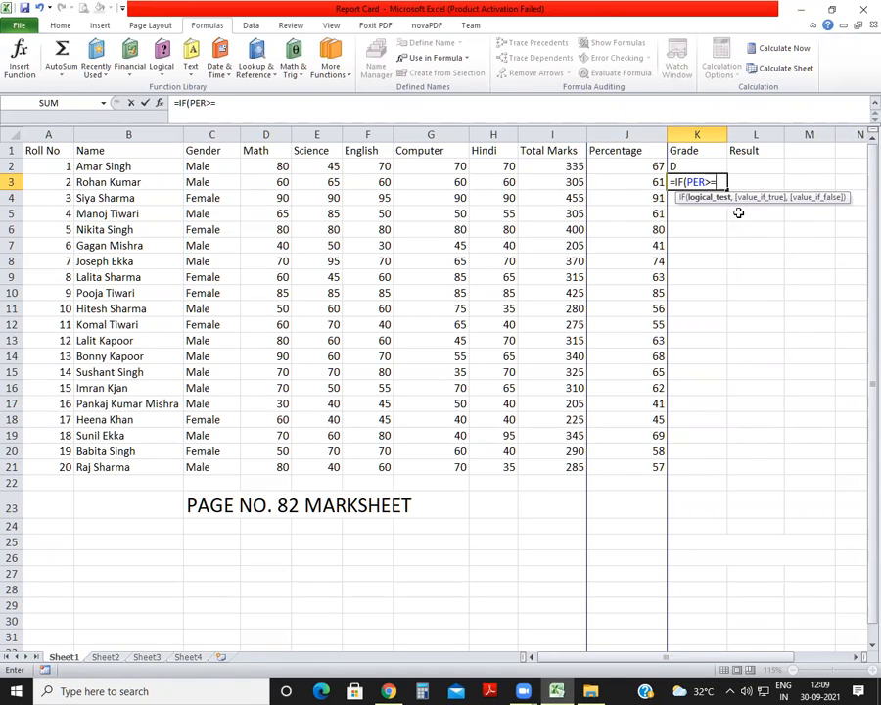
text(90,"A")
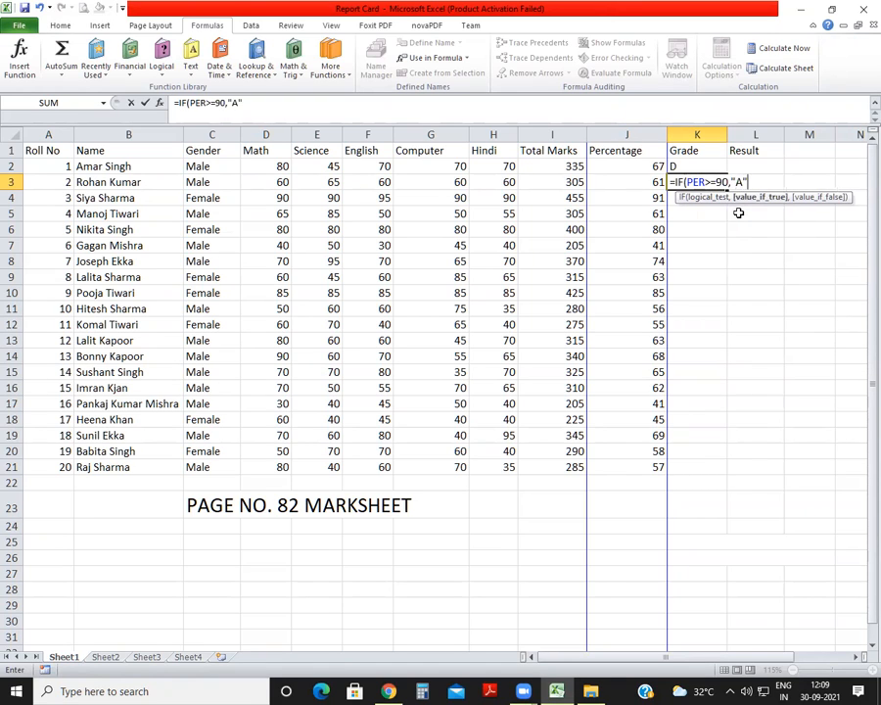
text(,IF()
text(PER)
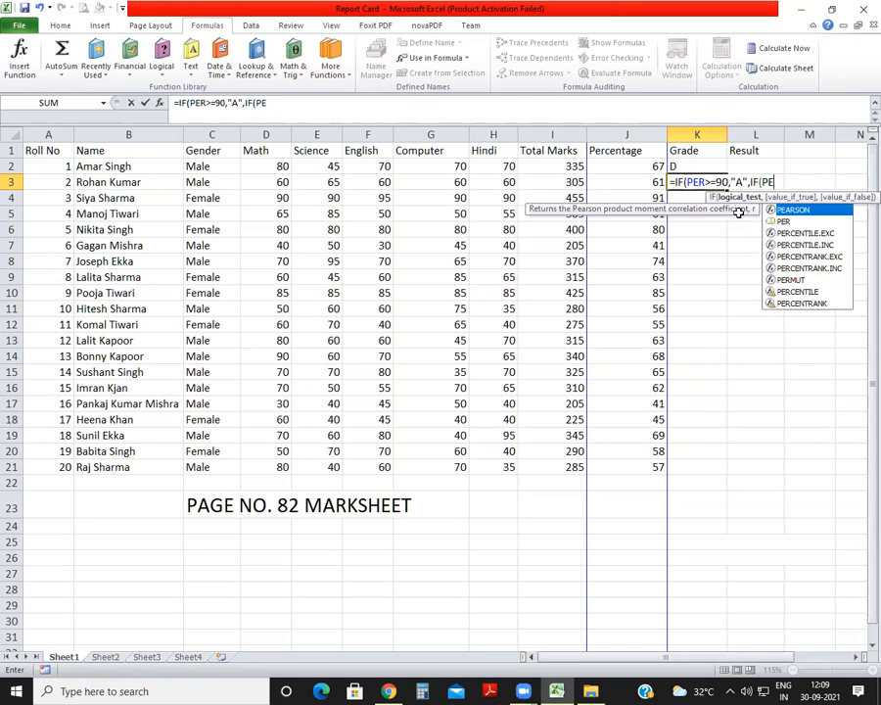
text(>)
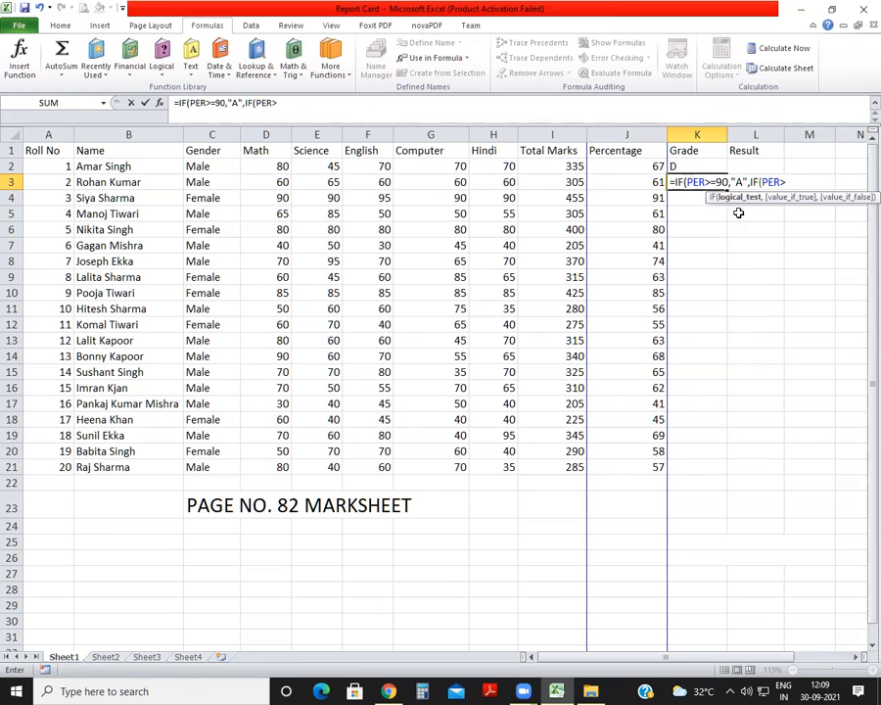
text(=80,"B)
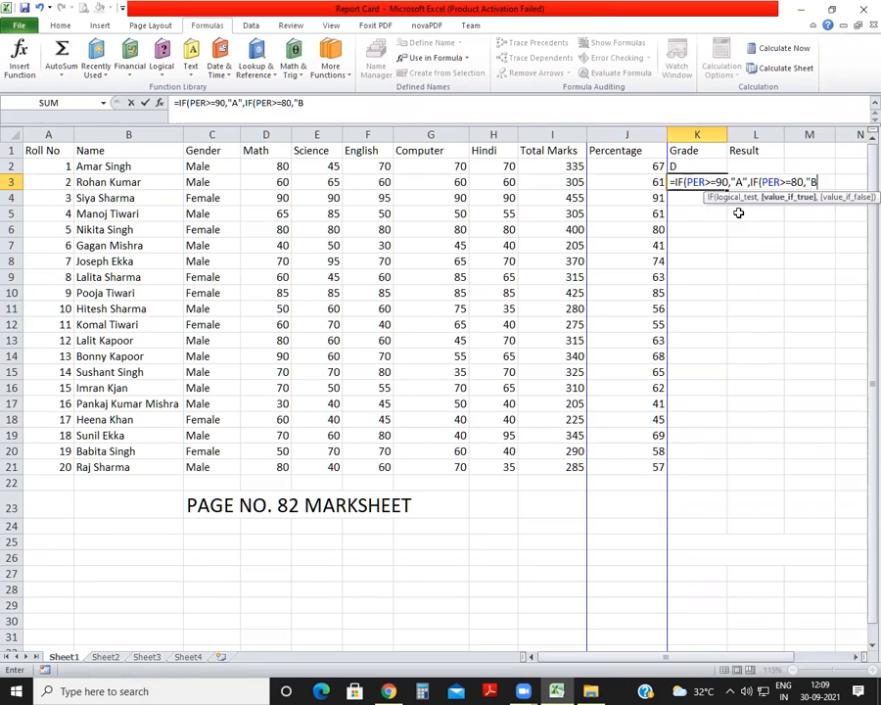
text(",IF)
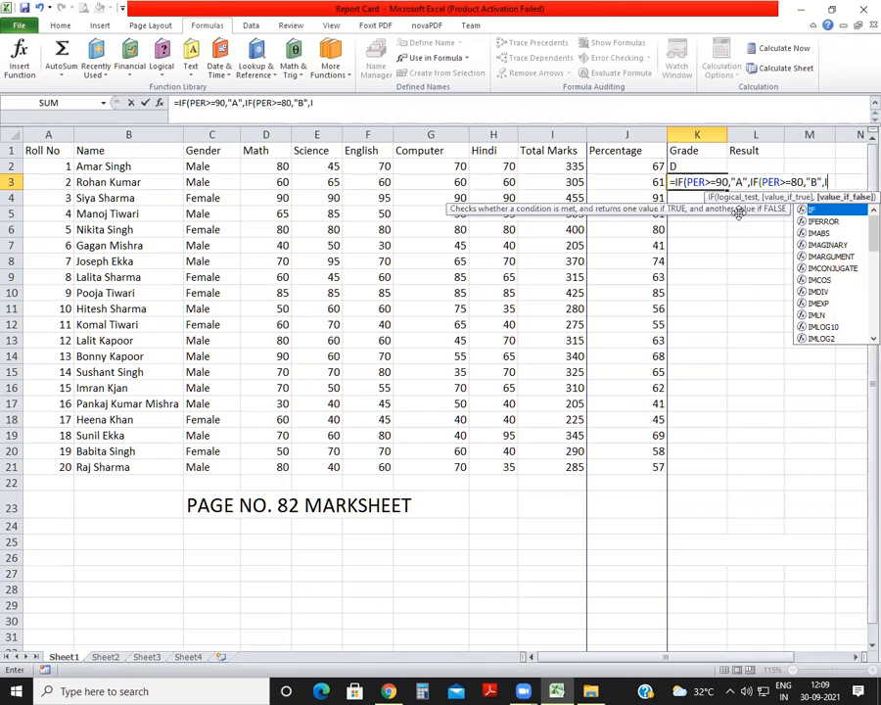
text(()
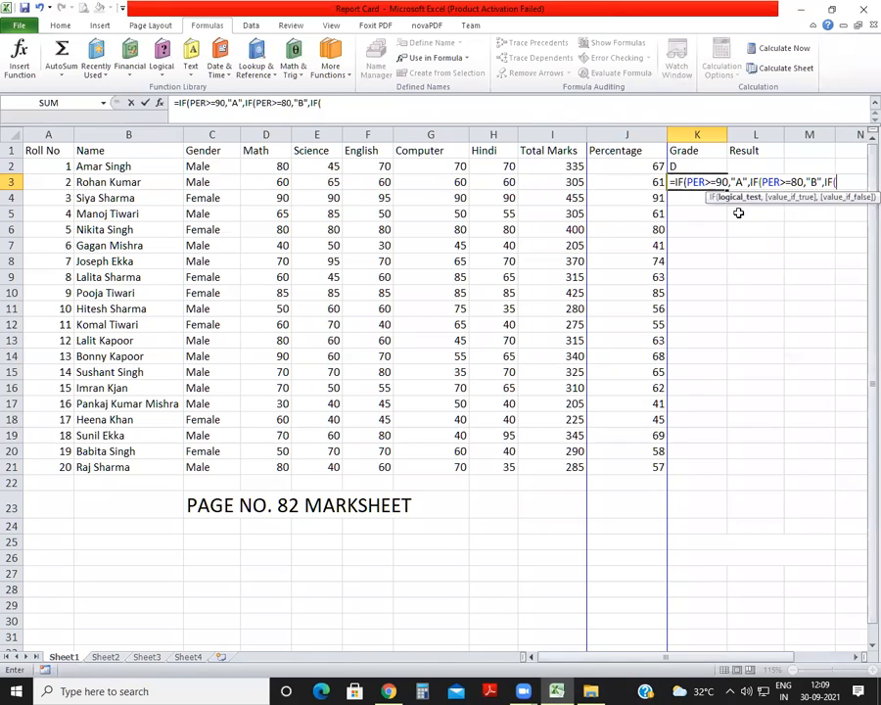
text(PER>=70,)
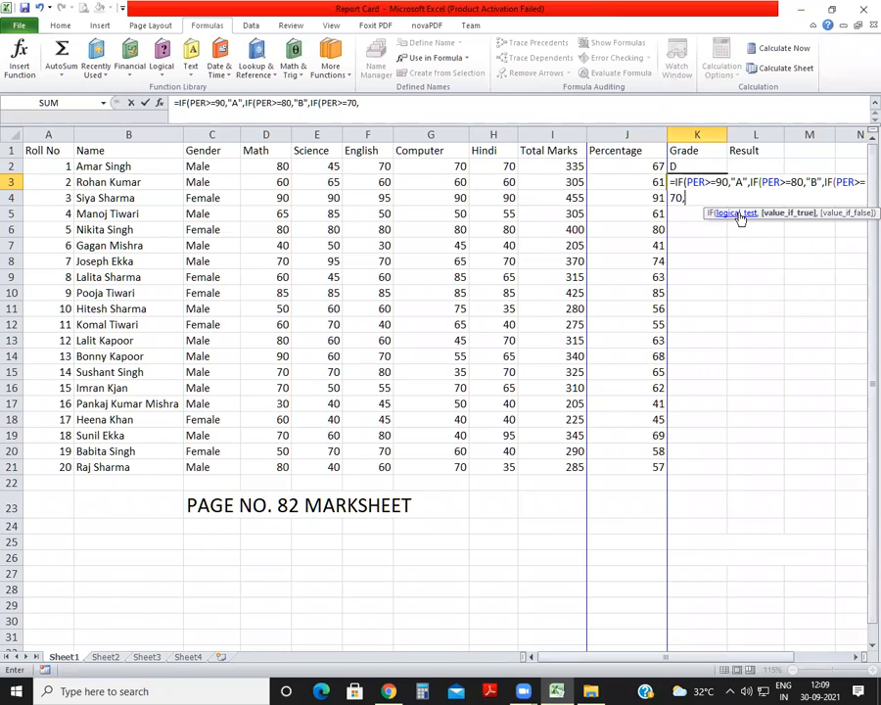
text("C")
text(,IF(PE)
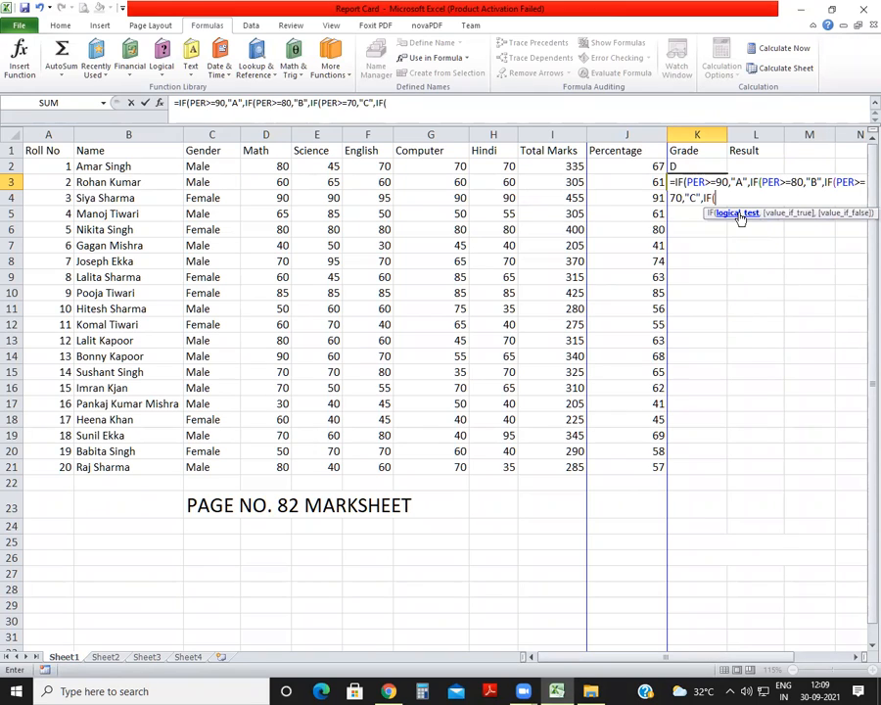
text(R>=60)
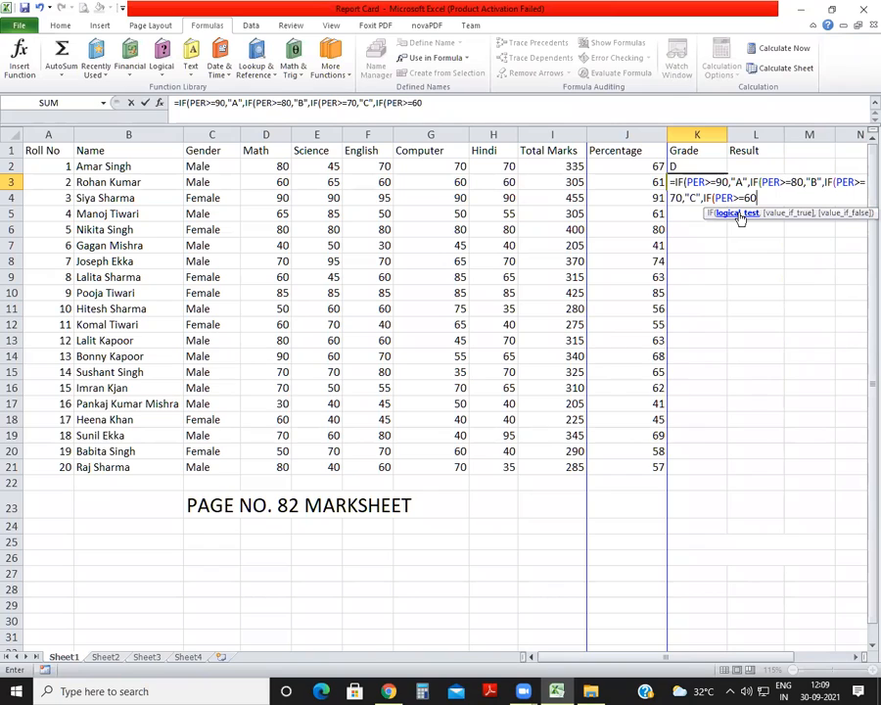
text(,"D",I)
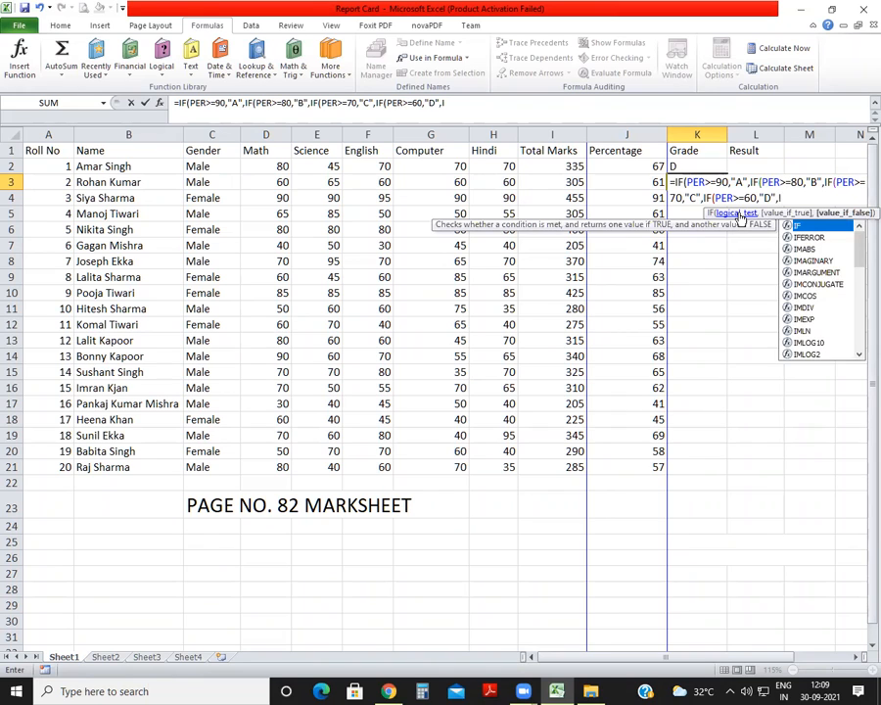
text(F(PER)
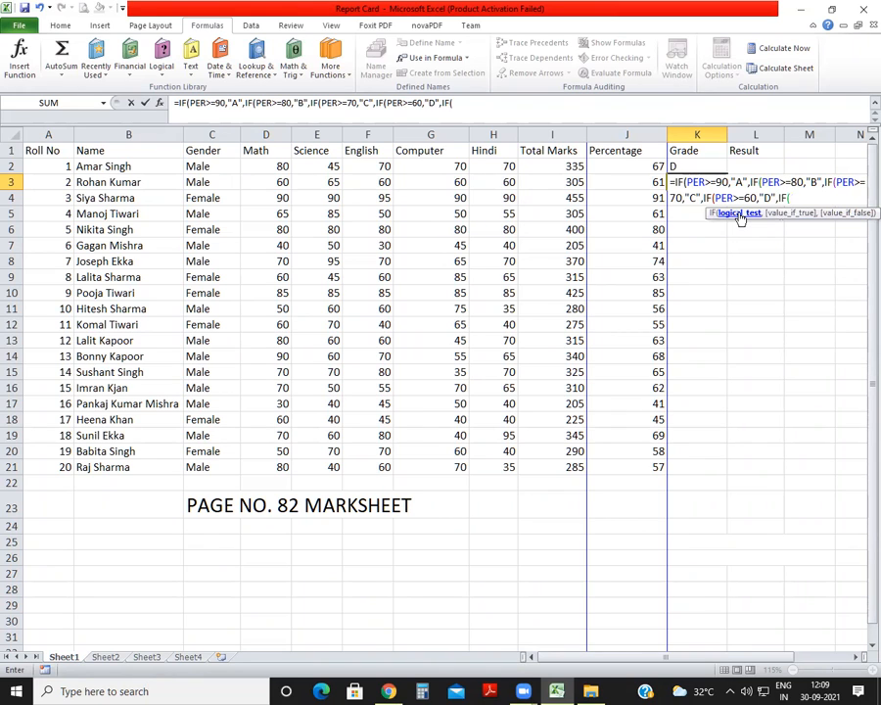
text(>=50,"E",)
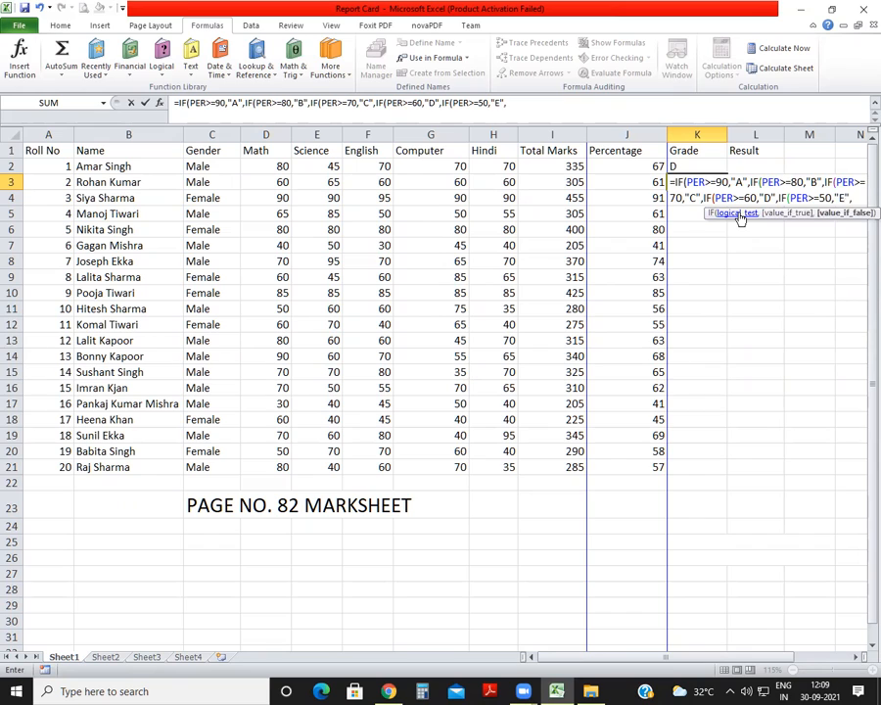
text("FAIL"))))))
Finish the K3 grade formula with "FAIL" as the fallback value, closing all five nested IFs.
key(Return)
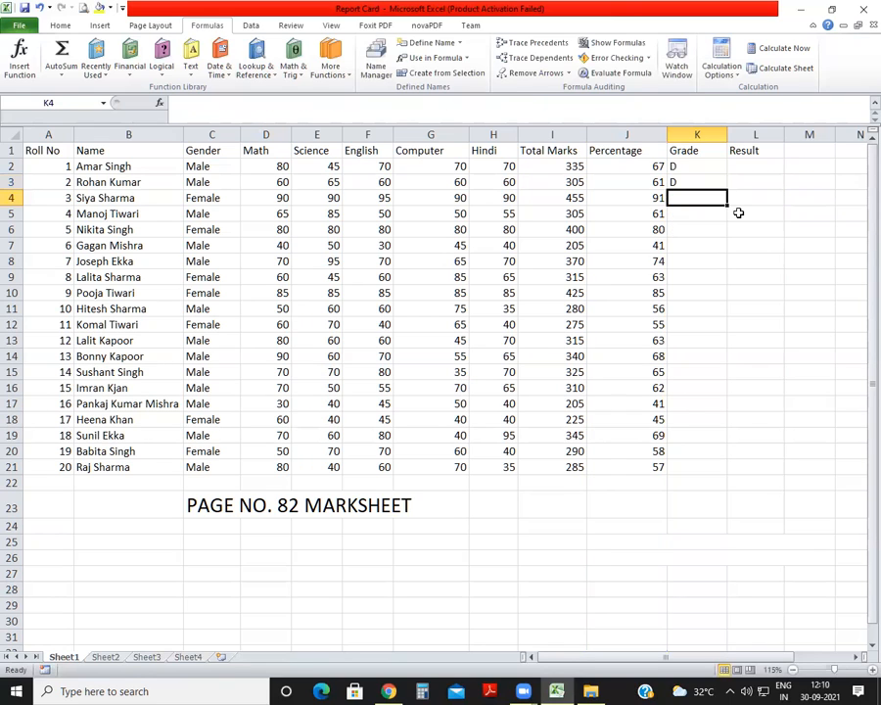
Fill the PER-based grade formula from K3 down through K21 for the remaining students.
click(691, 166)
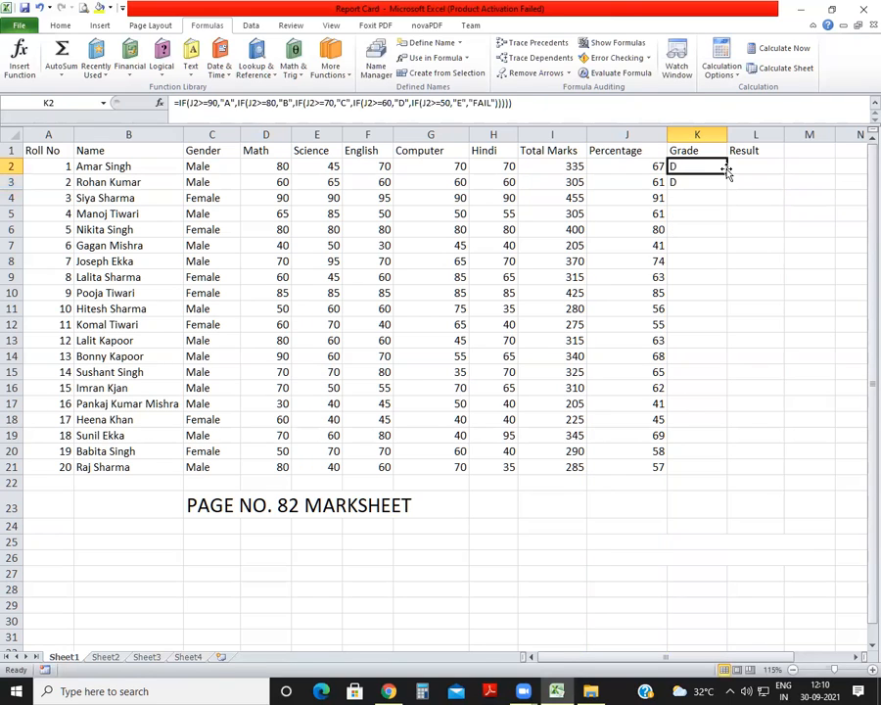
click(719, 181)
drag(726, 192, 730, 471)
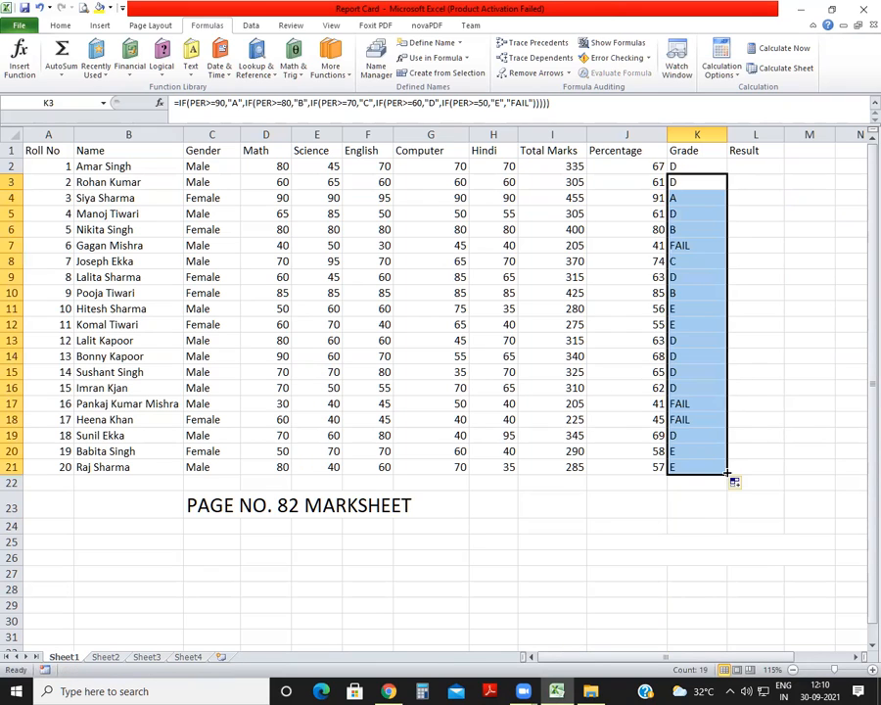
click(755, 432)
Begin the first student's result formula in L2 with an IF that returns "PASS" when PER>=50.
click(751, 166)
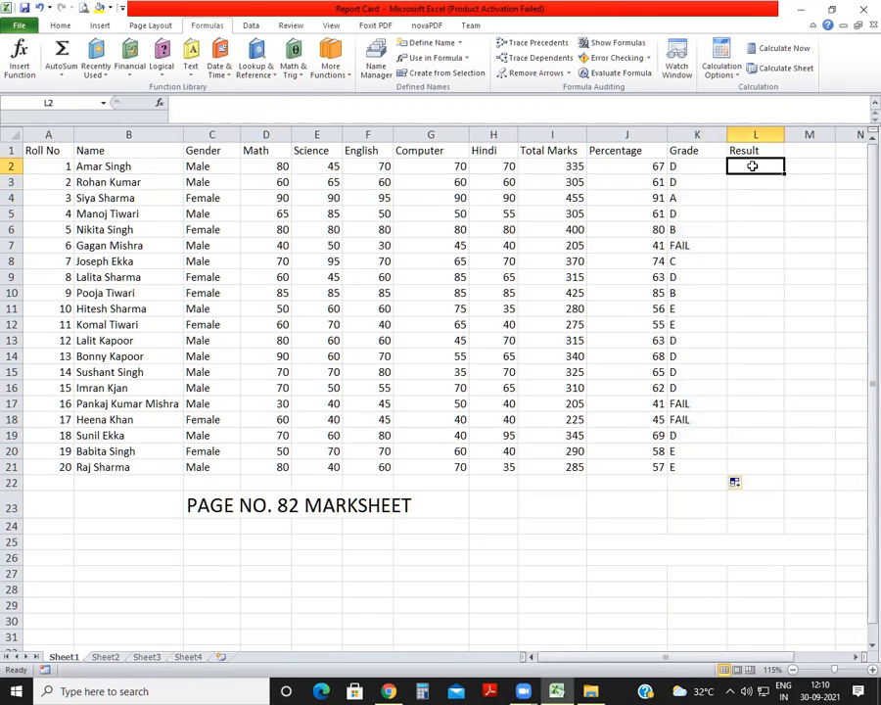
text(=I)
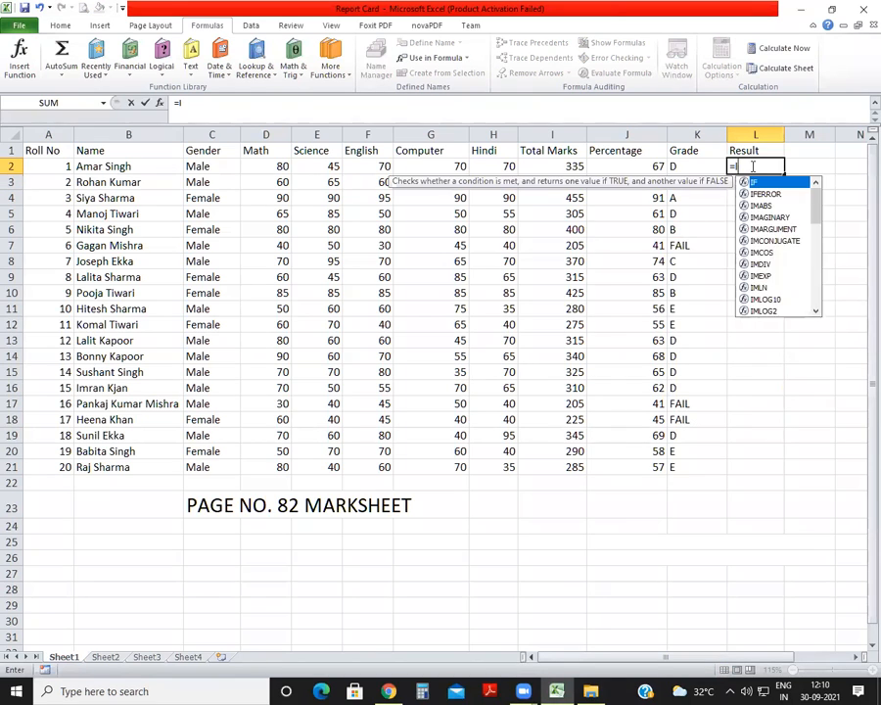
text(FPER)
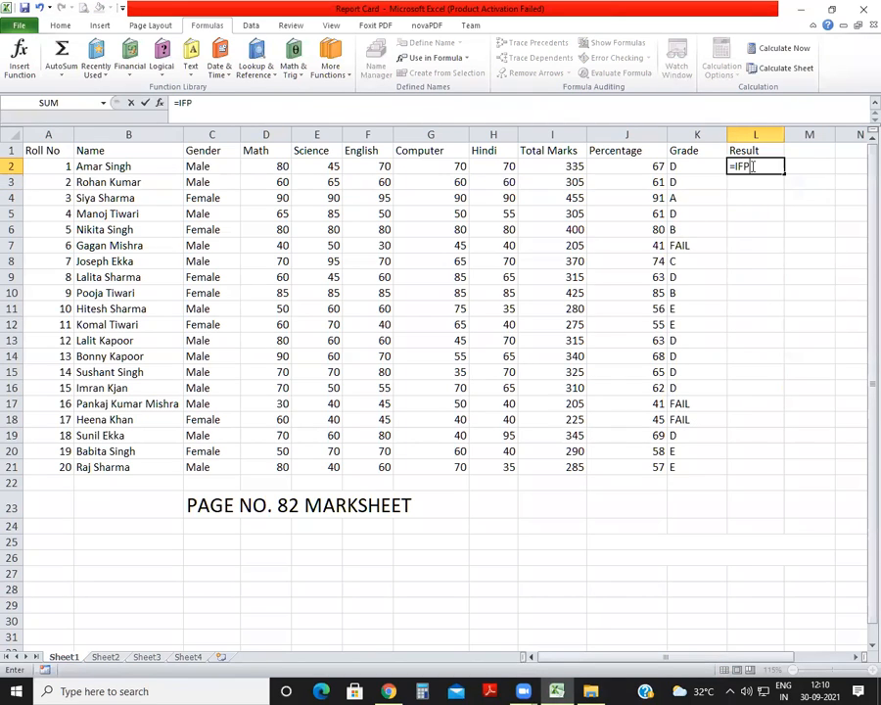
key(BackSpace)
key(BackSpace)
key(BackSpace)
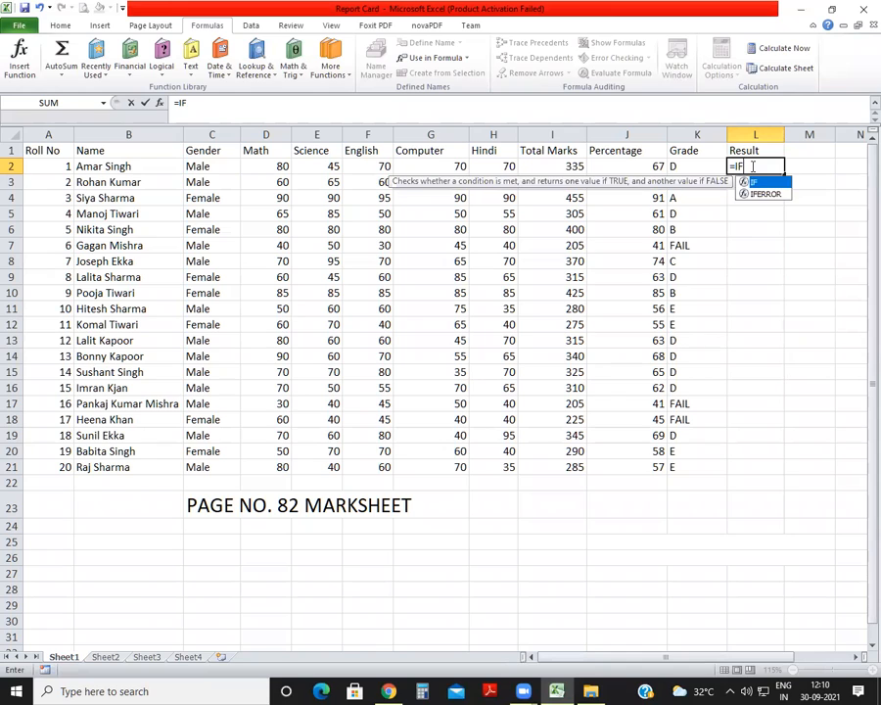
text((PER)
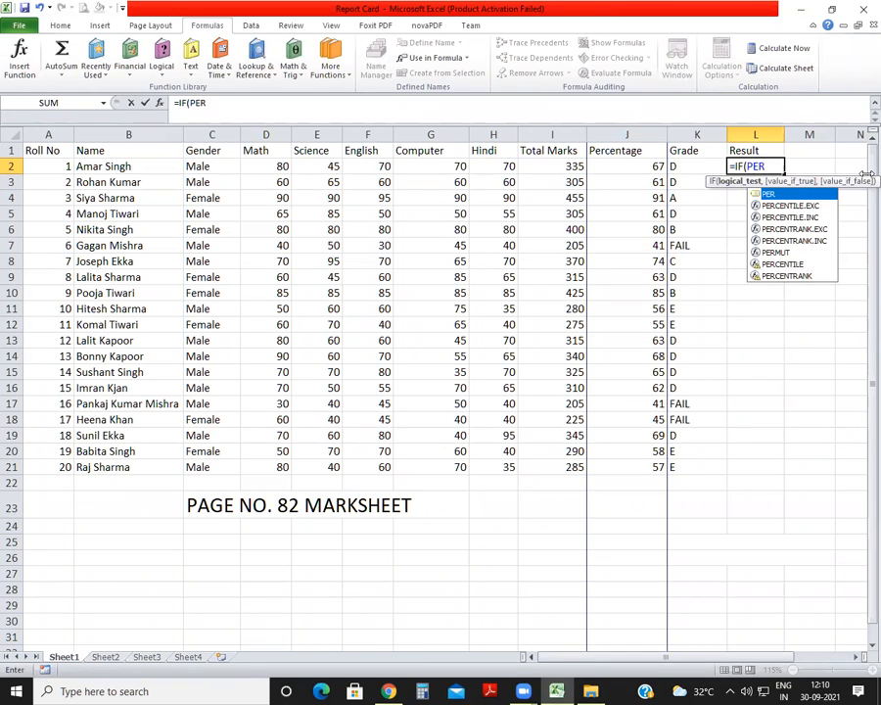
text(>=50)
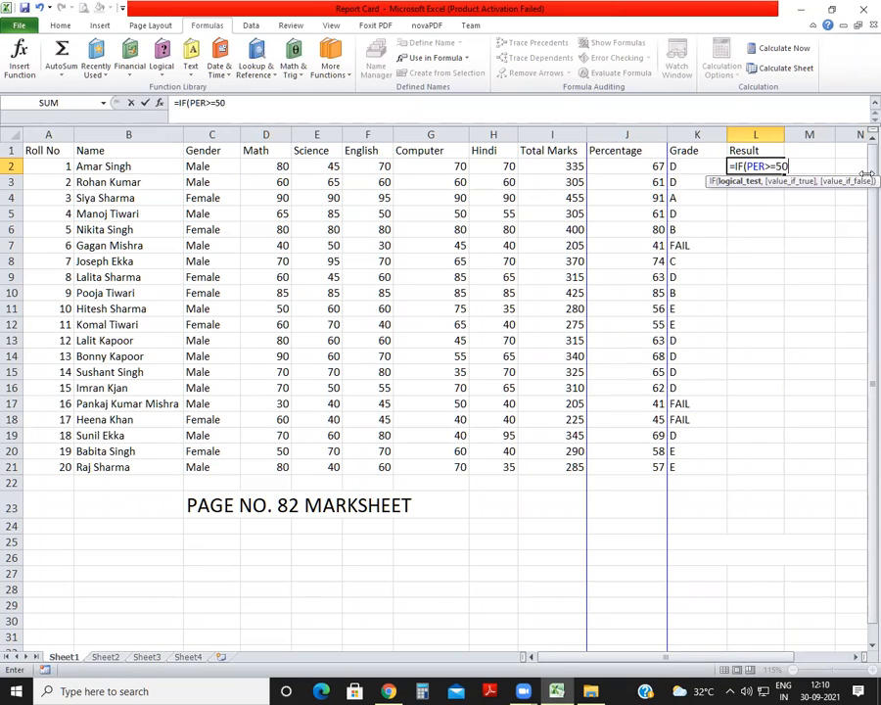
text(,"PASS)
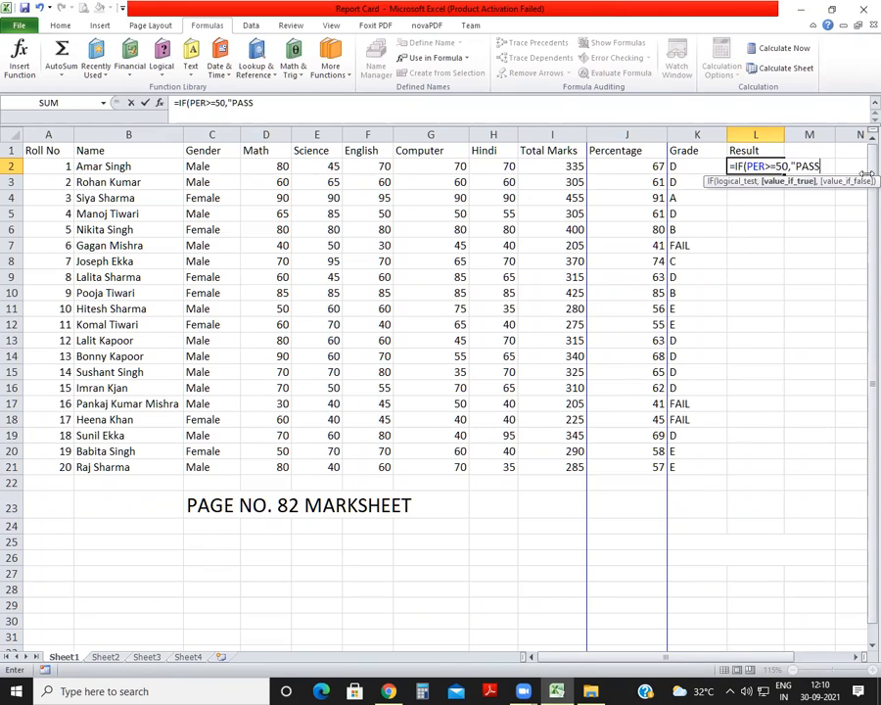
text(",I)
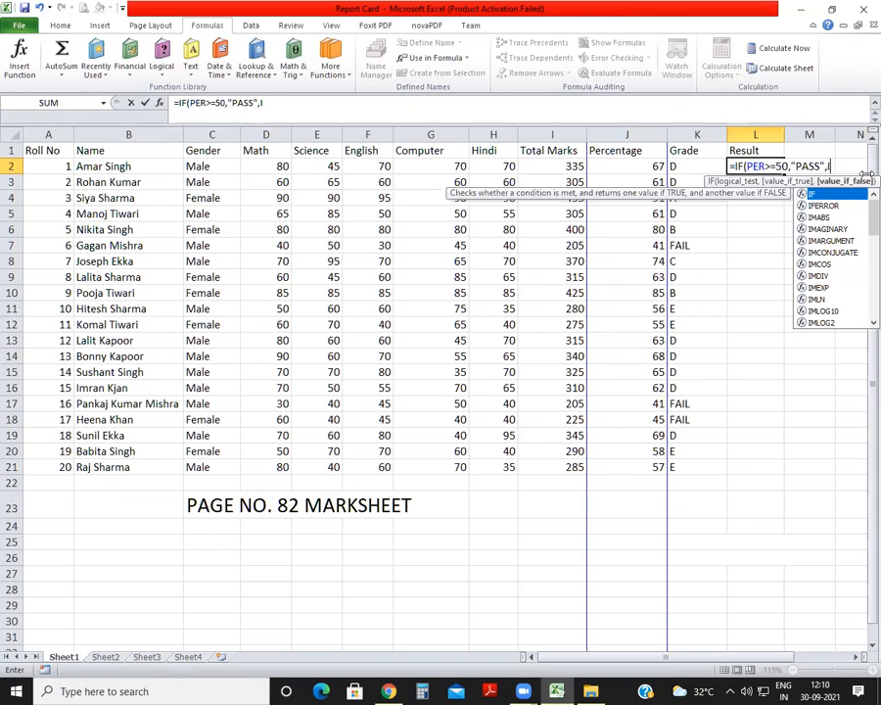
Finish the L2 result formula with "FAIL" as the fallback value, removing the stray 0 at its end.
key(BackSpace)
text(")
text(FAIL"))
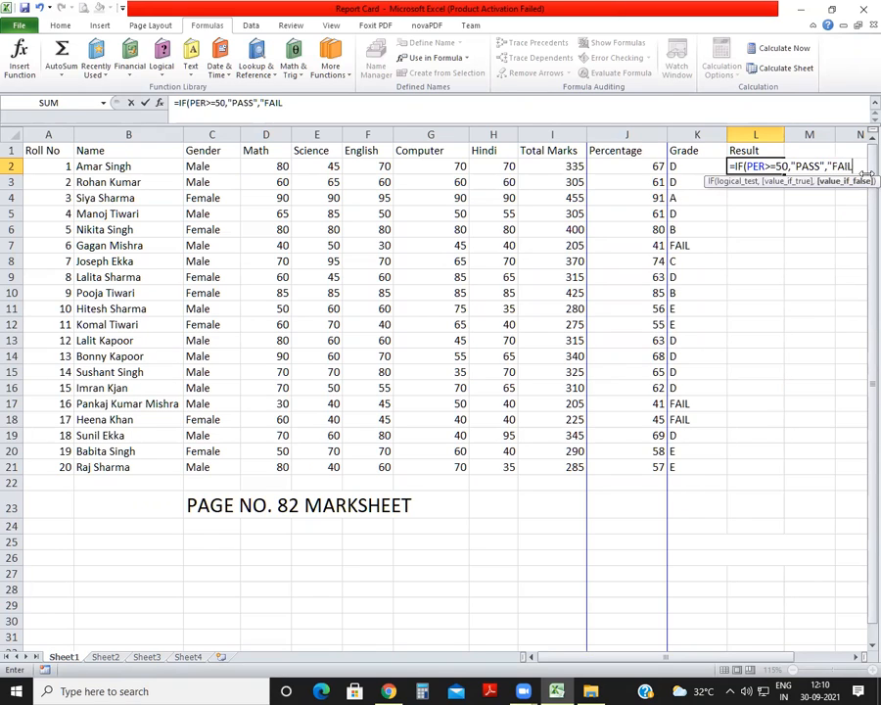
key(Return)
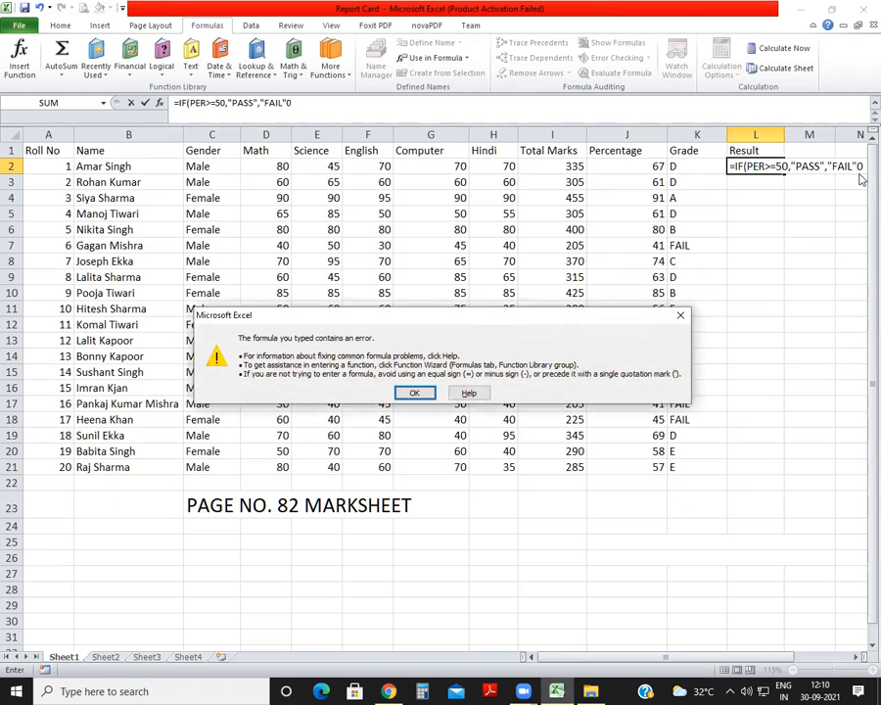
key(Return)
key(Right)
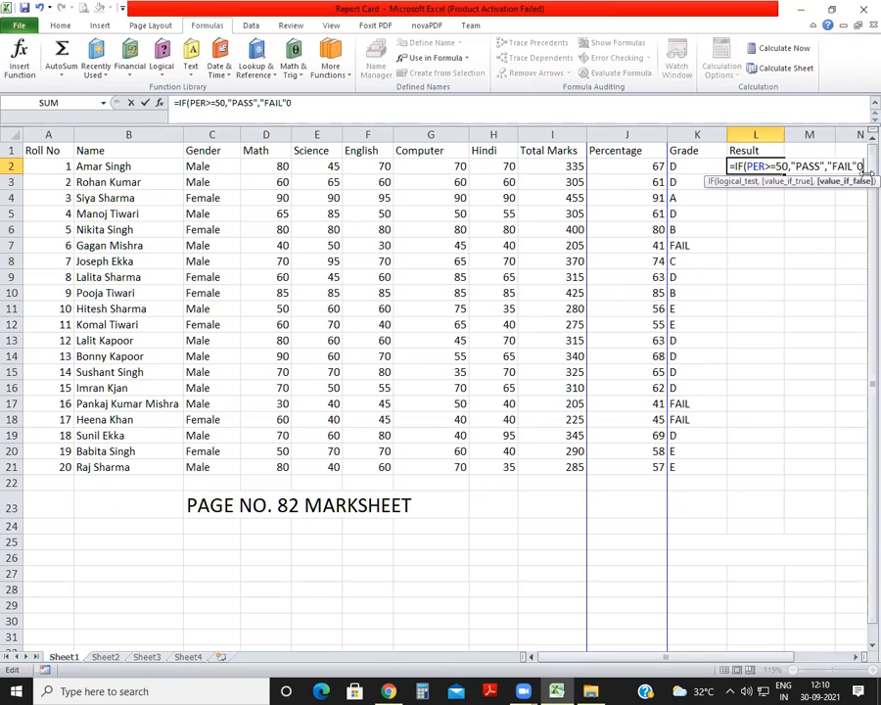
key(BackSpace)
key(Return)
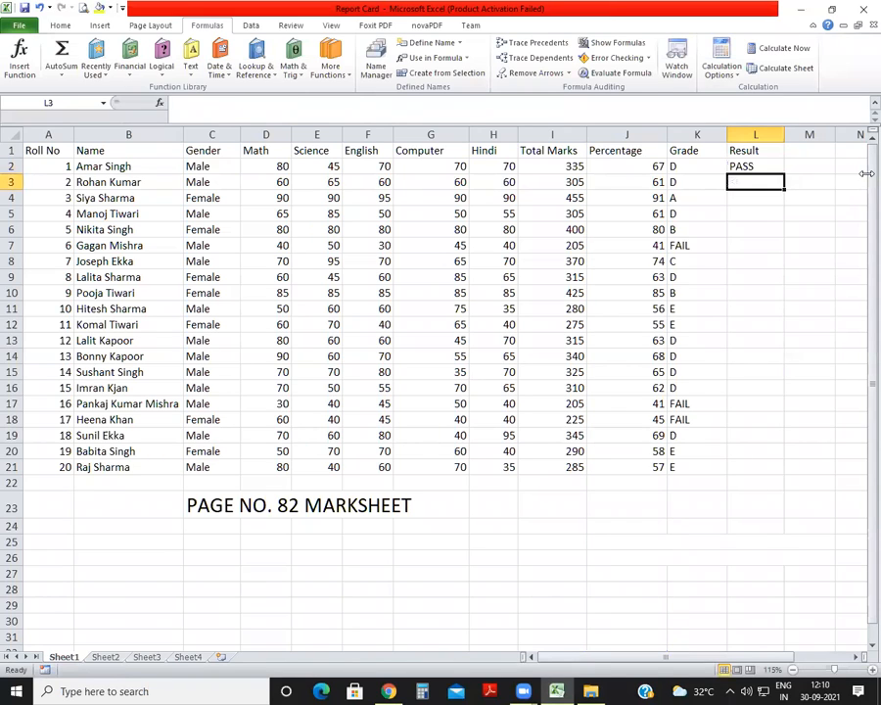
Enter the second student's result formula in L3 as =IF(PER>=50,"PASS",IF(PER<50,"FAIL")).
text(=IF()
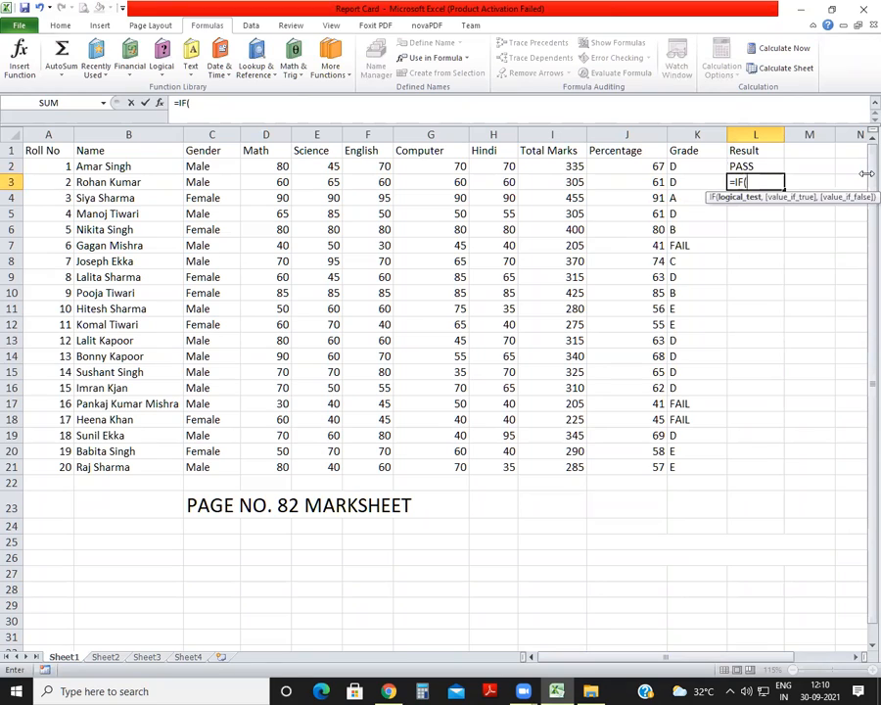
text(PER)
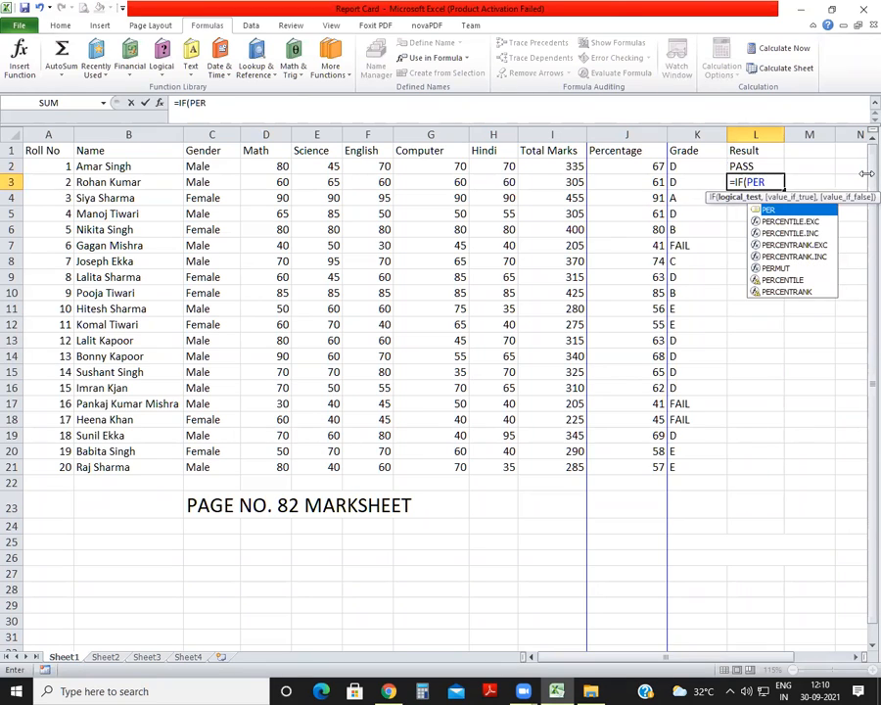
text(>=50,)
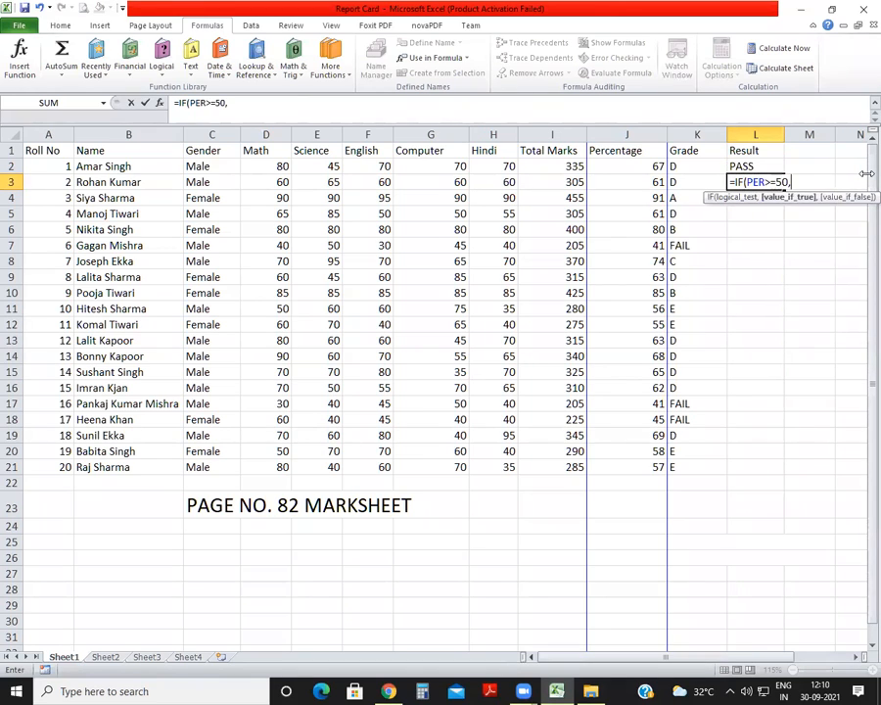
text("PASS",IF)
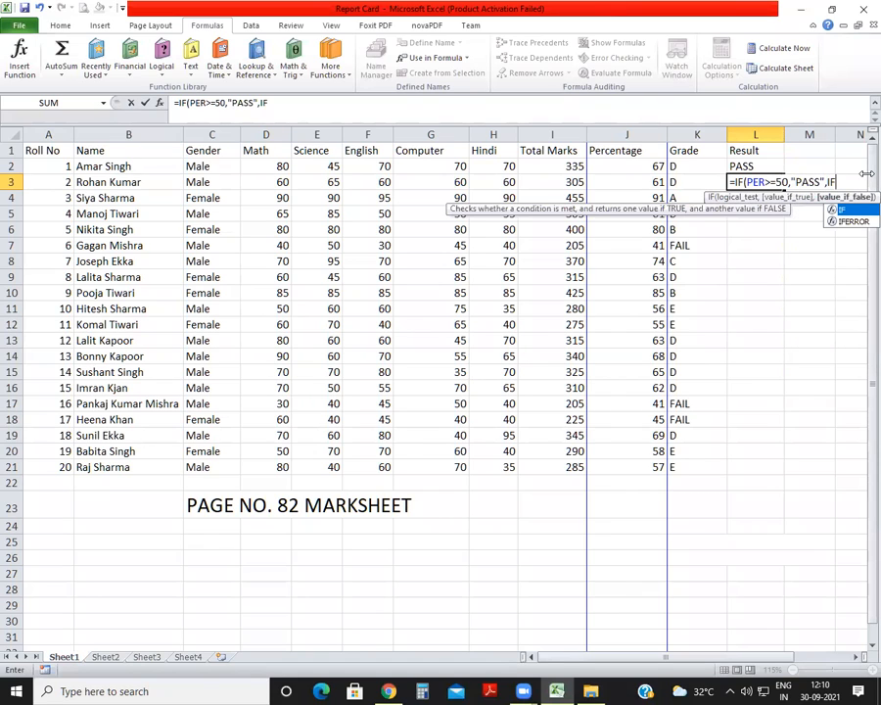
text((PER)
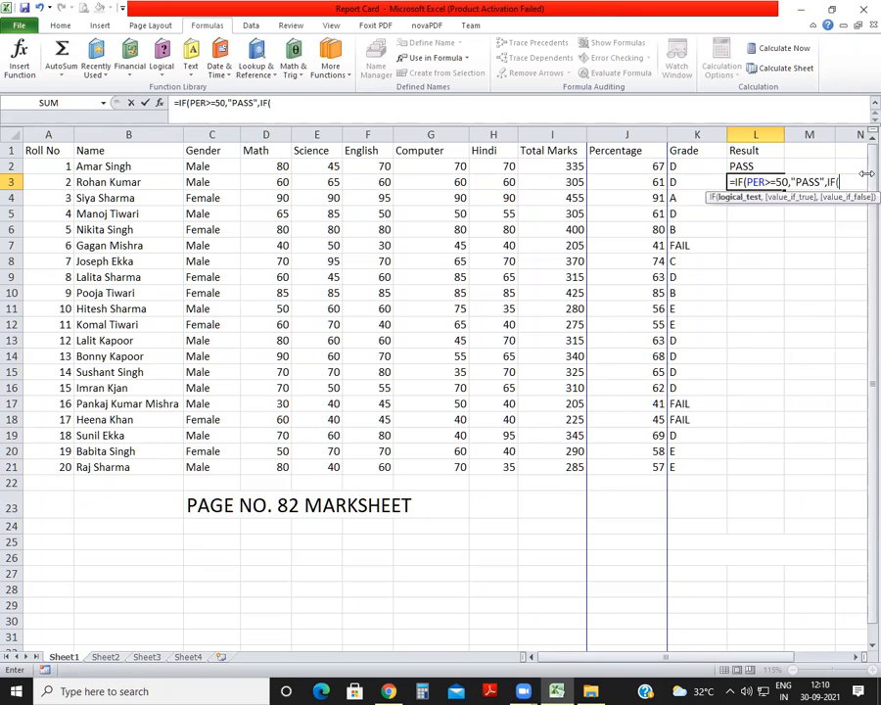
text(<50,)
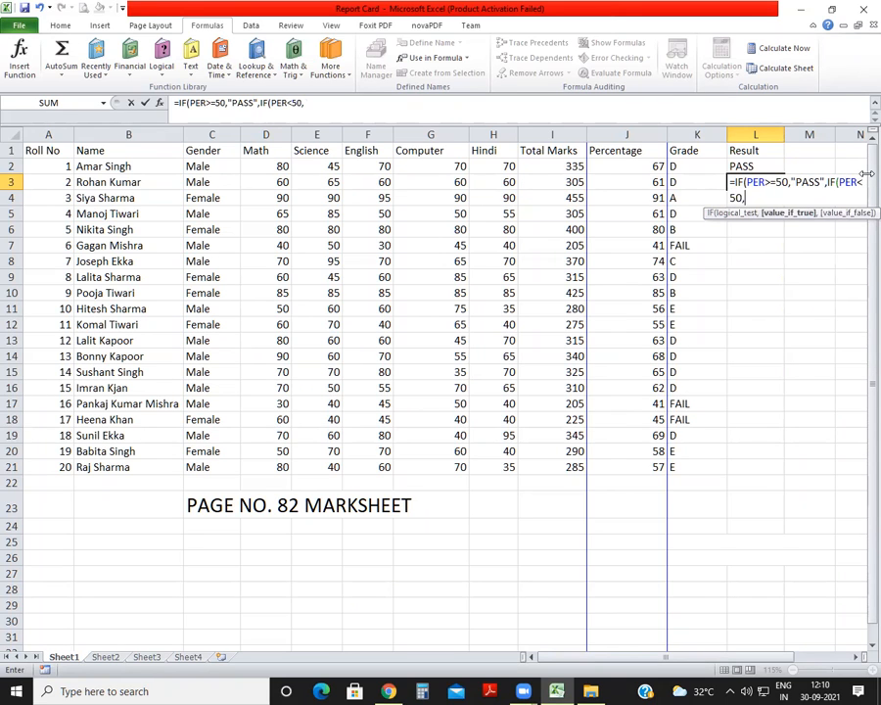
text("FAIL")
text()))
key(Return)
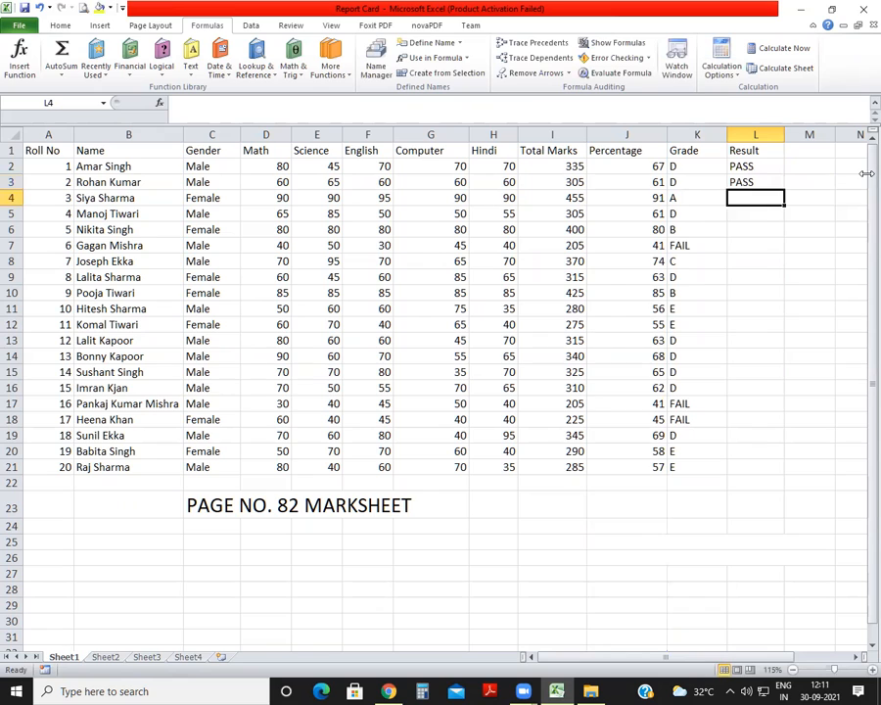
Fill the nested PASS/FAIL result formula from L3 down through L21 for the remaining students.
click(779, 180)
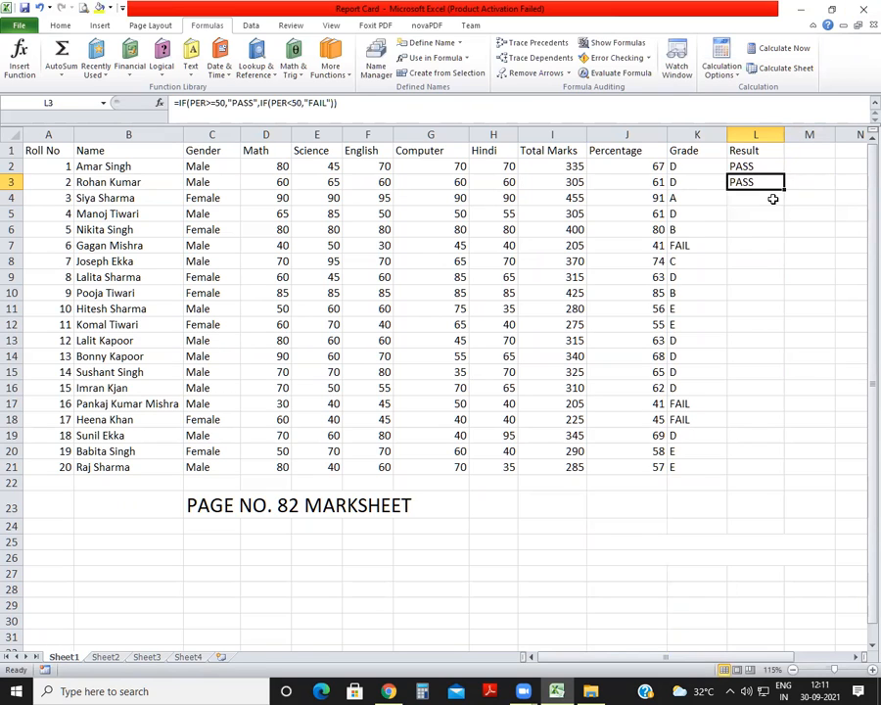
drag(783, 189, 787, 476)
click(819, 296)
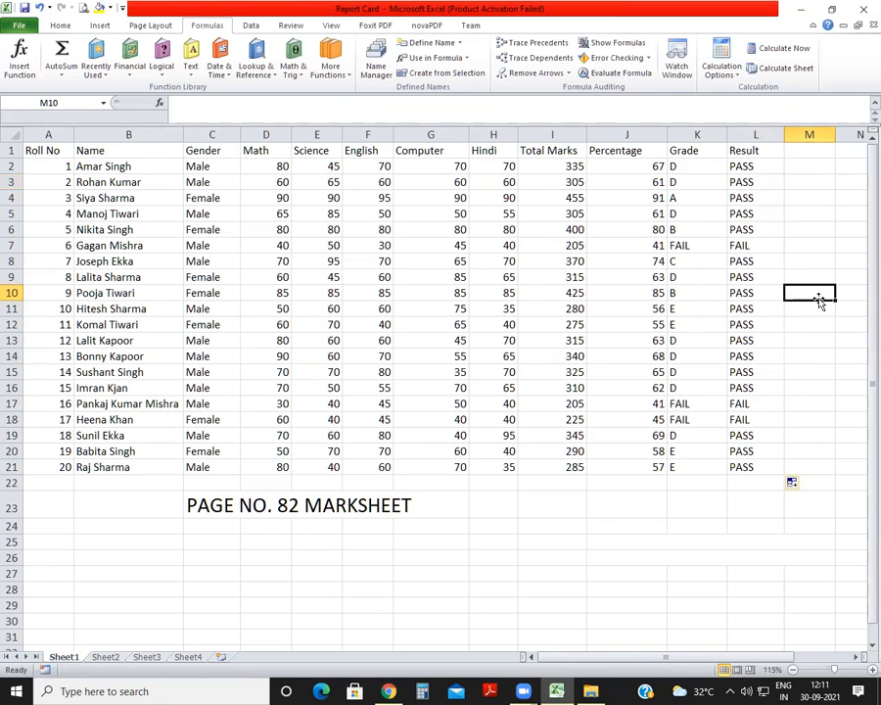
Fill the total marks formula from I2 down through I21.
click(574, 166)
drag(588, 173, 591, 471)
click(627, 372)
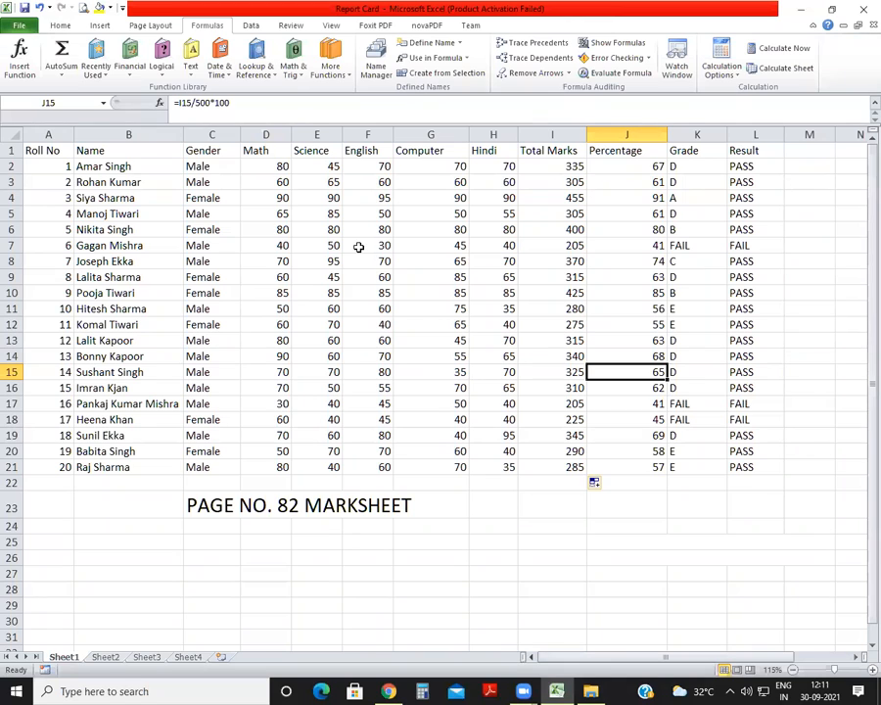
Review the subject columns from Math to Hindi and the first student's total, percentage, grade and result formulas in row 2.
click(265, 134)
click(315, 134)
click(364, 134)
click(430, 134)
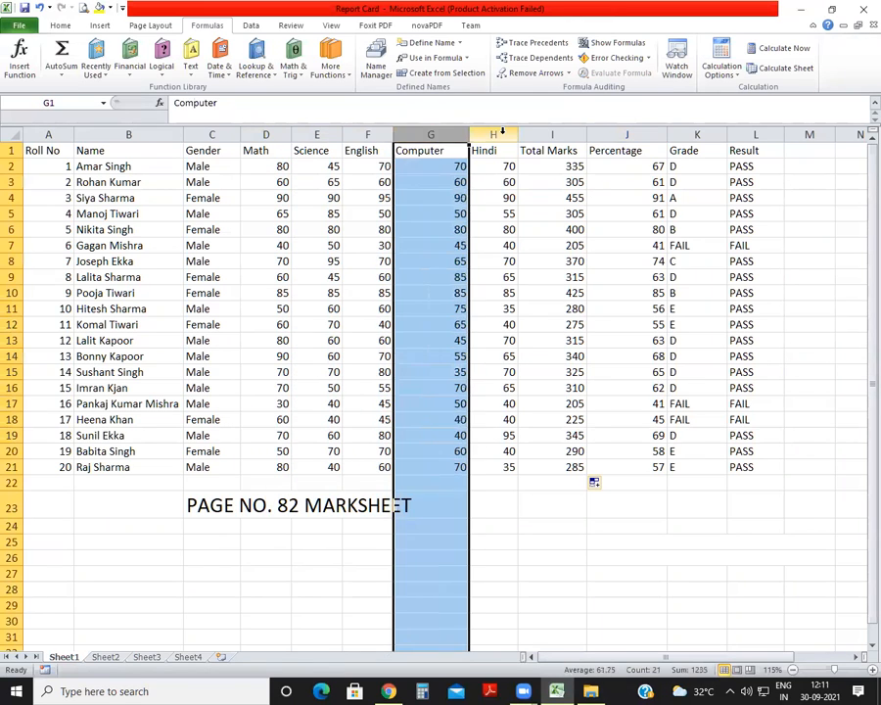
click(499, 134)
click(550, 166)
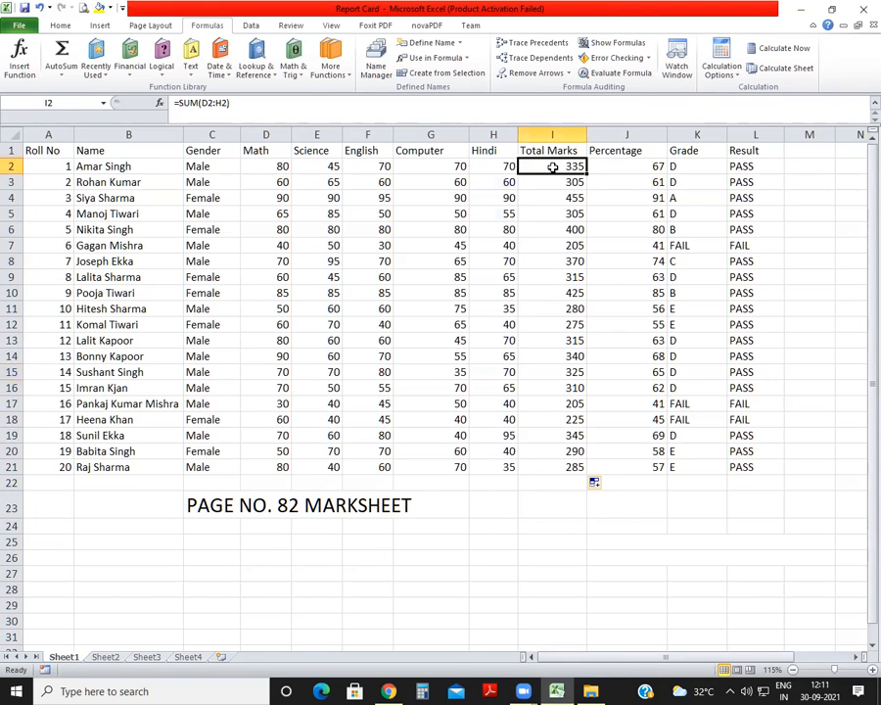
click(625, 169)
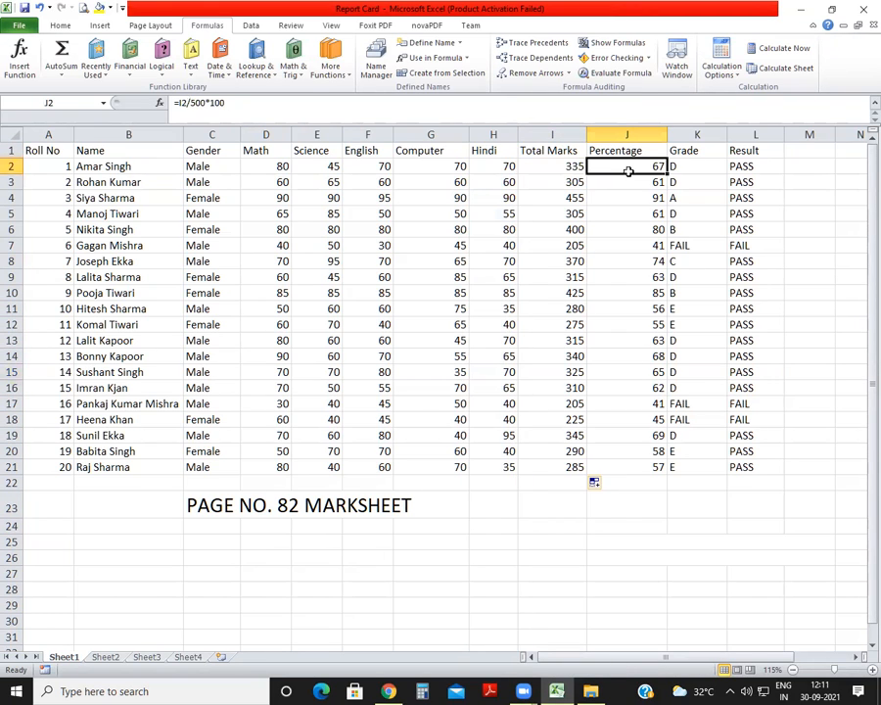
click(705, 168)
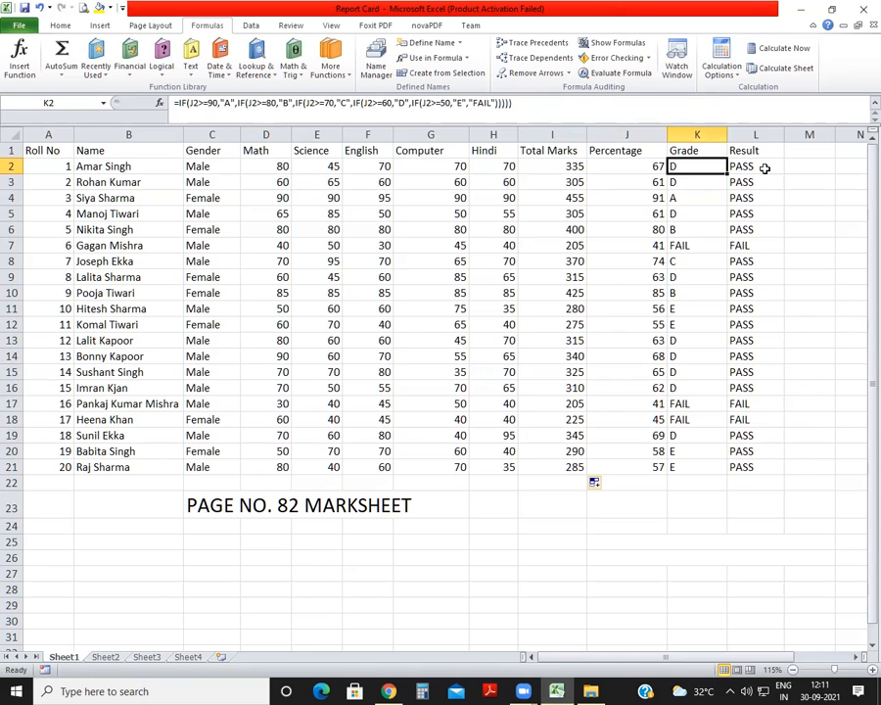
click(764, 169)
key(alt+Tab)
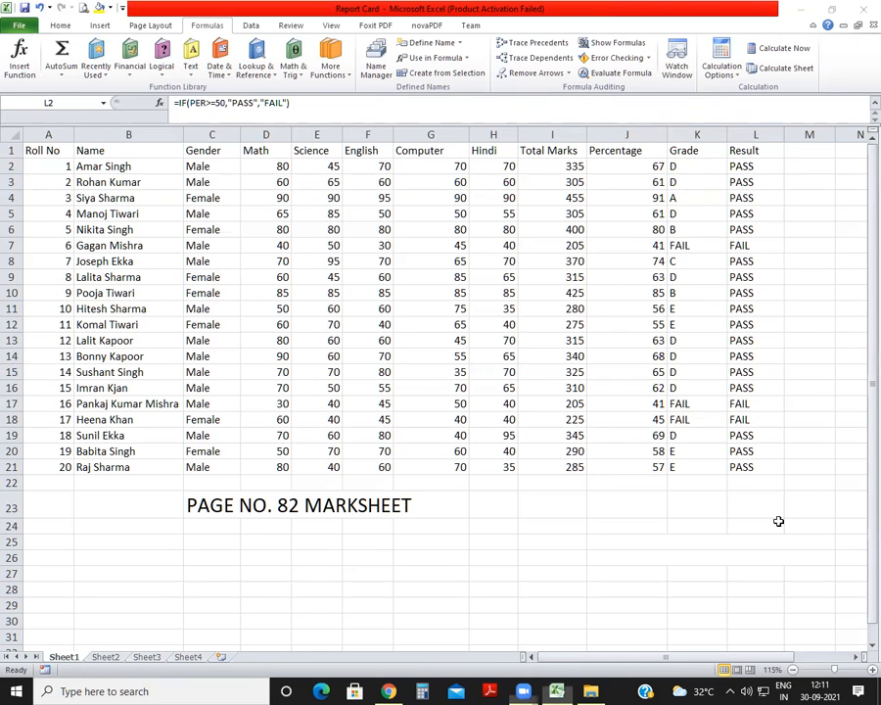